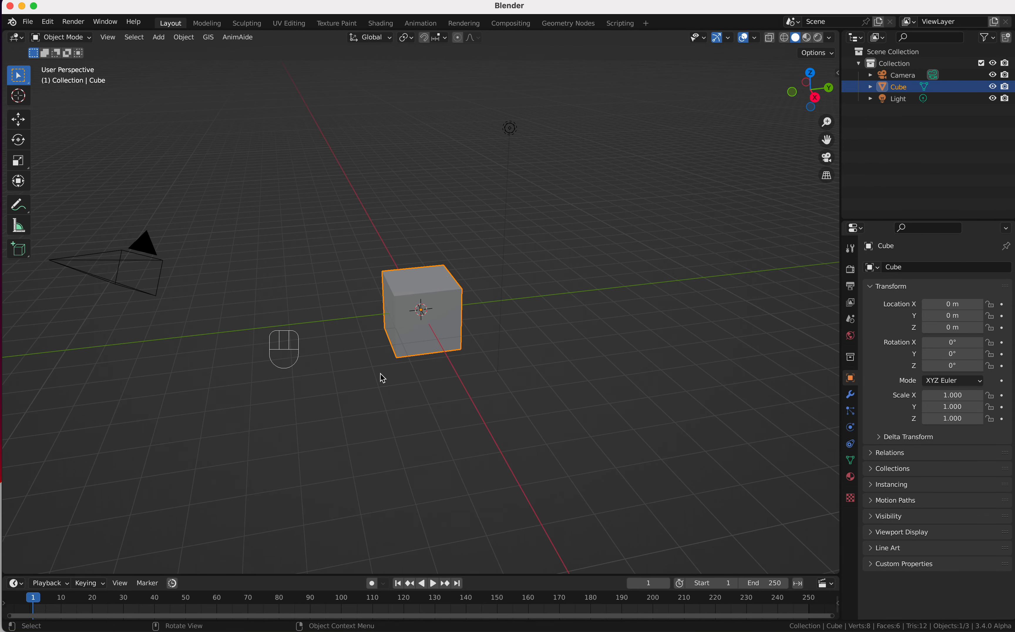
Add a Subdivision Surface modifier to the cube and set its viewport levels to 5.
{"action": "scroll", "coordinate": [383, 378], "scroll_direction": "right", "scroll_amount": 3}
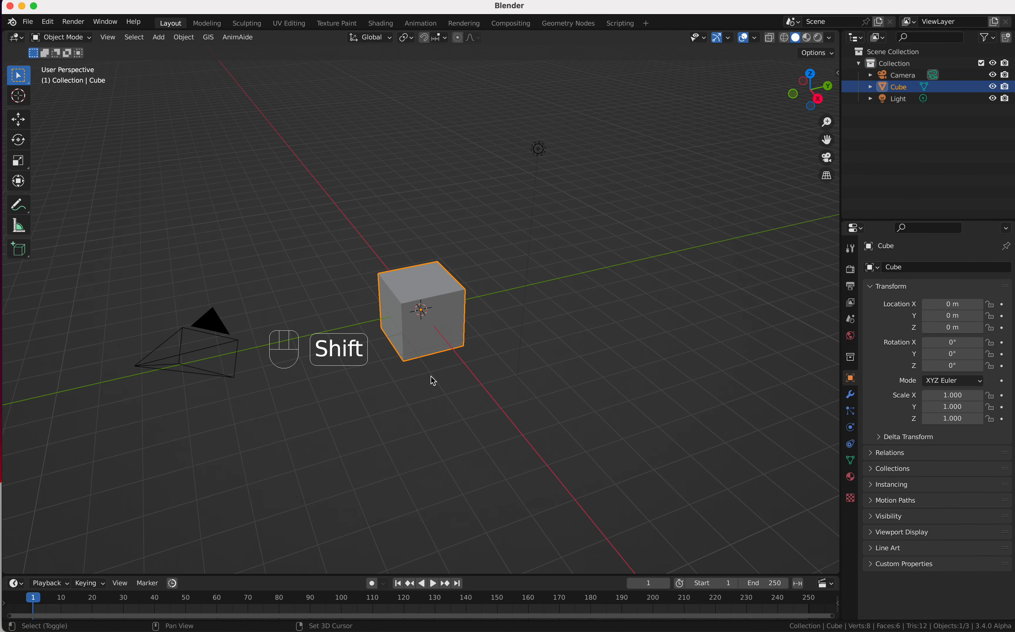
{"action": "scroll", "coordinate": [431, 376], "scroll_direction": "down", "scroll_amount": 5, "text": "shift"}
{"action": "scroll", "coordinate": [431, 376], "scroll_direction": "left", "scroll_amount": 4, "text": "shift"}
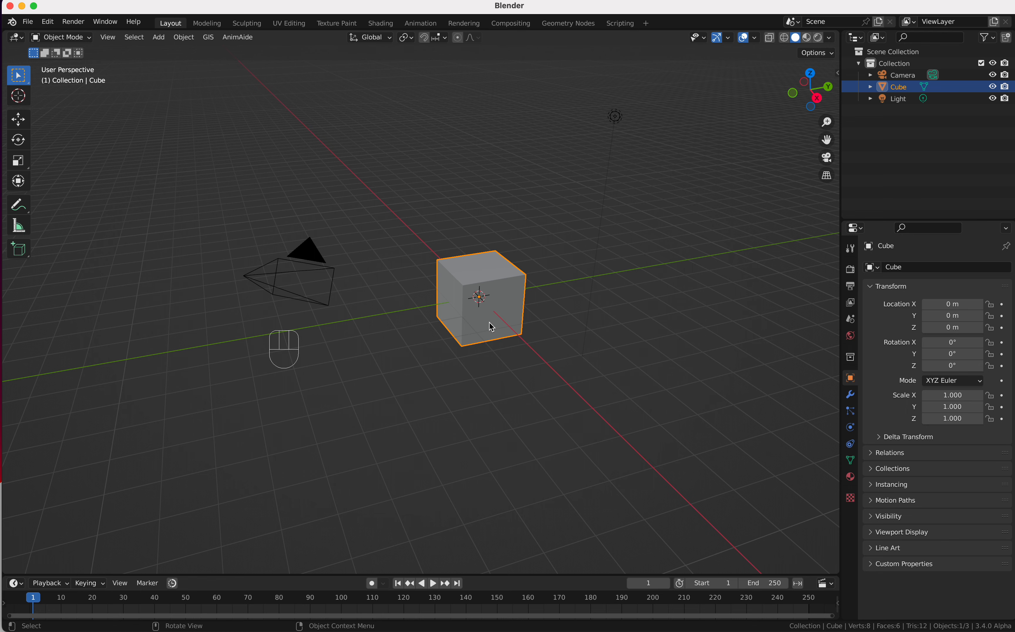
{"action": "left_click", "coordinate": [850, 394]}
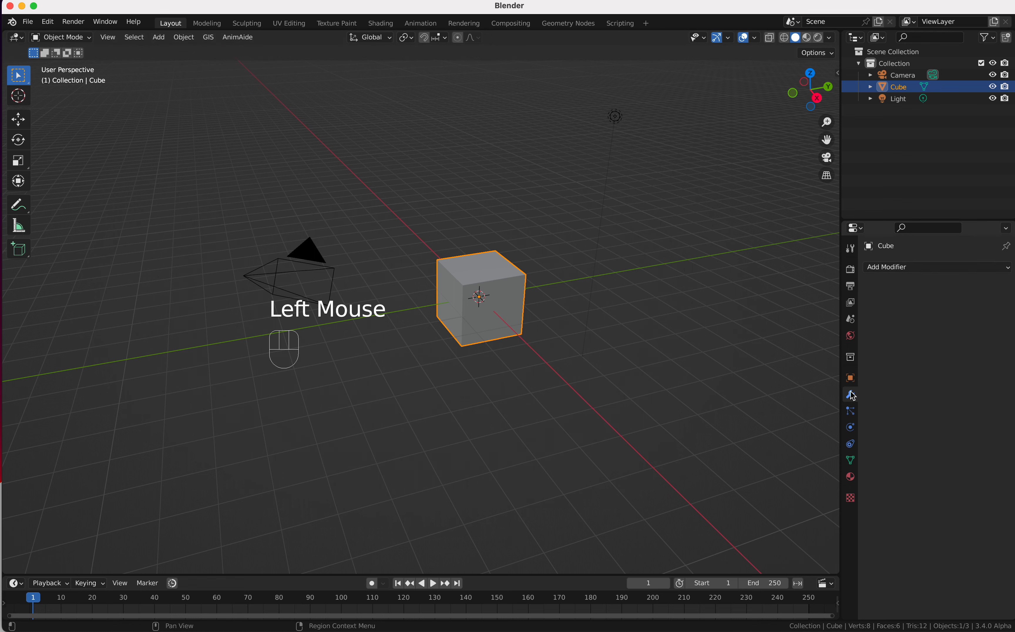
{"action": "left_click", "coordinate": [886, 271]}
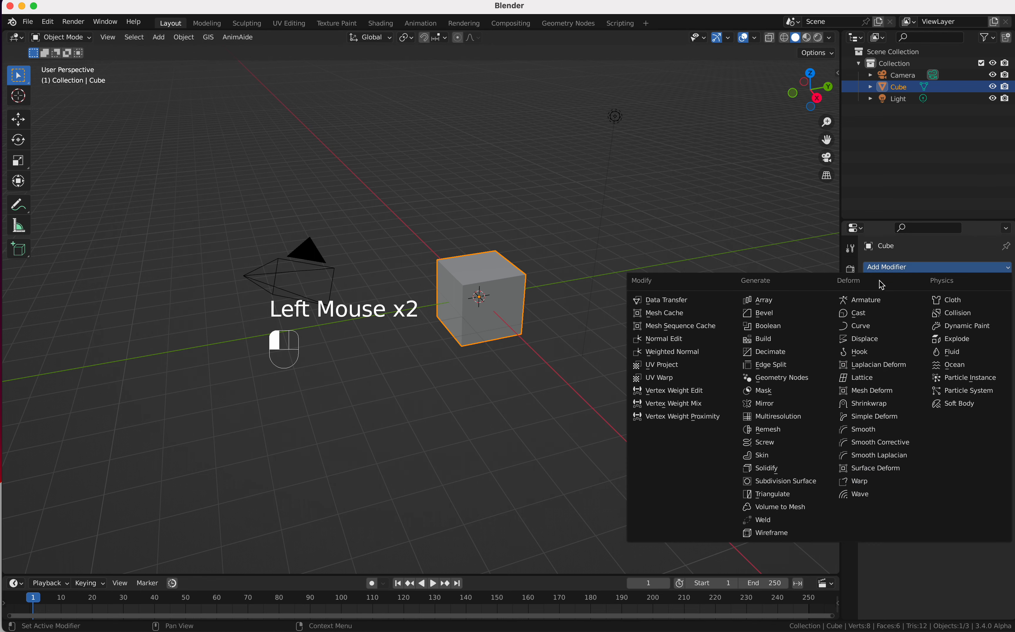
{"action": "left_click", "coordinate": [785, 482]}
{"action": "left_click", "coordinate": [991, 345]}
{"action": "left_click", "coordinate": [991, 345]}
{"action": "left_click", "coordinate": [992, 345]}
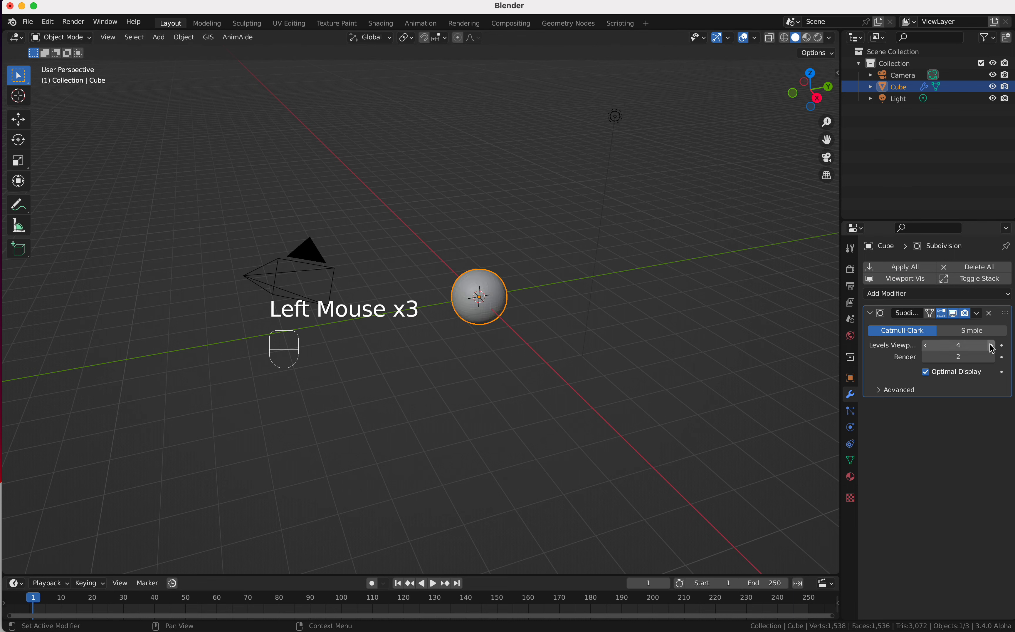
{"action": "left_click", "coordinate": [991, 345]}
Enter Edit Mode on the subdivided cube.
{"action": "scroll", "coordinate": [572, 321], "scroll_direction": "down", "scroll_amount": 5}
{"action": "scroll", "coordinate": [572, 321], "scroll_direction": "up", "scroll_amount": 5}
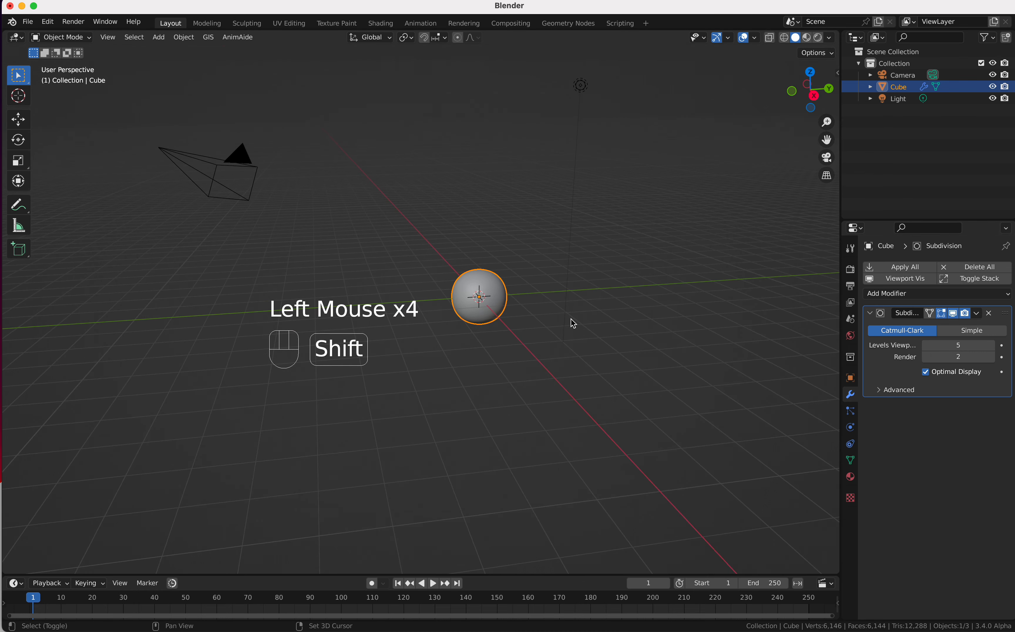
{"action": "scroll", "coordinate": [572, 321], "scroll_direction": "right", "scroll_amount": 4, "text": "shift"}
{"action": "scroll", "coordinate": [572, 321], "scroll_direction": "left", "scroll_amount": 3}
{"action": "key", "text": "Tab"}
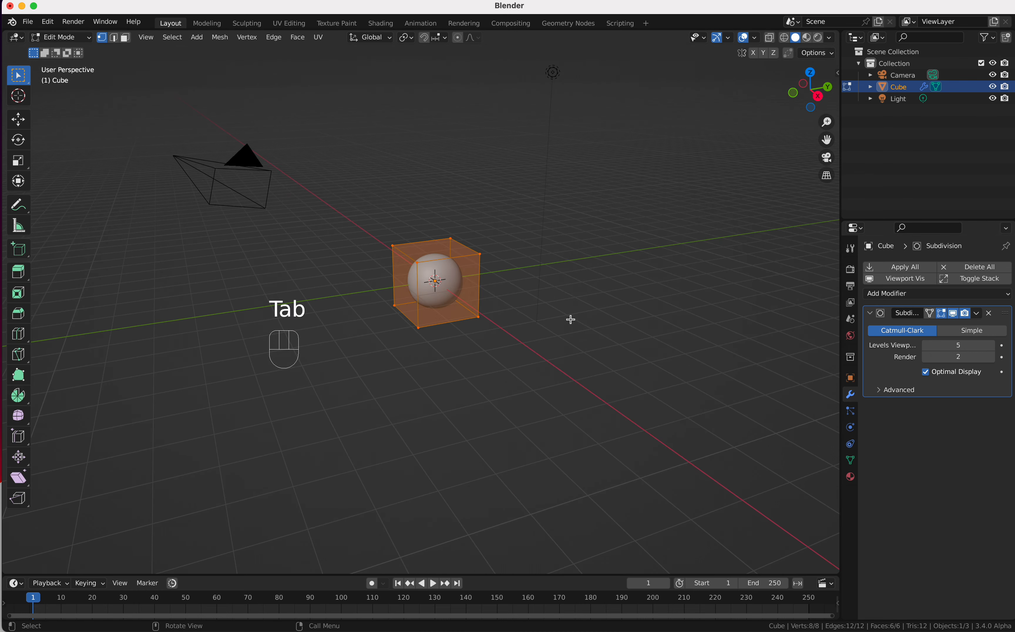
{"action": "scroll", "coordinate": [556, 283], "scroll_direction": "right", "scroll_amount": 5}
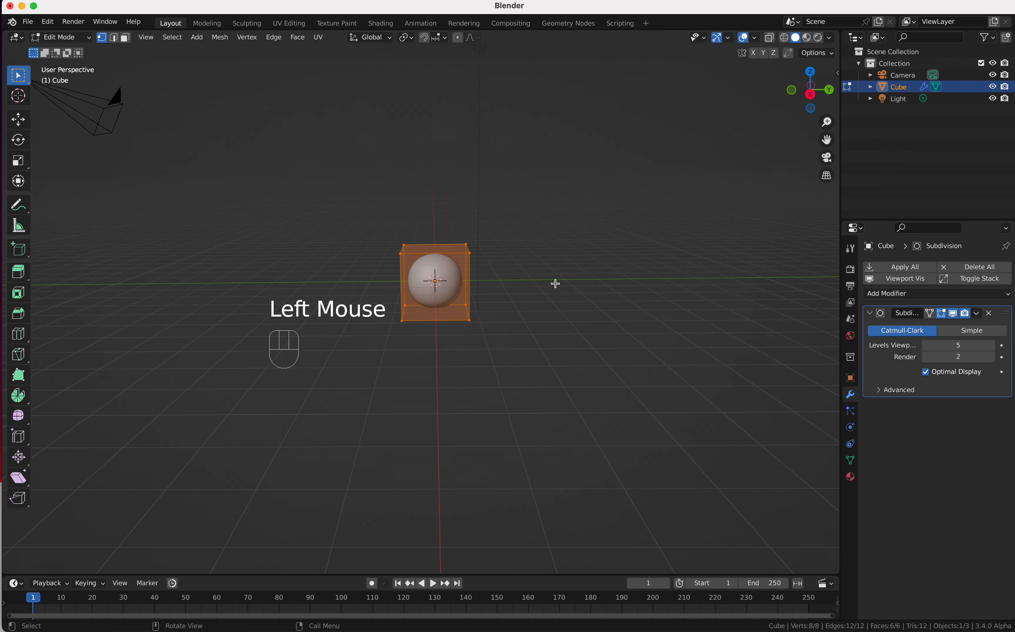
{"action": "scroll", "coordinate": [556, 284], "scroll_direction": "right", "scroll_amount": 3, "text": "shift"}
{"action": "scroll", "coordinate": [555, 283], "scroll_direction": "left", "scroll_amount": 4}
{"action": "scroll", "coordinate": [556, 284], "scroll_direction": "right", "scroll_amount": 4}
{"action": "scroll", "coordinate": [556, 284], "scroll_direction": "left", "scroll_amount": 3}
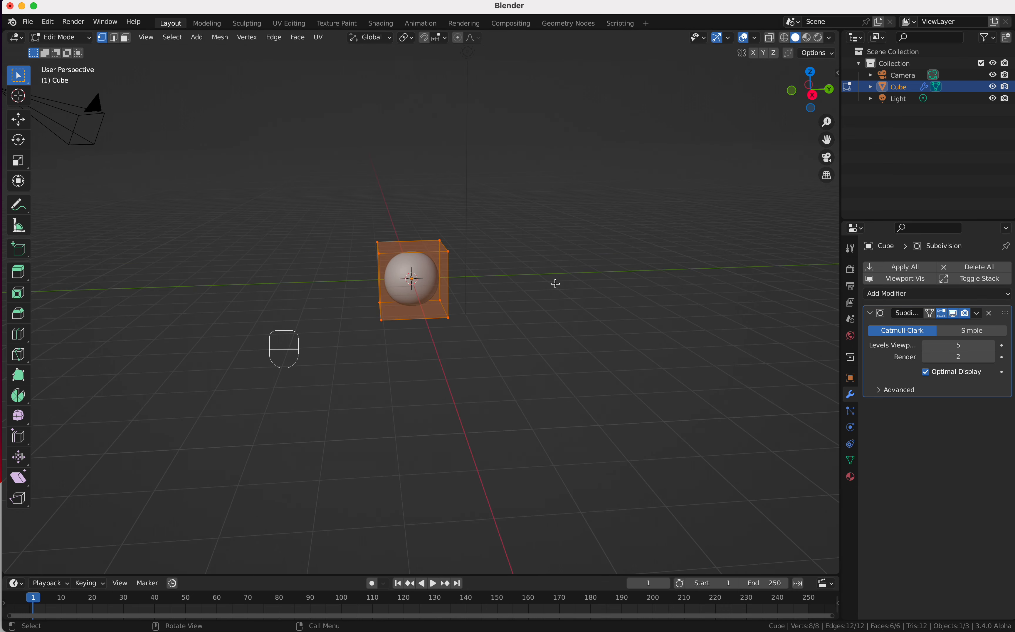
Try to box-select the +Y side vertices and the whole cage with X-ray off, and inspect the selection from several angles.
{"action": "left_click_drag", "start_coordinate": [432, 229], "coordinate": [468, 325]}
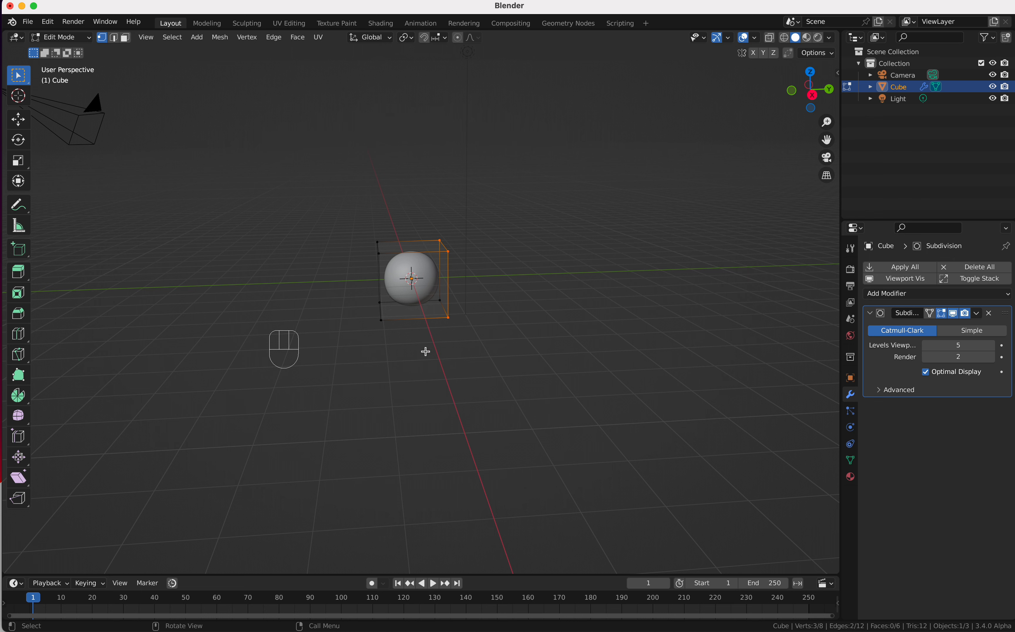
{"action": "left_click_drag", "start_coordinate": [368, 234], "coordinate": [488, 343]}
{"action": "scroll", "coordinate": [488, 343], "scroll_direction": "left", "scroll_amount": 3}
{"action": "scroll", "coordinate": [489, 343], "scroll_direction": "up", "scroll_amount": 1}
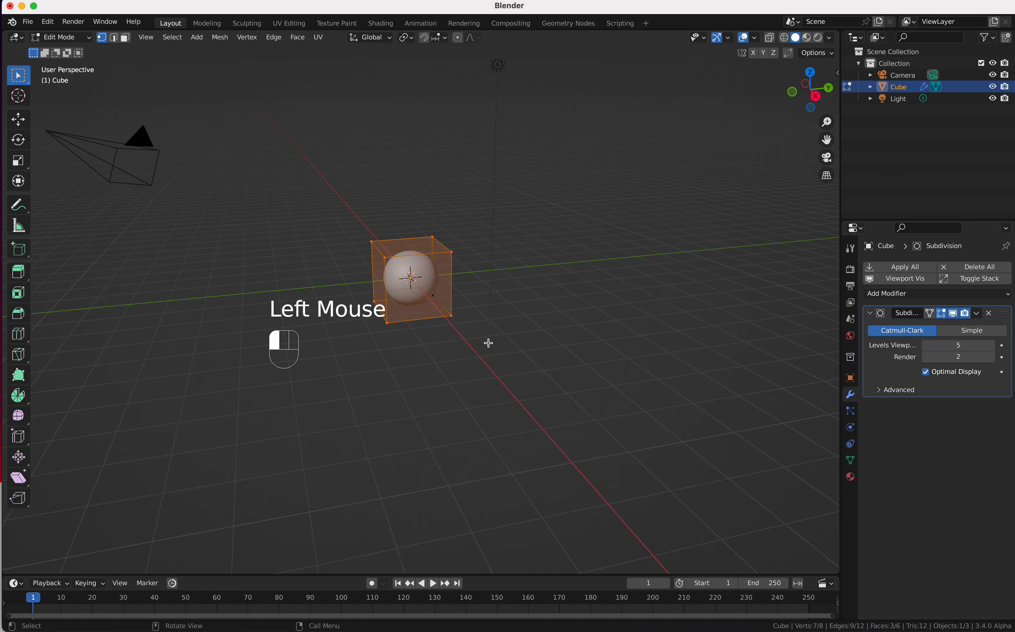
{"action": "left_click", "coordinate": [503, 302]}
{"action": "left_click_drag", "start_coordinate": [370, 225], "coordinate": [477, 344]}
{"action": "scroll", "coordinate": [446, 306], "scroll_direction": "right", "scroll_amount": 5}
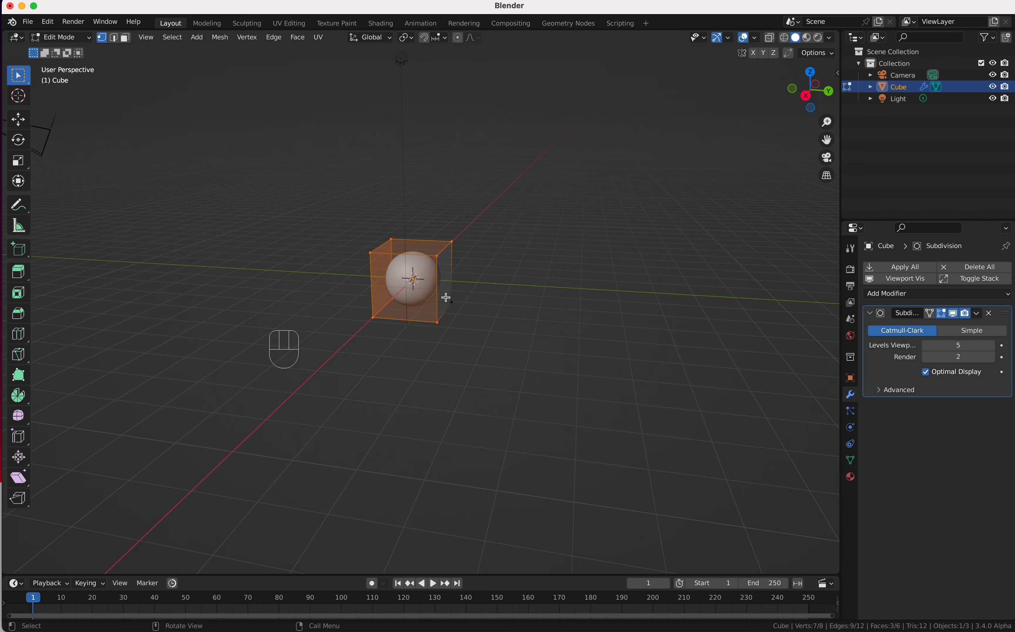
{"action": "scroll", "coordinate": [456, 303], "scroll_direction": "right", "scroll_amount": 3}
{"action": "scroll", "coordinate": [419, 293], "scroll_direction": "right", "scroll_amount": 5}
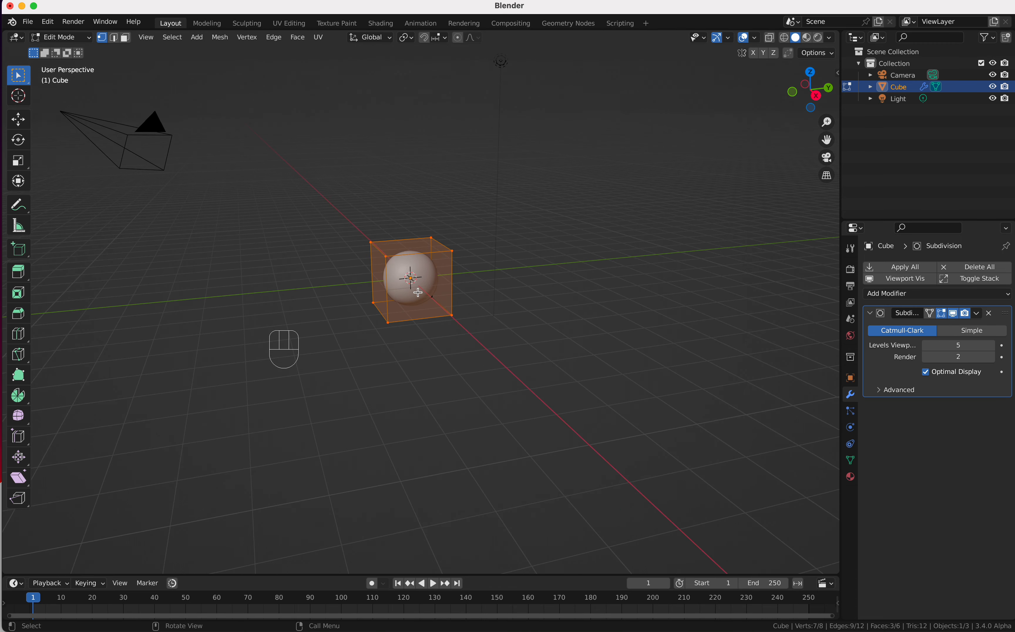
Turn on X-ray and box-select all vertices of the cube's cage.
{"action": "left_click", "coordinate": [771, 43]}
{"action": "left_click", "coordinate": [591, 290]}
{"action": "left_click_drag", "start_coordinate": [322, 212], "coordinate": [480, 335]}
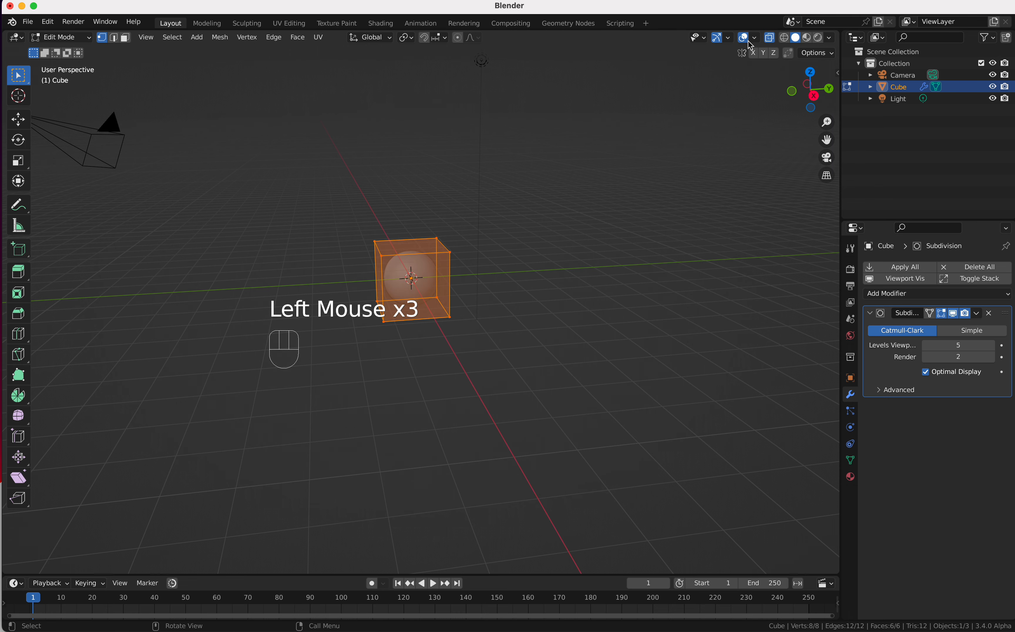
Turn X-ray off, box-select the visible vertices on the cube's +Y side, and deselect the lower front one.
{"action": "left_click", "coordinate": [513, 286]}
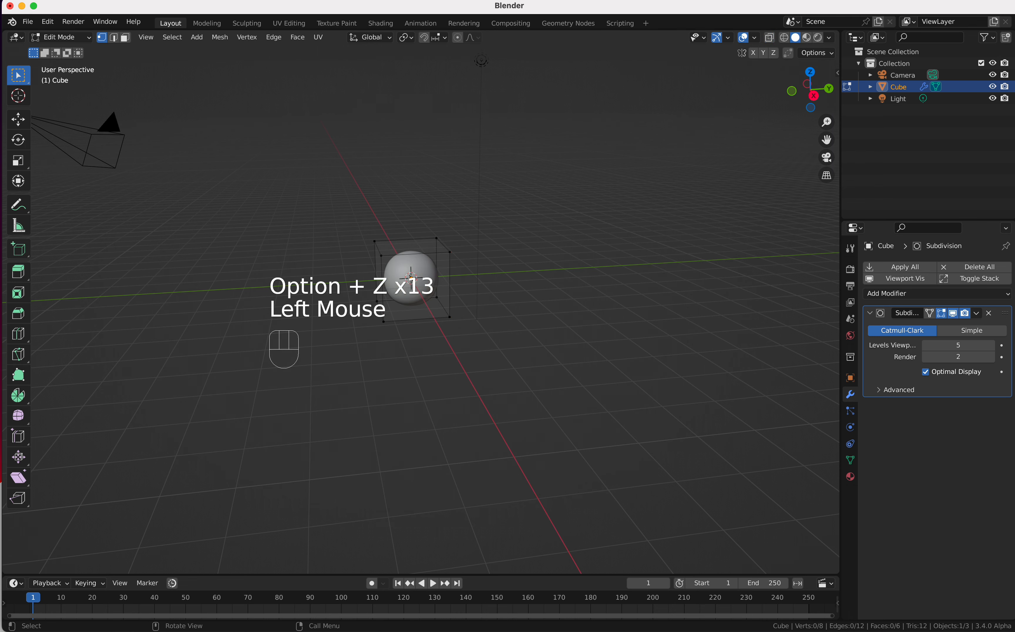
{"action": "scroll", "coordinate": [513, 287], "scroll_direction": "right", "scroll_amount": 3}
{"action": "left_click_drag", "start_coordinate": [436, 230], "coordinate": [455, 325]}
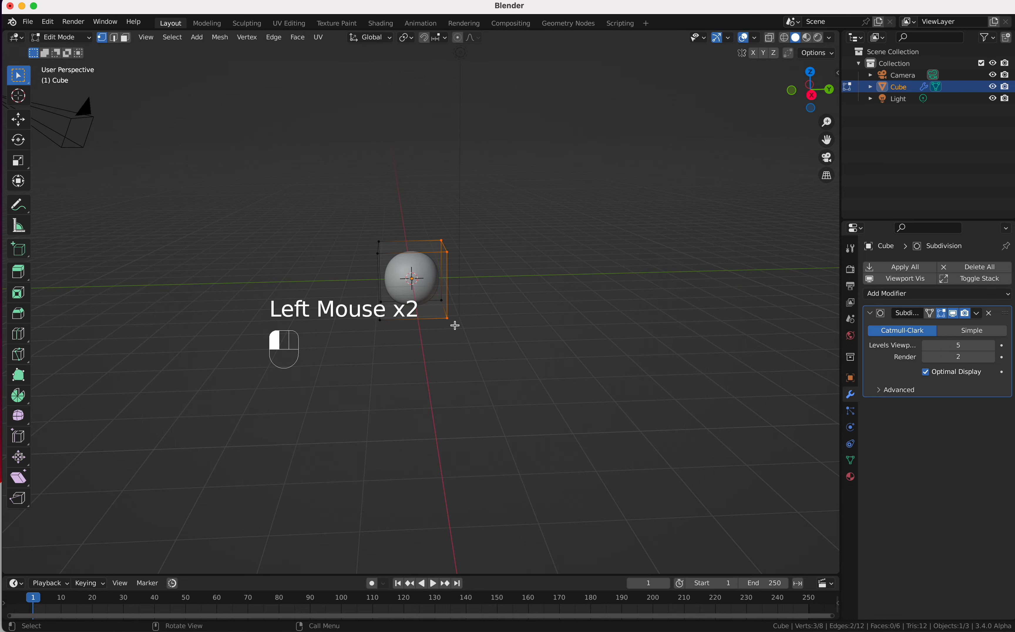
{"action": "left_click", "coordinate": [447, 318], "text": "shift"}
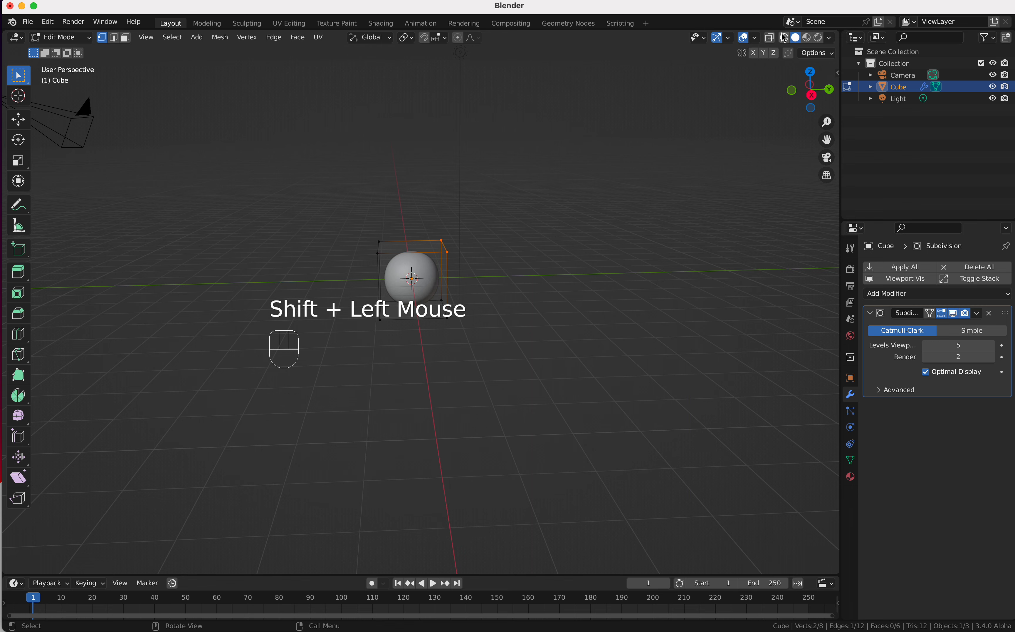
Using X-ray, move the four +Y side vertices outward along Y to roughly double the cube's length, and turn X-ray off.
{"action": "left_click", "coordinate": [771, 39]}
{"action": "left_click_drag", "start_coordinate": [437, 229], "coordinate": [472, 343]}
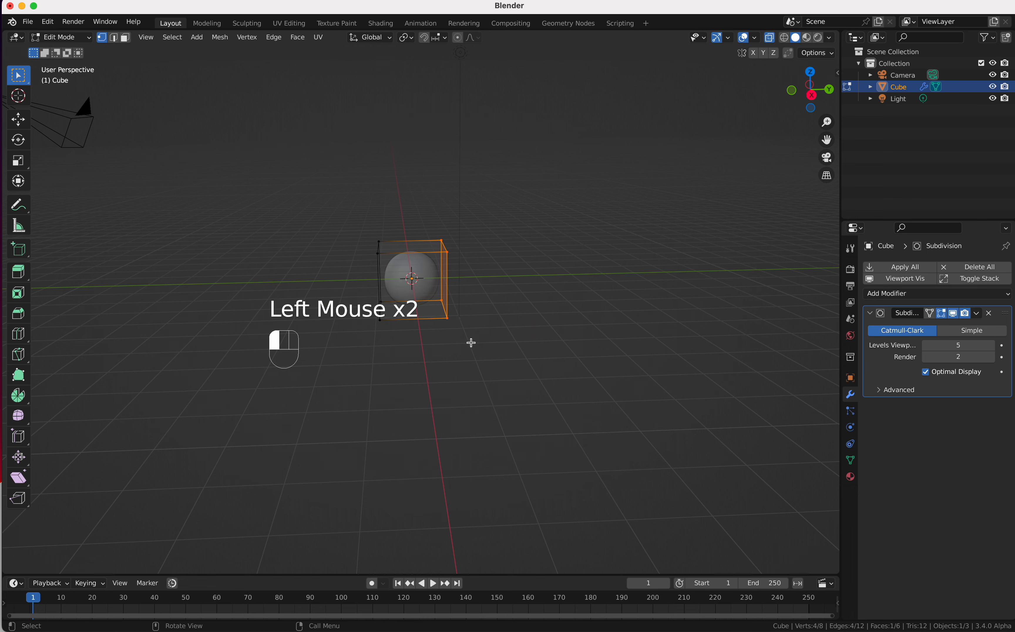
{"action": "scroll", "coordinate": [471, 342], "scroll_direction": "left", "scroll_amount": 5}
{"action": "scroll", "coordinate": [471, 342], "scroll_direction": "right", "scroll_amount": 5}
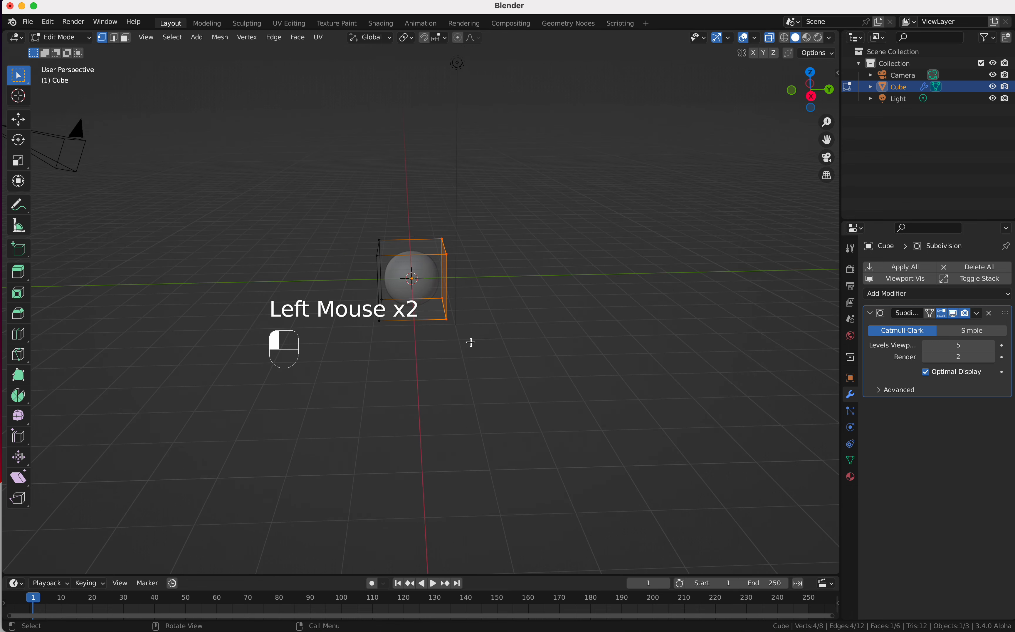
{"action": "key", "text": "g"}
{"action": "key", "text": "y"}
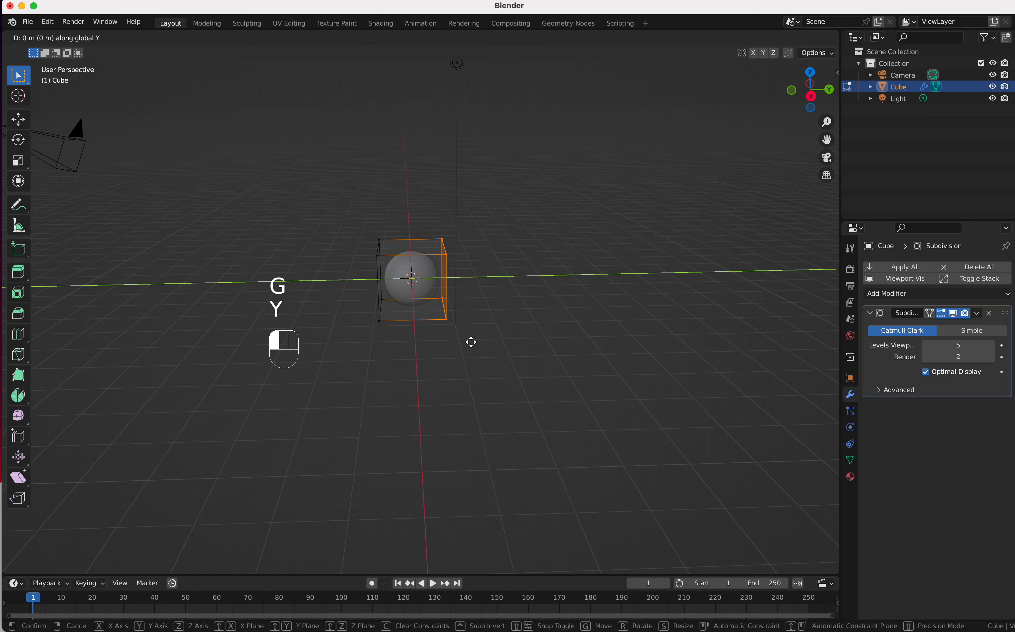
{"action": "left_click", "coordinate": [537, 344]}
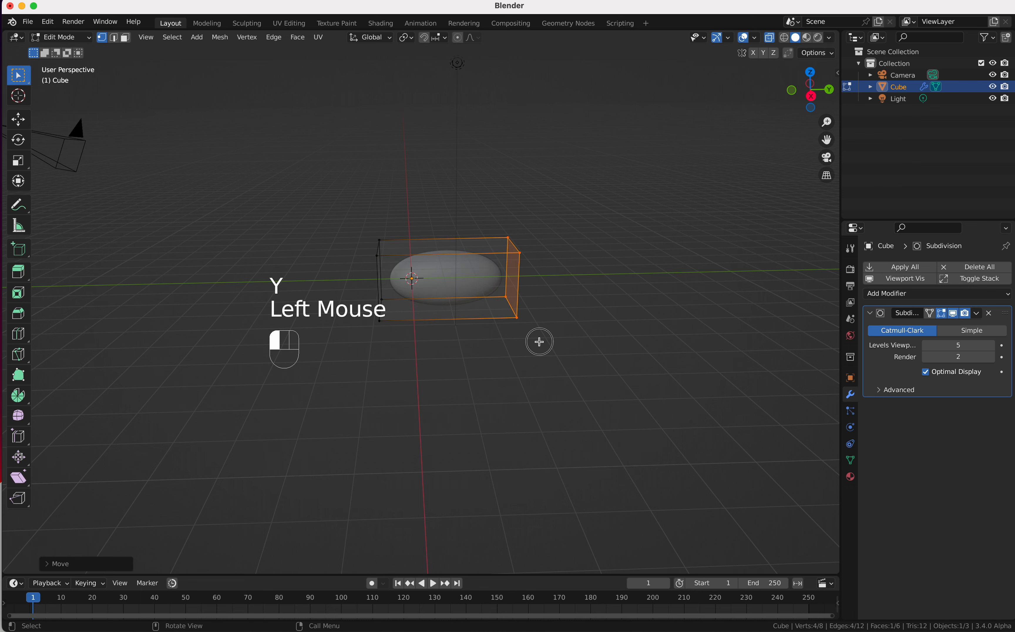
{"action": "key", "text": "alt"}
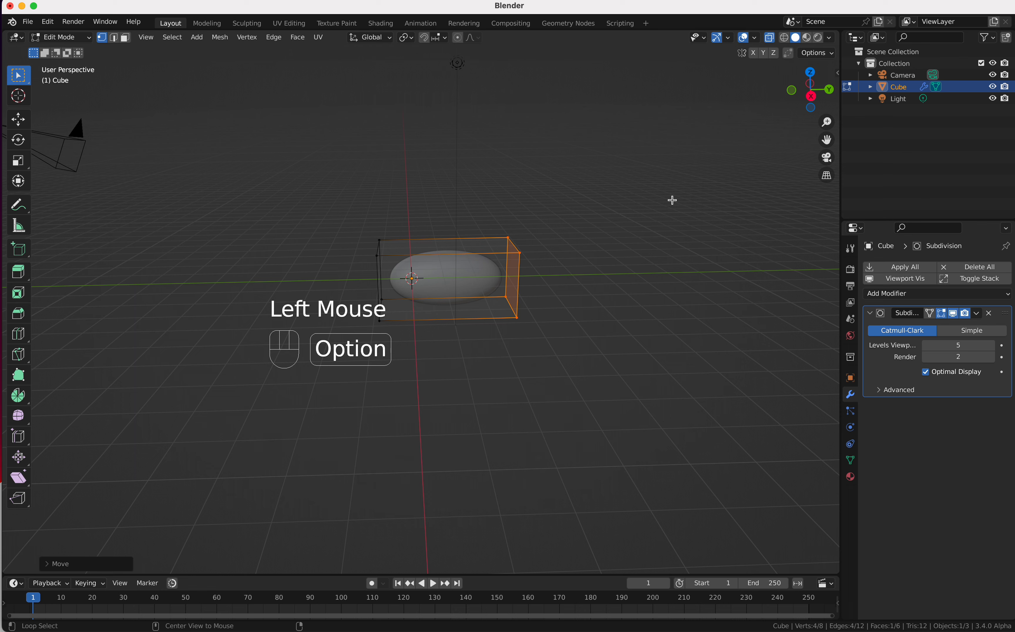
{"action": "key", "text": "alt+z"}
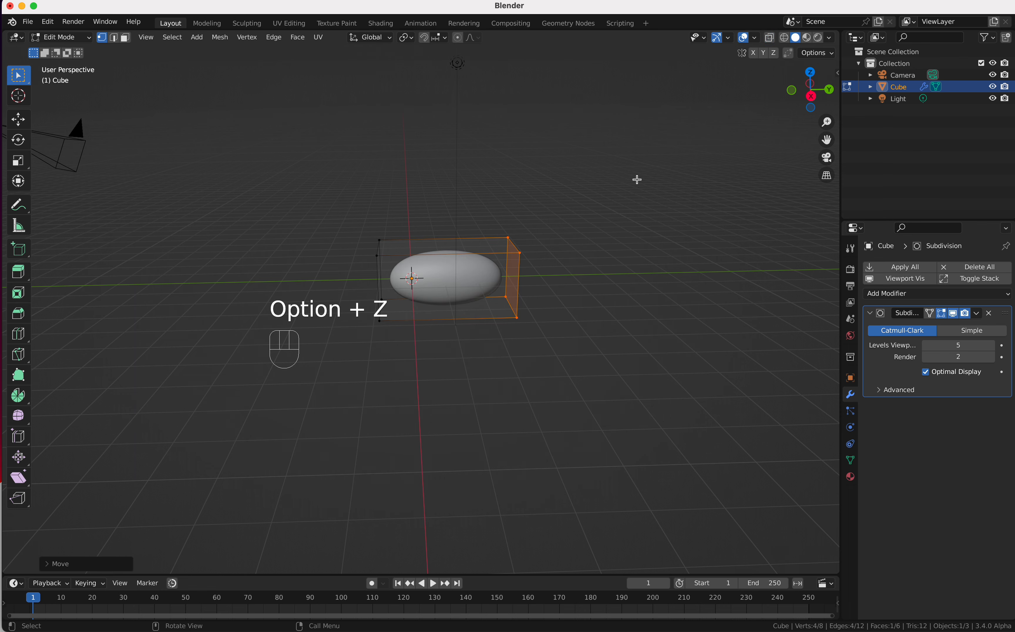
Switch to edge selection and select the short upper edge at the stretched +Y end of the cage.
{"action": "scroll", "coordinate": [637, 180], "scroll_direction": "left", "scroll_amount": 5}
{"action": "scroll", "coordinate": [638, 180], "scroll_direction": "right", "scroll_amount": 3}
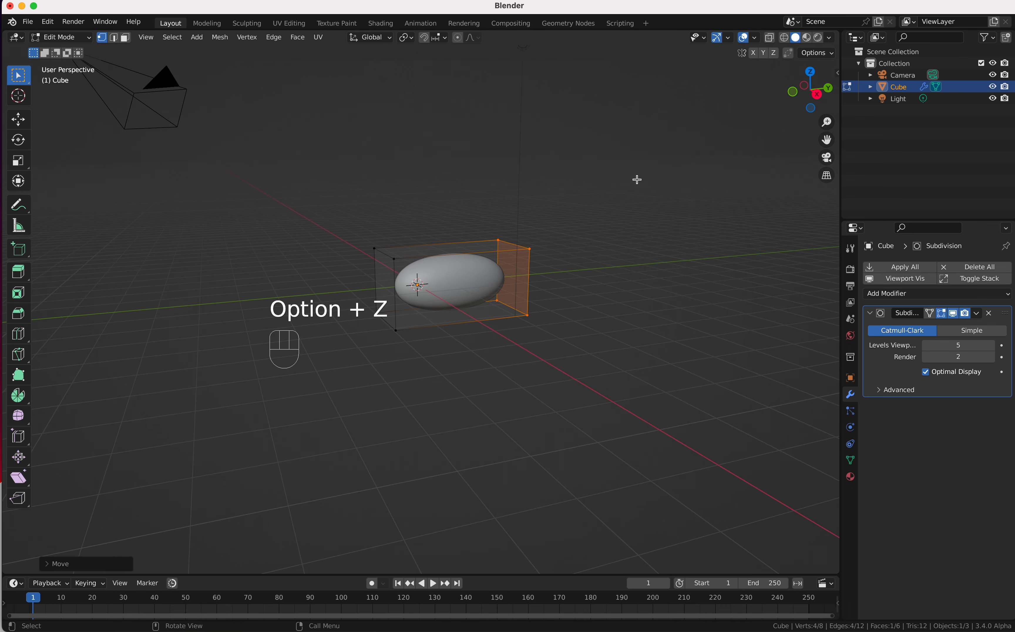
{"action": "scroll", "coordinate": [637, 179], "scroll_direction": "down", "scroll_amount": 3, "text": "shift"}
{"action": "scroll", "coordinate": [637, 180], "scroll_direction": "right", "scroll_amount": 8}
{"action": "scroll", "coordinate": [637, 180], "scroll_direction": "left", "scroll_amount": 3}
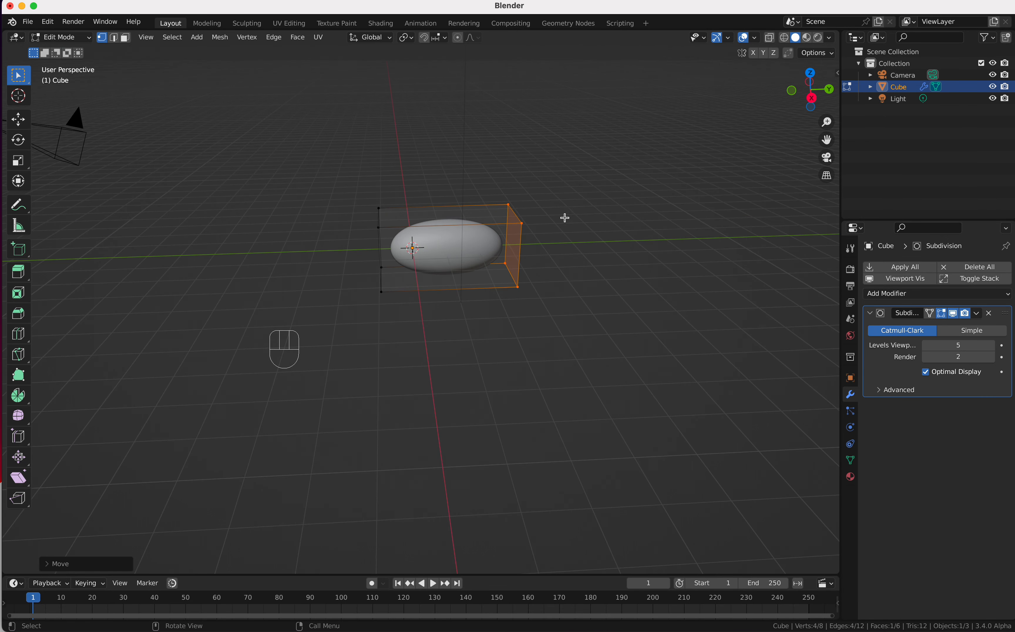
{"action": "scroll", "coordinate": [571, 213], "scroll_direction": "left", "scroll_amount": 2}
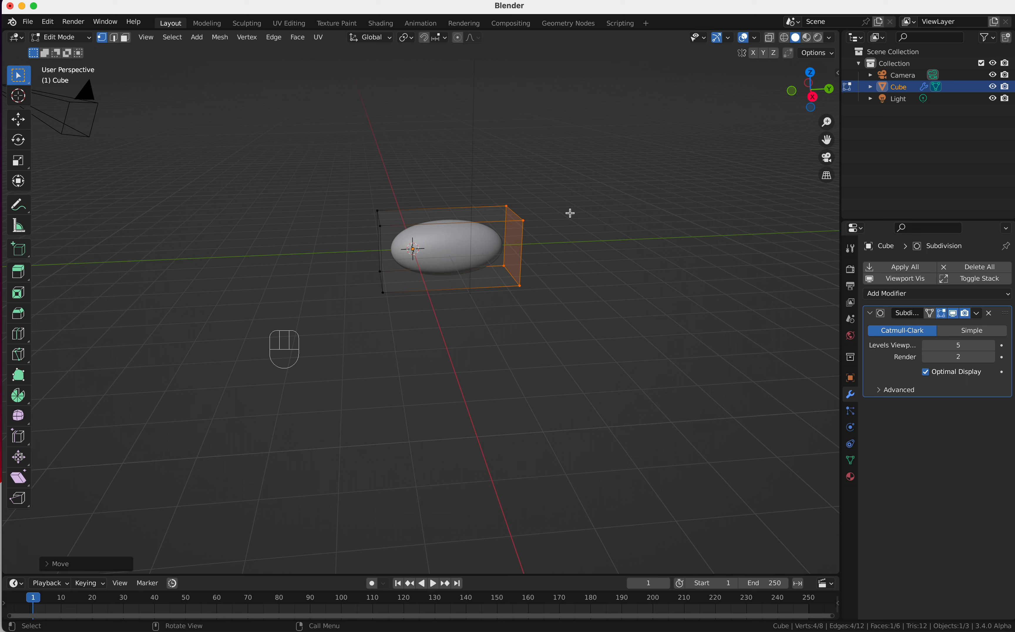
{"action": "left_click", "coordinate": [115, 37]}
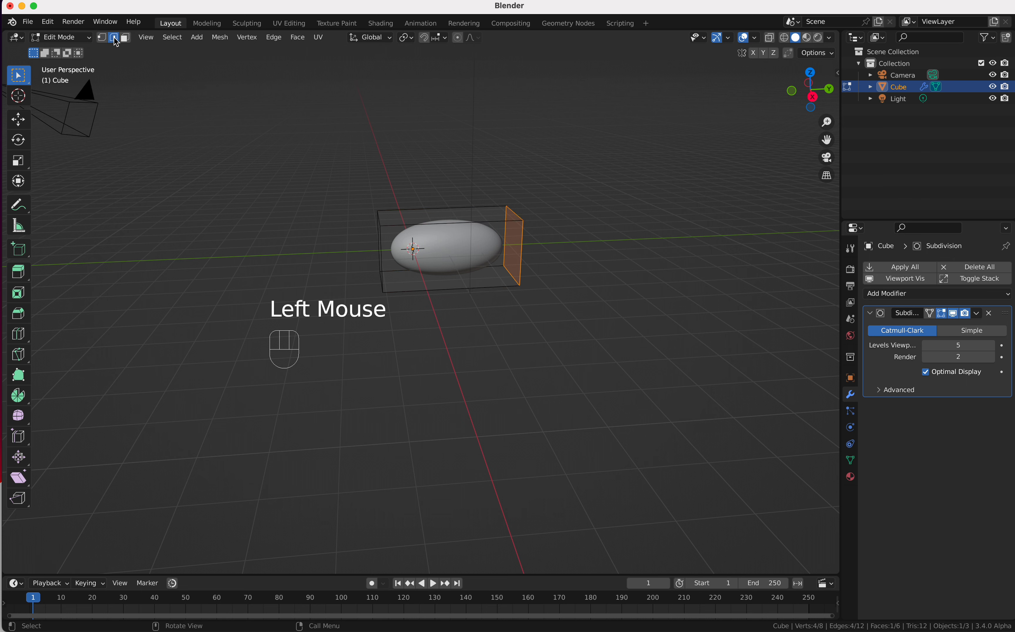
{"action": "left_click", "coordinate": [484, 211]}
{"action": "left_click", "coordinate": [488, 203]}
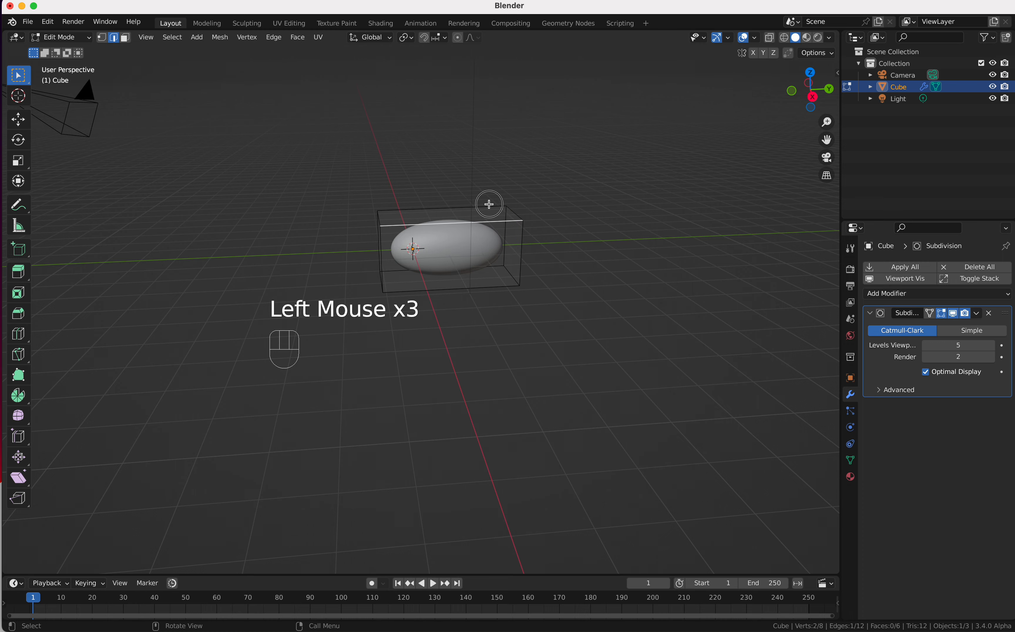
{"action": "left_click", "coordinate": [514, 210]}
Examine the selected edge and the stretched subdivided shape from several angles.
{"action": "scroll", "coordinate": [598, 206], "scroll_direction": "right", "scroll_amount": 8}
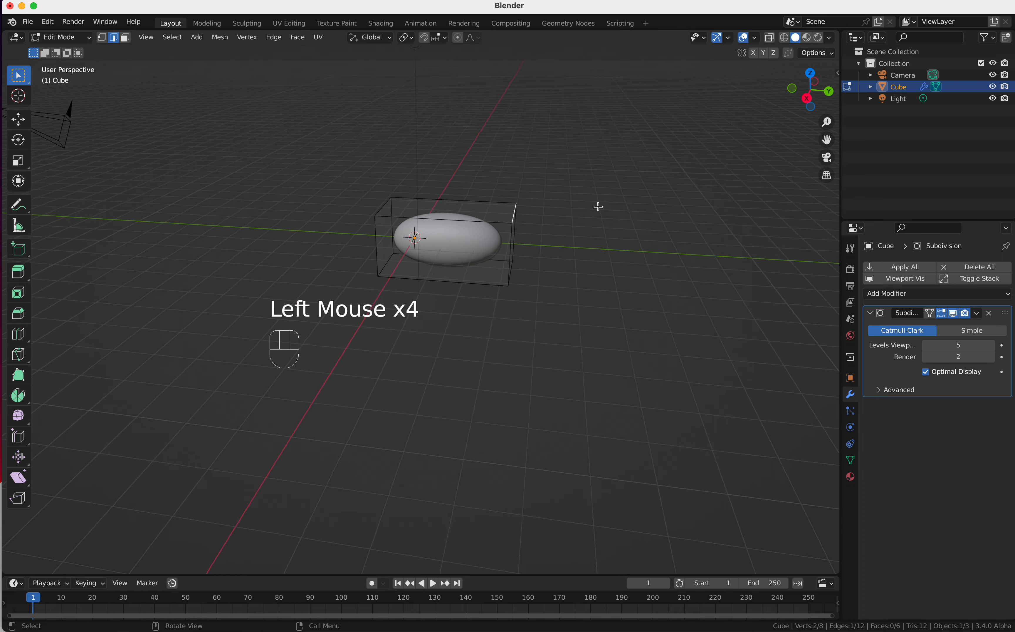
{"action": "scroll", "coordinate": [598, 206], "scroll_direction": "right", "scroll_amount": 10}
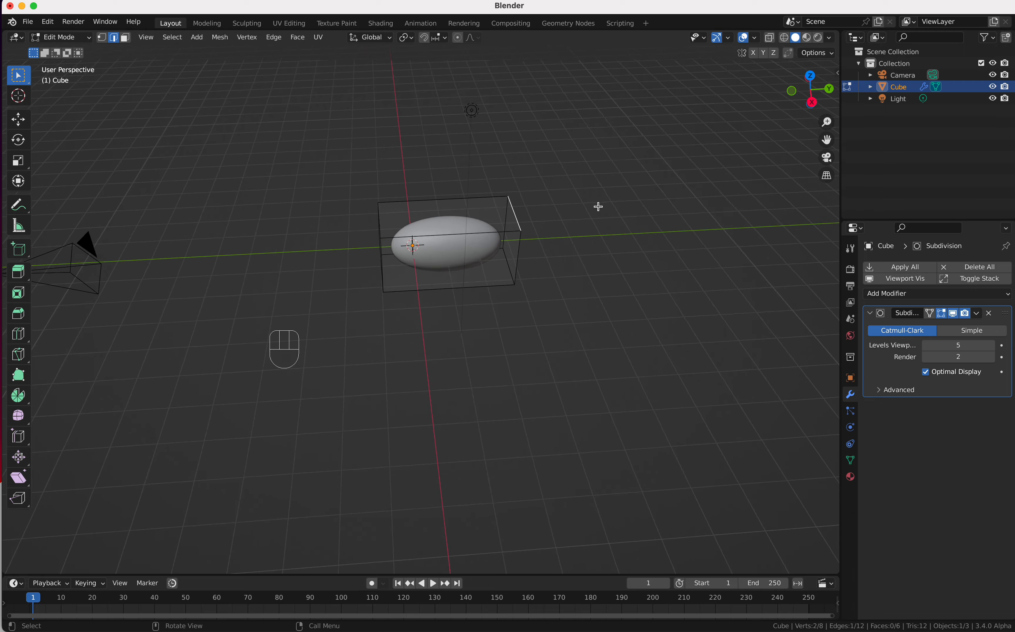
{"action": "scroll", "coordinate": [598, 207], "scroll_direction": "right", "scroll_amount": 4}
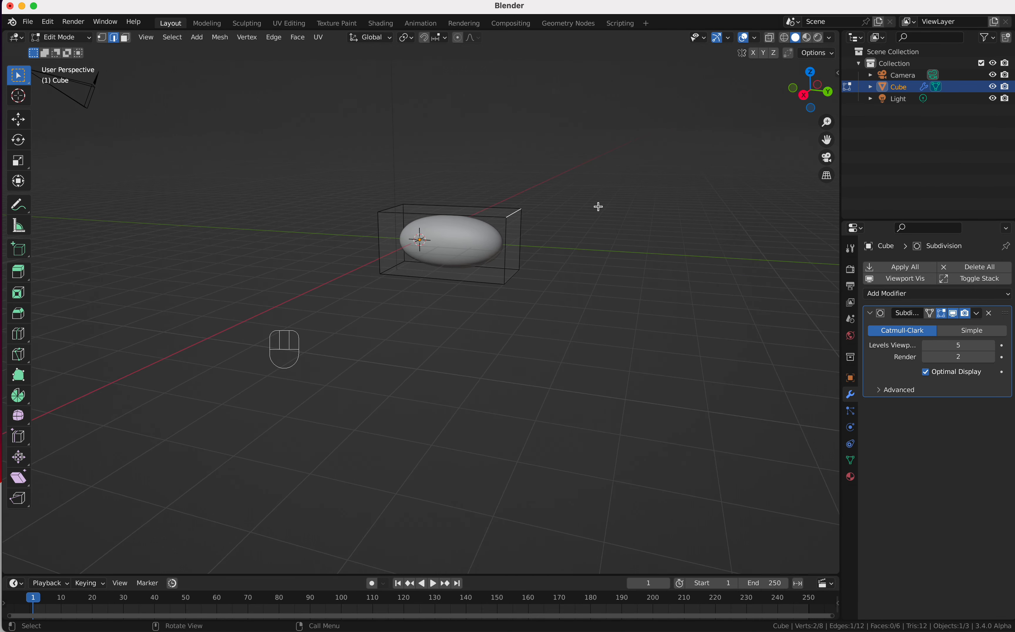
{"action": "scroll", "coordinate": [525, 241], "scroll_direction": "right", "scroll_amount": 5}
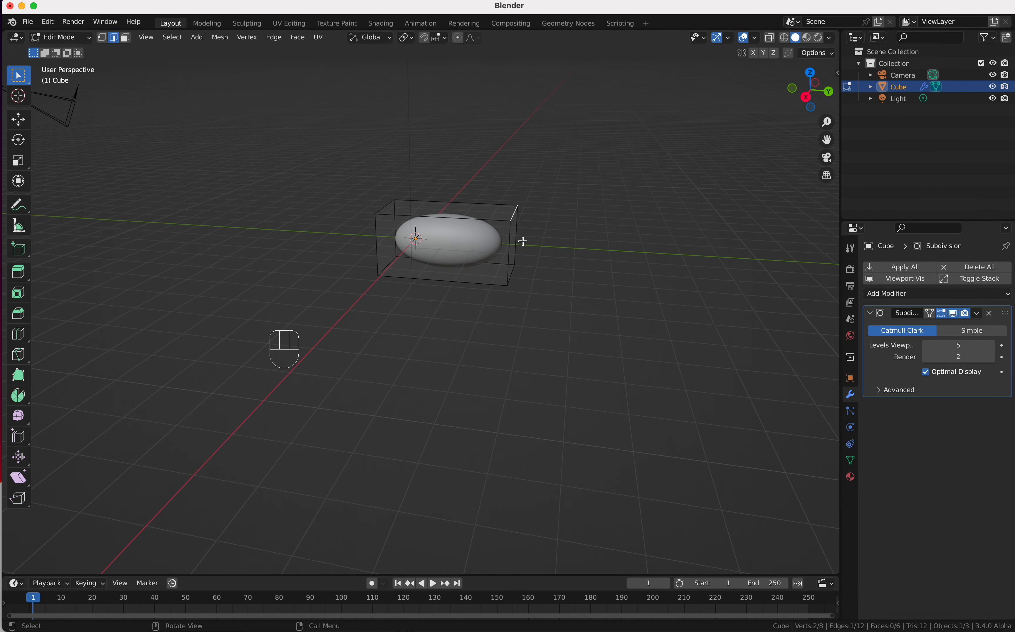
{"action": "scroll", "coordinate": [578, 225], "scroll_direction": "down", "scroll_amount": 5}
{"action": "scroll", "coordinate": [578, 225], "scroll_direction": "up", "scroll_amount": 5}
{"action": "scroll", "coordinate": [480, 250], "scroll_direction": "down", "scroll_amount": 1}
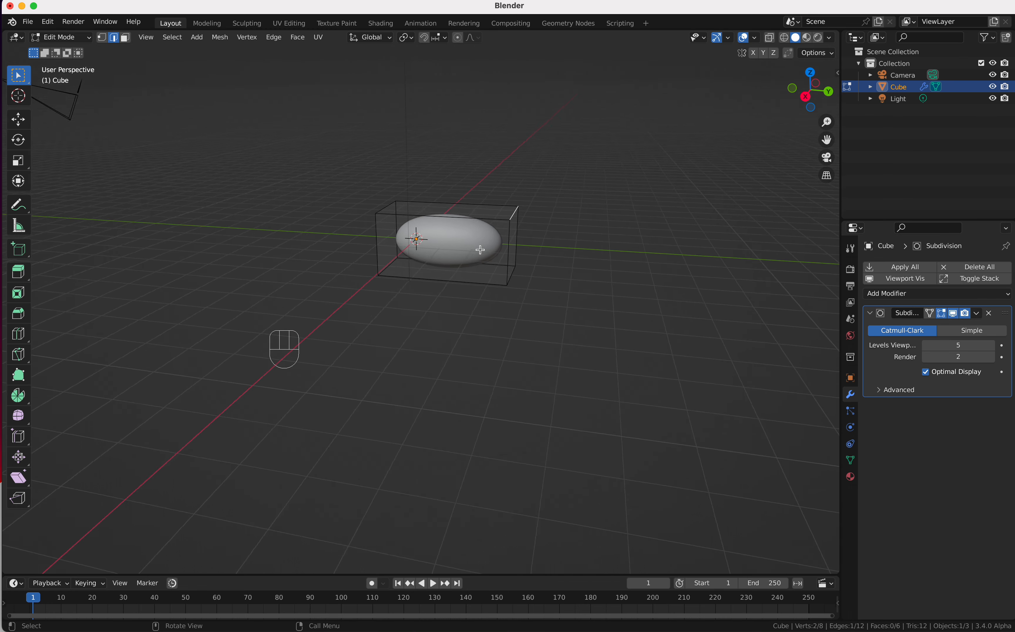
{"action": "scroll", "coordinate": [480, 250], "scroll_direction": "right", "scroll_amount": 5}
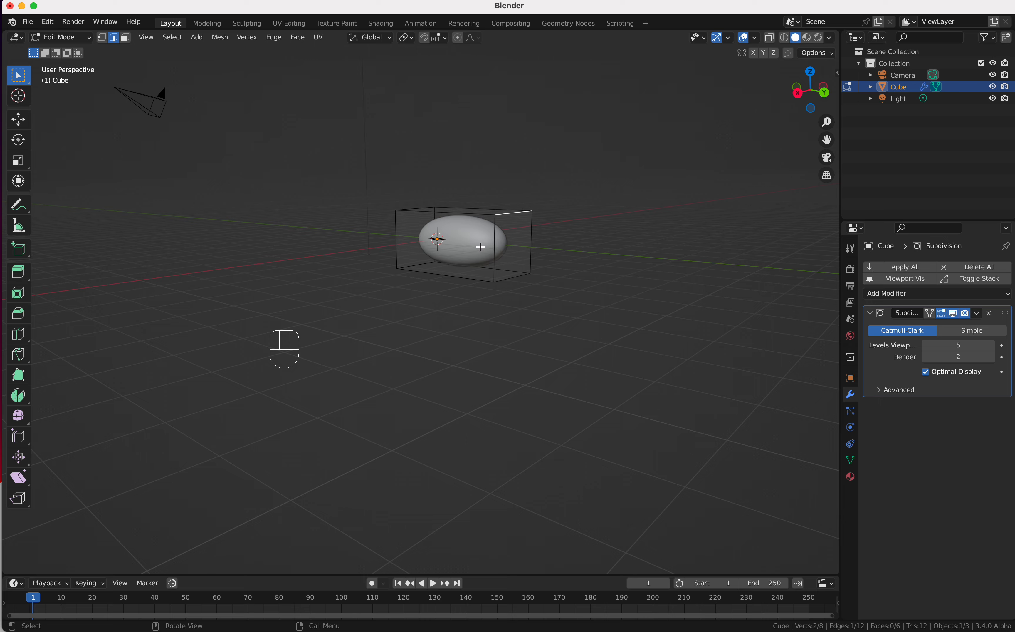
{"action": "scroll", "coordinate": [481, 247], "scroll_direction": "right", "scroll_amount": 10}
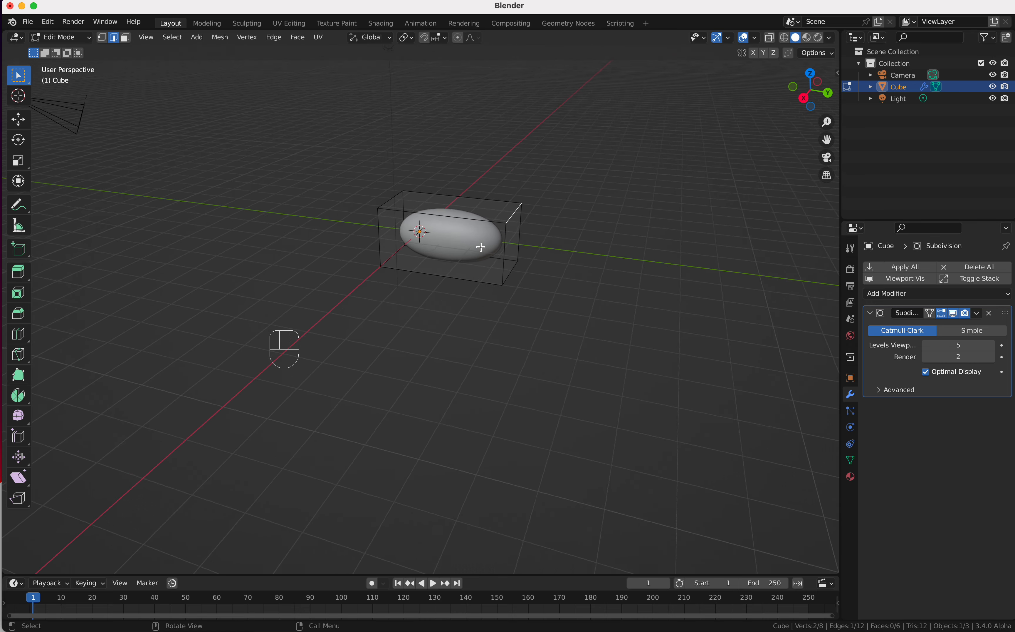
Crease the selected upper edge at the cage's +Y end to the full value of 1.
{"action": "key", "text": "super"}
{"action": "scroll", "coordinate": [481, 247], "scroll_direction": "up", "scroll_amount": 5, "text": "super"}
{"action": "scroll", "coordinate": [481, 247], "scroll_direction": "up", "scroll_amount": 4, "text": "shift"}
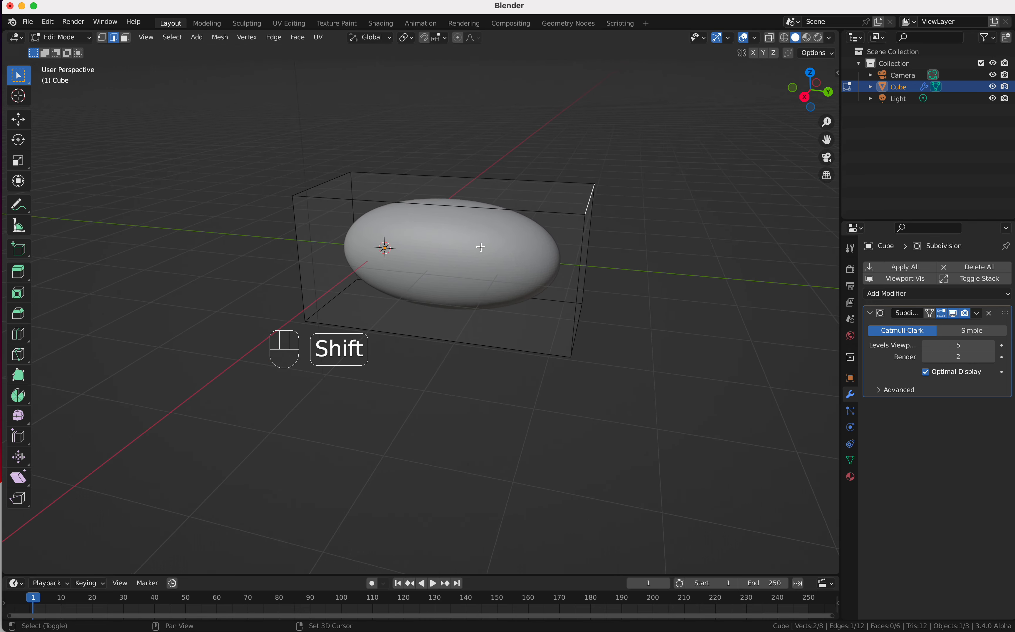
{"action": "scroll", "coordinate": [481, 247], "scroll_direction": "down", "scroll_amount": 1}
{"action": "scroll", "coordinate": [481, 247], "scroll_direction": "right", "scroll_amount": 3}
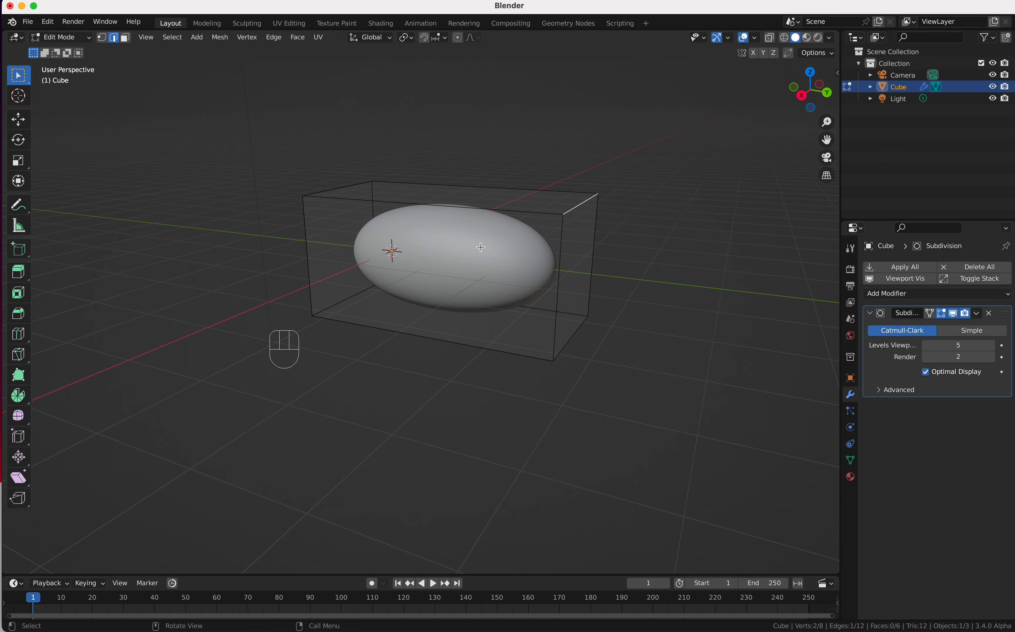
{"action": "key", "text": "shift+e"}
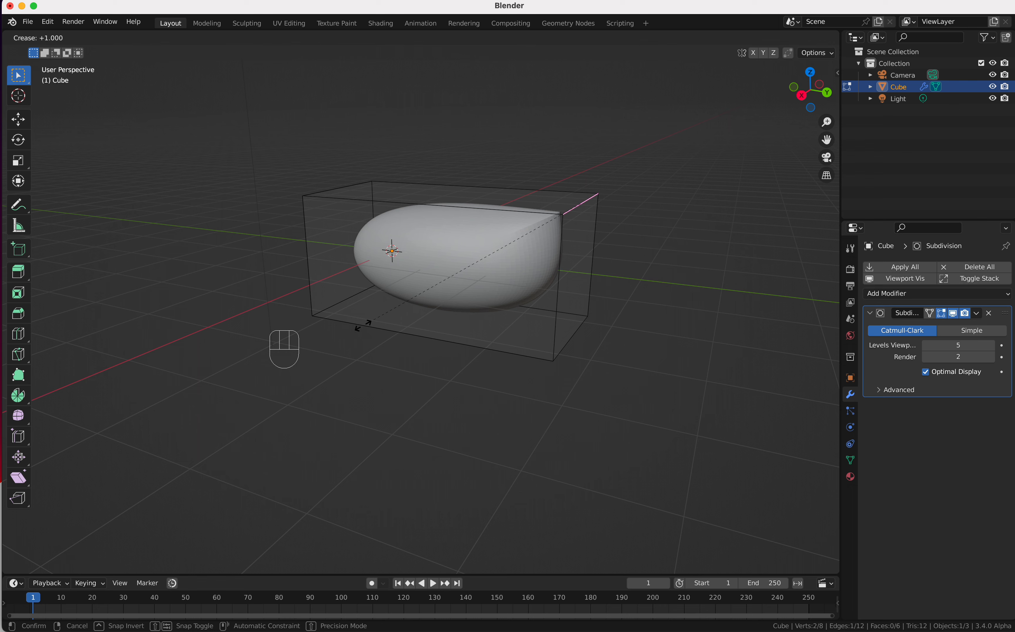
{"action": "left_click", "coordinate": [302, 357]}
Select the two vertical edges and the lower edge of the +Y end face and crease them fully.
{"action": "middle_click_drag", "start_coordinate": [297, 355], "coordinate": [540, 267]}
{"action": "left_click", "coordinate": [523, 271]}
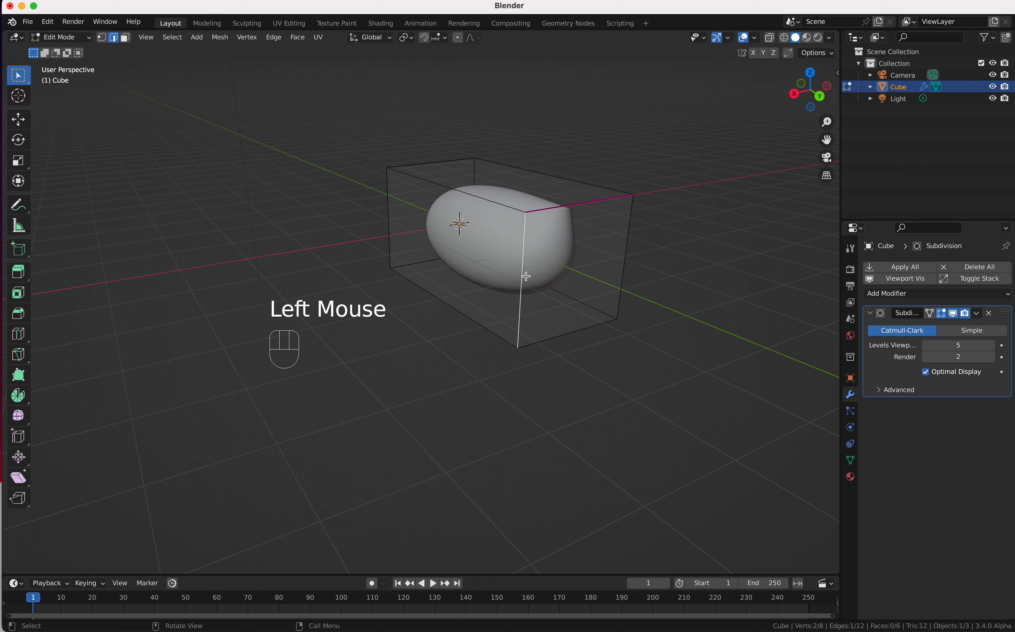
{"action": "left_click", "coordinate": [626, 274], "text": "shift"}
{"action": "left_click", "coordinate": [600, 326], "text": "shift"}
{"action": "key", "text": "shift+e"}
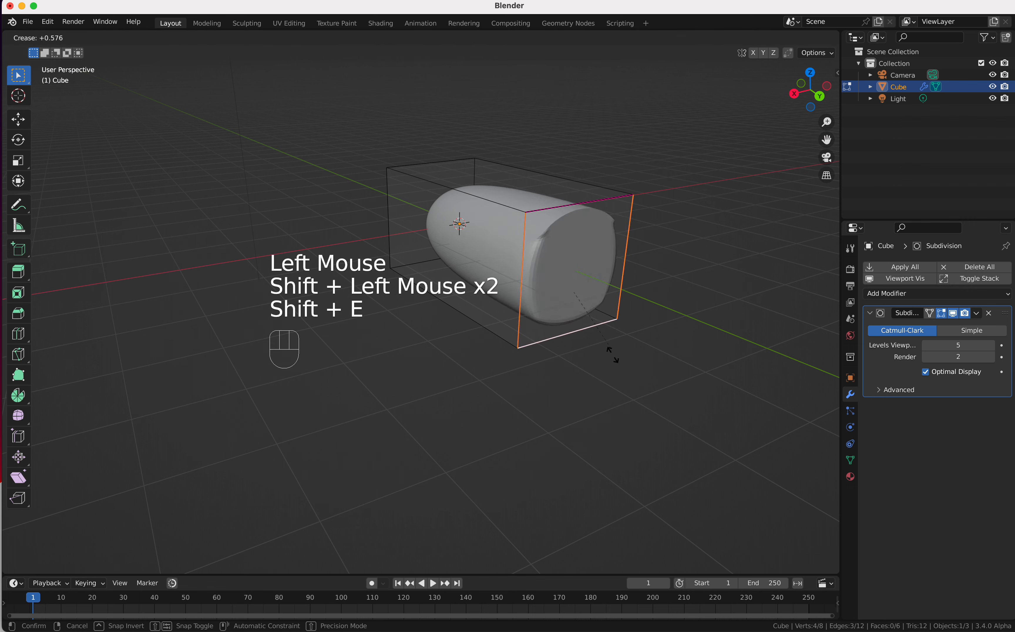
{"action": "left_click", "coordinate": [622, 406]}
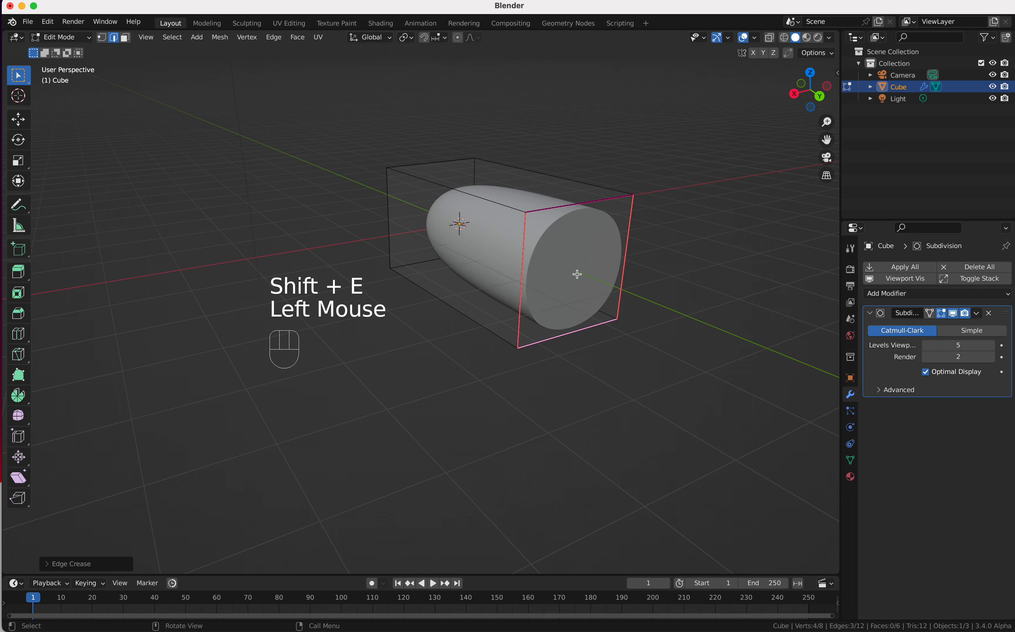
Reduce the crease of the three selected +Y end edges to about 0.16.
{"action": "scroll", "coordinate": [577, 273], "scroll_direction": "right", "scroll_amount": 10}
{"action": "scroll", "coordinate": [577, 274], "scroll_direction": "left", "scroll_amount": 10}
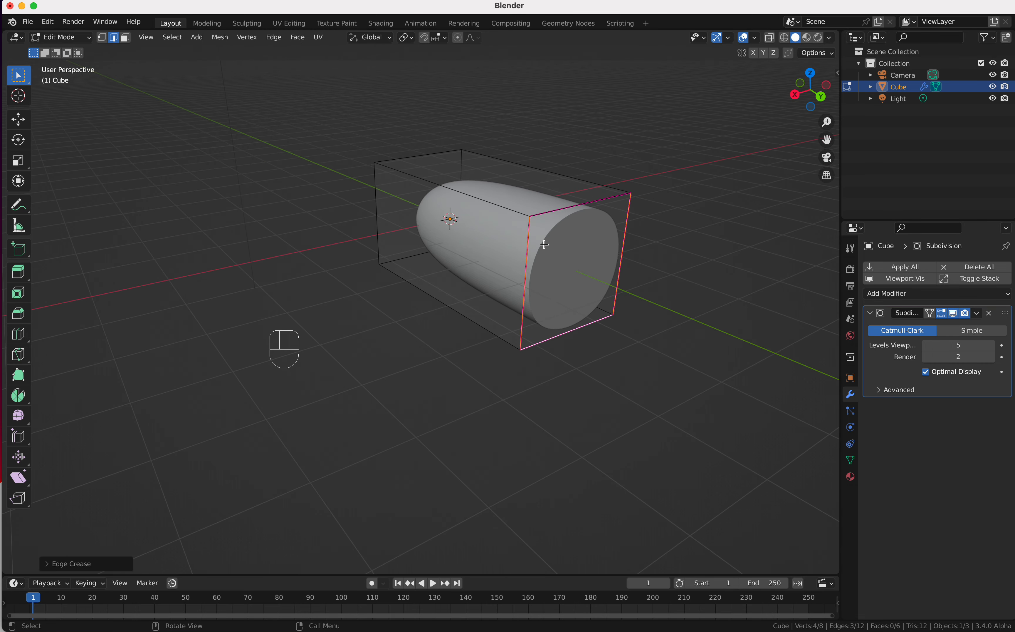
{"action": "key", "text": "shift+e"}
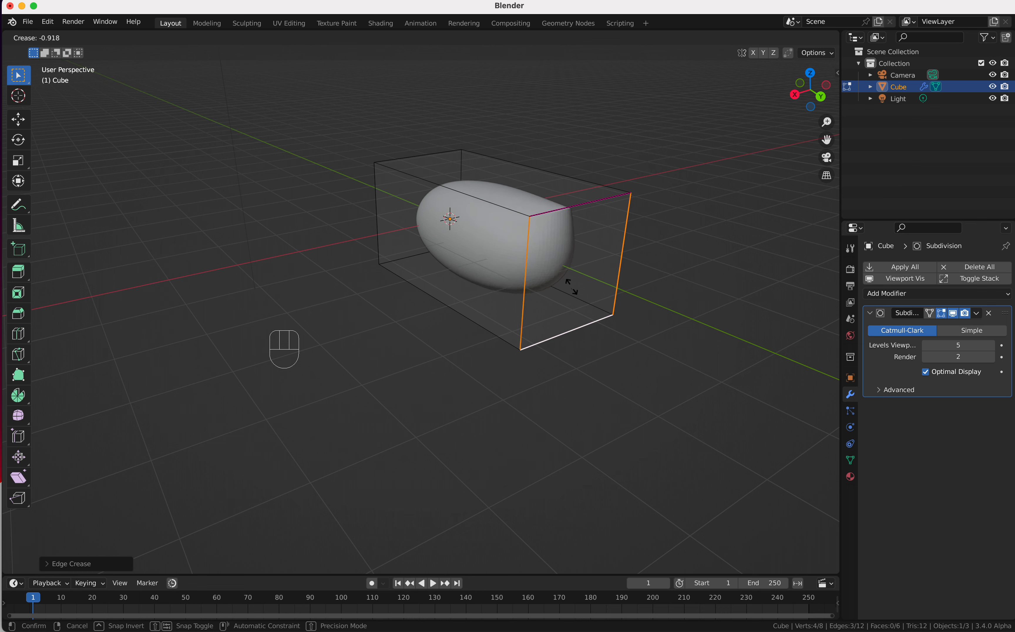
{"action": "left_click", "coordinate": [568, 294]}
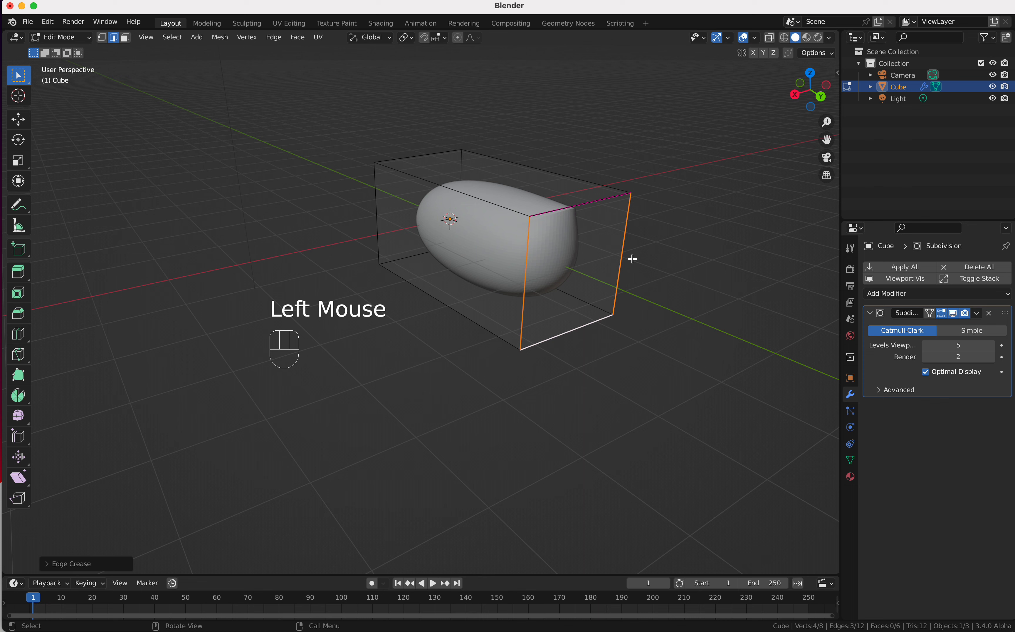
Set the mean crease of the three selected end edges to 0, and the crease of the upper +Y edge to 0 as well.
{"action": "key", "text": "n"}
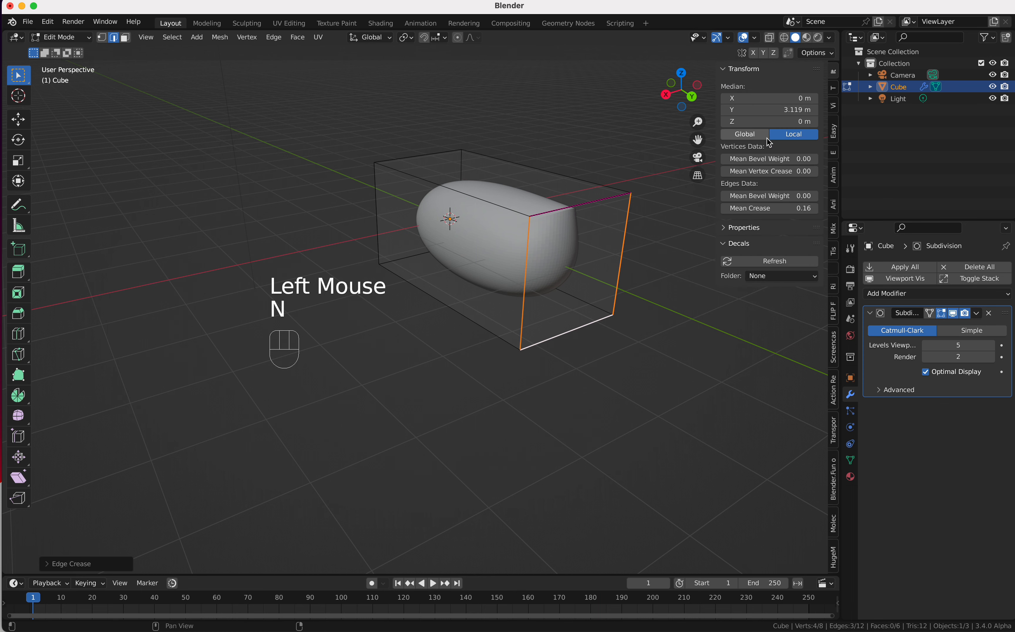
{"action": "left_click", "coordinate": [772, 208]}
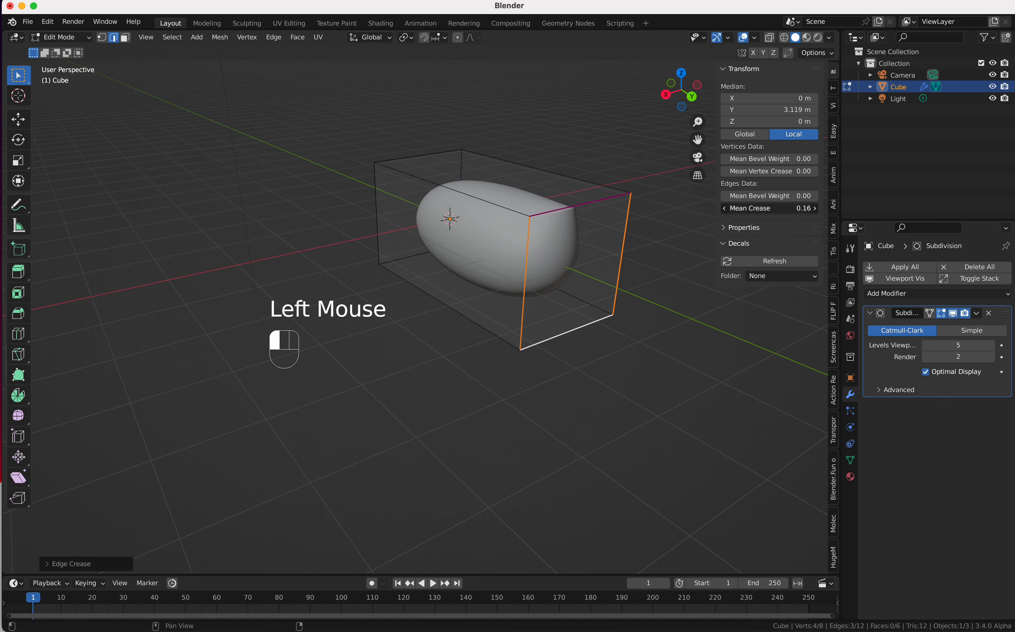
{"action": "type", "text": "0"}
{"action": "key", "text": "Return"}
{"action": "left_click", "coordinate": [597, 201]}
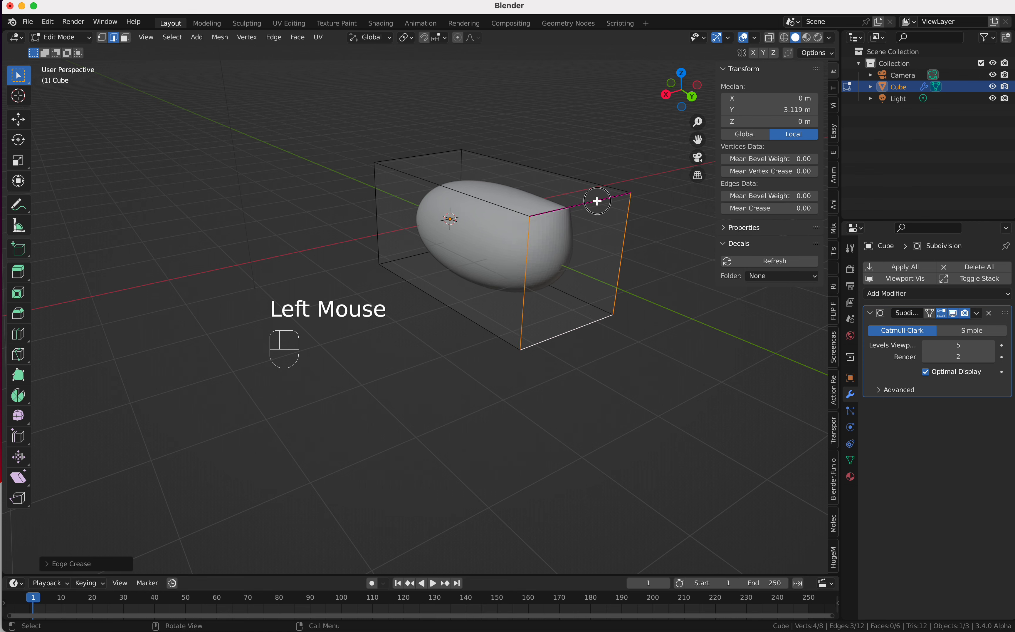
{"action": "double_click", "coordinate": [761, 207]}
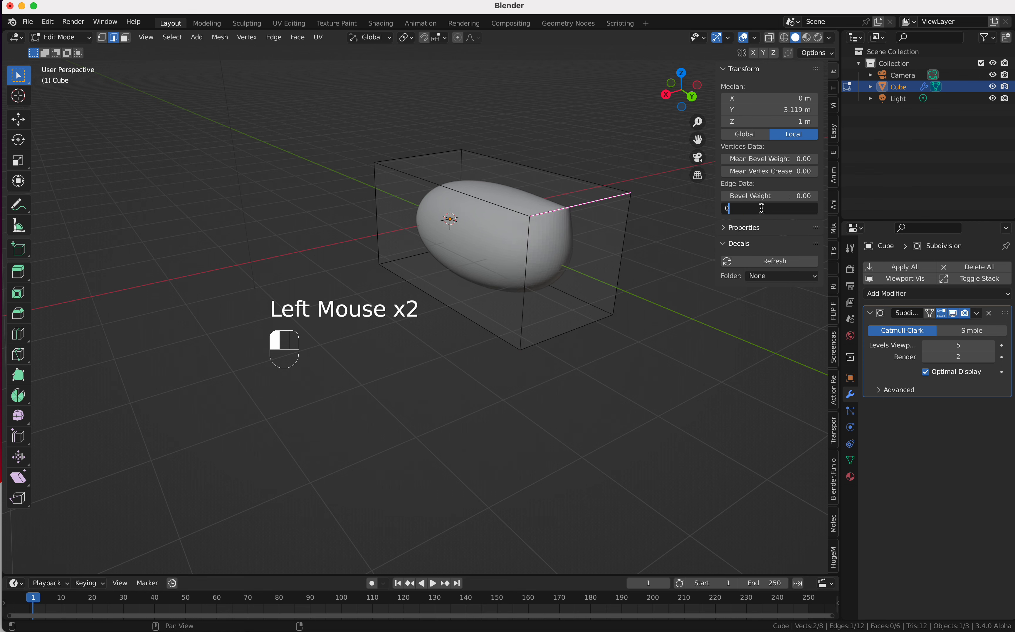
{"action": "key", "text": "Return"}
{"action": "scroll", "coordinate": [564, 307], "scroll_direction": "left", "scroll_amount": 5}
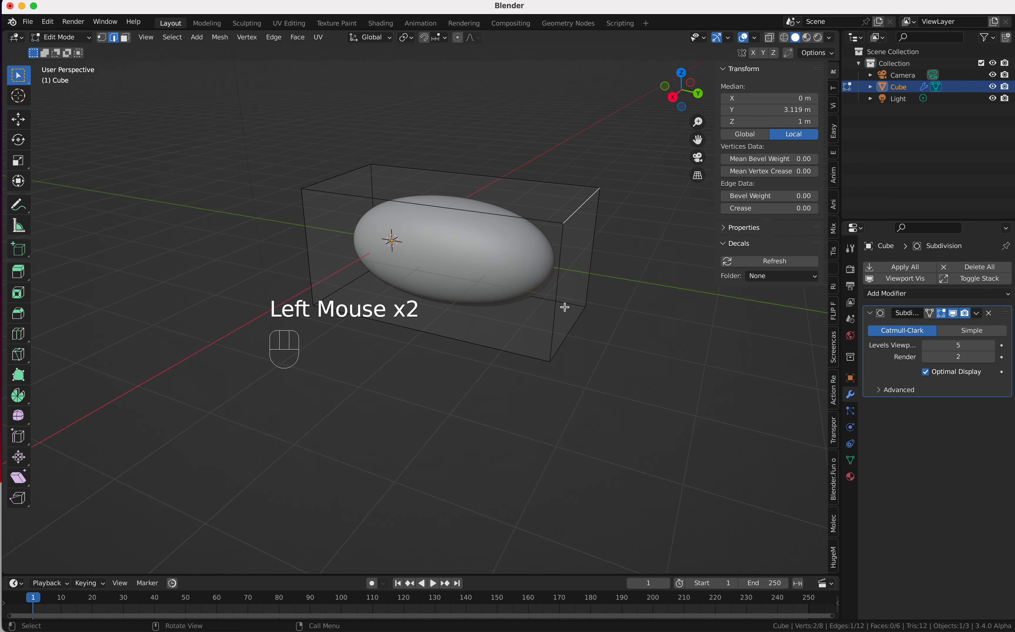
{"action": "scroll", "coordinate": [565, 307], "scroll_direction": "down", "scroll_amount": 5}
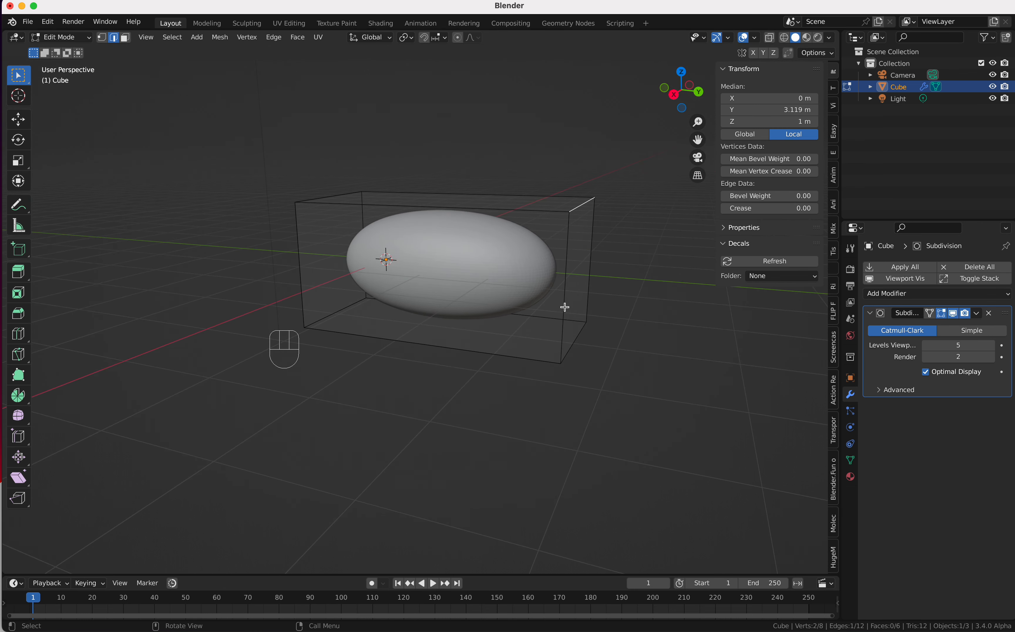
{"action": "key", "text": "n"}
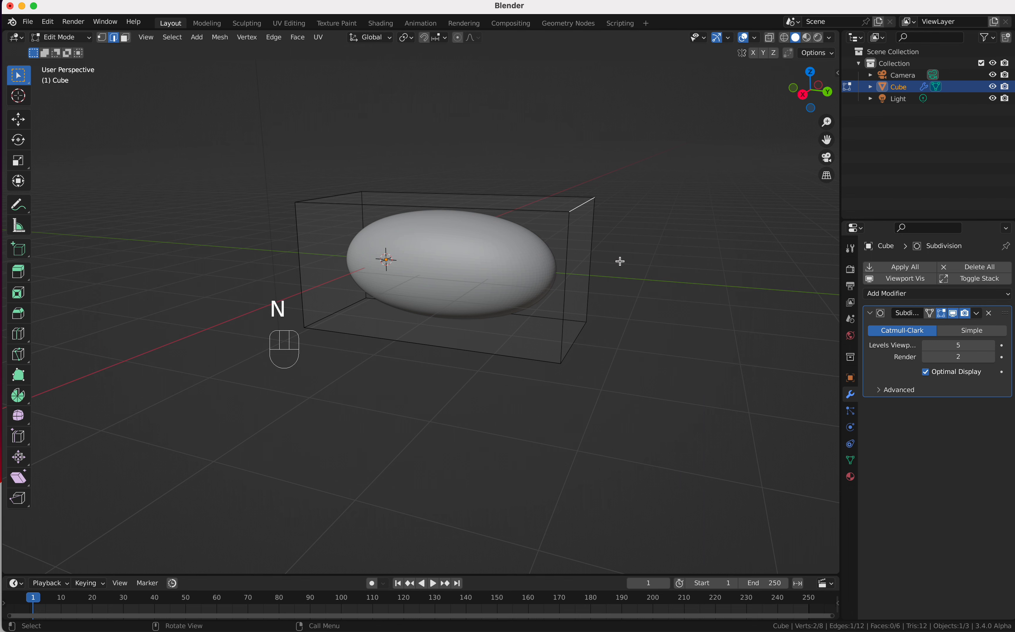
Partially crease the upper edge of the +Y end face and crease its lower edge by about 0.43.
{"action": "key", "text": "shift+e"}
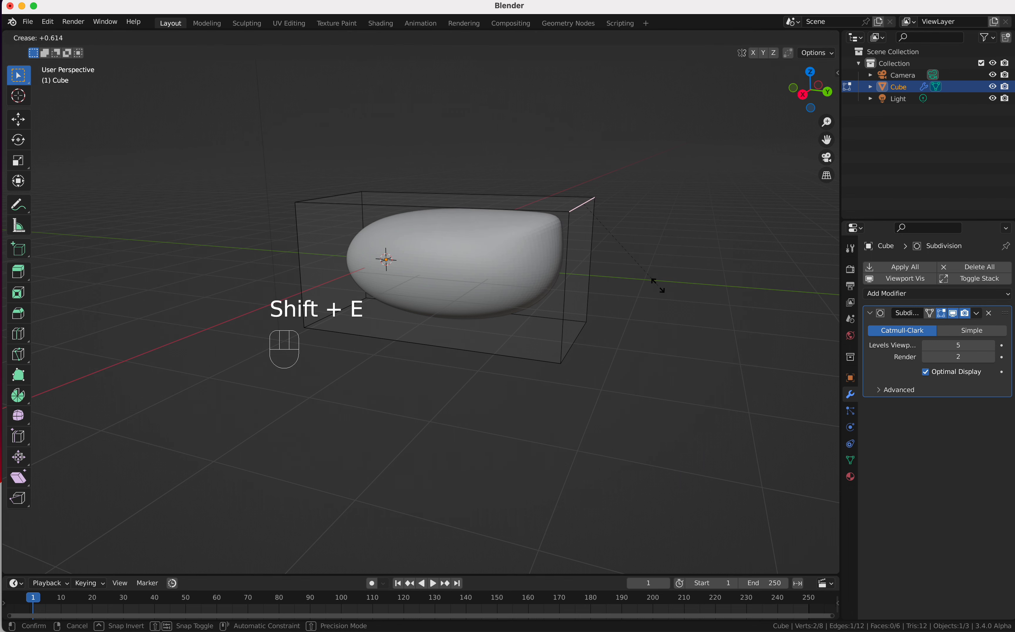
{"action": "left_click", "coordinate": [650, 272]}
{"action": "scroll", "coordinate": [651, 272], "scroll_direction": "right", "scroll_amount": 5}
{"action": "double_click", "coordinate": [596, 352]}
{"action": "key", "text": "shift+e"}
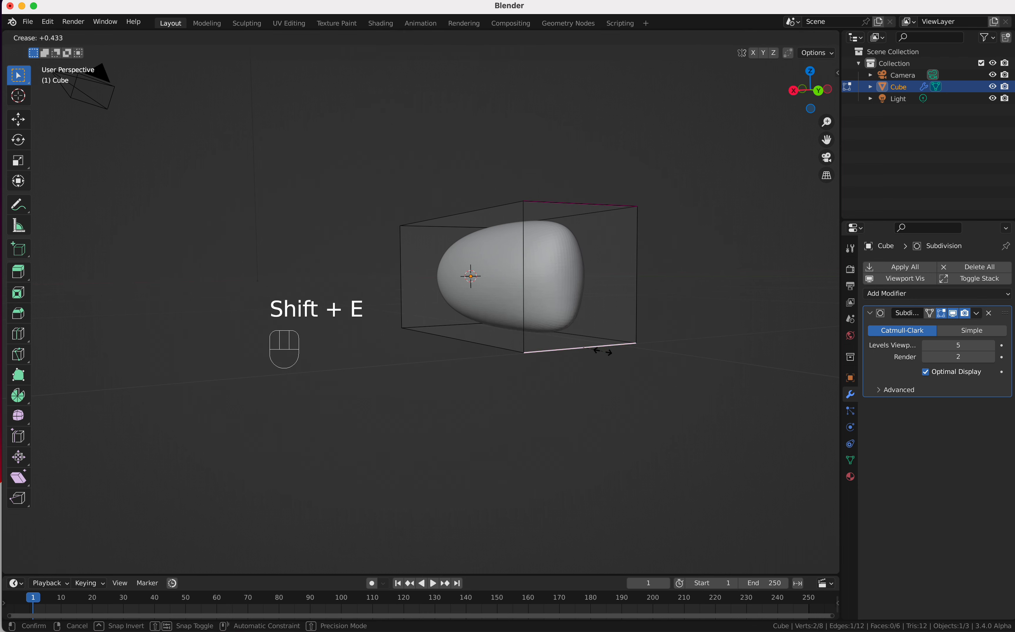
{"action": "left_click", "coordinate": [602, 349]}
Select the two vertical edges of the +Y end face and crease them by about 0.25.
{"action": "scroll", "coordinate": [602, 349], "scroll_direction": "left", "scroll_amount": 5}
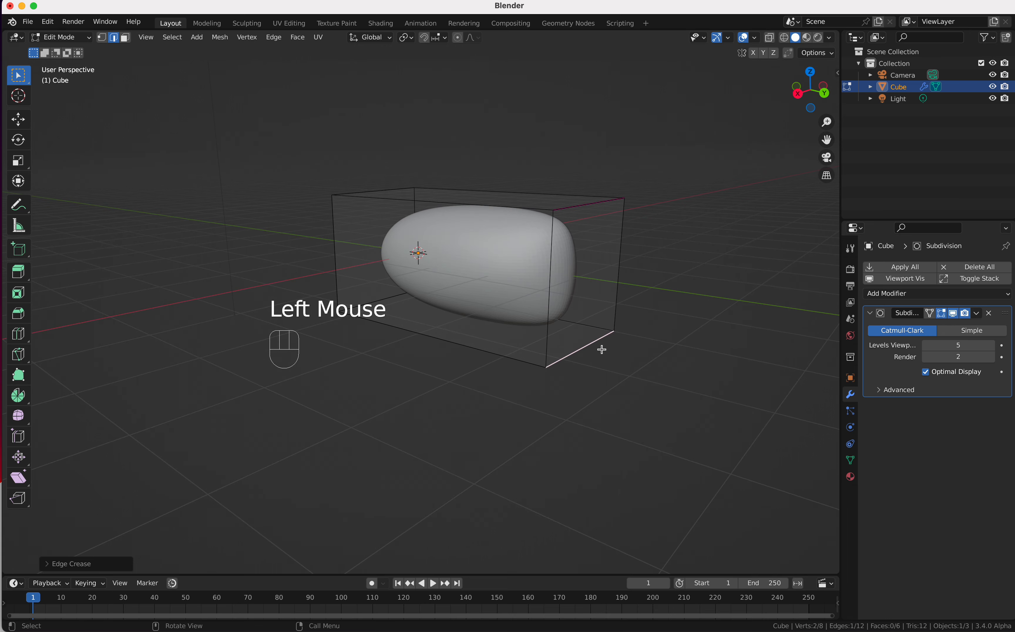
{"action": "double_click", "coordinate": [547, 279]}
{"action": "left_click", "coordinate": [620, 259], "text": "shift"}
{"action": "scroll", "coordinate": [620, 260], "scroll_direction": "left", "scroll_amount": 3}
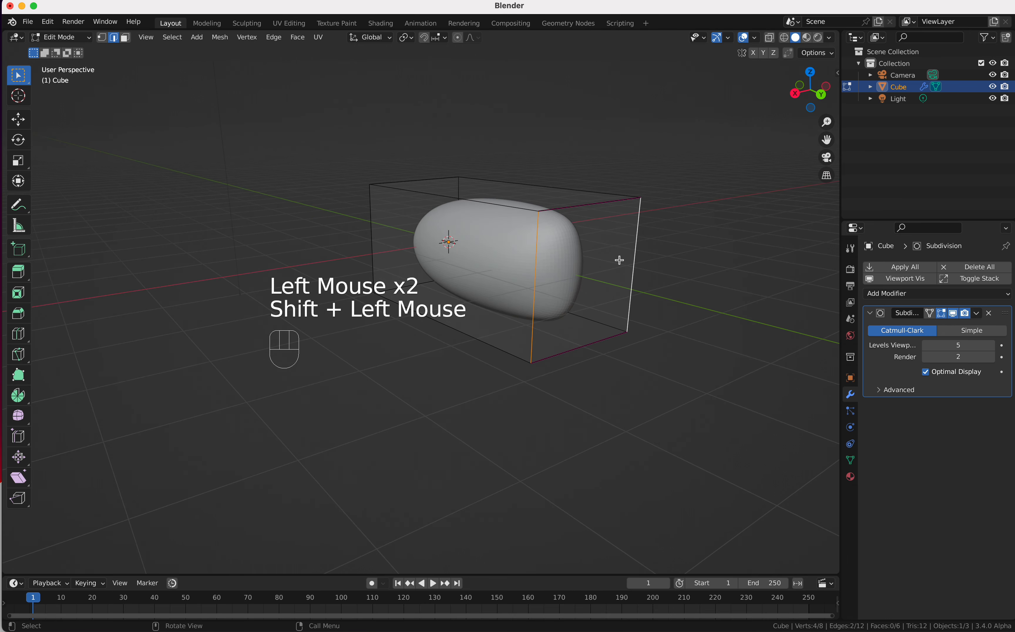
{"action": "scroll", "coordinate": [619, 260], "scroll_direction": "left", "scroll_amount": 5}
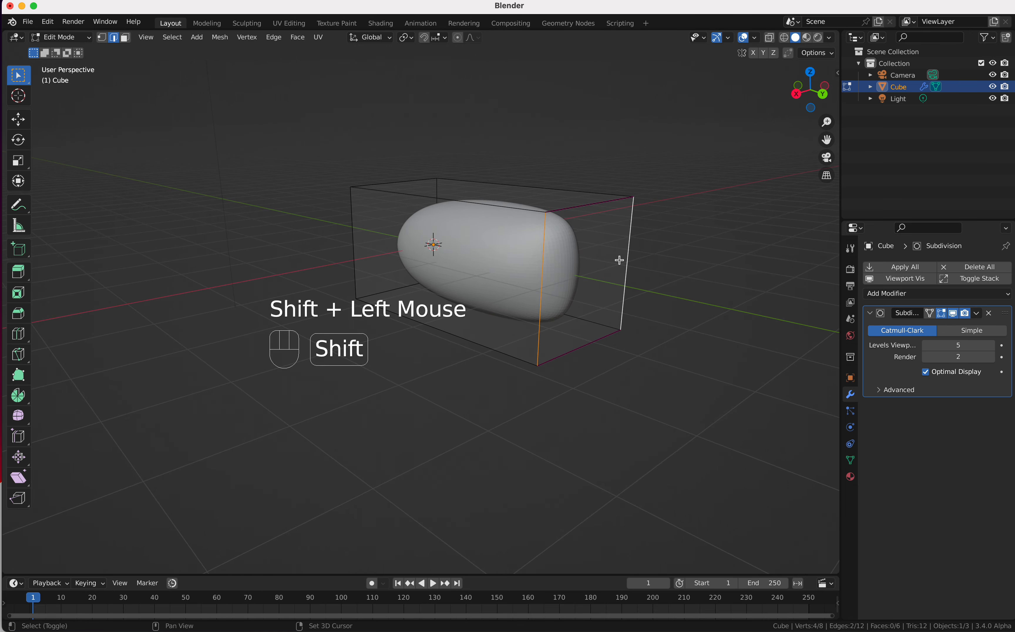
{"action": "key", "text": "shift+e"}
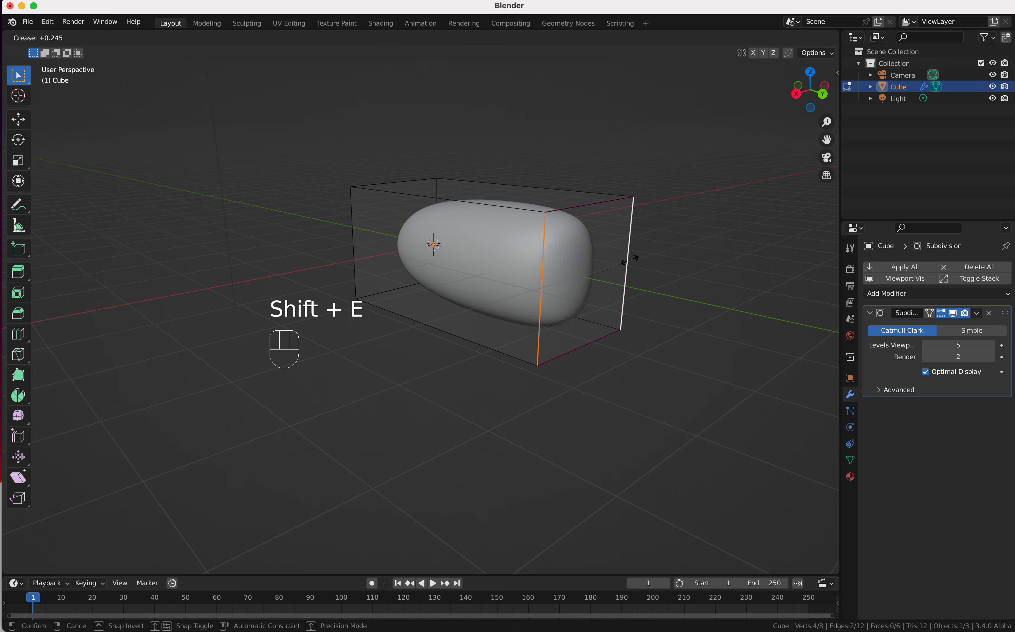
{"action": "left_click", "coordinate": [630, 260]}
Select the upper and lower edges of the -Y end face and scale them along Z to about 0.6.
{"action": "scroll", "coordinate": [629, 260], "scroll_direction": "left", "scroll_amount": 10}
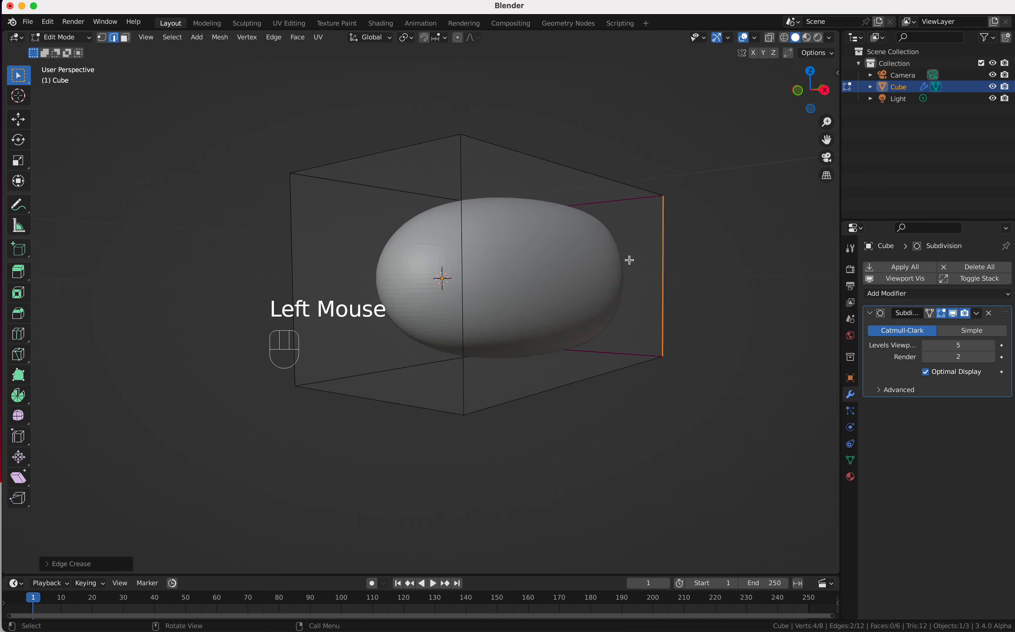
{"action": "scroll", "coordinate": [630, 259], "scroll_direction": "left", "scroll_amount": 10}
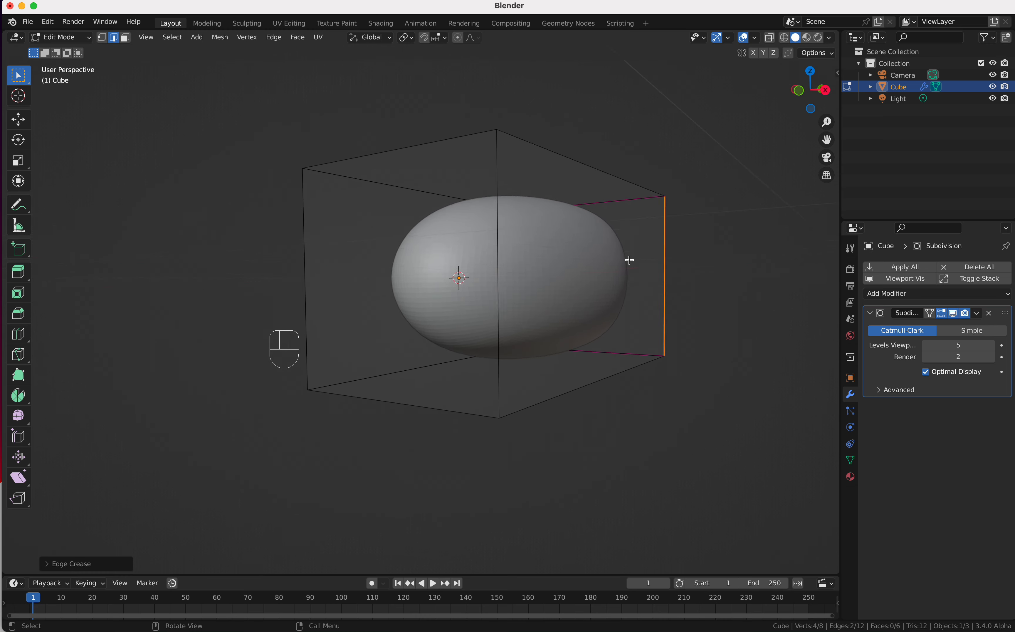
{"action": "scroll", "coordinate": [629, 260], "scroll_direction": "down", "scroll_amount": 5, "text": "ctrl"}
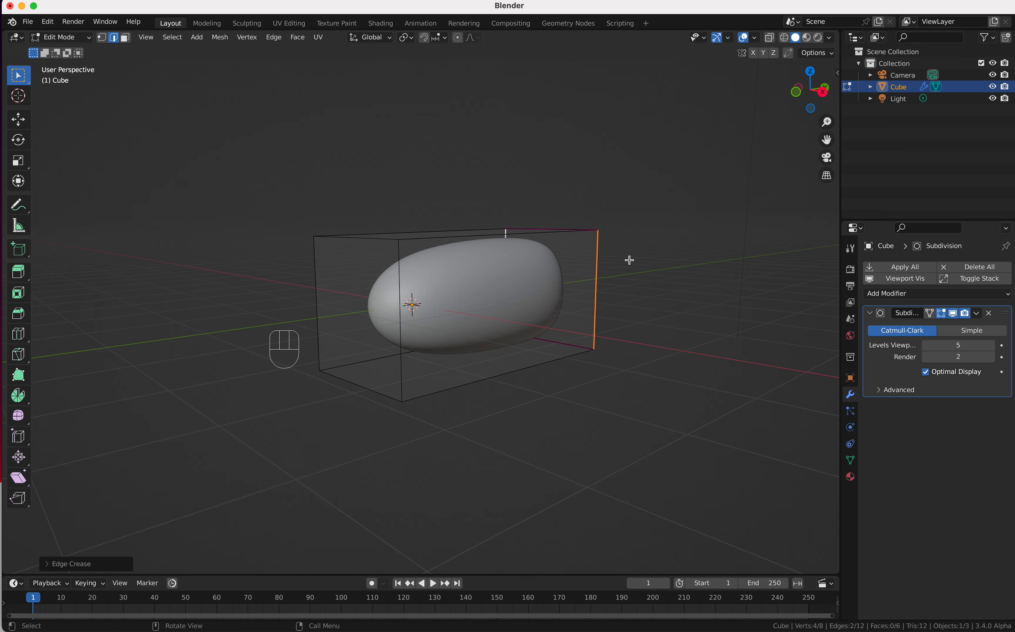
{"action": "left_click", "coordinate": [364, 239]}
{"action": "left_click", "coordinate": [354, 382], "text": "shift"}
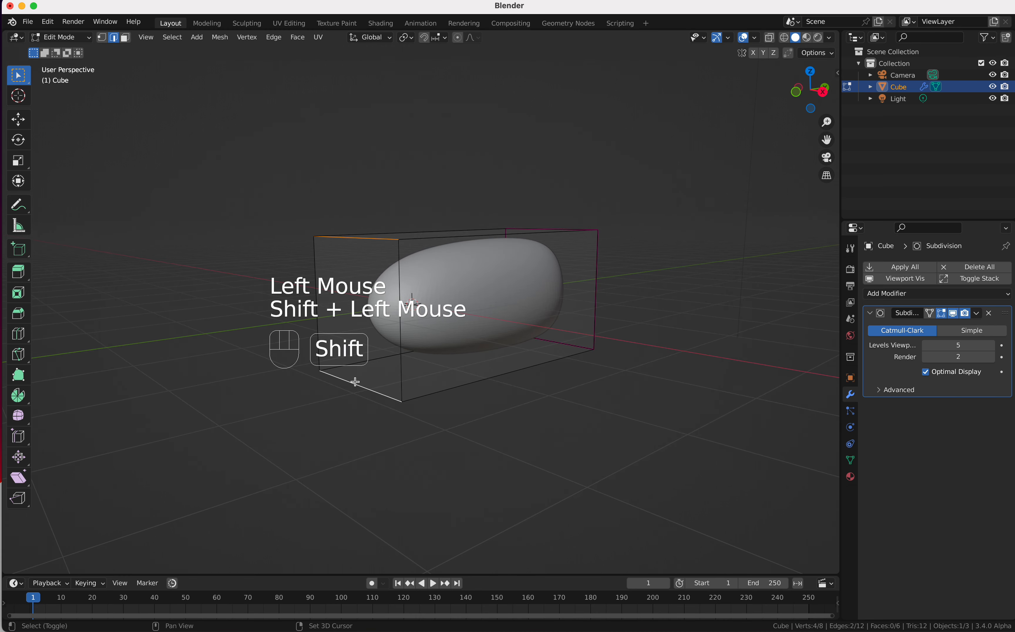
{"action": "key", "text": "s"}
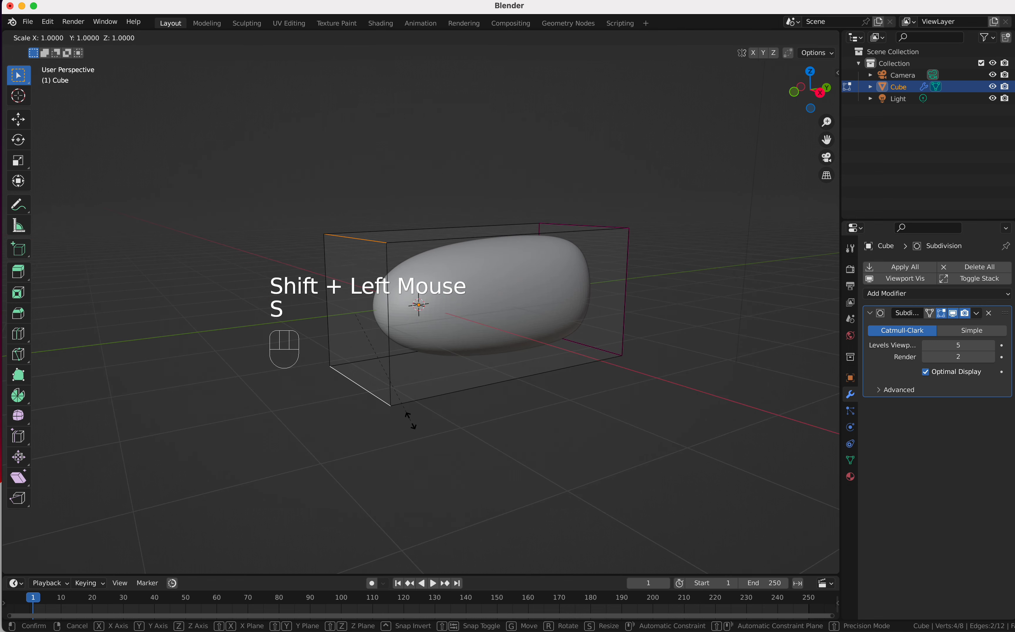
{"action": "key", "text": "z"}
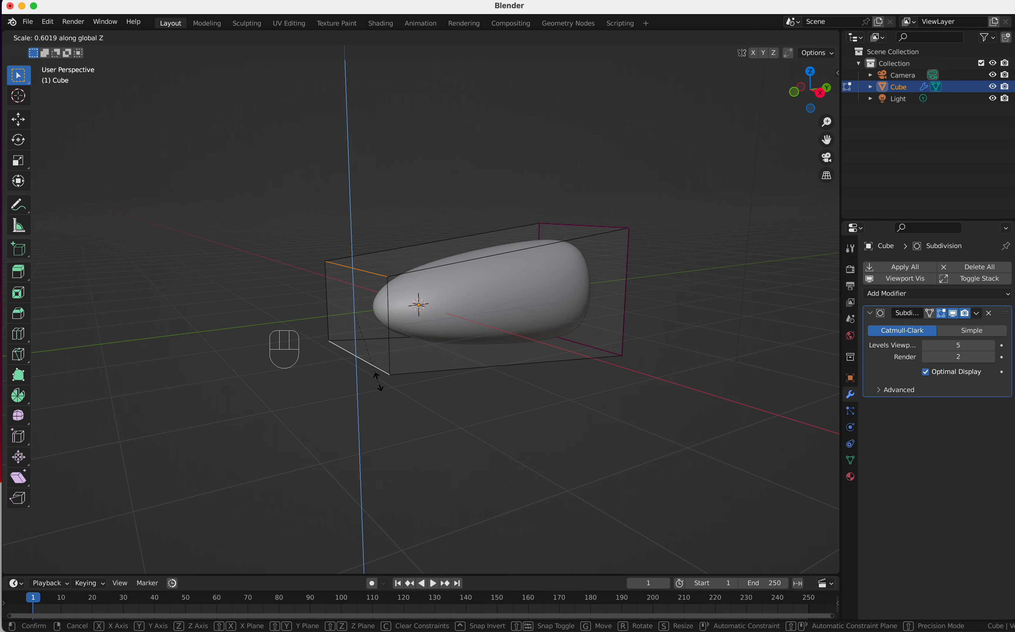
{"action": "left_click", "coordinate": [378, 381]}
Select the two vertical edges of the -Y end face and crease them by about 0.25.
{"action": "scroll", "coordinate": [378, 379], "scroll_direction": "up", "scroll_amount": 5}
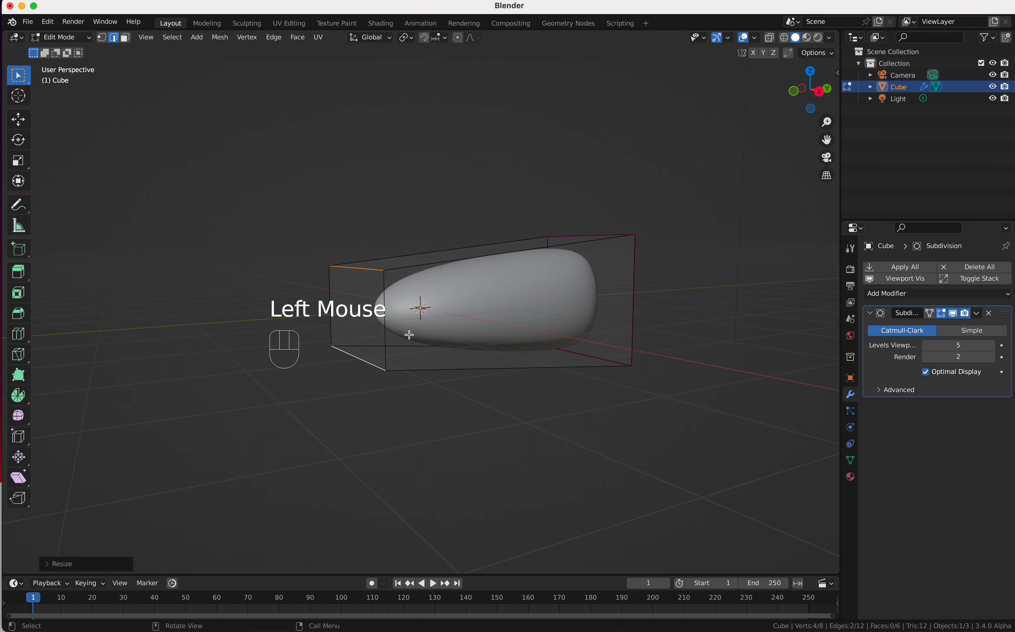
{"action": "scroll", "coordinate": [409, 334], "scroll_direction": "left", "scroll_amount": 10}
{"action": "left_click", "coordinate": [418, 323]}
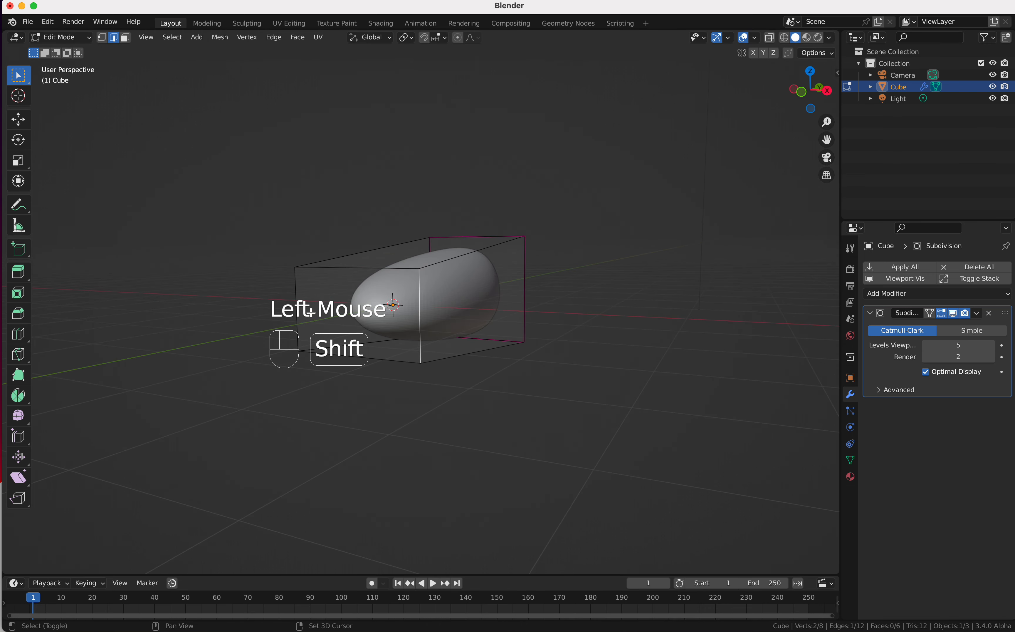
{"action": "left_click", "coordinate": [424, 356], "text": "shift"}
{"action": "scroll", "coordinate": [424, 356], "scroll_direction": "left", "scroll_amount": 6}
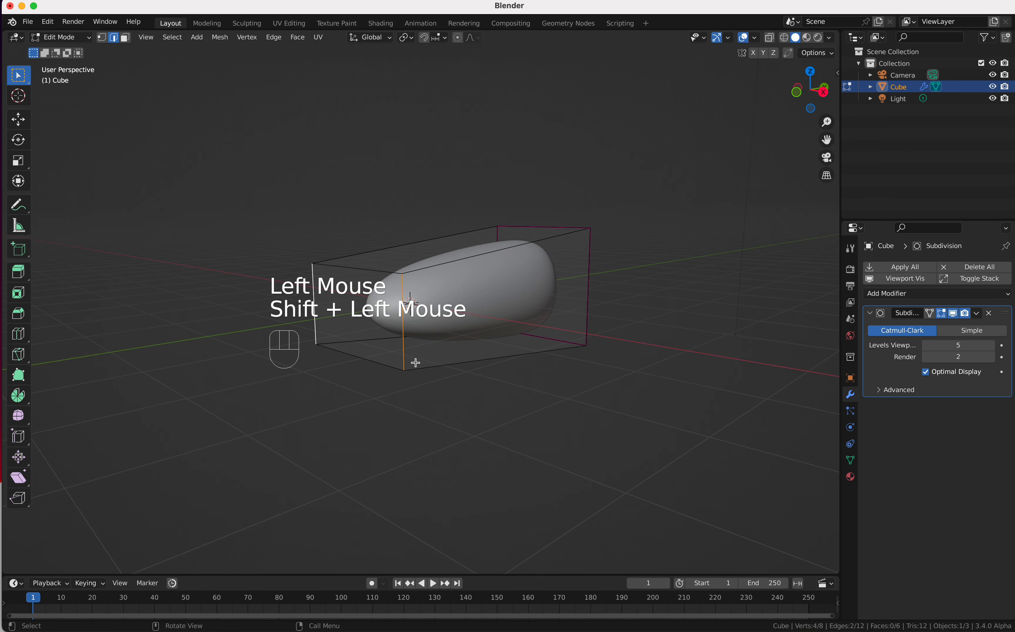
{"action": "scroll", "coordinate": [406, 390], "scroll_direction": "left", "scroll_amount": 8}
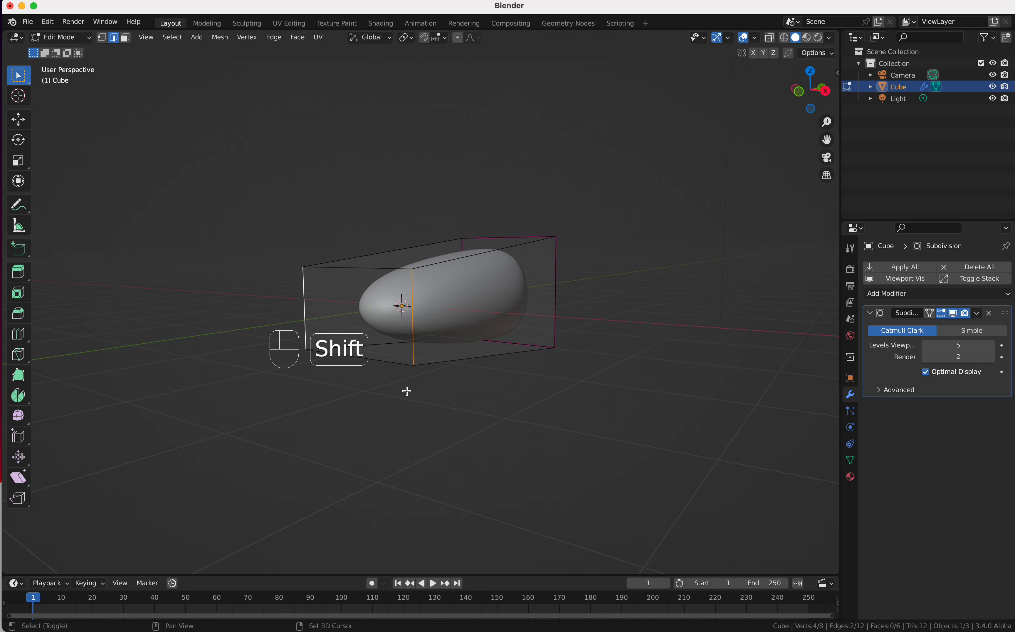
{"action": "key", "text": "shift+e"}
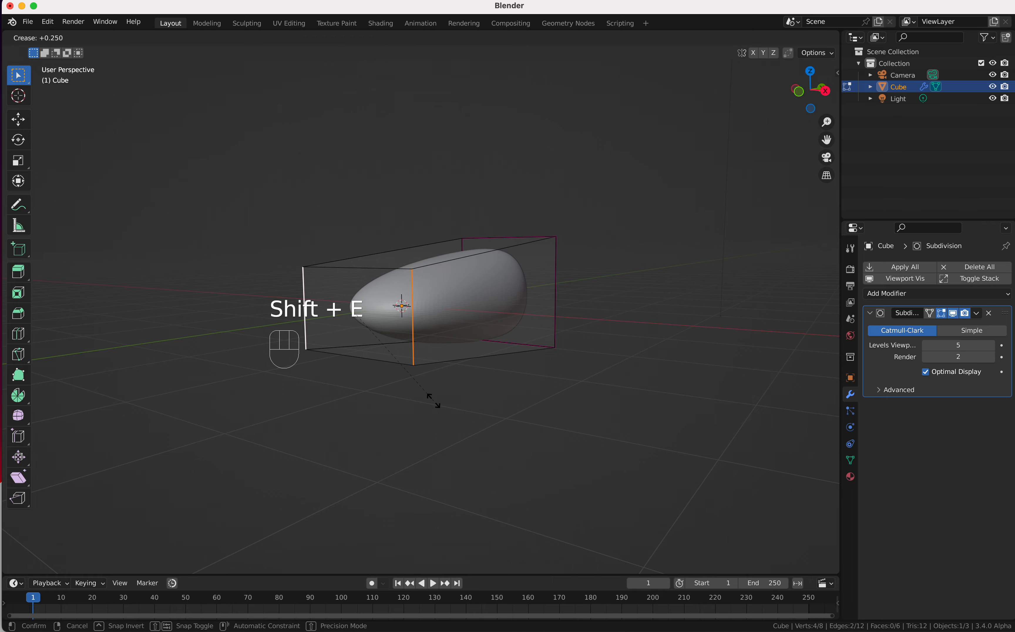
{"action": "left_click", "coordinate": [433, 401]}
Return to Object Mode and examine the tapered, creased shape from the side.
{"action": "scroll", "coordinate": [433, 400], "scroll_direction": "left", "scroll_amount": 8}
{"action": "scroll", "coordinate": [433, 400], "scroll_direction": "left", "scroll_amount": 10}
{"action": "key", "text": "Tab"}
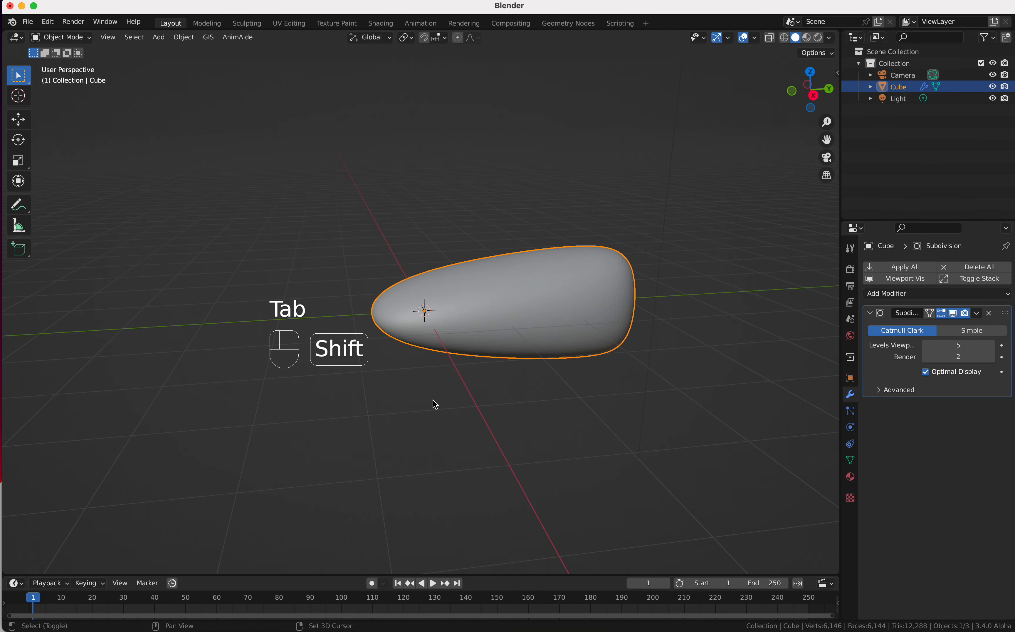
{"action": "scroll", "coordinate": [434, 403], "scroll_direction": "left", "scroll_amount": 10}
{"action": "scroll", "coordinate": [434, 403], "scroll_direction": "left", "scroll_amount": 10}
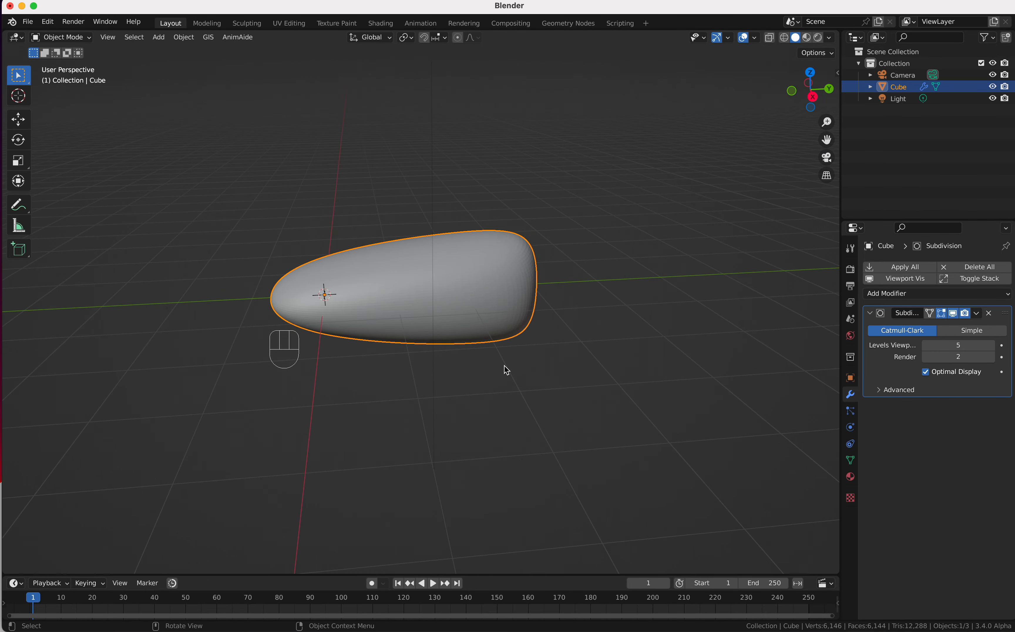
Apply smooth shading to the subdivided cube and examine its surface from several angles.
{"action": "right_click", "coordinate": [498, 307]}
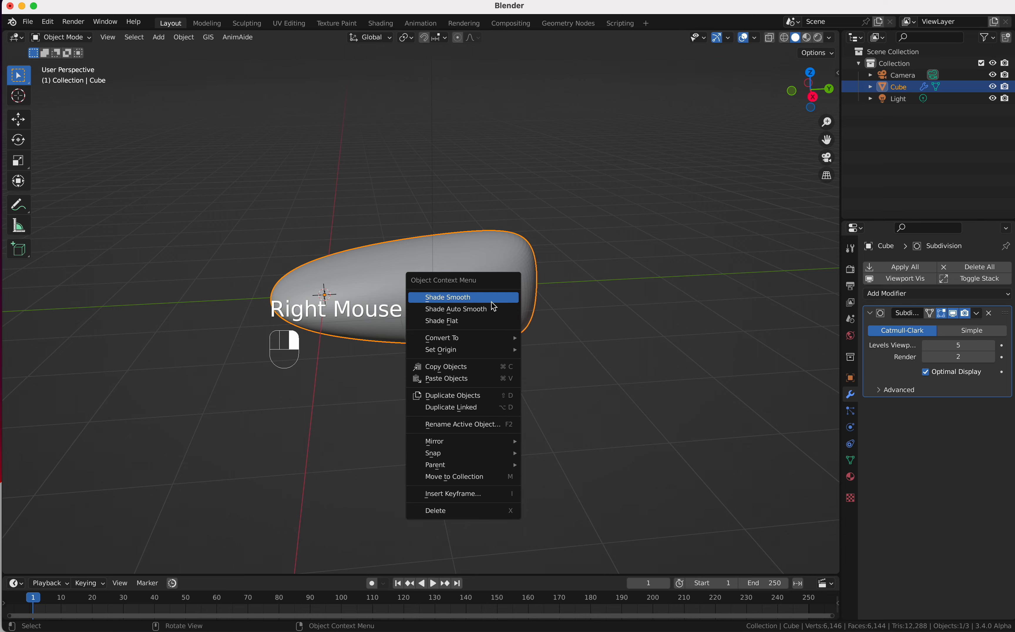
{"action": "left_click", "coordinate": [492, 298]}
{"action": "scroll", "coordinate": [492, 298], "scroll_direction": "left", "scroll_amount": 10}
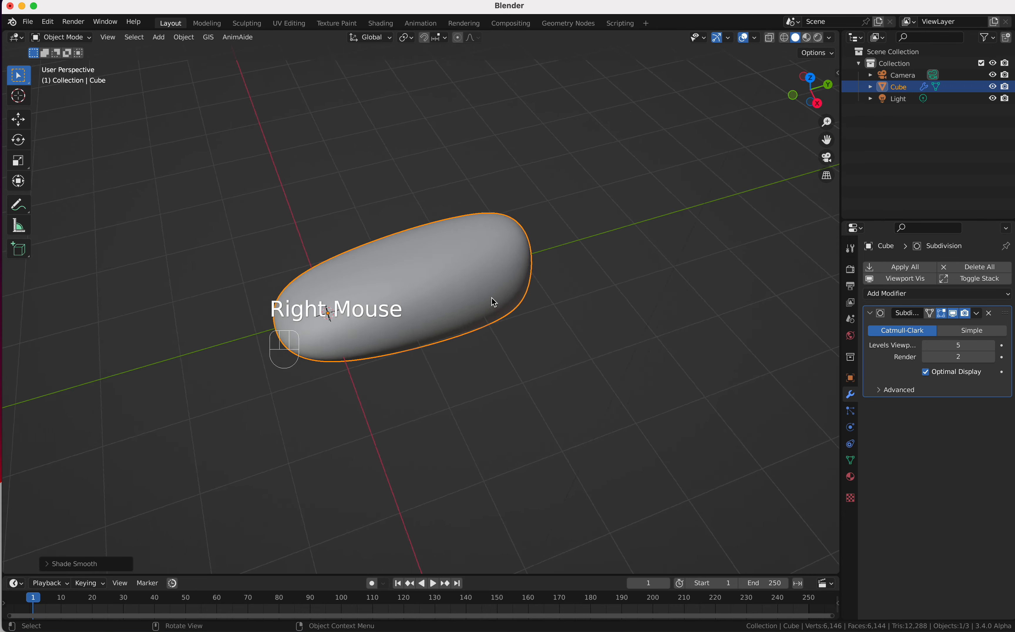
{"action": "scroll", "coordinate": [492, 301], "scroll_direction": "left", "scroll_amount": 5}
{"action": "scroll", "coordinate": [492, 297], "scroll_direction": "left", "scroll_amount": 2}
{"action": "scroll", "coordinate": [492, 297], "scroll_direction": "down", "scroll_amount": 4}
{"action": "scroll", "coordinate": [491, 297], "scroll_direction": "up", "scroll_amount": 4}
{"action": "scroll", "coordinate": [491, 297], "scroll_direction": "right", "scroll_amount": 8}
{"action": "scroll", "coordinate": [492, 297], "scroll_direction": "left", "scroll_amount": 5}
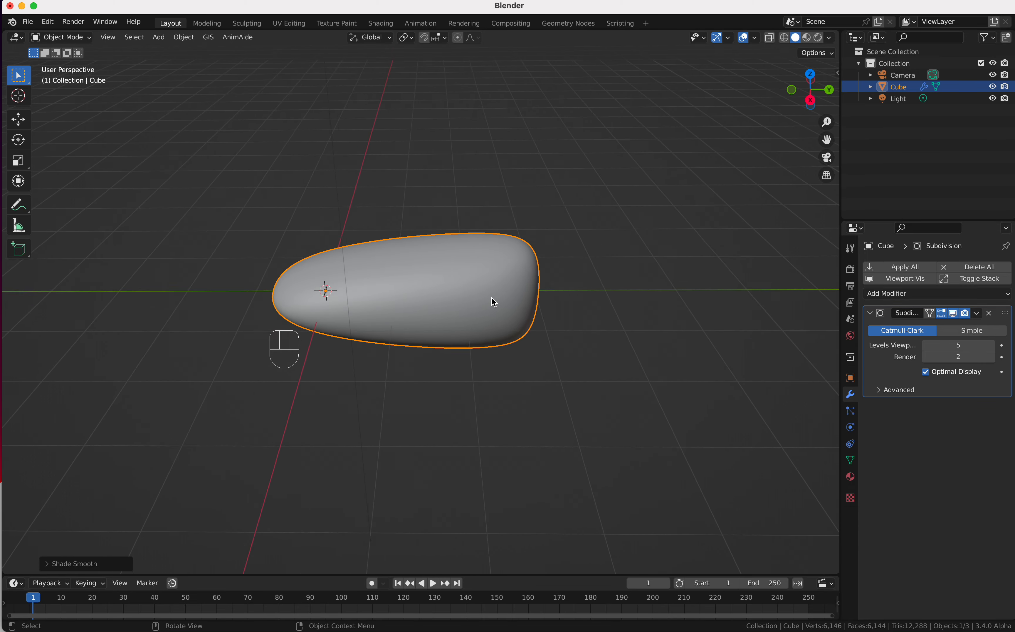
Add a mesh cylinder to the scene at the 3D cursor.
{"action": "scroll", "coordinate": [492, 297], "scroll_direction": "right", "scroll_amount": 3, "text": "shift"}
{"action": "scroll", "coordinate": [491, 297], "scroll_direction": "left", "scroll_amount": 4}
{"action": "scroll", "coordinate": [494, 301], "scroll_direction": "down", "scroll_amount": 3, "text": "super"}
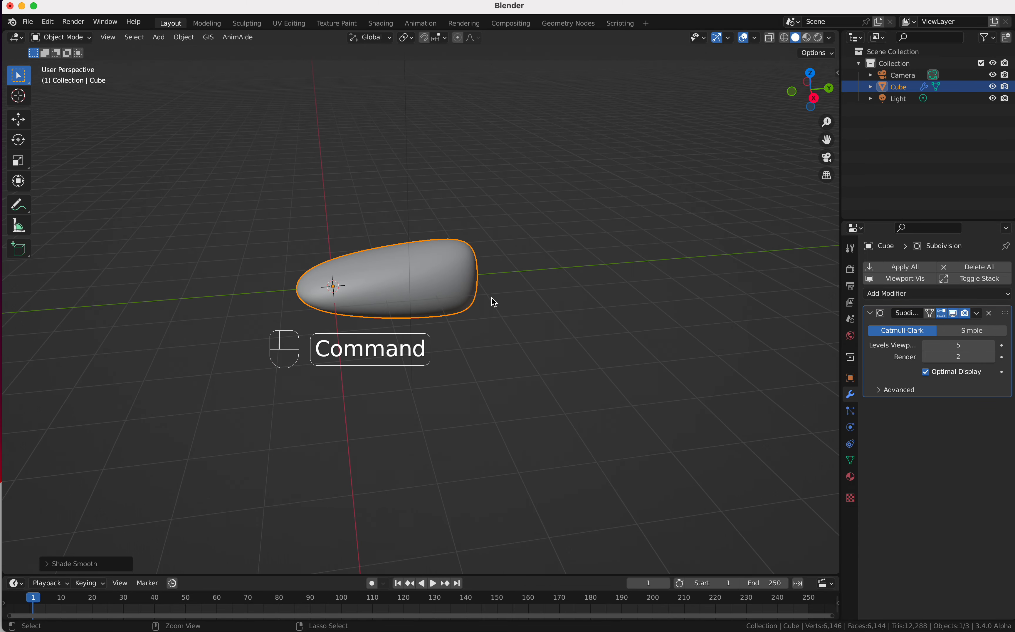
{"action": "scroll", "coordinate": [494, 302], "scroll_direction": "left", "scroll_amount": 5}
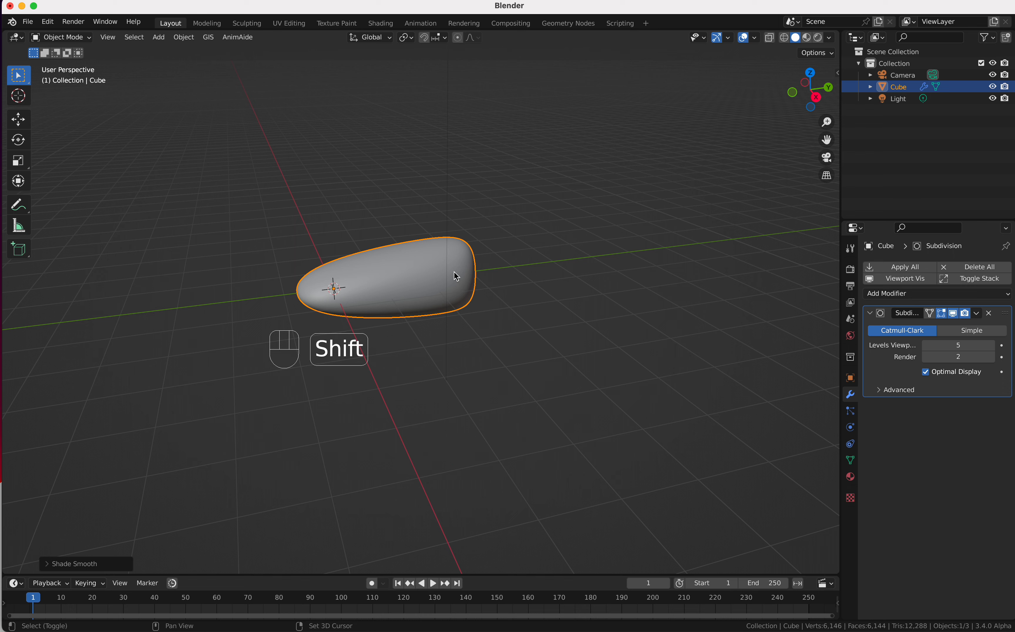
{"action": "key", "text": "shift+a"}
{"action": "mouse_move", "coordinate": [456, 274]}
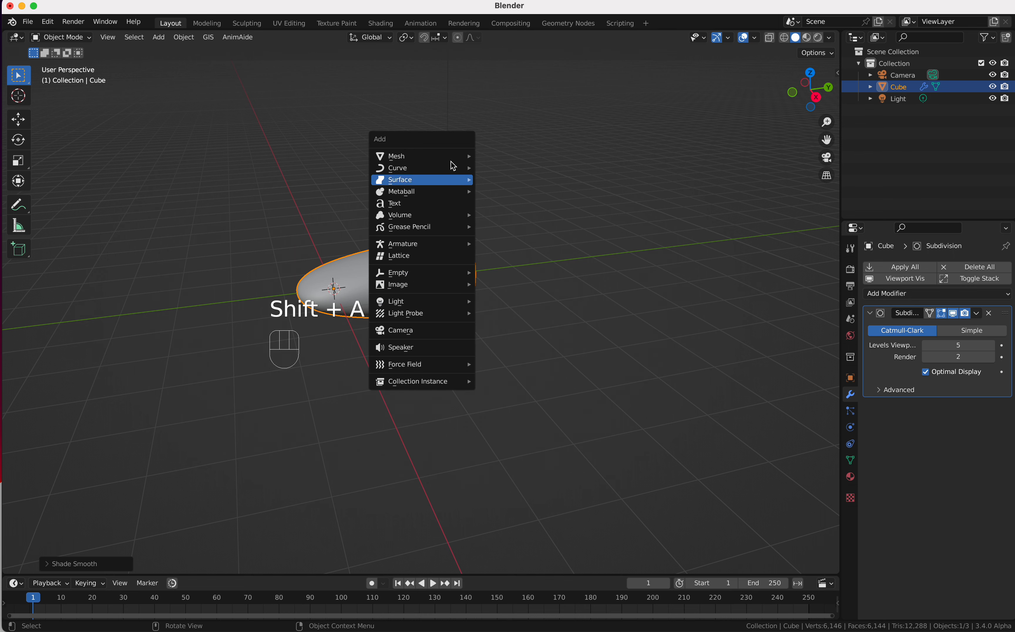
{"action": "mouse_move", "coordinate": [451, 158]}
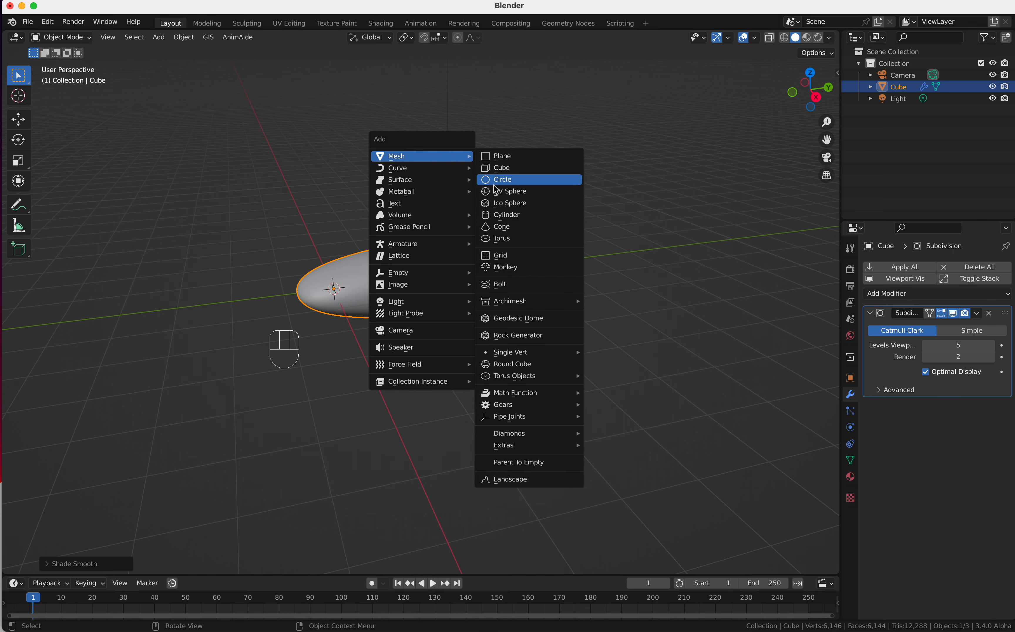
{"action": "left_click", "coordinate": [508, 214]}
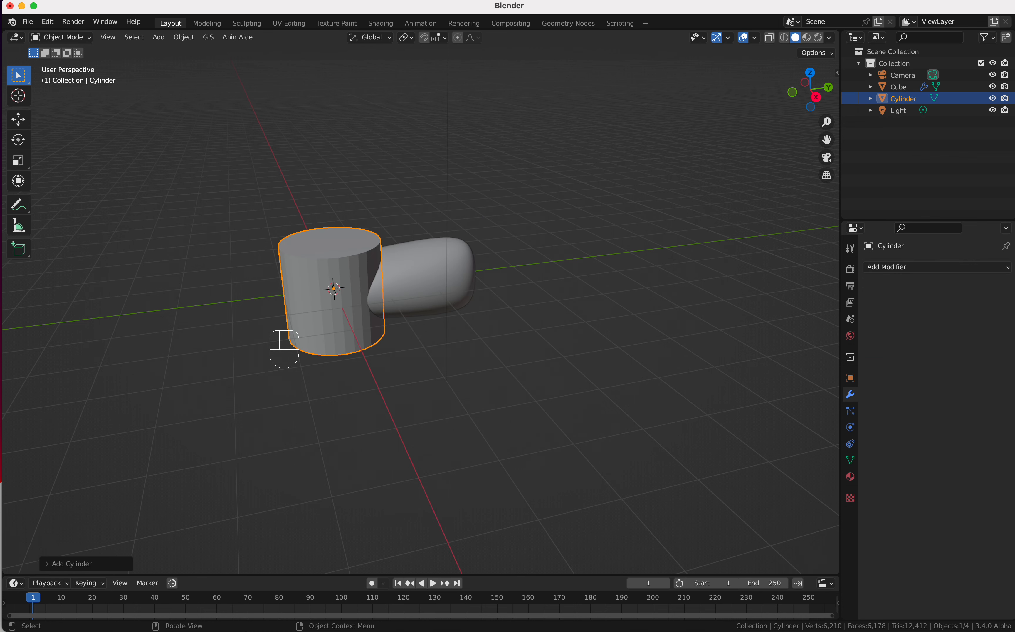
Rotate the cylinder 90 degrees about the X axis.
{"action": "key", "text": "r"}
{"action": "key", "text": "x"}
{"action": "key", "text": "KP_9"}
{"action": "key", "text": "KP_0"}
{"action": "key", "text": "Return"}
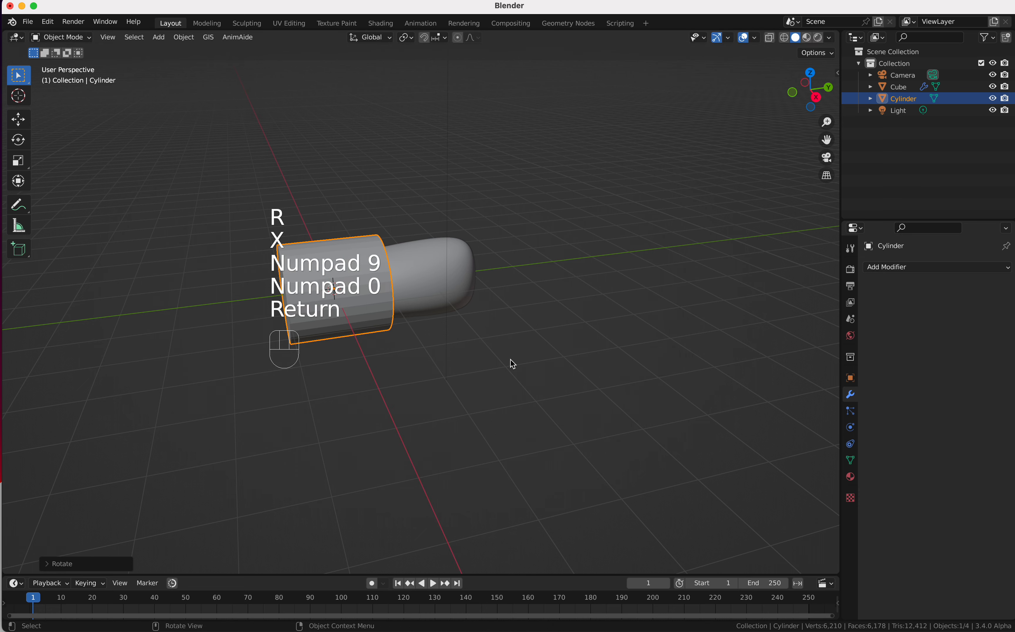
{"action": "scroll", "coordinate": [511, 360], "scroll_direction": "up", "scroll_amount": 3}
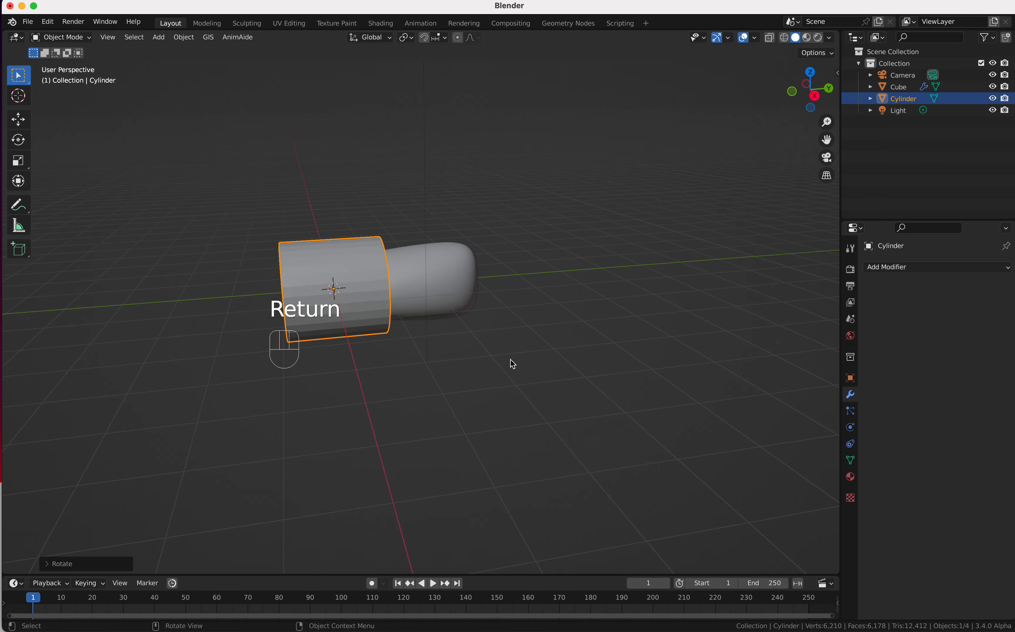
Scale the whole cylinder mesh down uniformly to about half its size in Edit Mode, then return to Object Mode.
{"action": "key", "text": "Tab"}
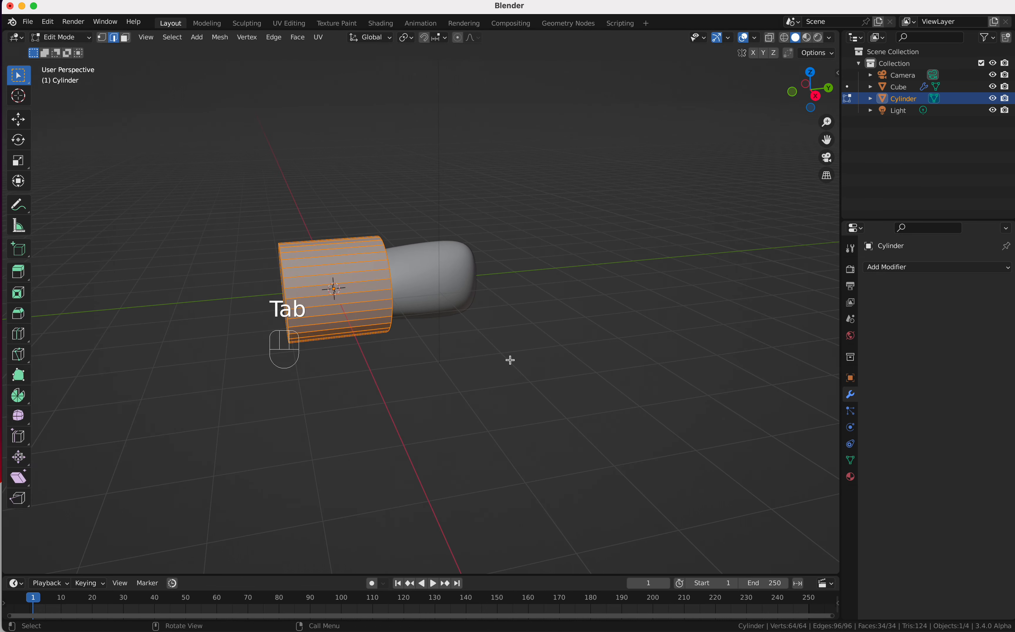
{"action": "key", "text": "s"}
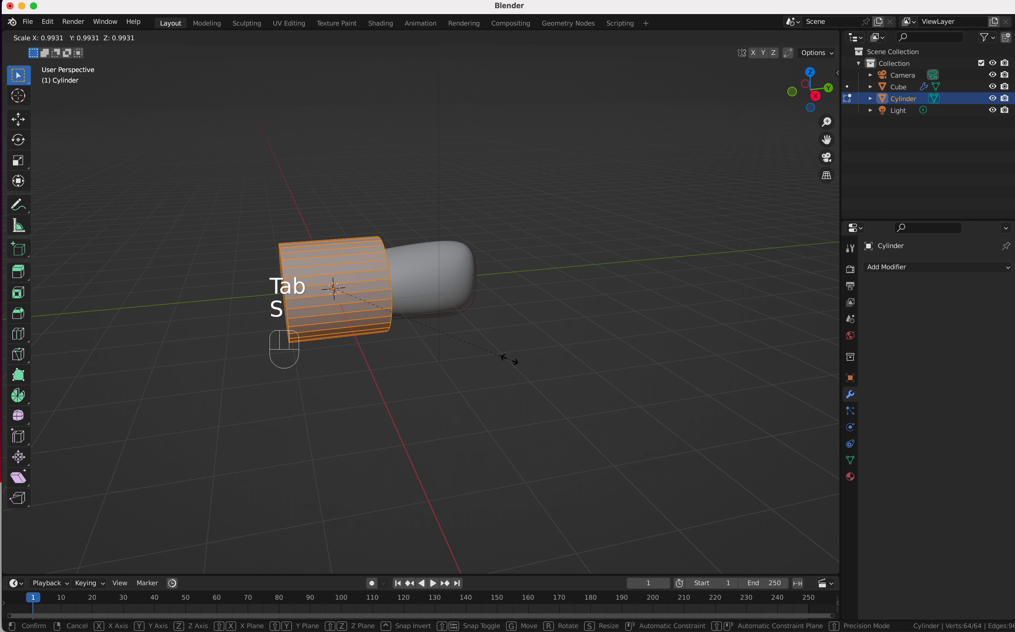
{"action": "left_click", "coordinate": [398, 344]}
{"action": "key", "text": "Tab"}
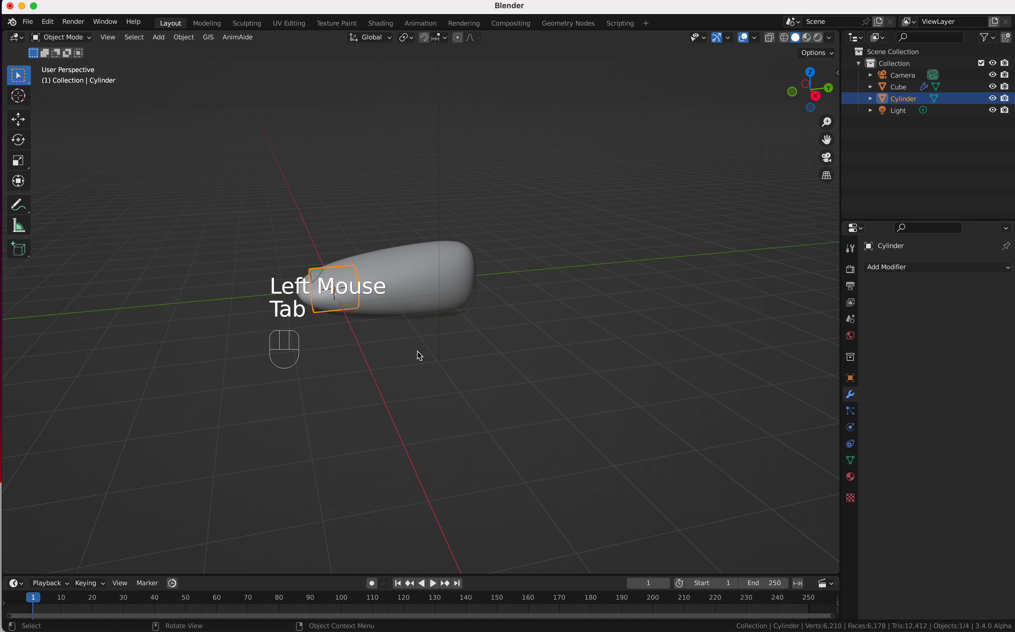
Move the cylinder up along Z and along +Y so it sits on top of the body's wide end.
{"action": "scroll", "coordinate": [417, 351], "scroll_direction": "left", "scroll_amount": 2}
{"action": "key", "text": "g"}
{"action": "key", "text": "z"}
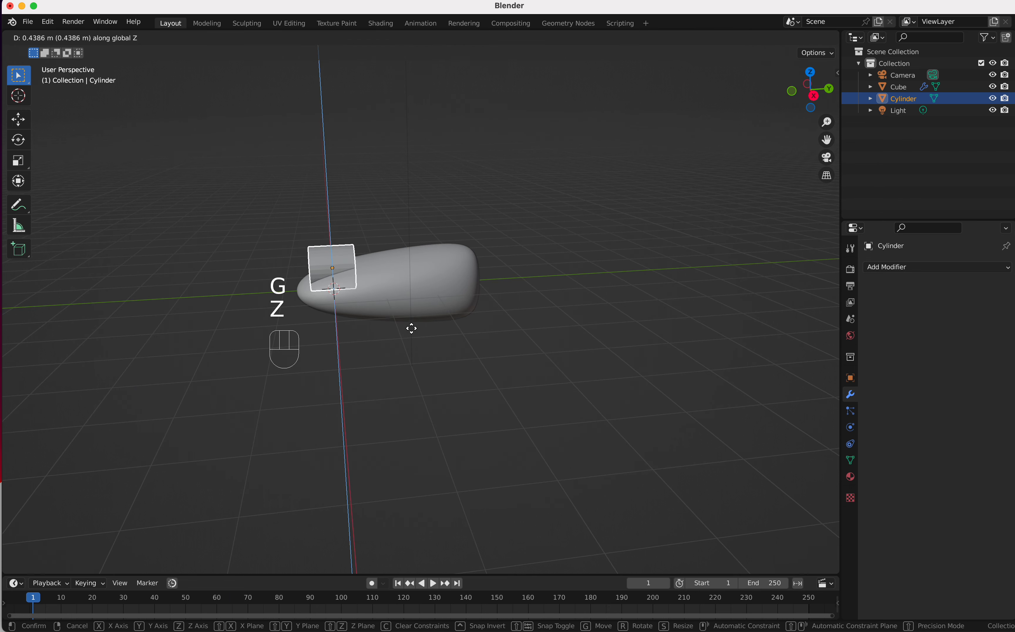
{"action": "left_click", "coordinate": [410, 318]}
{"action": "key", "text": "g"}
{"action": "key", "text": "y"}
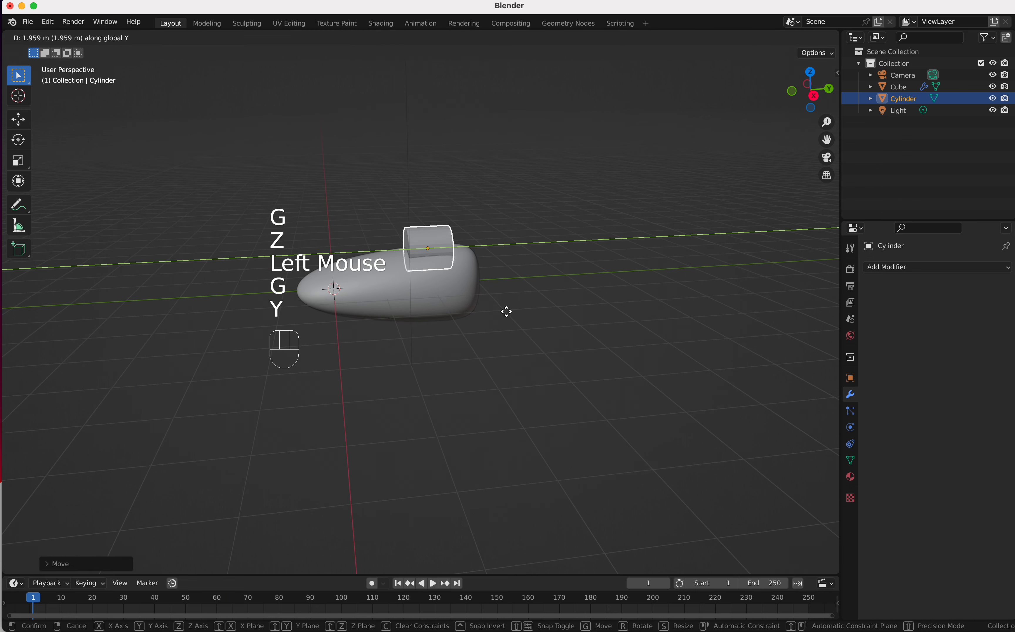
{"action": "left_click", "coordinate": [540, 314]}
Examine the cylinder's placement on the body from several angles and look over the viewport overlay settings.
{"action": "scroll", "coordinate": [541, 317], "scroll_direction": "right", "scroll_amount": 2}
{"action": "scroll", "coordinate": [539, 312], "scroll_direction": "left", "scroll_amount": 10}
{"action": "scroll", "coordinate": [538, 311], "scroll_direction": "right", "scroll_amount": 7}
{"action": "scroll", "coordinate": [538, 311], "scroll_direction": "right", "scroll_amount": 15}
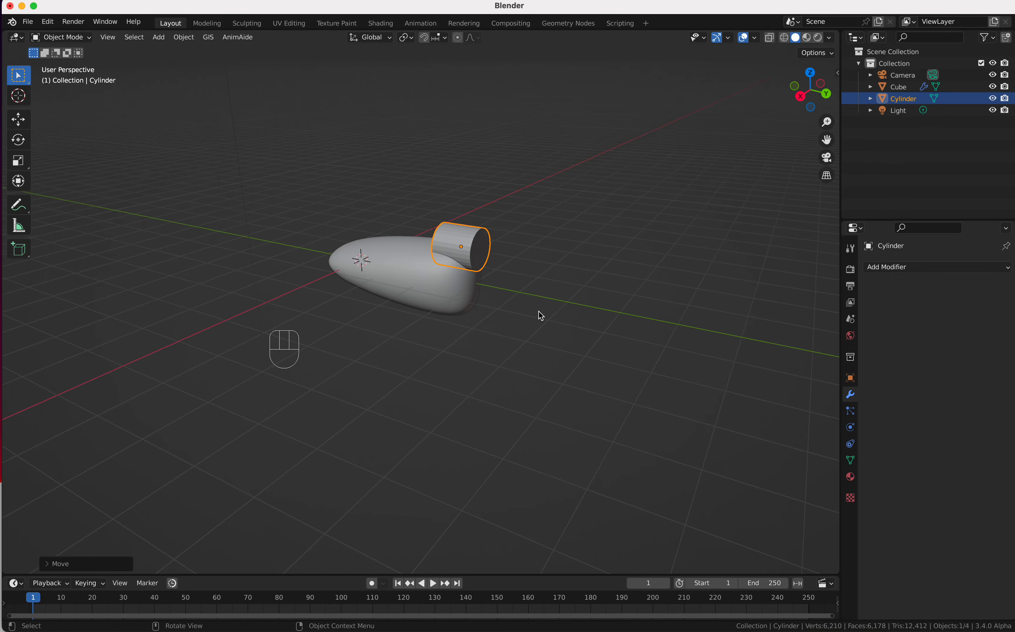
{"action": "scroll", "coordinate": [538, 311], "scroll_direction": "right", "scroll_amount": 15}
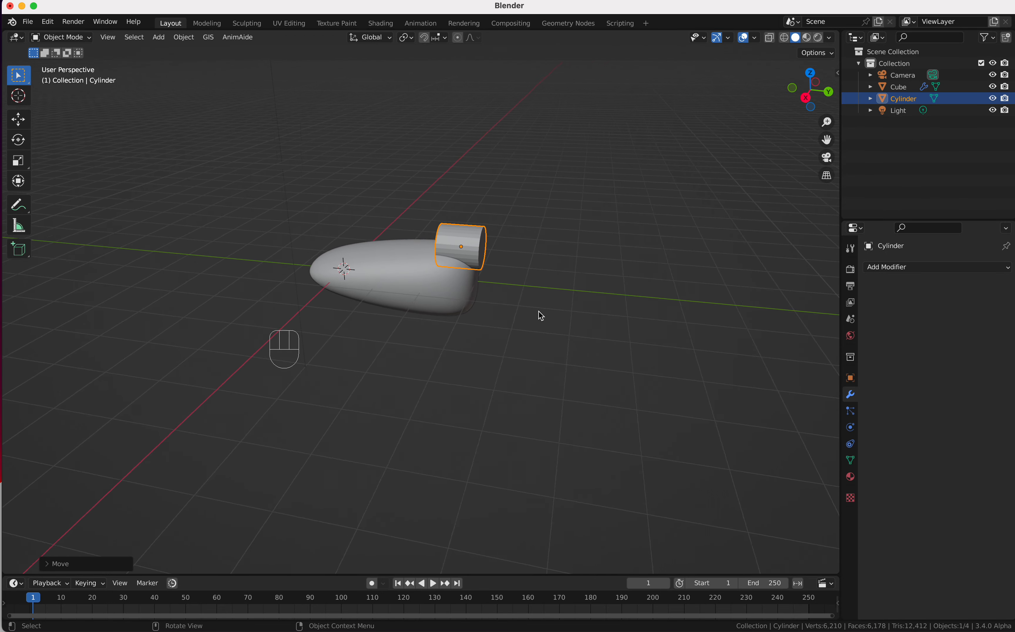
{"action": "scroll", "coordinate": [539, 311], "scroll_direction": "right", "scroll_amount": 15}
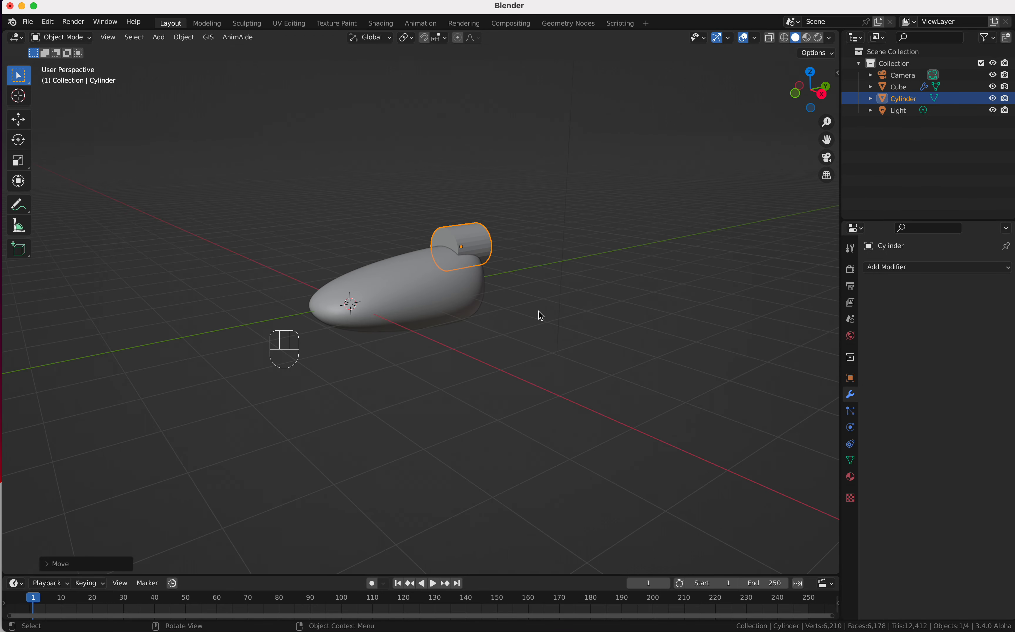
{"action": "scroll", "coordinate": [538, 311], "scroll_direction": "right", "scroll_amount": 3}
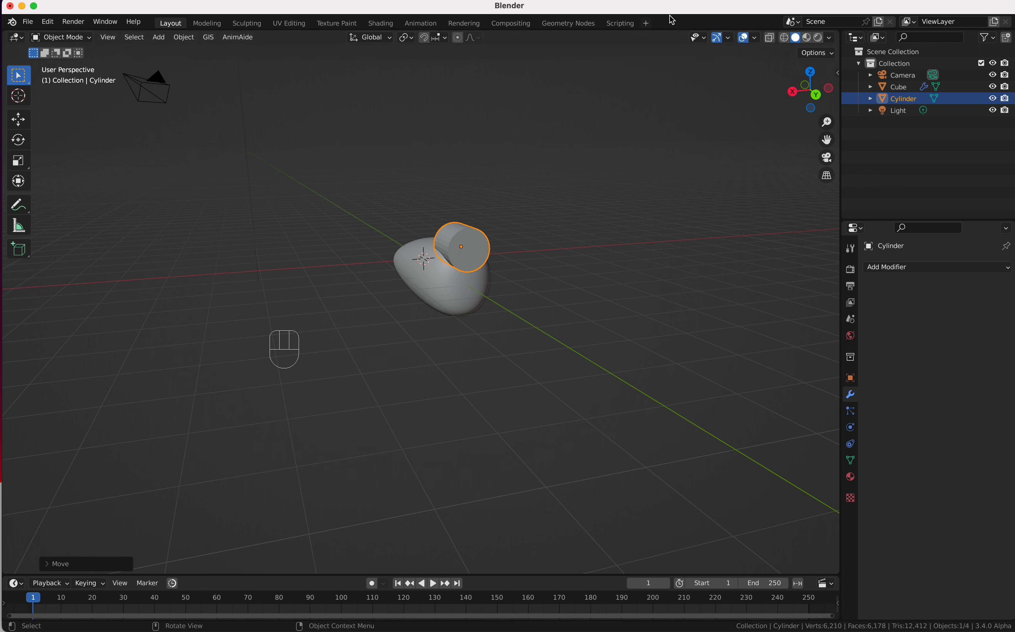
{"action": "left_click", "coordinate": [755, 38]}
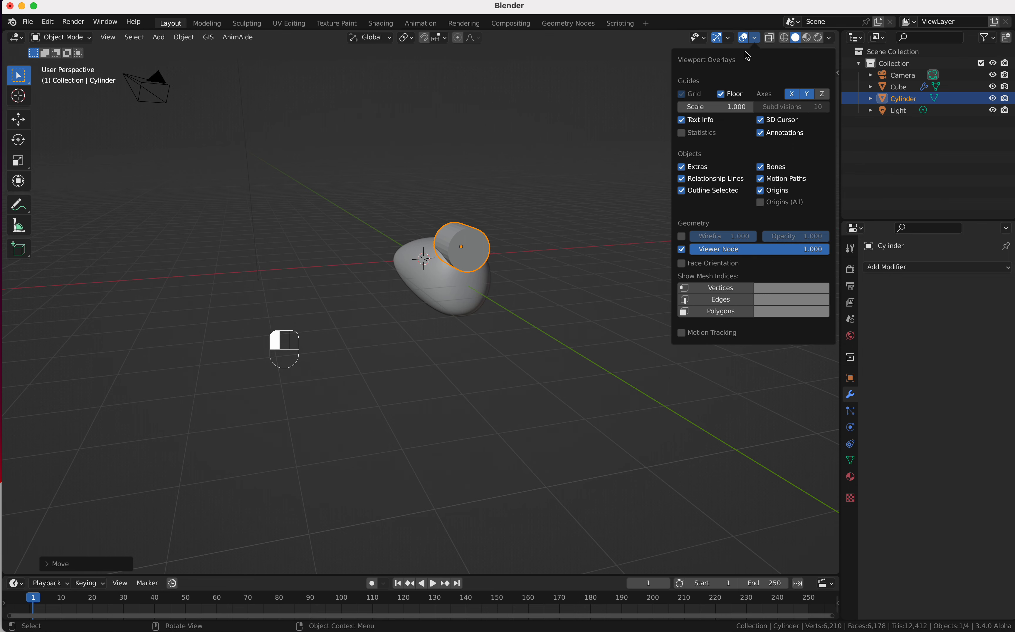
{"action": "left_click", "coordinate": [757, 40]}
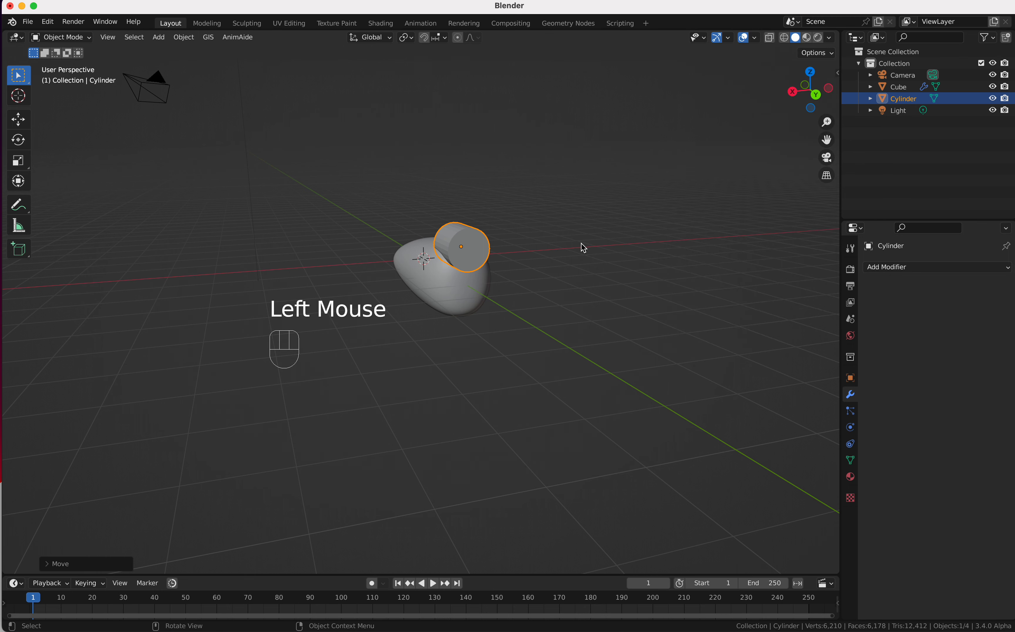
Move only the cylinder's origin along +Y beyond its end face, restricting the transform to origins just for this move.
{"action": "scroll", "coordinate": [584, 248], "scroll_direction": "left", "scroll_amount": 10}
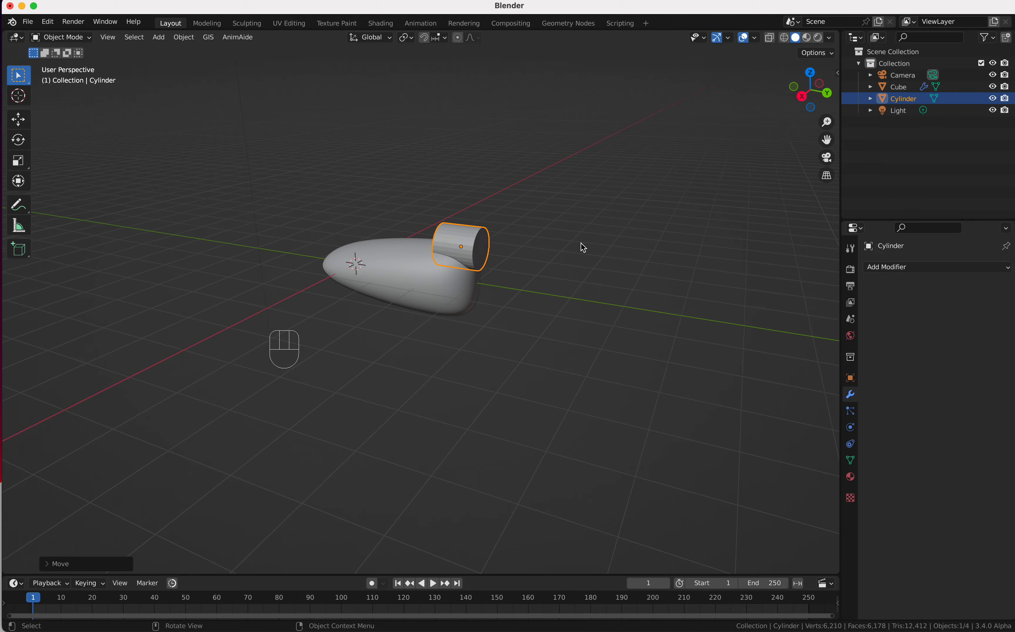
{"action": "scroll", "coordinate": [472, 257], "scroll_direction": "left", "scroll_amount": 10}
{"action": "scroll", "coordinate": [473, 257], "scroll_direction": "left", "scroll_amount": 10}
{"action": "scroll", "coordinate": [472, 257], "scroll_direction": "left", "scroll_amount": 3}
{"action": "left_click", "coordinate": [473, 257]}
{"action": "key", "text": "g"}
{"action": "key", "text": "y"}
{"action": "left_click", "coordinate": [572, 276]}
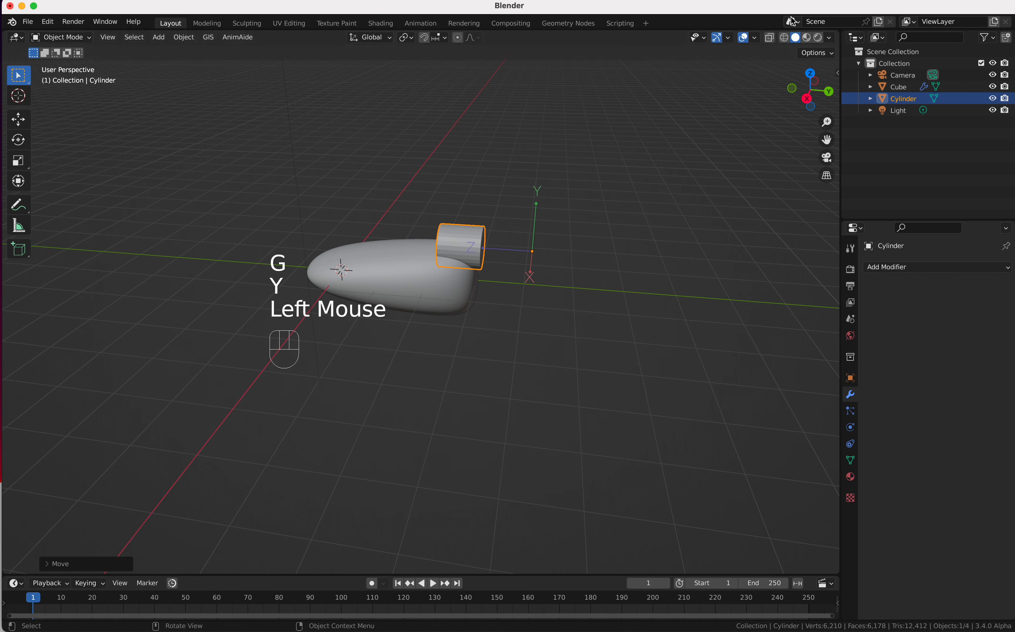
{"action": "left_click", "coordinate": [816, 52]}
{"action": "left_click", "coordinate": [810, 90]}
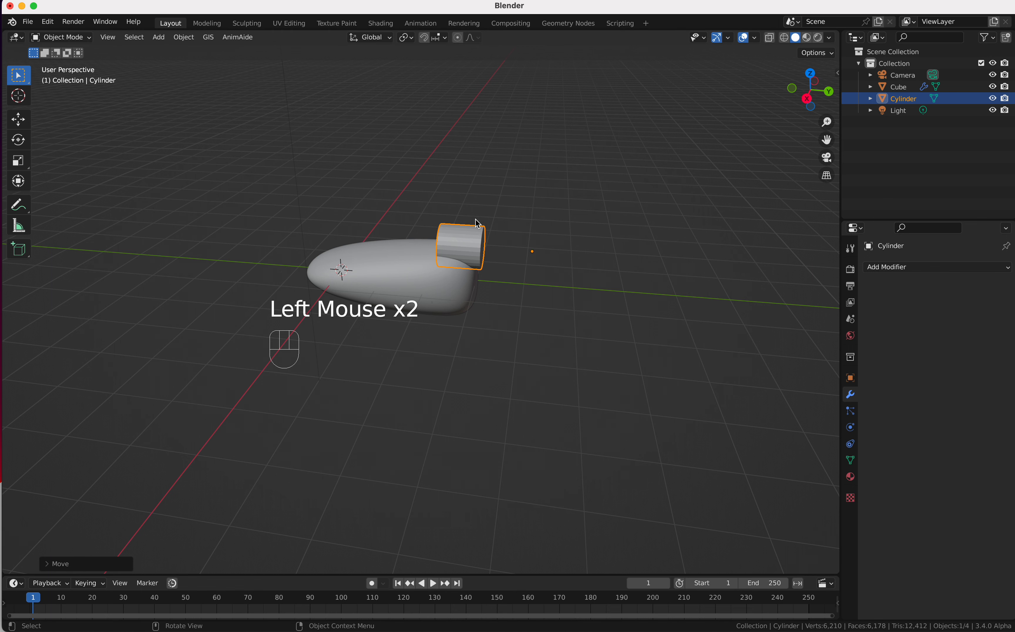
Try rotating the cylinder about the X axis around its offset origin.
{"action": "key", "text": "r"}
{"action": "key", "text": "x"}
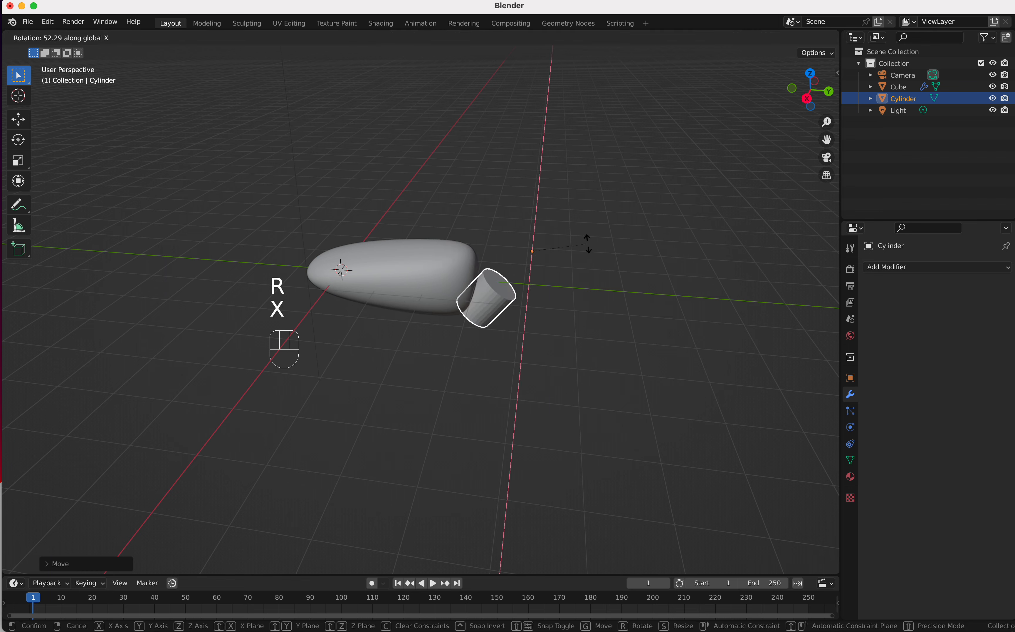
{"action": "key", "text": "Escape"}
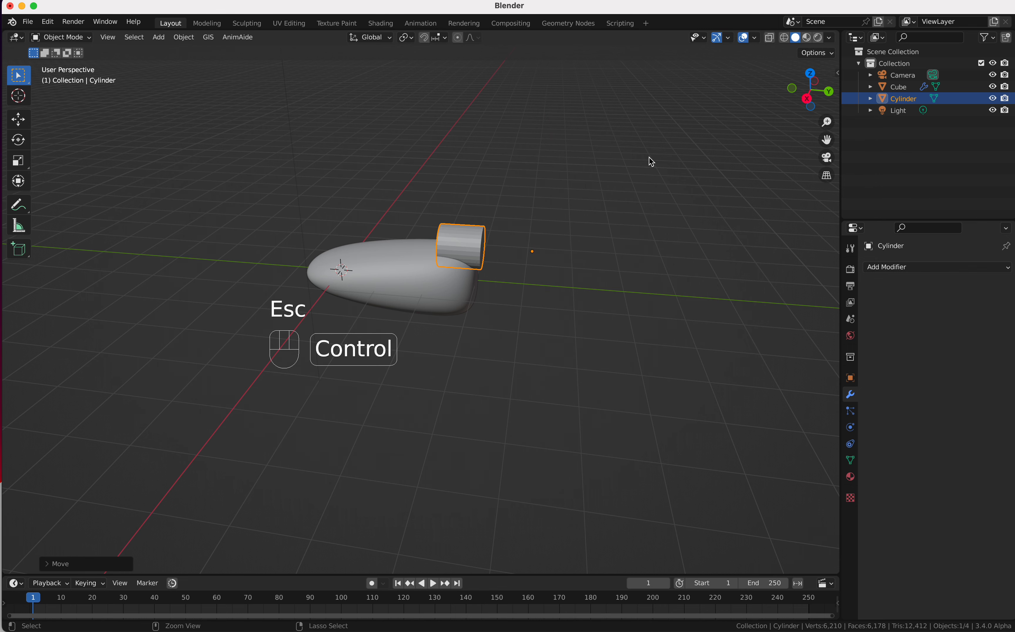
Undo the cylinder's origin move and turn off the origins-only transform option.
{"action": "key", "text": "ctrl+z"}
{"action": "key", "text": "ctrl+z"}
{"action": "scroll", "coordinate": [649, 157], "scroll_direction": "right", "scroll_amount": 5}
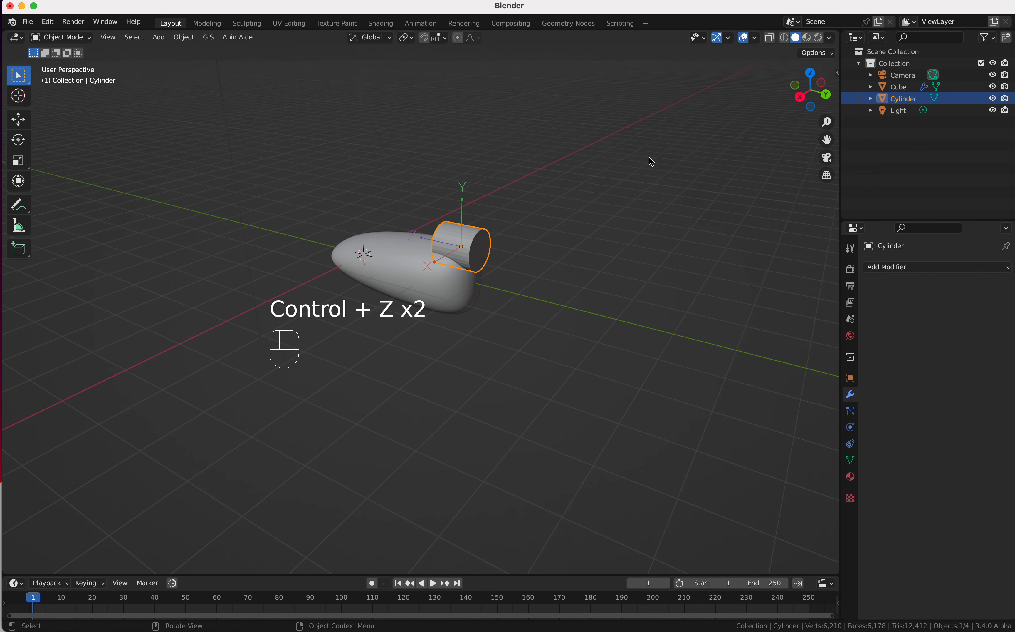
{"action": "scroll", "coordinate": [650, 157], "scroll_direction": "right", "scroll_amount": 5}
{"action": "scroll", "coordinate": [649, 157], "scroll_direction": "right", "scroll_amount": 5}
{"action": "scroll", "coordinate": [650, 157], "scroll_direction": "left", "scroll_amount": 5}
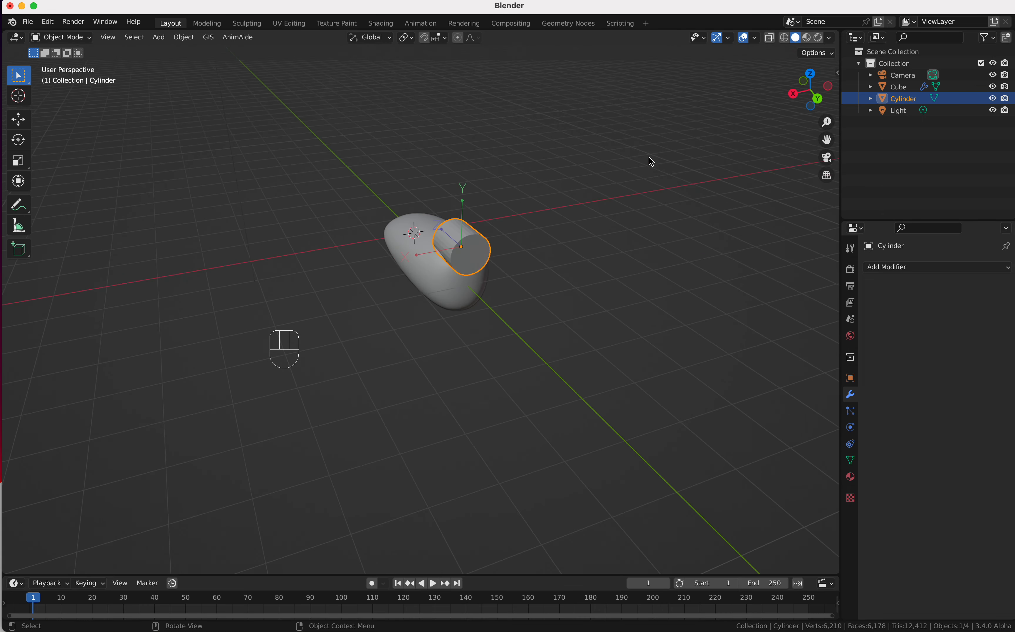
{"action": "left_click", "coordinate": [830, 52]}
{"action": "left_click", "coordinate": [812, 89]}
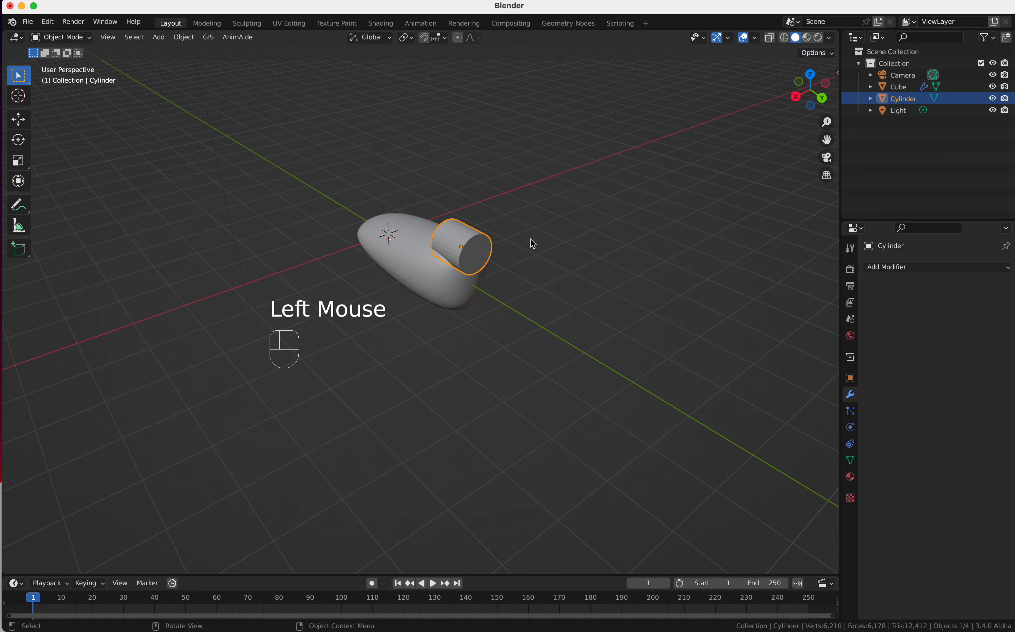
Shift the whole cylinder mesh about 1.1 m along X in Edit Mode, away from its origin, and return to Object Mode.
{"action": "scroll", "coordinate": [485, 258], "scroll_direction": "right", "scroll_amount": 5}
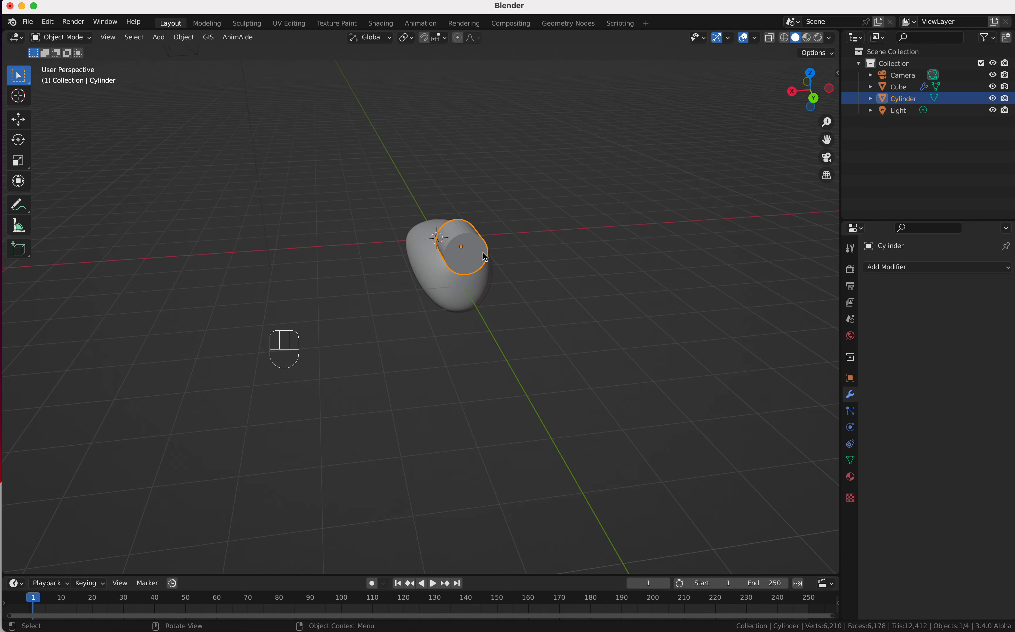
{"action": "key", "text": "Tab"}
{"action": "scroll", "coordinate": [483, 252], "scroll_direction": "left", "scroll_amount": 2}
{"action": "scroll", "coordinate": [483, 252], "scroll_direction": "right", "scroll_amount": 5}
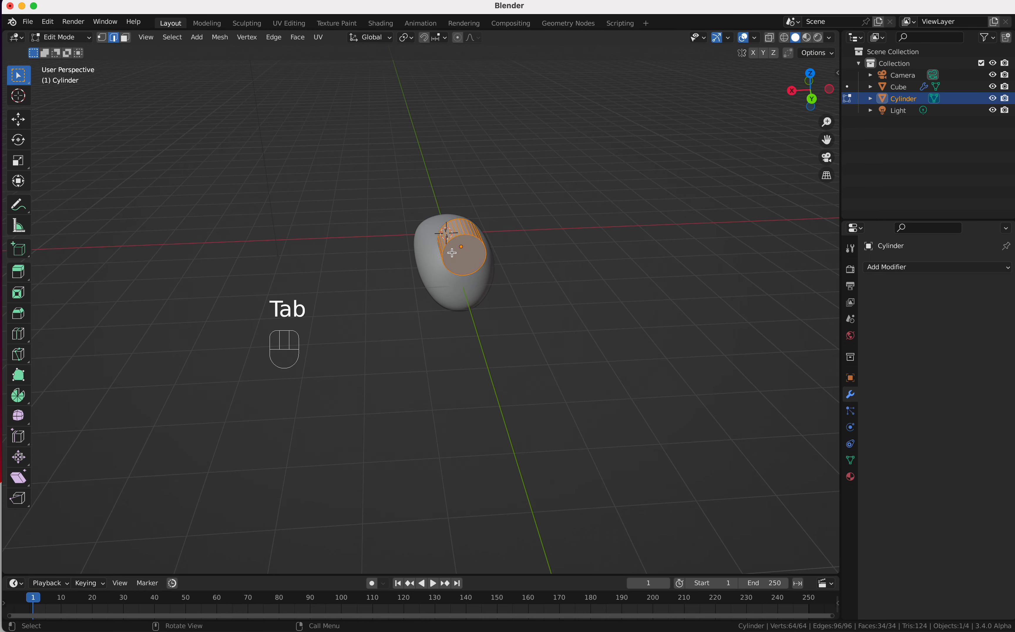
{"action": "key", "text": "g"}
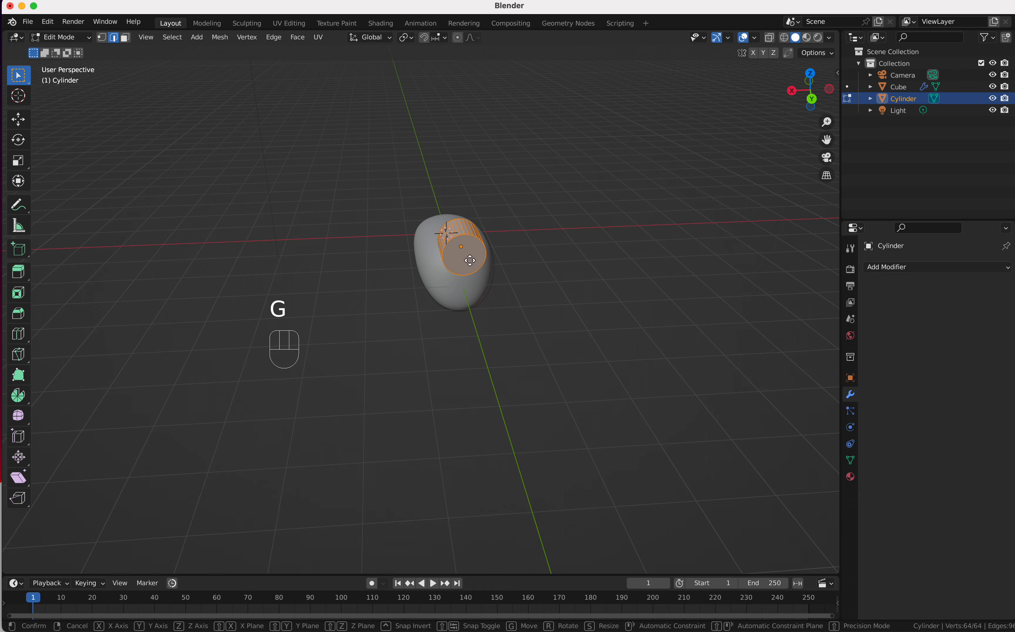
{"action": "key", "text": "x"}
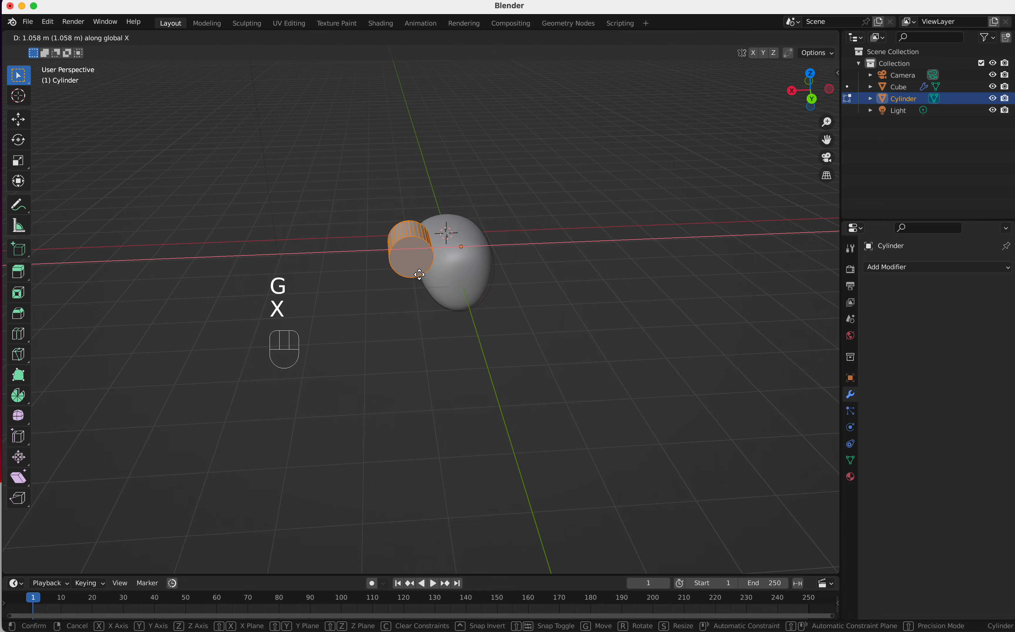
{"action": "left_click", "coordinate": [413, 265]}
{"action": "scroll", "coordinate": [419, 274], "scroll_direction": "right", "scroll_amount": 8}
{"action": "scroll", "coordinate": [419, 274], "scroll_direction": "right", "scroll_amount": 10}
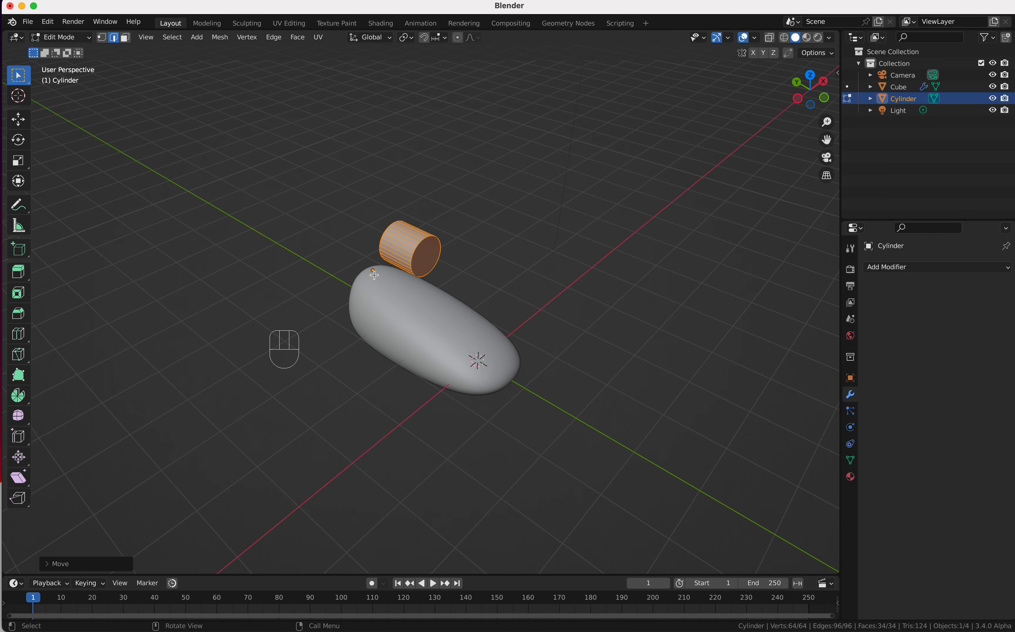
{"action": "key", "text": "Tab"}
{"action": "scroll", "coordinate": [457, 257], "scroll_direction": "right", "scroll_amount": 3}
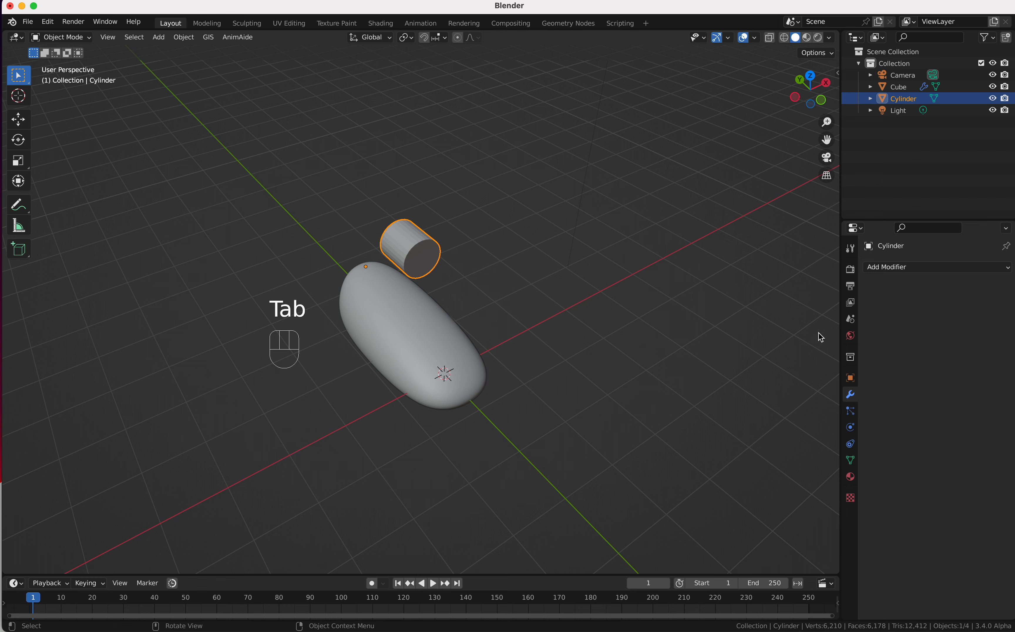
Add a Mirror modifier to the cylinder, mirroring it across the X axis.
{"action": "left_click", "coordinate": [873, 308]}
{"action": "left_click", "coordinate": [898, 267]}
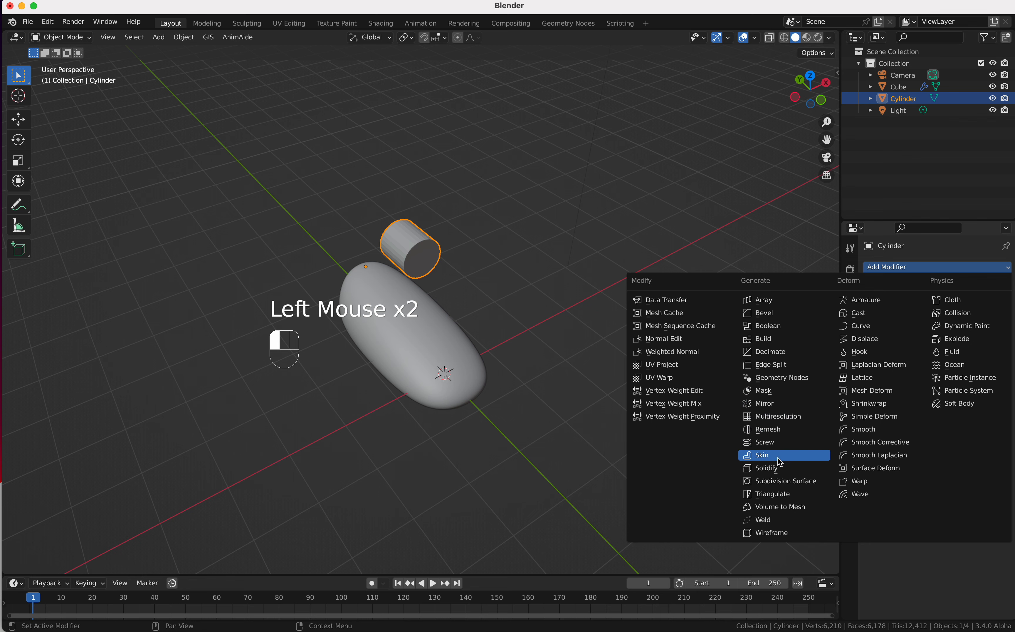
{"action": "left_click", "coordinate": [770, 404]}
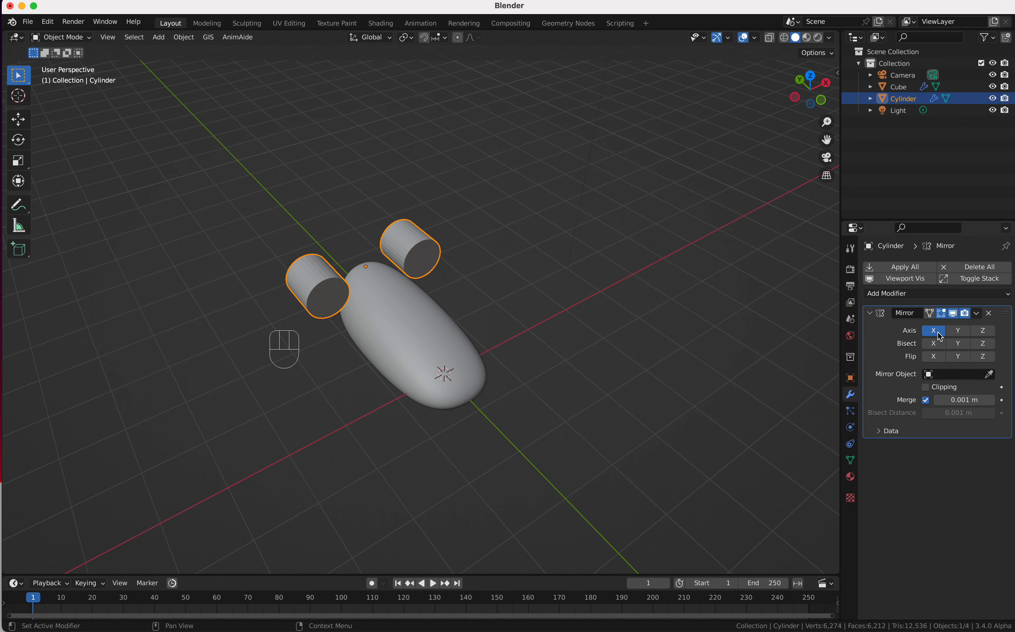
Try the Mirror modifier's Y and Z axes in turn, switching each off again so only X stays enabled.
{"action": "left_click", "coordinate": [958, 334]}
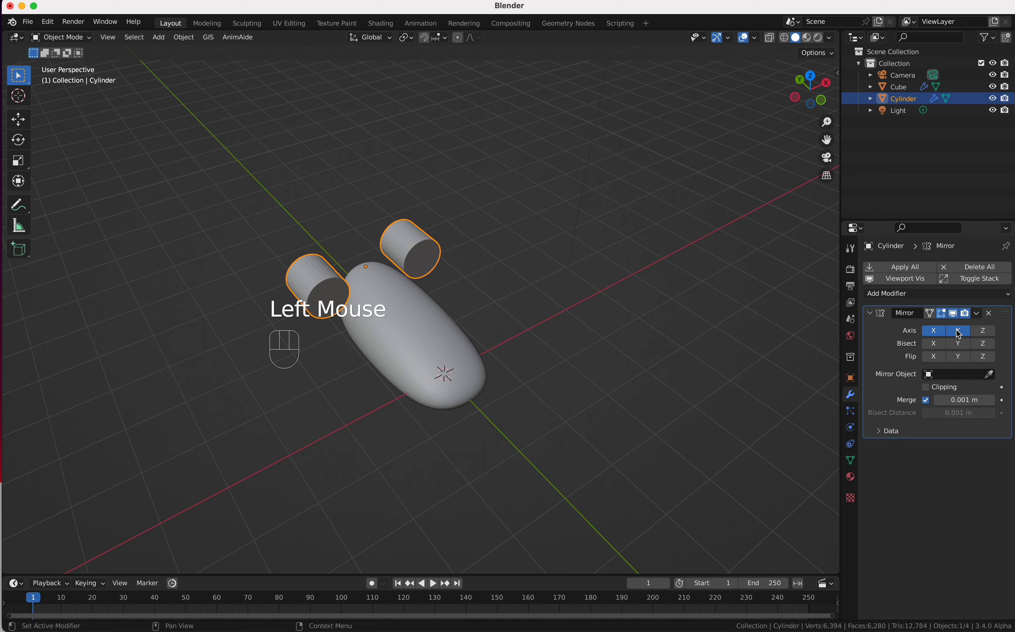
{"action": "left_click", "coordinate": [951, 332]}
{"action": "left_click", "coordinate": [973, 332]}
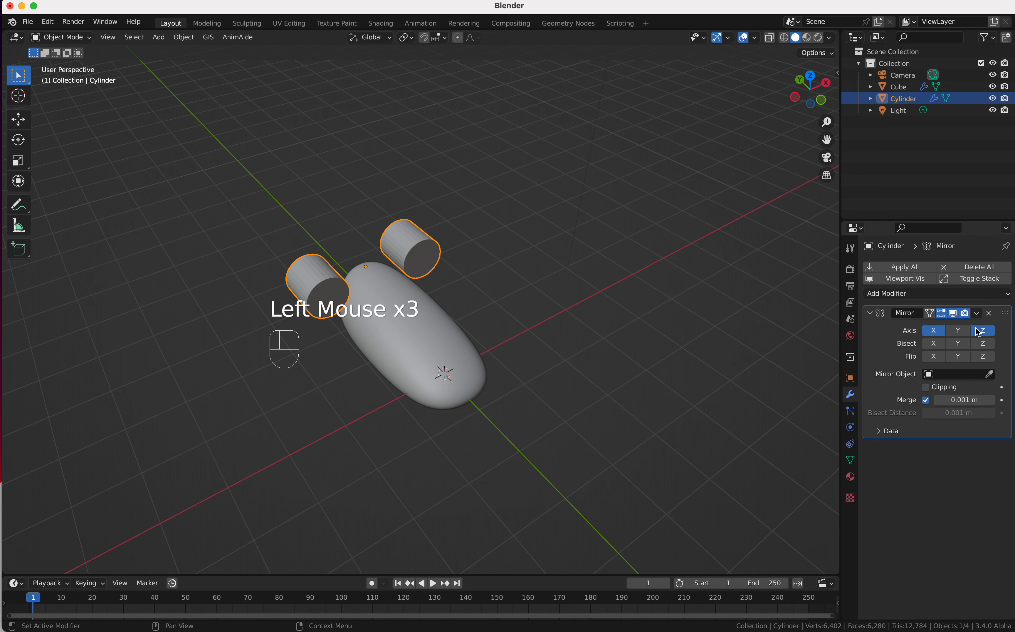
{"action": "left_click", "coordinate": [985, 333]}
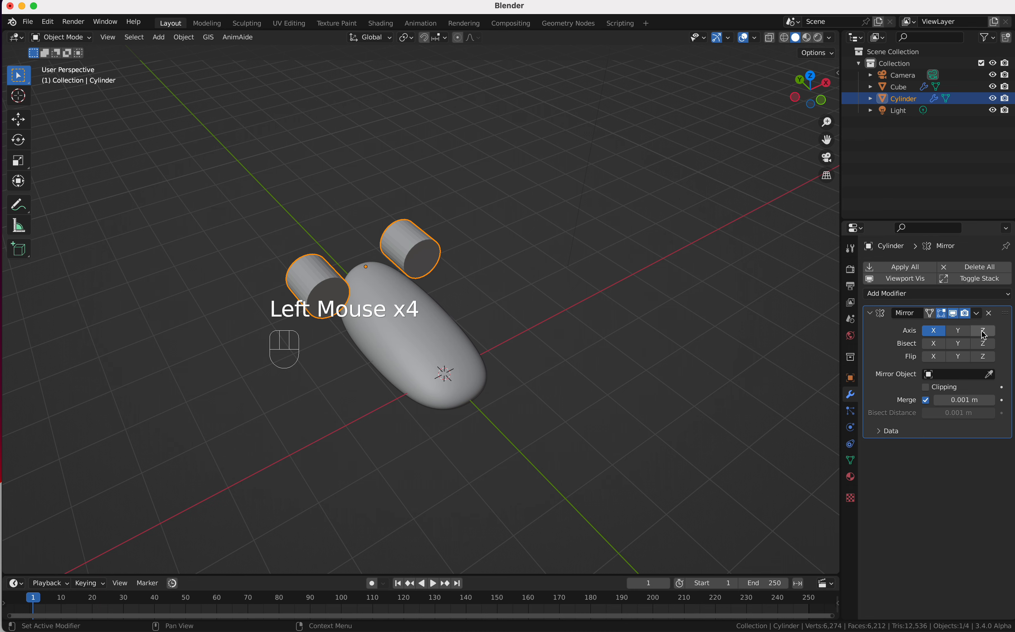
Check in Edit Mode which of the mirrored cylinders holds editable geometry, and return to Object Mode.
{"action": "scroll", "coordinate": [562, 380], "scroll_direction": "down", "scroll_amount": 5}
{"action": "scroll", "coordinate": [562, 380], "scroll_direction": "right", "scroll_amount": 5}
{"action": "scroll", "coordinate": [378, 302], "scroll_direction": "left", "scroll_amount": 4}
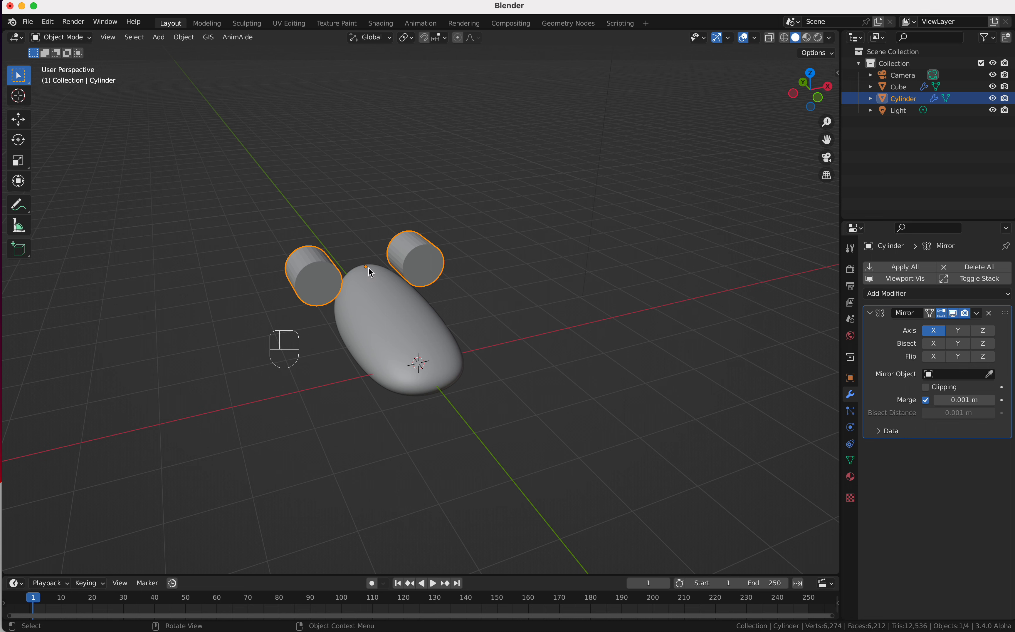
{"action": "key", "text": "Tab"}
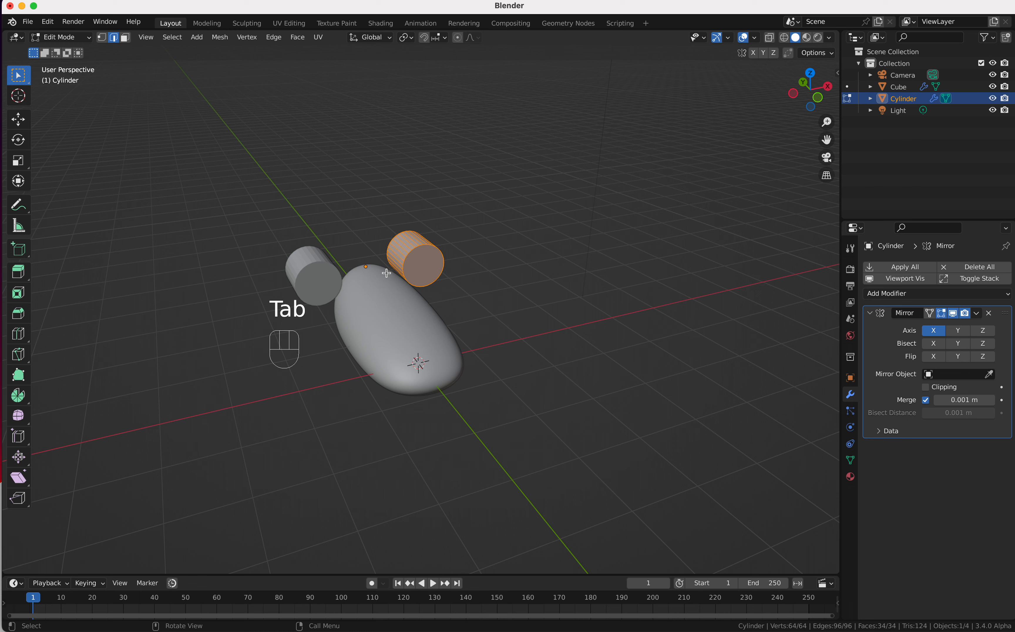
{"action": "key", "text": "Tab"}
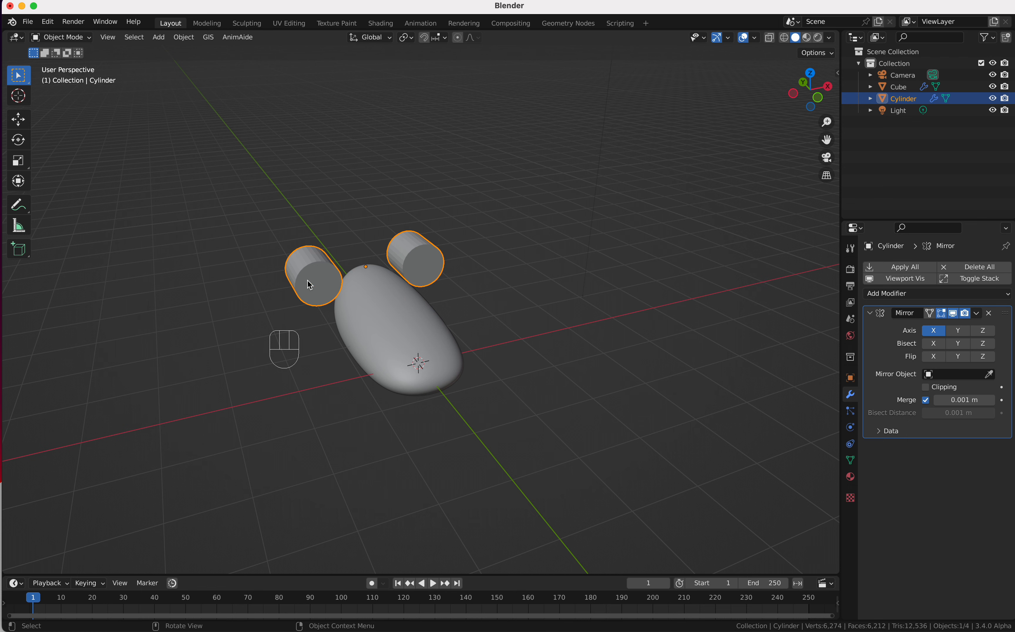
Toggle the Mirror modifier's X axis off and on to compare the cylinder with and without its mirrored copy.
{"action": "left_click", "coordinate": [934, 333]}
{"action": "left_click", "coordinate": [934, 334]}
{"action": "left_click", "coordinate": [934, 333]}
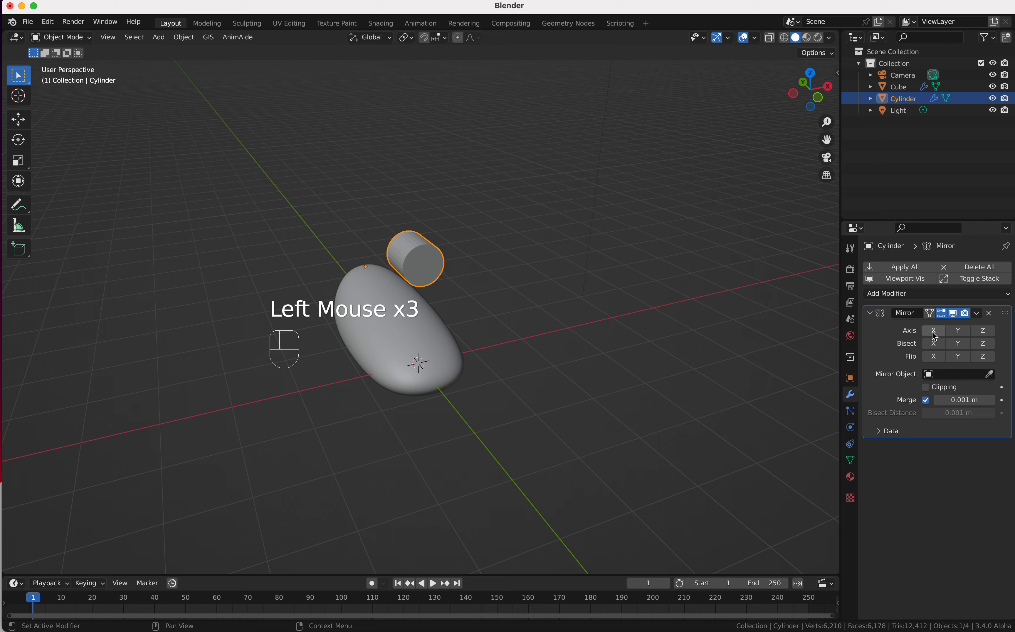
{"action": "left_click", "coordinate": [935, 333]}
Apply Shade Auto Smooth to the mirrored cylinder object.
{"action": "scroll", "coordinate": [553, 309], "scroll_direction": "left", "scroll_amount": 5}
{"action": "scroll", "coordinate": [552, 309], "scroll_direction": "right", "scroll_amount": 10}
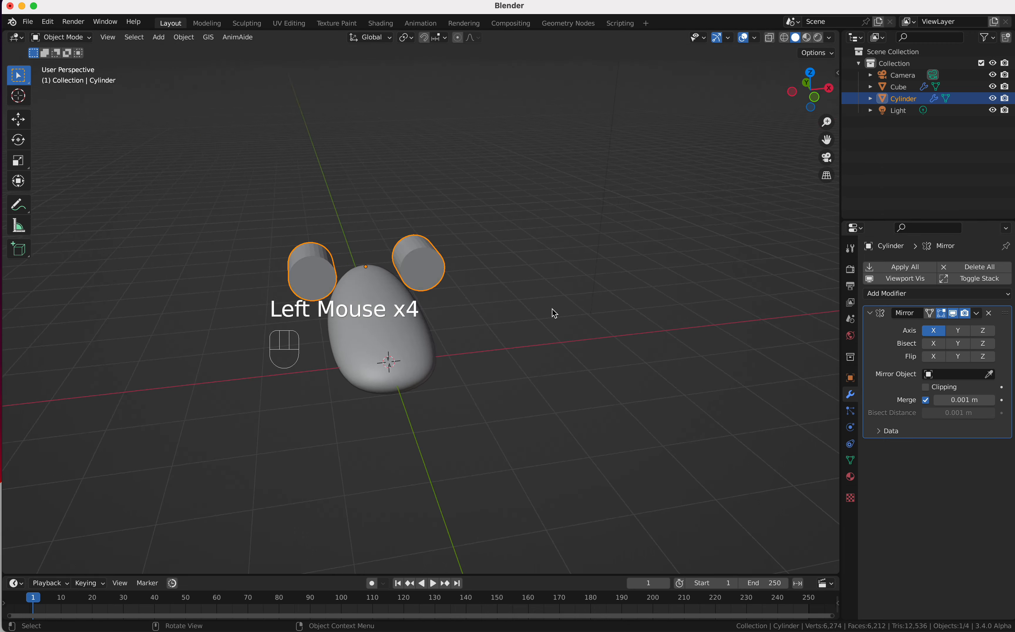
{"action": "scroll", "coordinate": [553, 309], "scroll_direction": "right", "scroll_amount": 10}
{"action": "scroll", "coordinate": [552, 309], "scroll_direction": "left", "scroll_amount": 5}
{"action": "scroll", "coordinate": [552, 309], "scroll_direction": "up", "scroll_amount": 3, "text": "shift"}
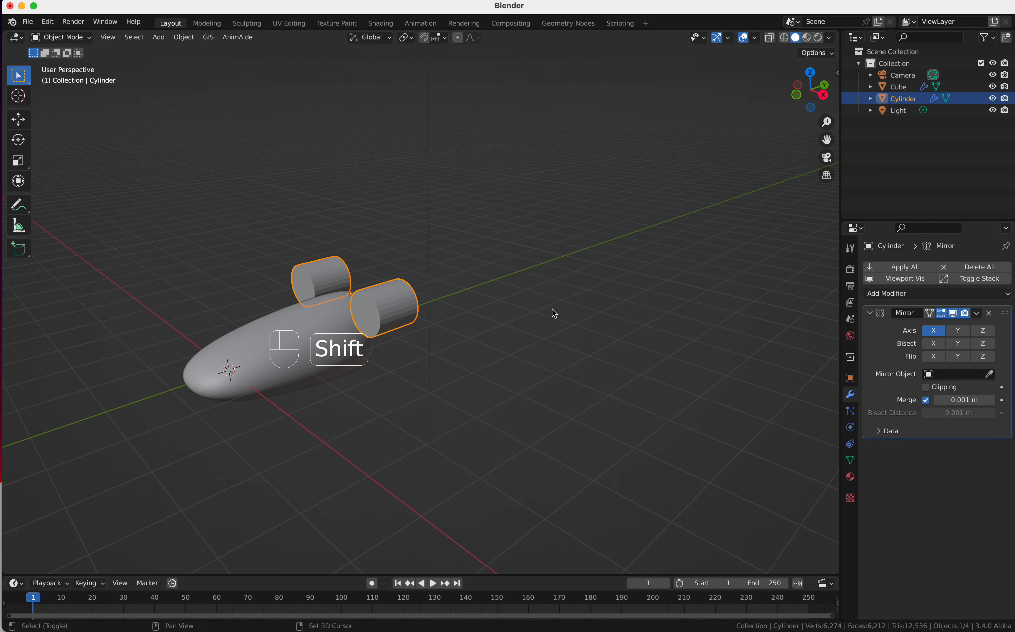
{"action": "right_click", "coordinate": [394, 311]}
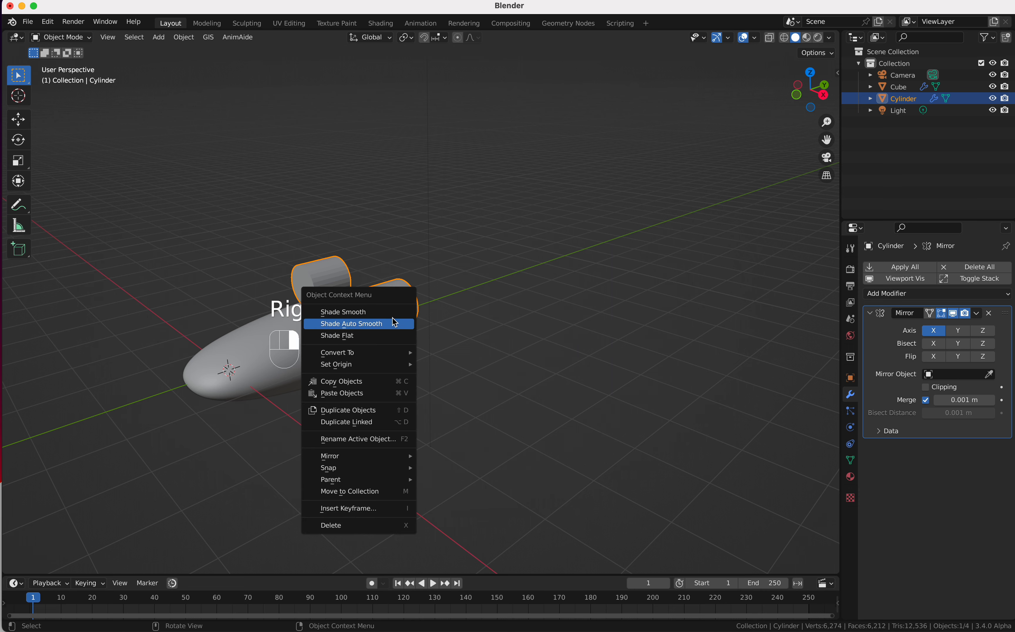
{"action": "left_click", "coordinate": [395, 323]}
{"action": "scroll", "coordinate": [413, 316], "scroll_direction": "left", "scroll_amount": 3, "text": "shift"}
{"action": "scroll", "coordinate": [413, 316], "scroll_direction": "right", "scroll_amount": 8}
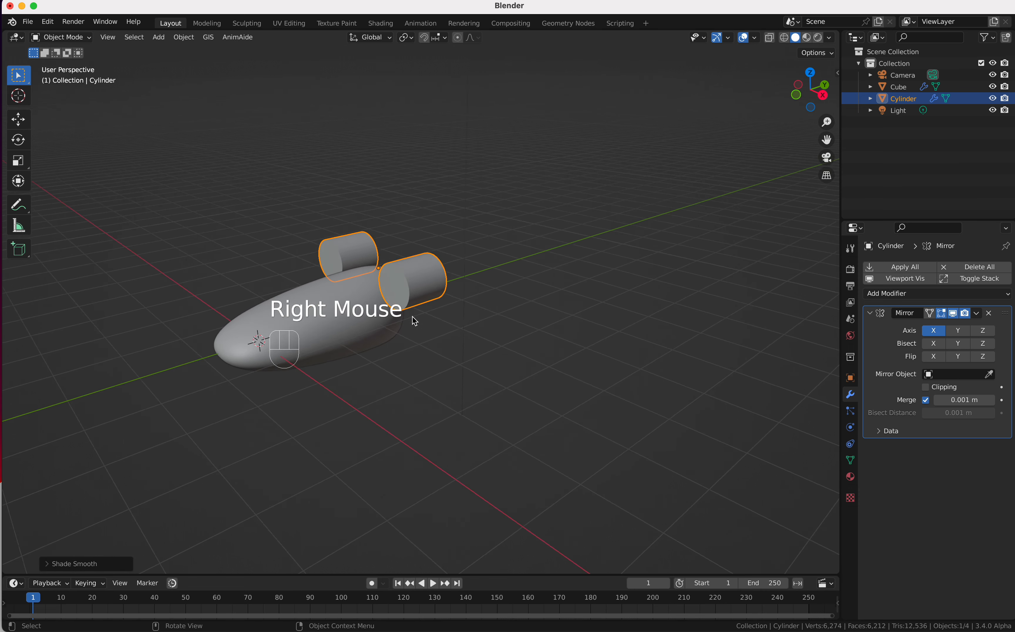
Scale the cylinder's −Y end face to about 0.36 in Edit Mode to taper it into a cone.
{"action": "scroll", "coordinate": [413, 316], "scroll_direction": "left", "scroll_amount": 5}
{"action": "scroll", "coordinate": [415, 321], "scroll_direction": "left", "scroll_amount": 3}
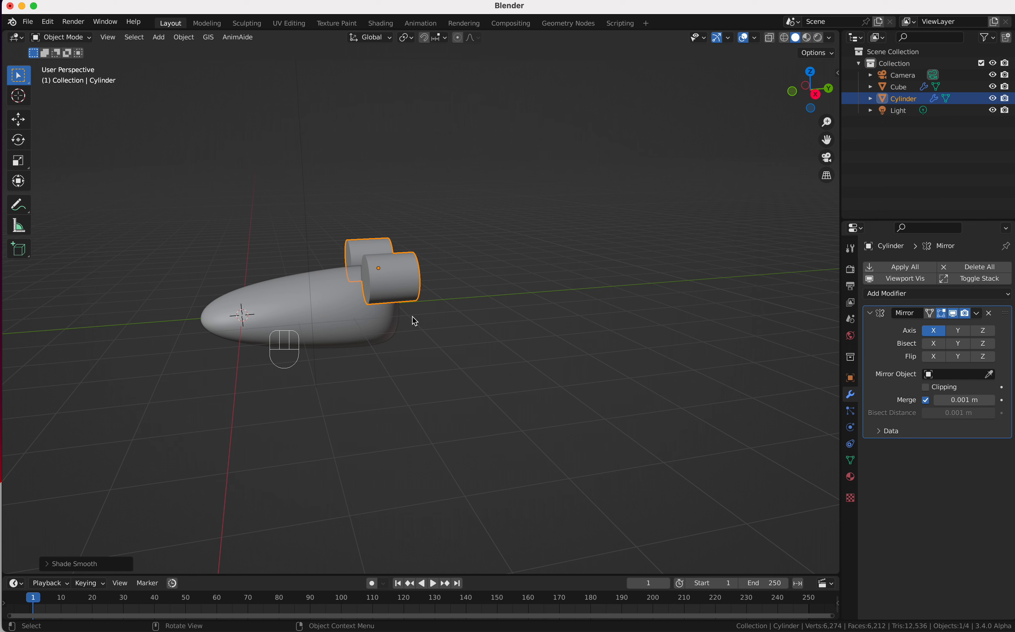
{"action": "key", "text": "Tab"}
{"action": "scroll", "coordinate": [412, 317], "scroll_direction": "left", "scroll_amount": 5}
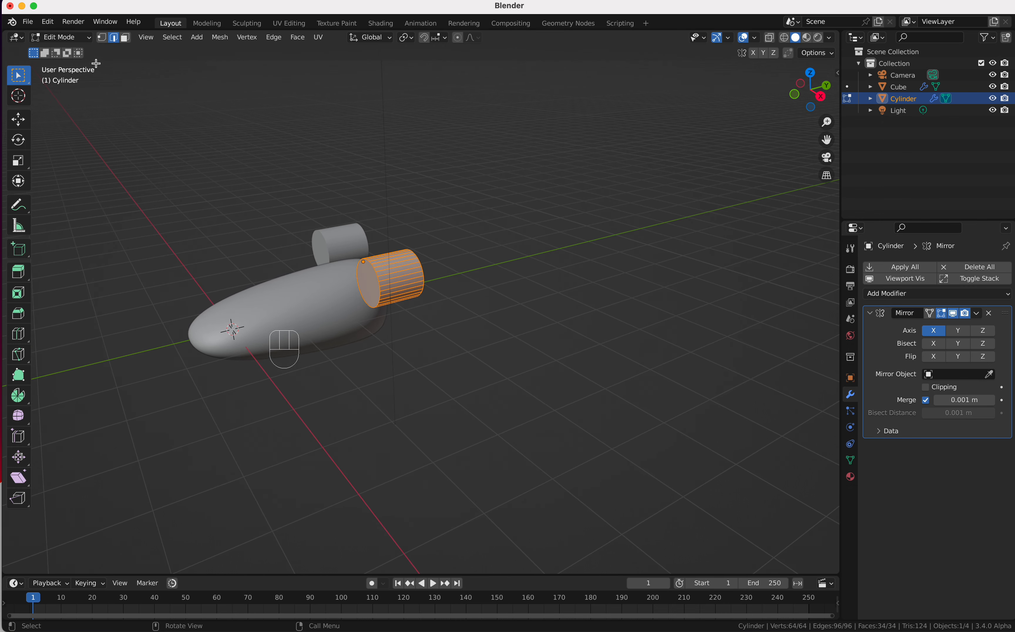
{"action": "left_click", "coordinate": [127, 40]}
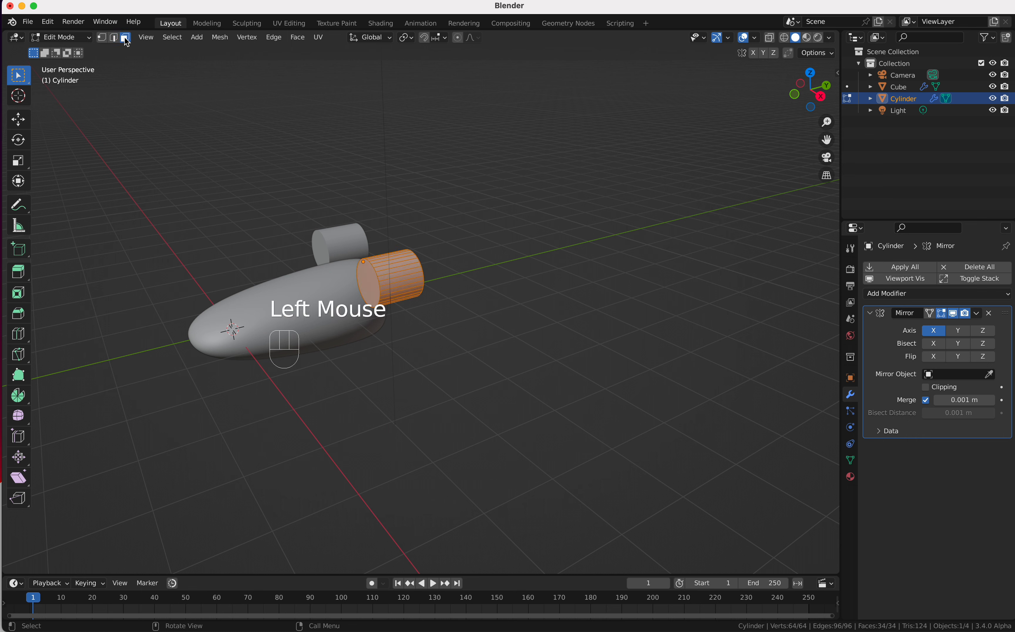
{"action": "left_click", "coordinate": [369, 291]}
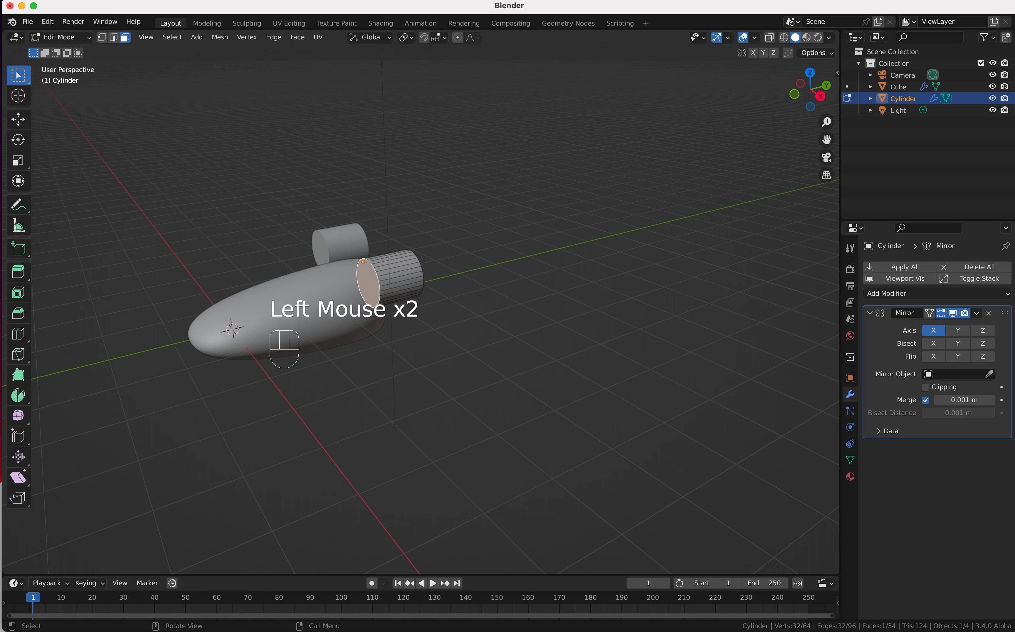
{"action": "key", "text": "s"}
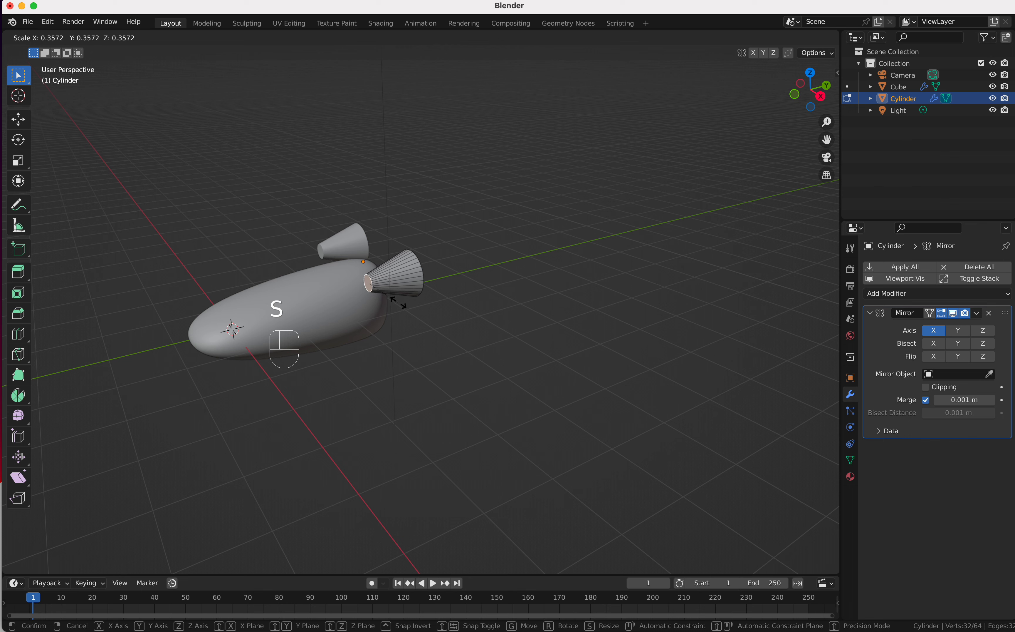
{"action": "left_click", "coordinate": [396, 302]}
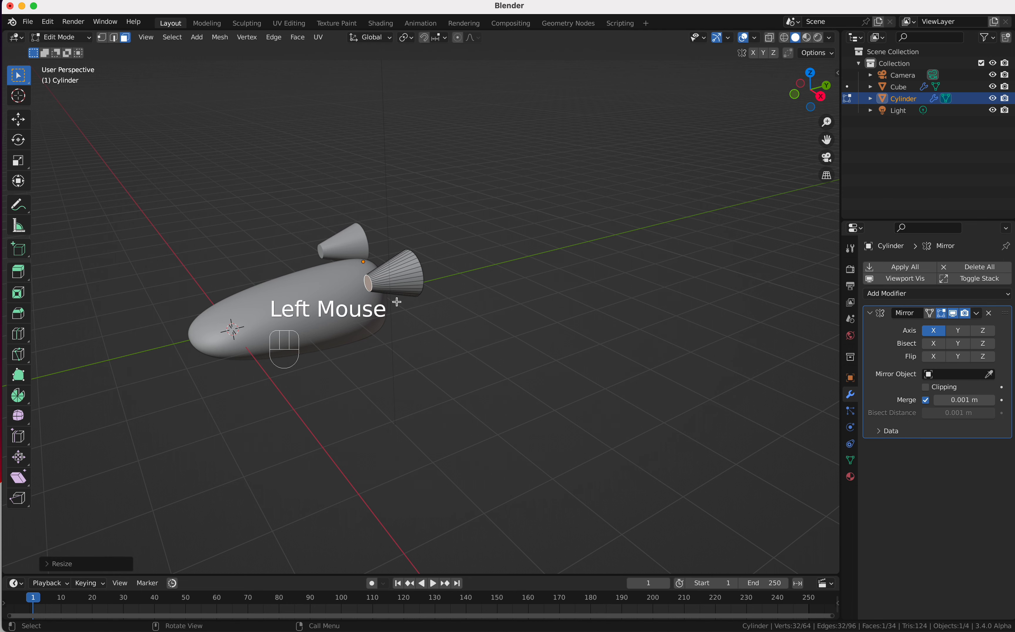
Add three evenly spaced loop cuts around the tapered cylinder without sliding them.
{"action": "scroll", "coordinate": [397, 302], "scroll_direction": "right", "scroll_amount": 5}
{"action": "key", "text": "super"}
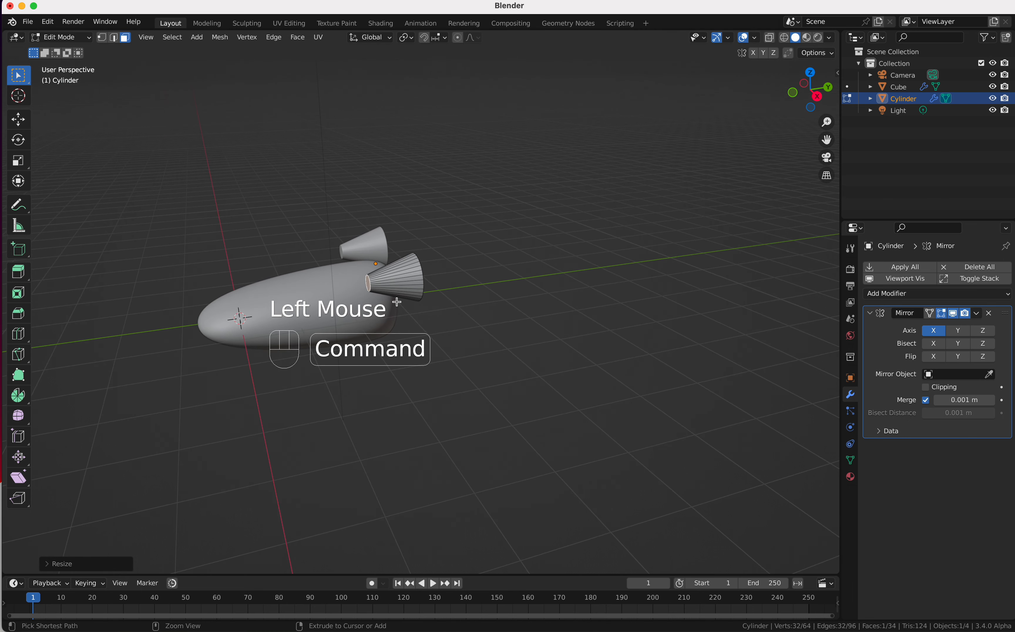
{"action": "key", "text": "super+r"}
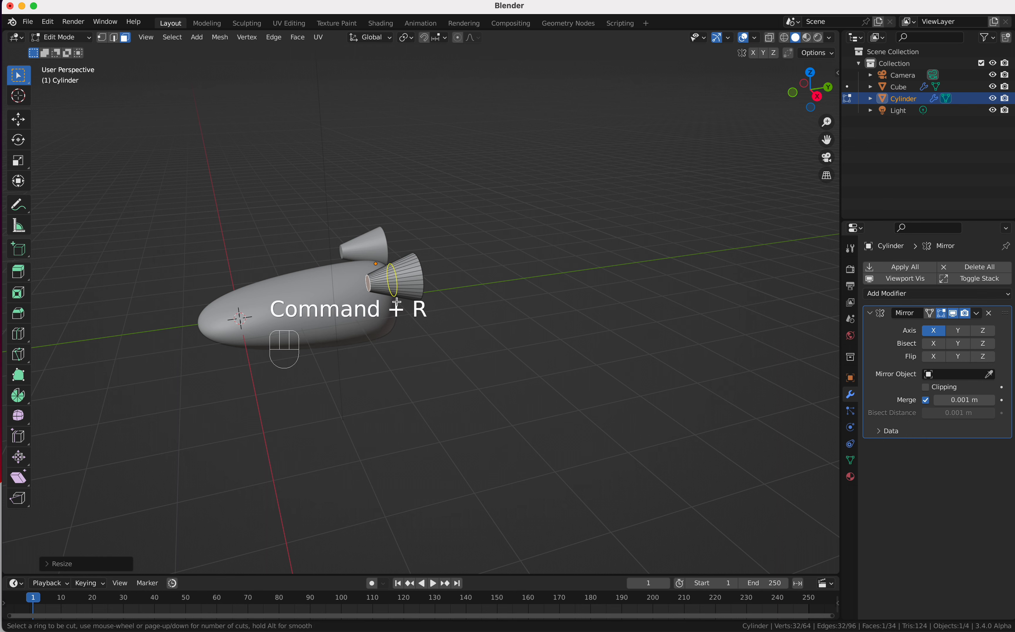
{"action": "scroll", "coordinate": [397, 302], "scroll_direction": "up", "scroll_amount": 2}
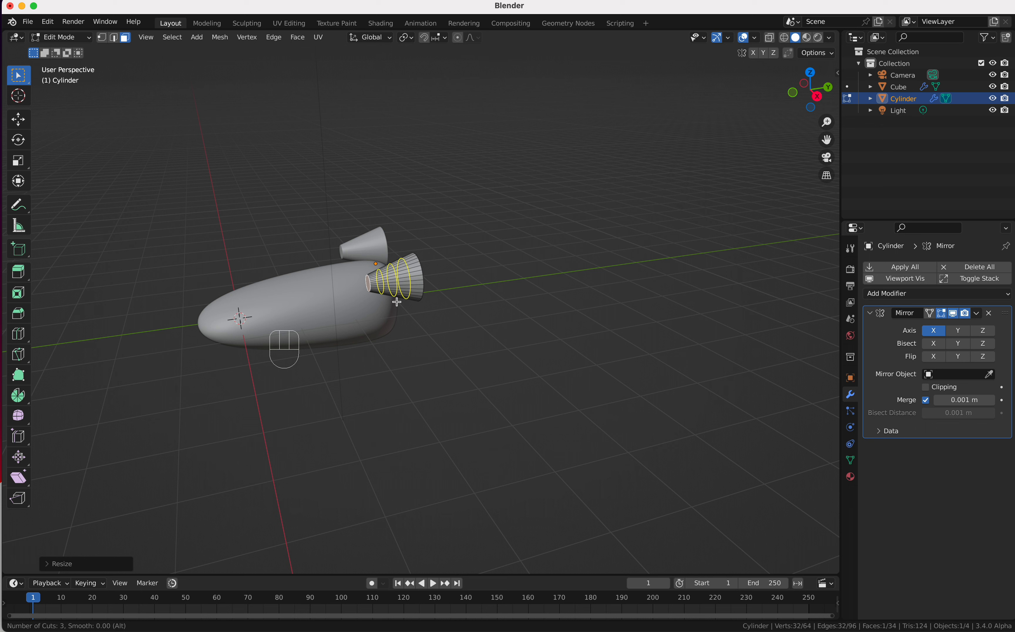
{"action": "left_click", "coordinate": [397, 302]}
{"action": "left_click", "coordinate": [397, 302]}
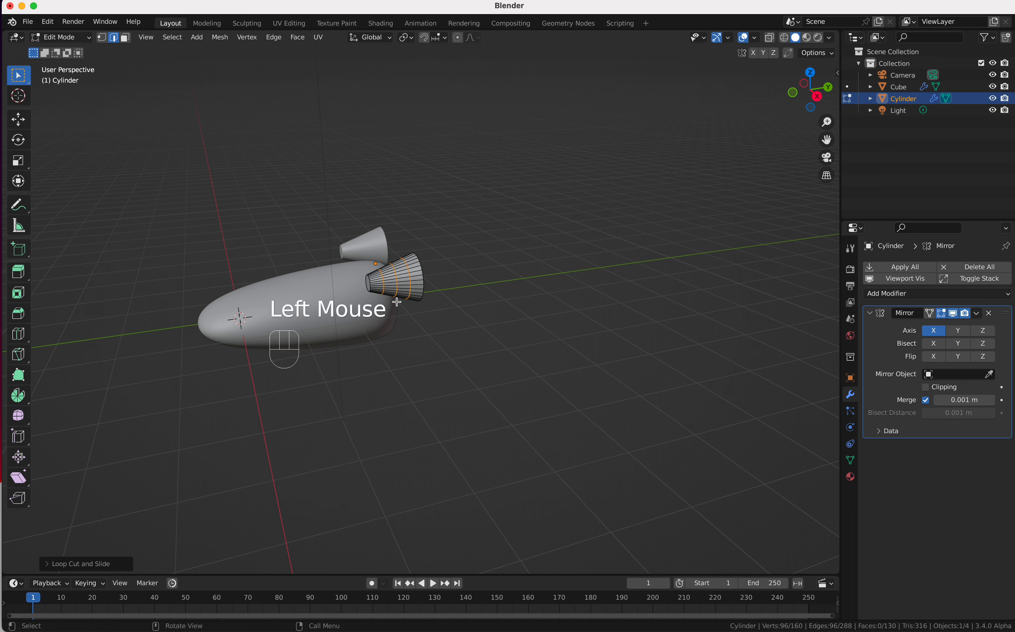
Select the cone's middle edge loop and scale it to about 1.31 using smooth proportional editing with a size of about 0.48.
{"action": "scroll", "coordinate": [397, 302], "scroll_direction": "up", "scroll_amount": 5}
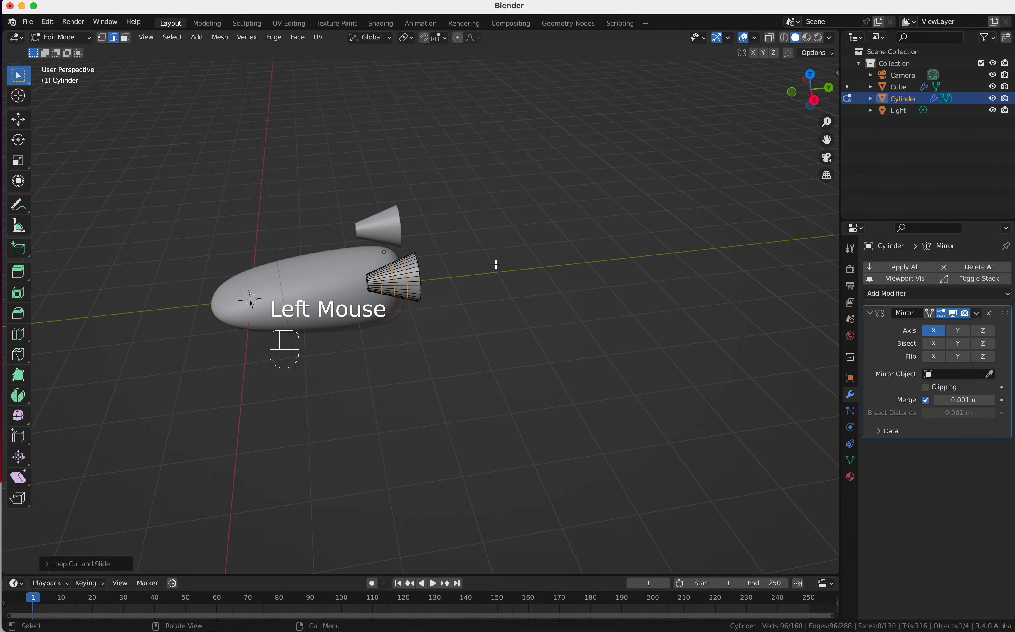
{"action": "scroll", "coordinate": [496, 264], "scroll_direction": "down", "scroll_amount": 5}
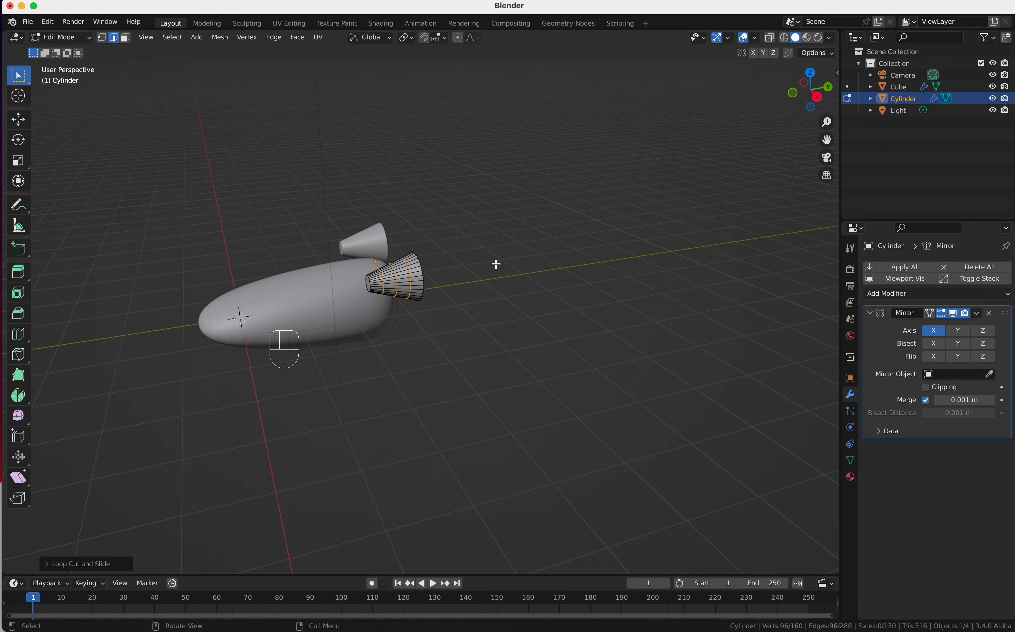
{"action": "scroll", "coordinate": [398, 311], "scroll_direction": "up", "scroll_amount": 5, "text": "super"}
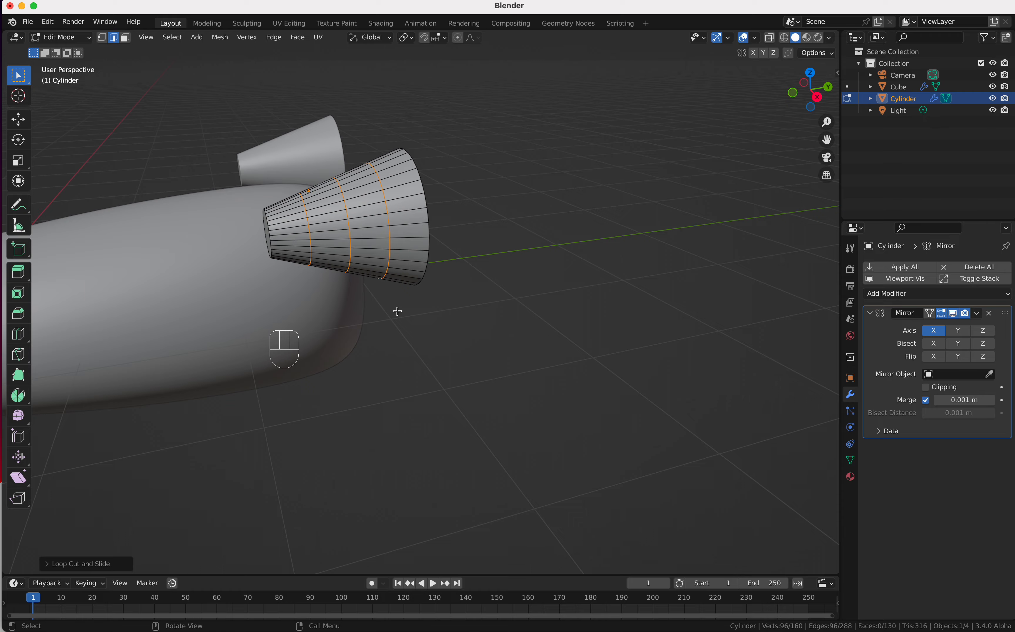
{"action": "scroll", "coordinate": [398, 312], "scroll_direction": "up", "scroll_amount": 3, "text": "shift"}
{"action": "left_click", "coordinate": [437, 294]}
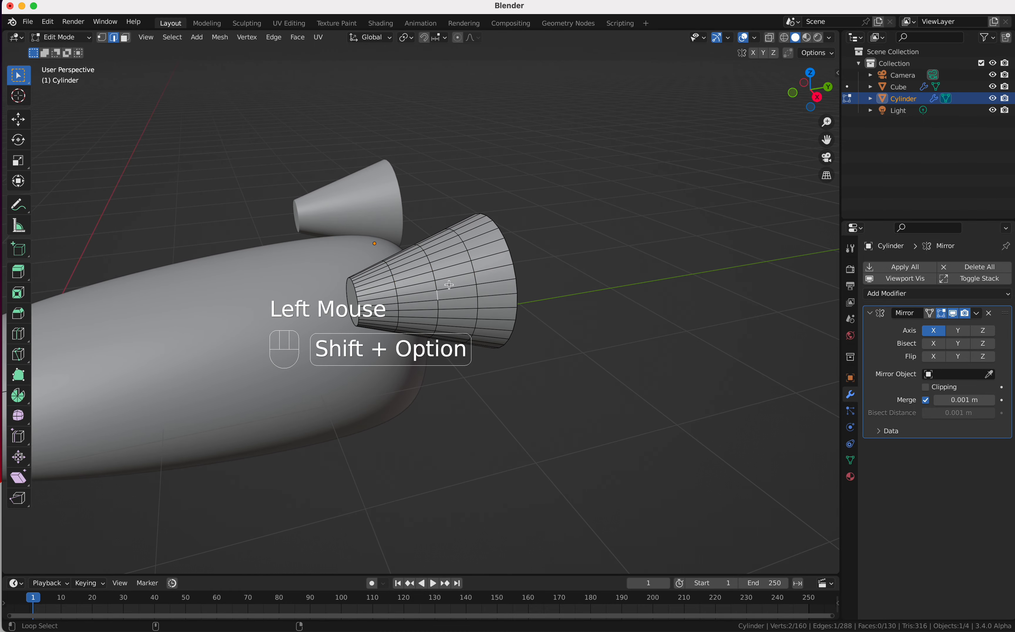
{"action": "left_click", "coordinate": [435, 285], "text": "alt+shift"}
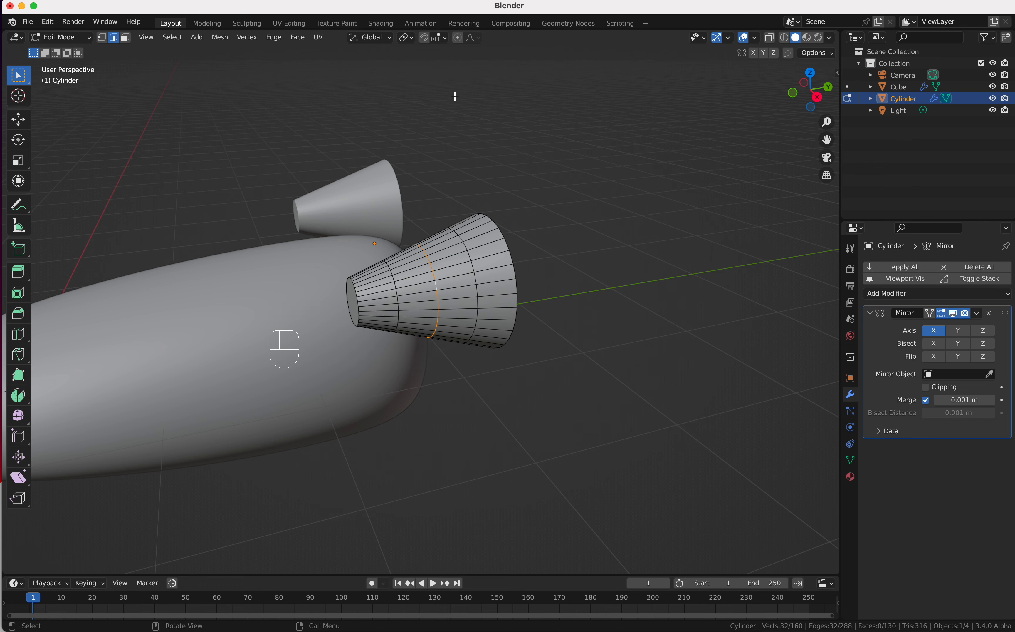
{"action": "left_click", "coordinate": [458, 38]}
{"action": "key", "text": "s"}
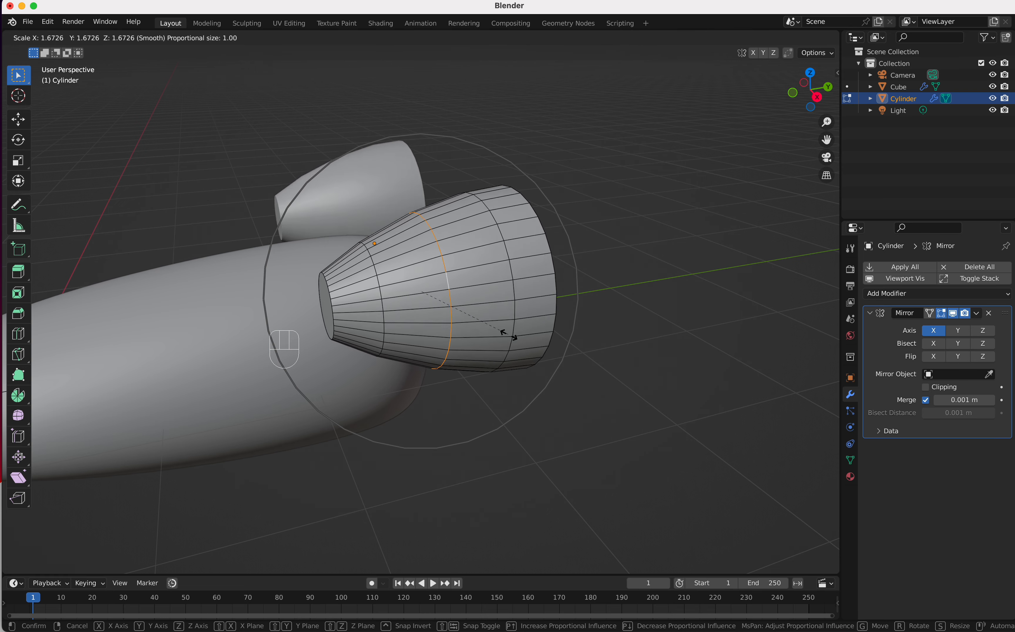
{"action": "scroll", "coordinate": [467, 329], "scroll_direction": "up", "scroll_amount": 8}
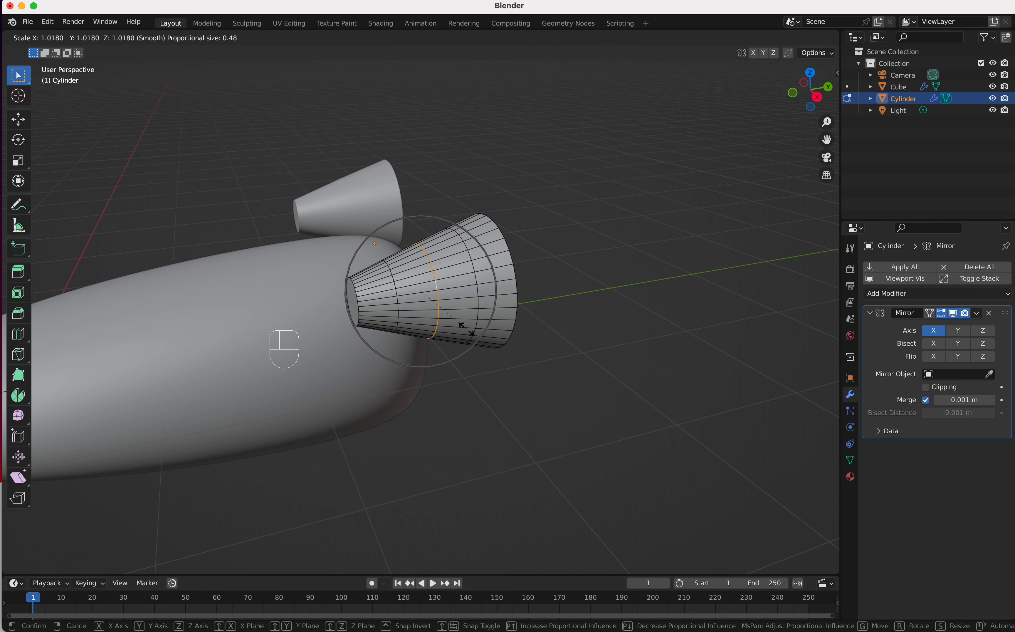
{"action": "scroll", "coordinate": [467, 329], "scroll_direction": "down", "scroll_amount": 1}
{"action": "scroll", "coordinate": [467, 329], "scroll_direction": "up", "scroll_amount": 2}
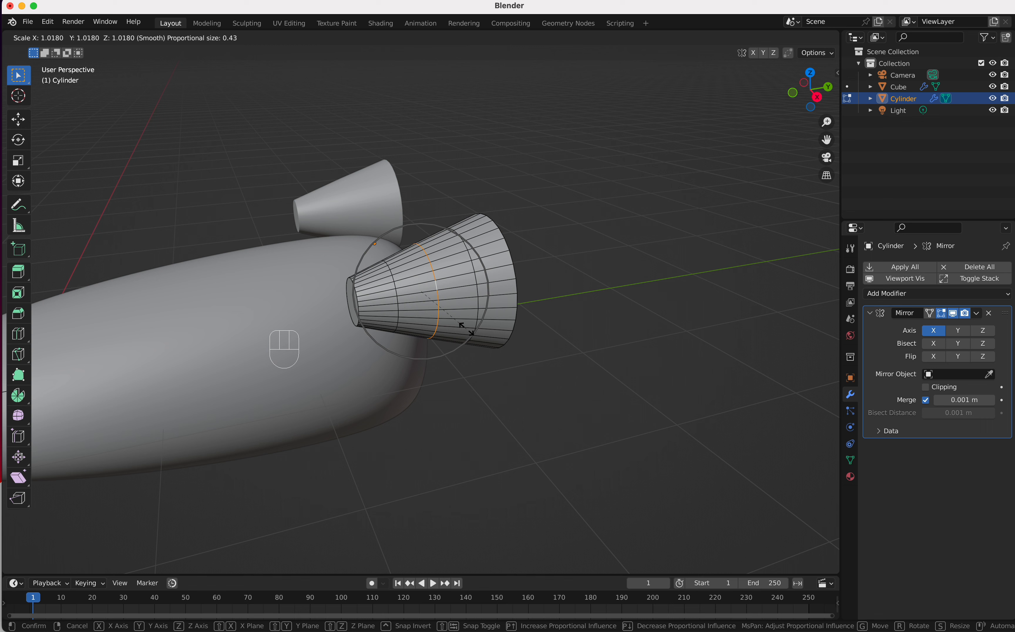
{"action": "scroll", "coordinate": [467, 329], "scroll_direction": "down", "scroll_amount": 2}
{"action": "scroll", "coordinate": [467, 329], "scroll_direction": "up", "scroll_amount": 2}
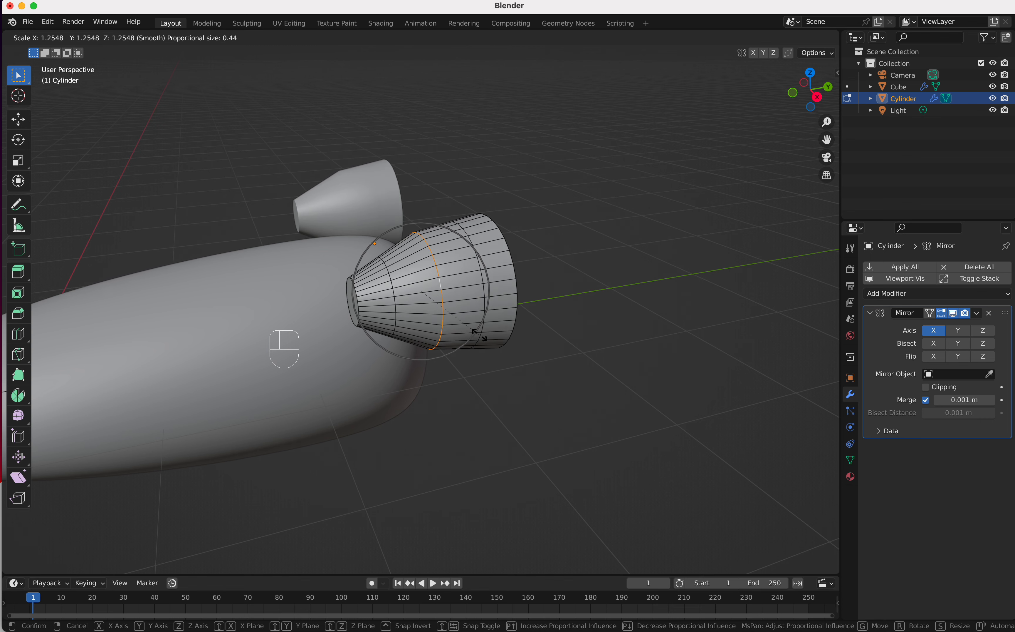
{"action": "scroll", "coordinate": [478, 339], "scroll_direction": "down", "scroll_amount": 1}
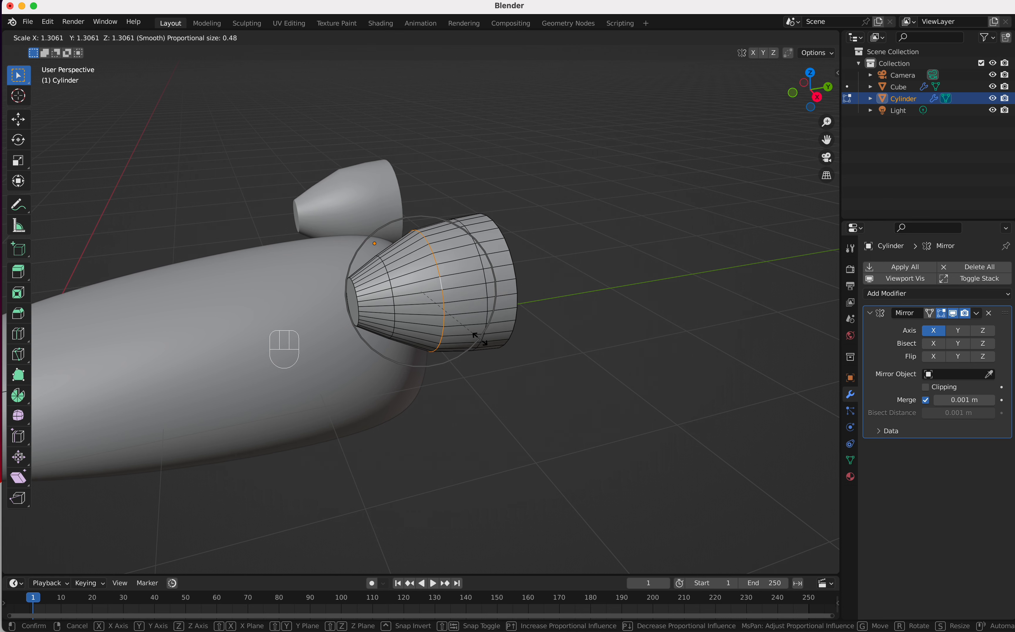
{"action": "left_click", "coordinate": [479, 339]}
Check the bulged cones in Object Mode and return to Edit Mode.
{"action": "key", "text": "Tab"}
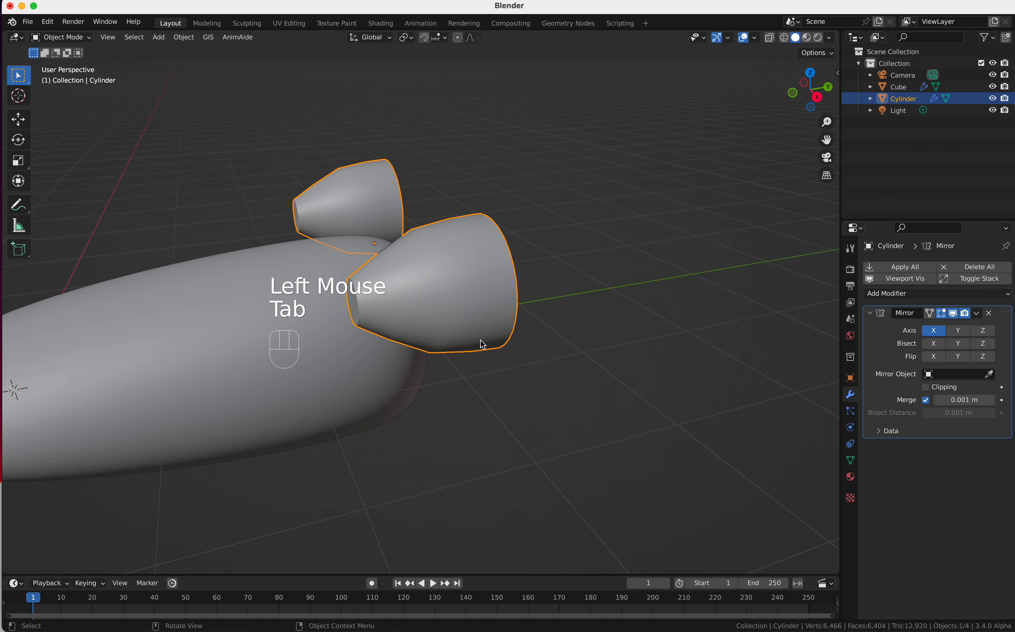
{"action": "key", "text": "Tab"}
{"action": "scroll", "coordinate": [480, 340], "scroll_direction": "left", "scroll_amount": 5}
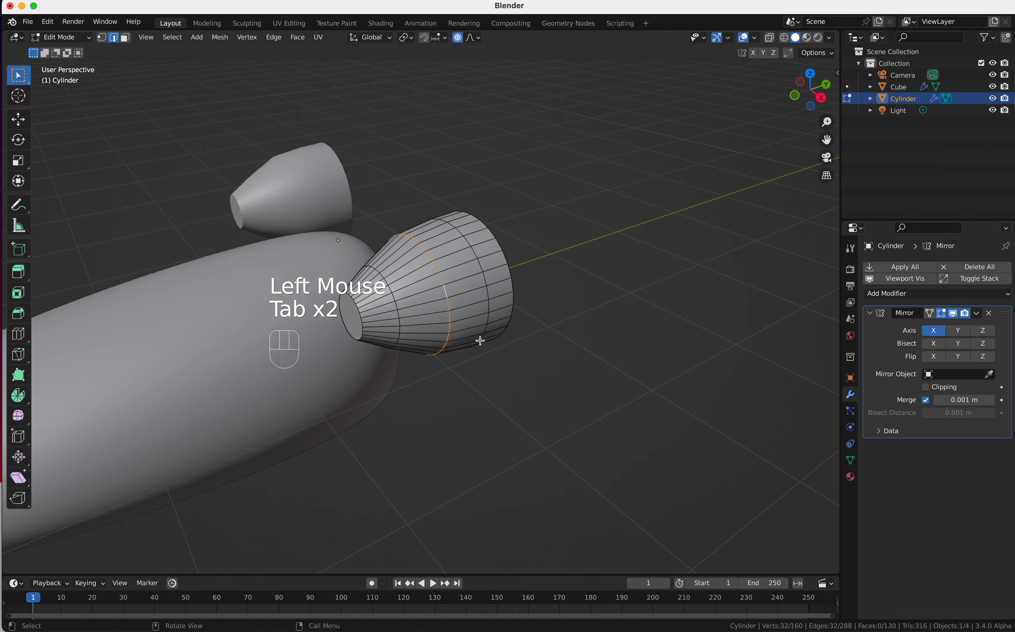
Inset the cylinder's large +Y end face by about 0.06 m to form a rim.
{"action": "scroll", "coordinate": [481, 341], "scroll_direction": "right", "scroll_amount": 3}
{"action": "scroll", "coordinate": [480, 341], "scroll_direction": "left", "scroll_amount": 4}
{"action": "scroll", "coordinate": [480, 340], "scroll_direction": "left", "scroll_amount": 10}
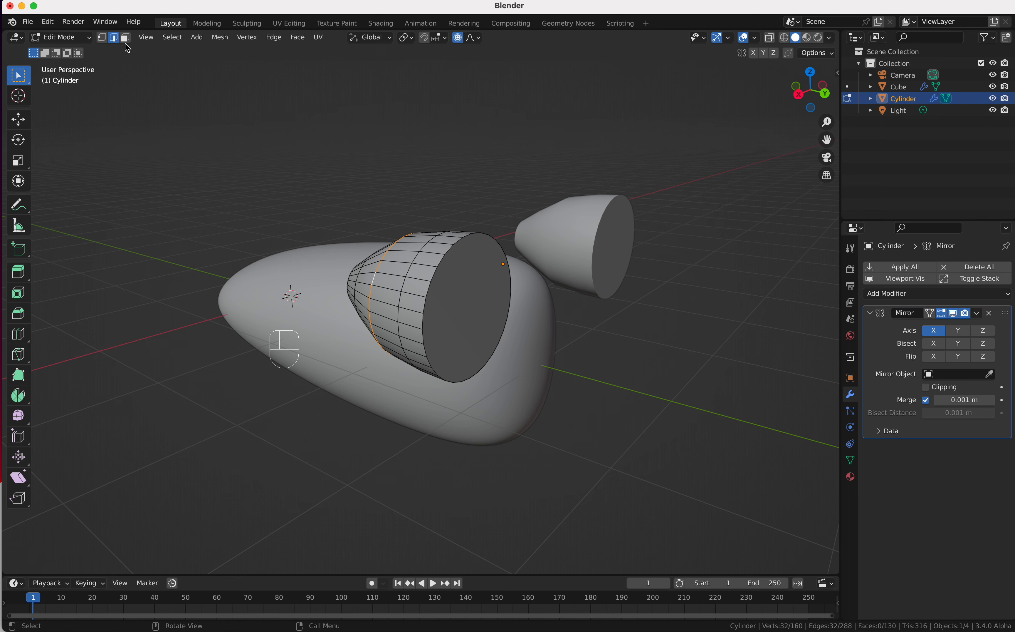
{"action": "left_click", "coordinate": [126, 42]}
{"action": "left_click", "coordinate": [126, 41]}
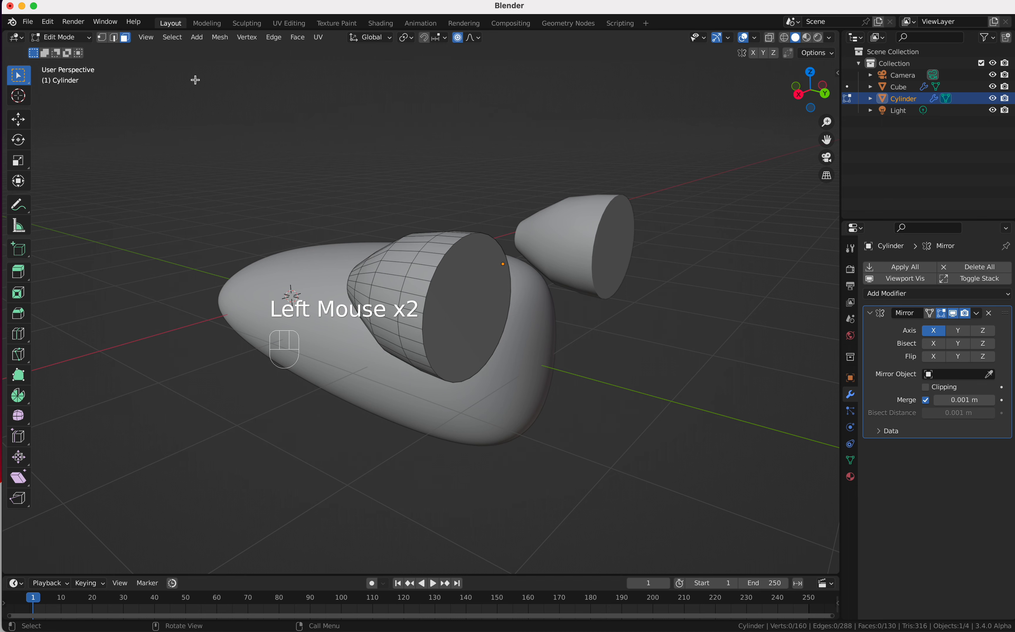
{"action": "left_click", "coordinate": [462, 319]}
{"action": "scroll", "coordinate": [462, 319], "scroll_direction": "left", "scroll_amount": 5}
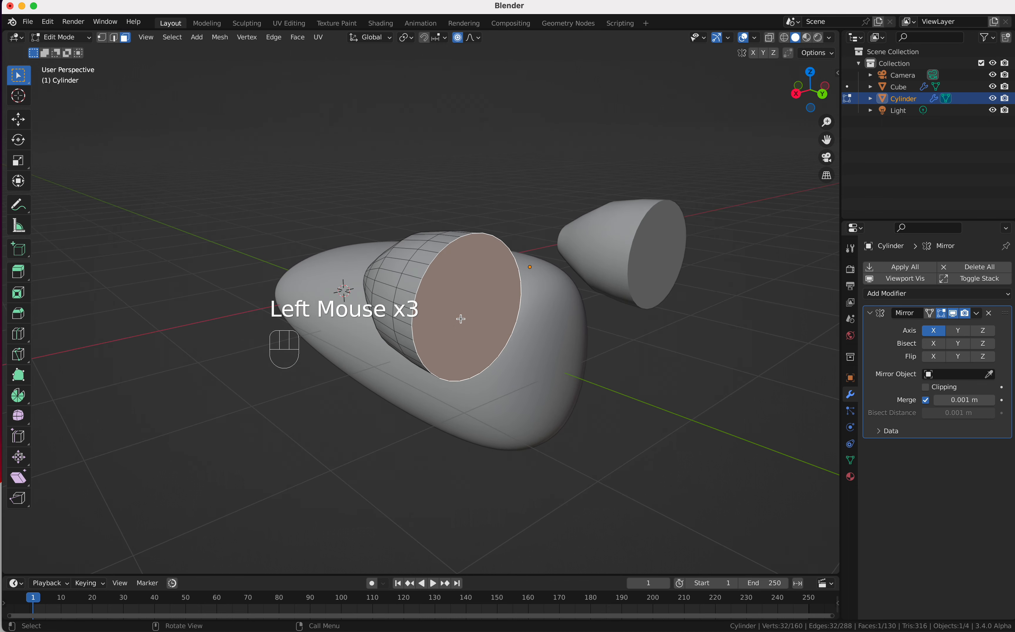
{"action": "key", "text": "i"}
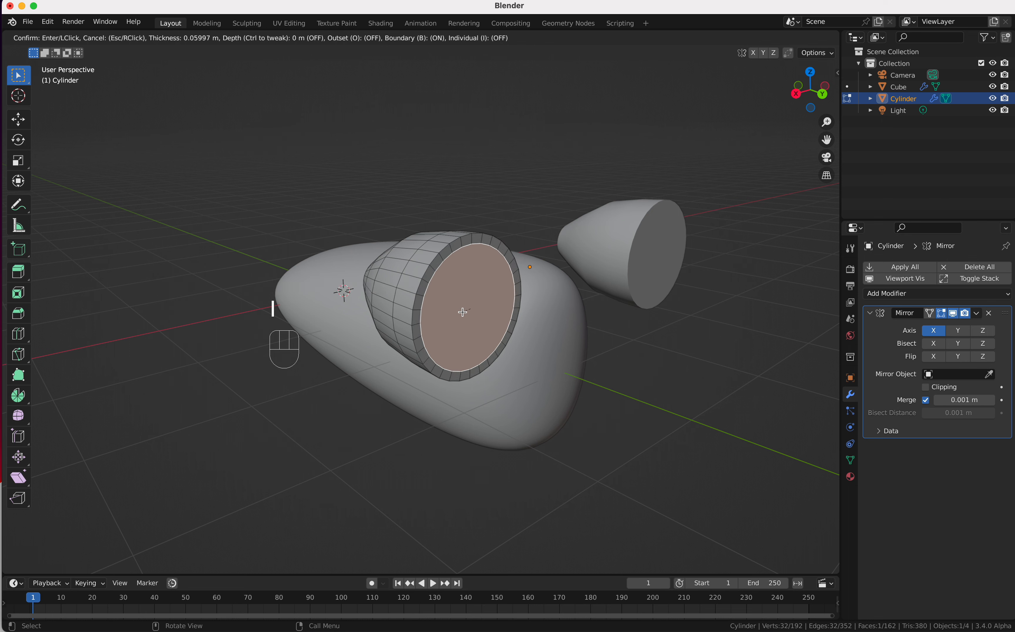
{"action": "left_click", "coordinate": [464, 312]}
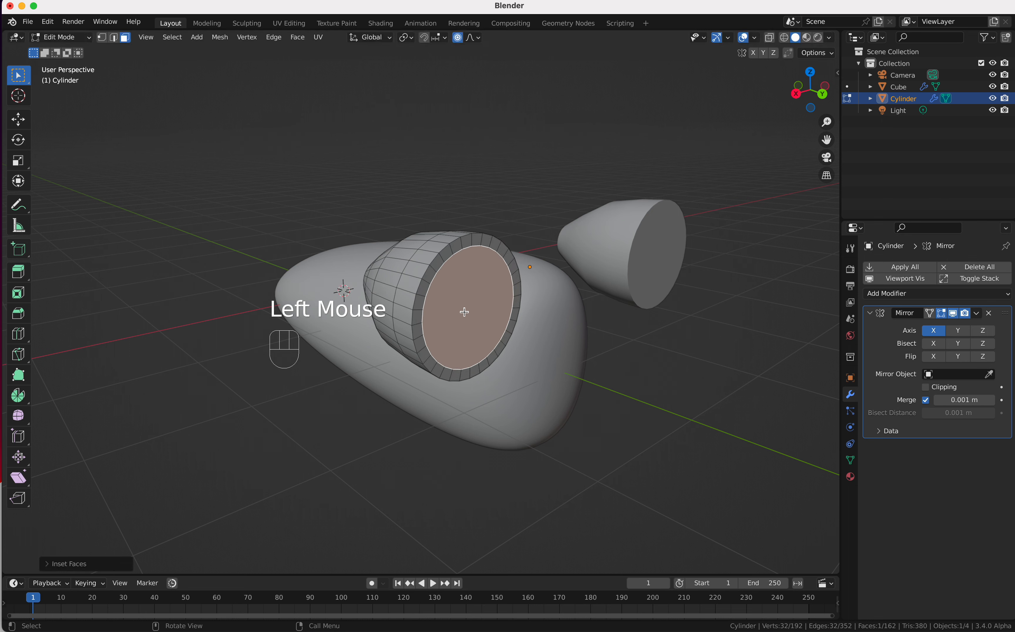
Extrude the inset face about 0.19 m into the cylinder to hollow it, and return to Object Mode.
{"action": "key", "text": "e"}
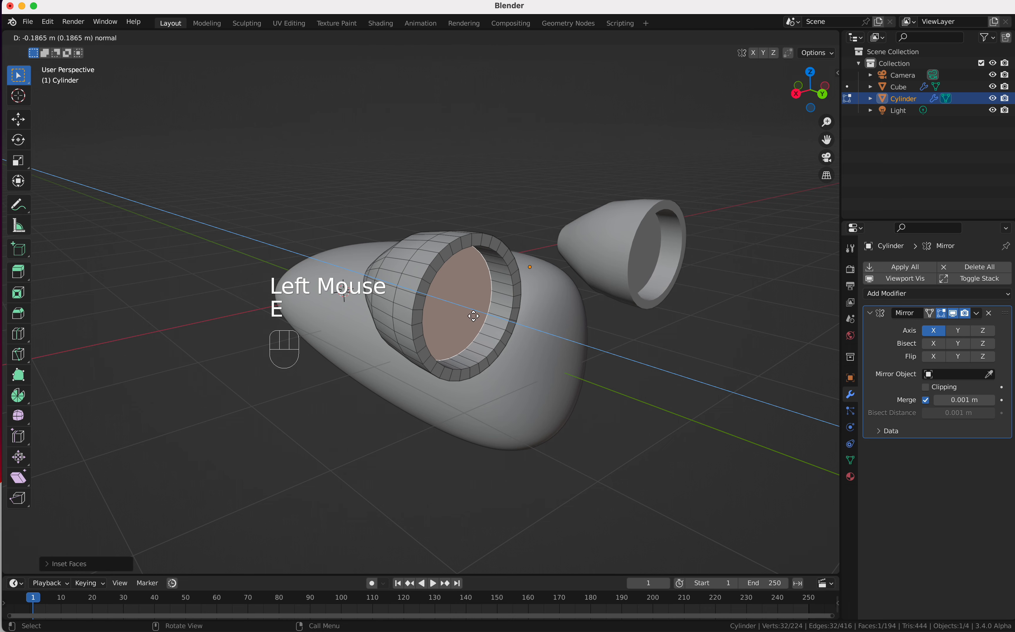
{"action": "left_click", "coordinate": [464, 315]}
{"action": "key", "text": "Tab"}
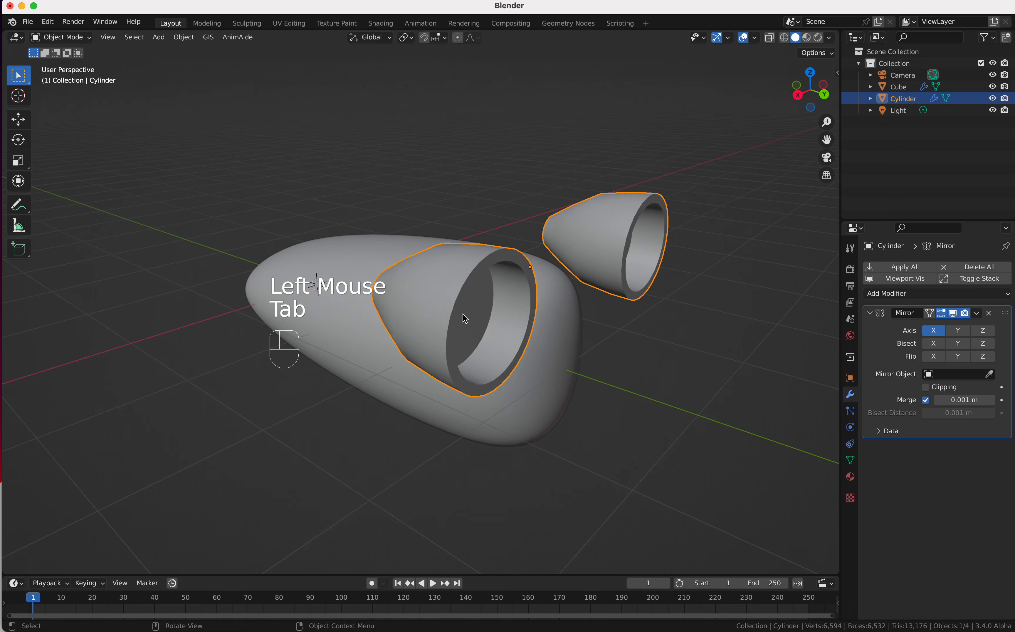
Examine the two hollowed engines and the body from the side, above and behind.
{"action": "scroll", "coordinate": [463, 313], "scroll_direction": "left", "scroll_amount": 10}
{"action": "scroll", "coordinate": [463, 314], "scroll_direction": "right", "scroll_amount": 5}
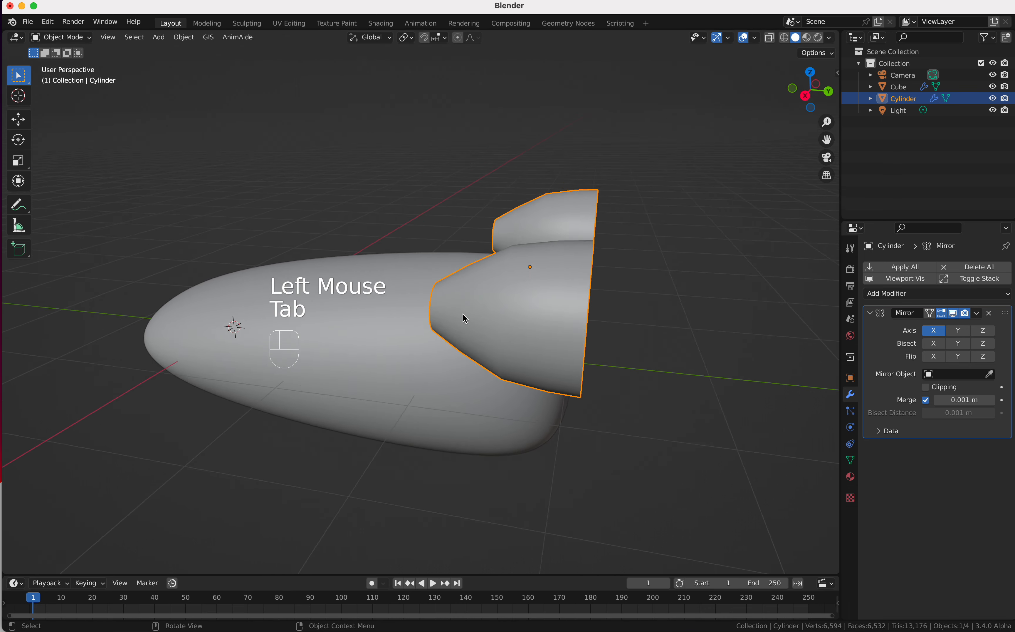
{"action": "scroll", "coordinate": [462, 313], "scroll_direction": "right", "scroll_amount": 8}
{"action": "scroll", "coordinate": [463, 314], "scroll_direction": "down", "scroll_amount": 2, "text": "shift"}
{"action": "scroll", "coordinate": [463, 314], "scroll_direction": "down", "scroll_amount": 5, "text": "super"}
{"action": "scroll", "coordinate": [463, 313], "scroll_direction": "up", "scroll_amount": 8}
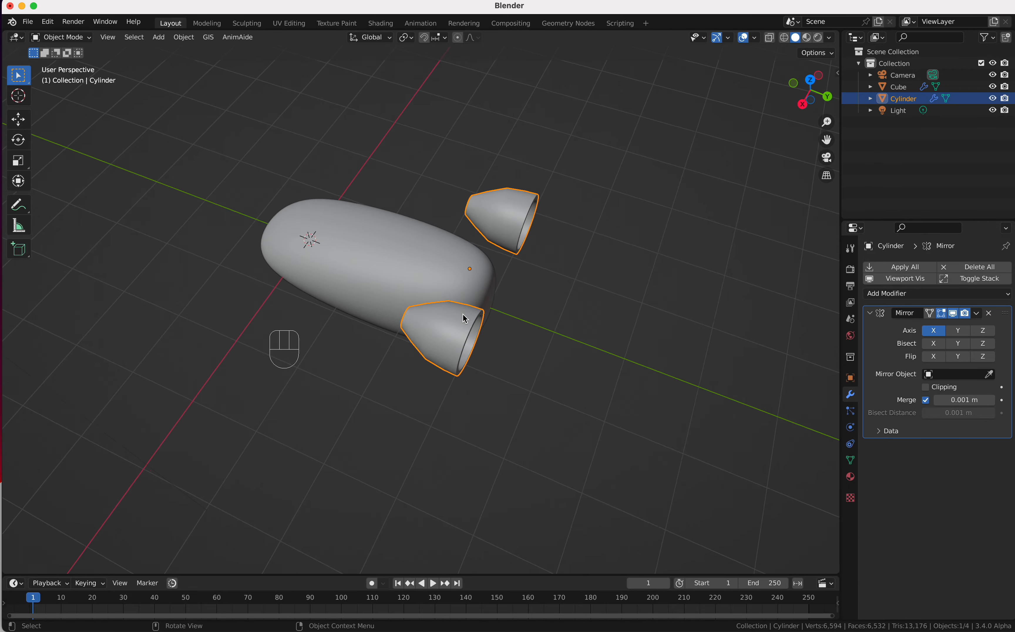
{"action": "scroll", "coordinate": [463, 313], "scroll_direction": "down", "scroll_amount": 4}
{"action": "scroll", "coordinate": [463, 313], "scroll_direction": "left", "scroll_amount": 10}
{"action": "scroll", "coordinate": [463, 313], "scroll_direction": "right", "scroll_amount": 10}
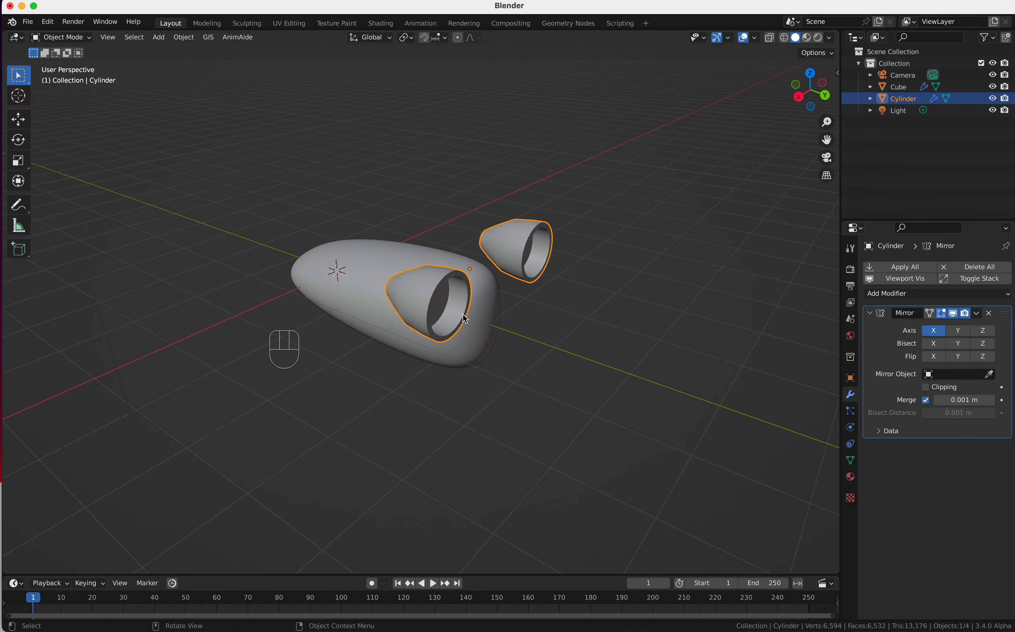
{"action": "scroll", "coordinate": [462, 313], "scroll_direction": "right", "scroll_amount": 10}
{"action": "scroll", "coordinate": [463, 313], "scroll_direction": "left", "scroll_amount": 6}
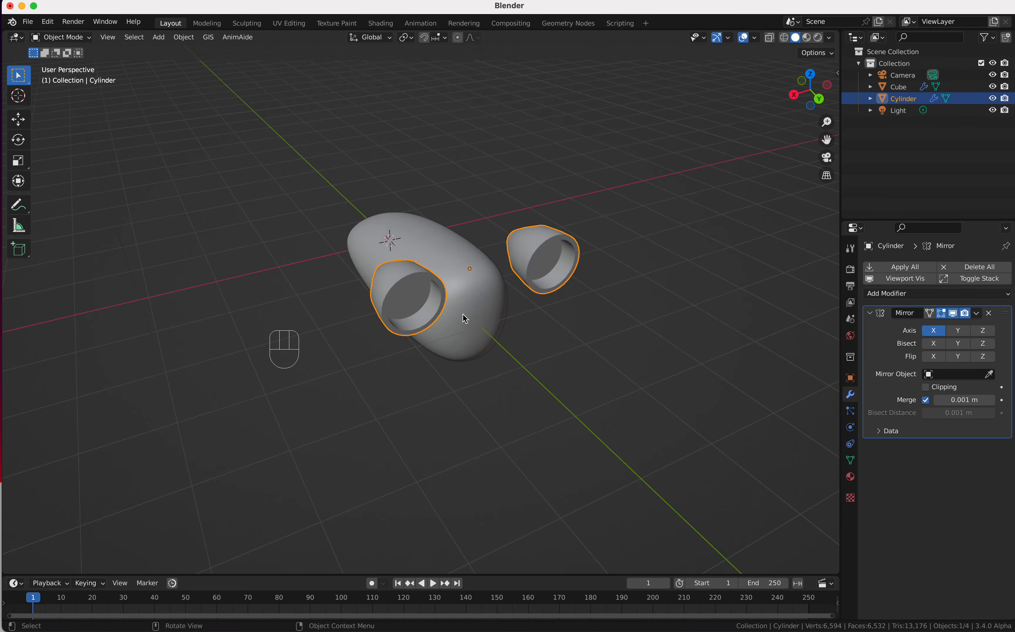
{"action": "scroll", "coordinate": [463, 313], "scroll_direction": "left", "scroll_amount": 6}
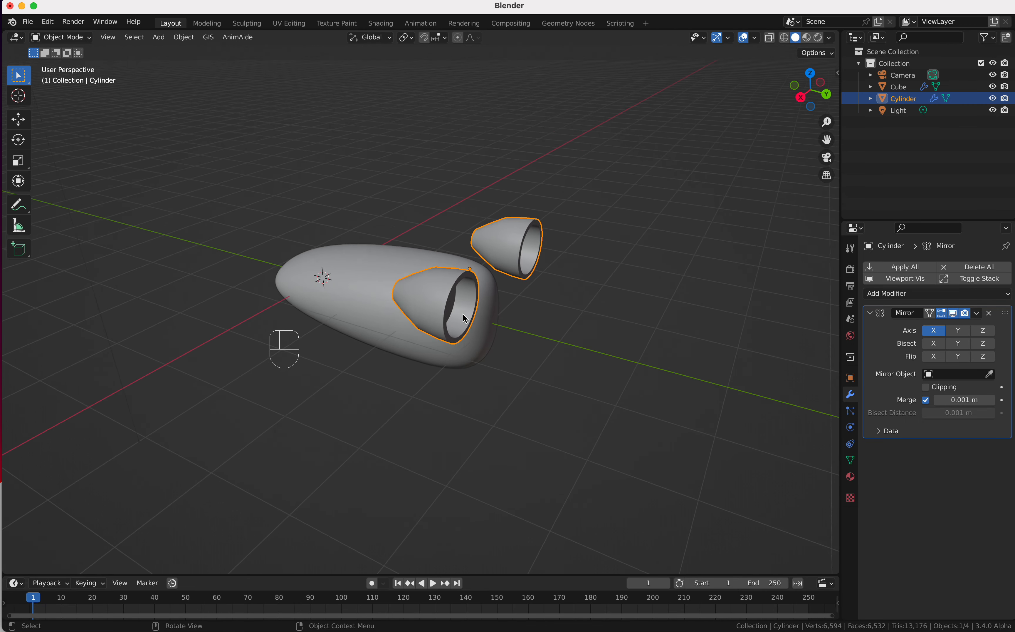
Set the solid viewport shading's object color to Random.
{"action": "left_click", "coordinate": [832, 38]}
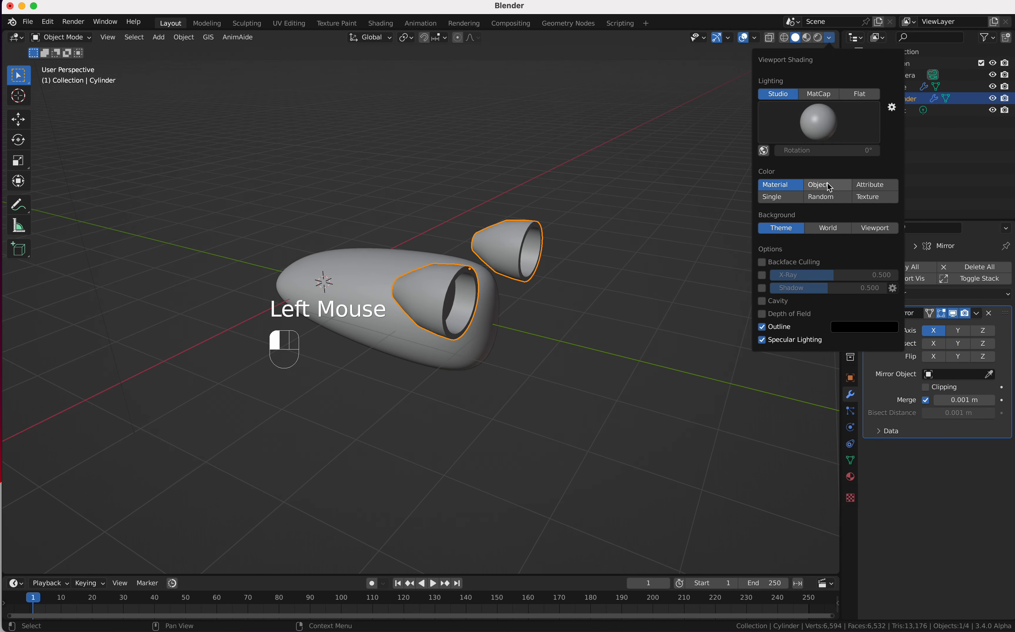
{"action": "left_click", "coordinate": [832, 39]}
{"action": "left_click", "coordinate": [831, 199]}
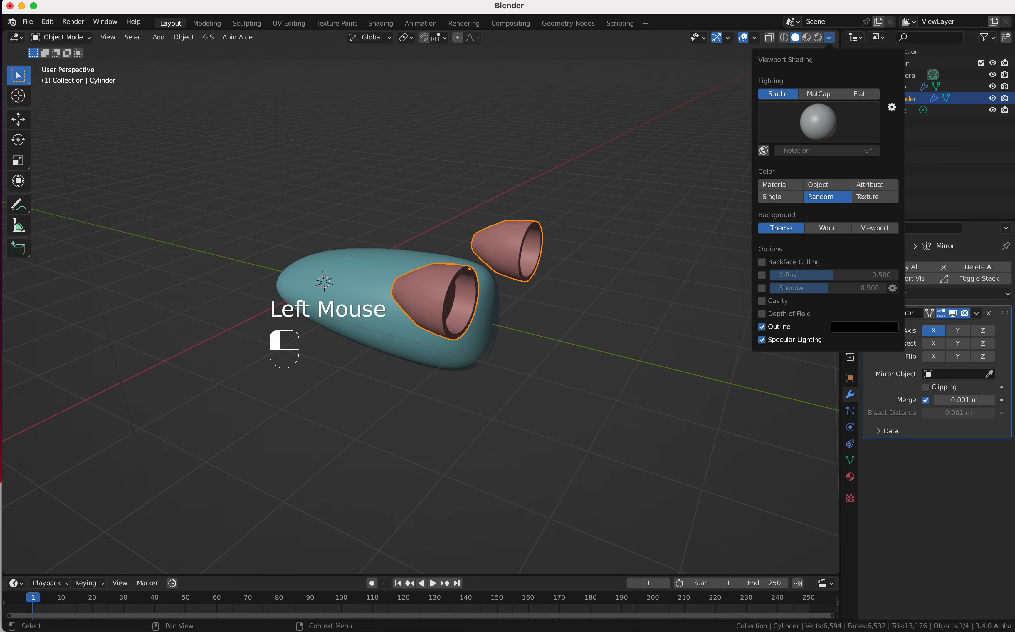
Apply the Mirror modifier on the cylinder so both engines become real geometry.
{"action": "scroll", "coordinate": [565, 321], "scroll_direction": "left", "scroll_amount": 5}
{"action": "scroll", "coordinate": [564, 321], "scroll_direction": "left", "scroll_amount": 10}
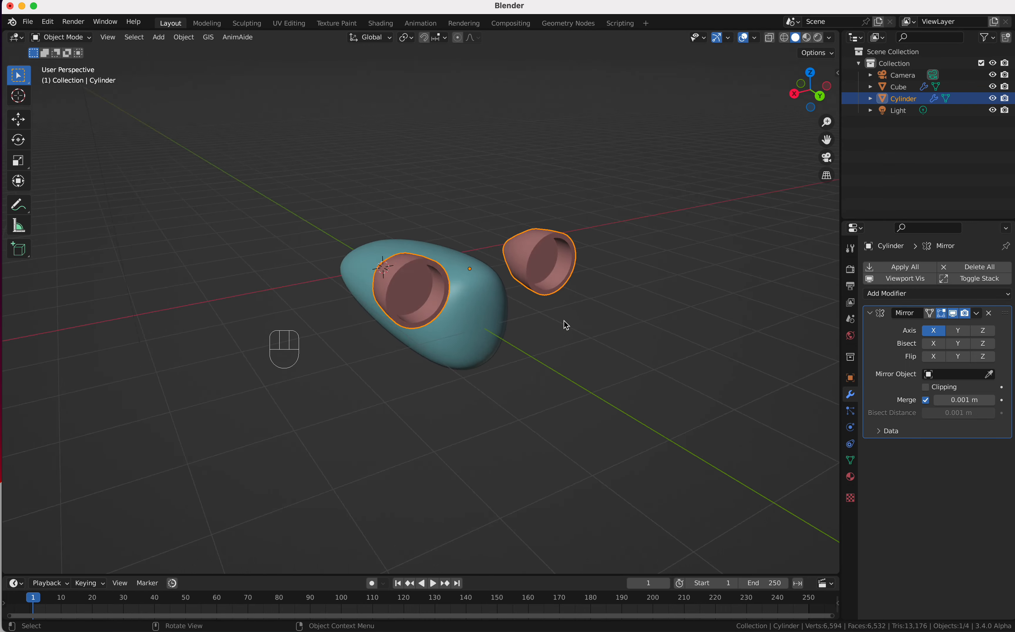
{"action": "scroll", "coordinate": [564, 321], "scroll_direction": "down", "scroll_amount": 3, "text": "shift"}
{"action": "scroll", "coordinate": [564, 321], "scroll_direction": "up", "scroll_amount": 3, "text": "shift"}
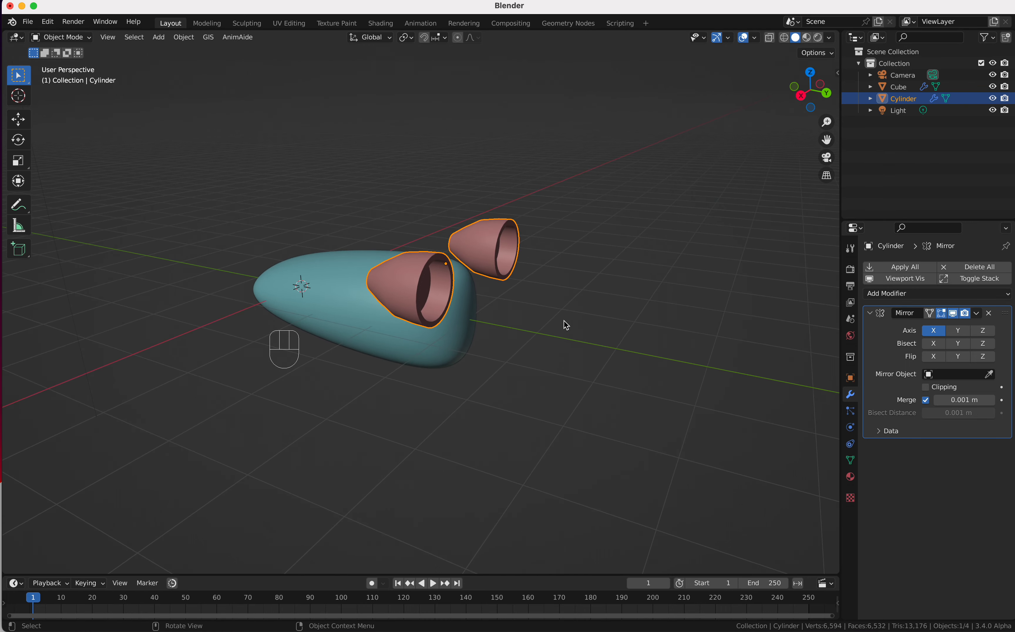
{"action": "scroll", "coordinate": [564, 320], "scroll_direction": "left", "scroll_amount": 2}
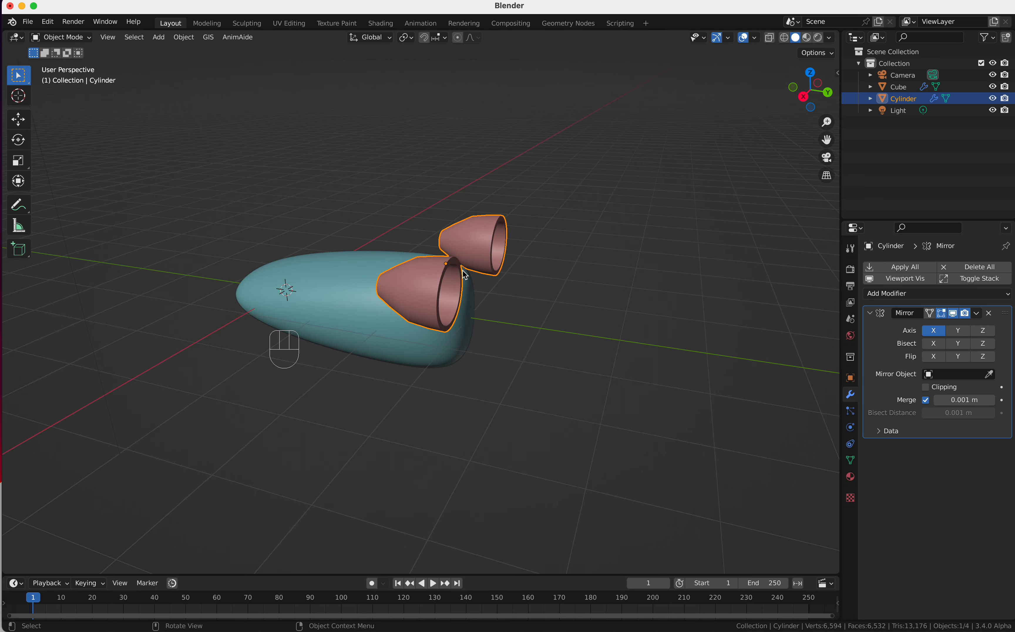
{"action": "scroll", "coordinate": [477, 259], "scroll_direction": "up", "scroll_amount": 5}
{"action": "scroll", "coordinate": [476, 259], "scroll_direction": "down", "scroll_amount": 2}
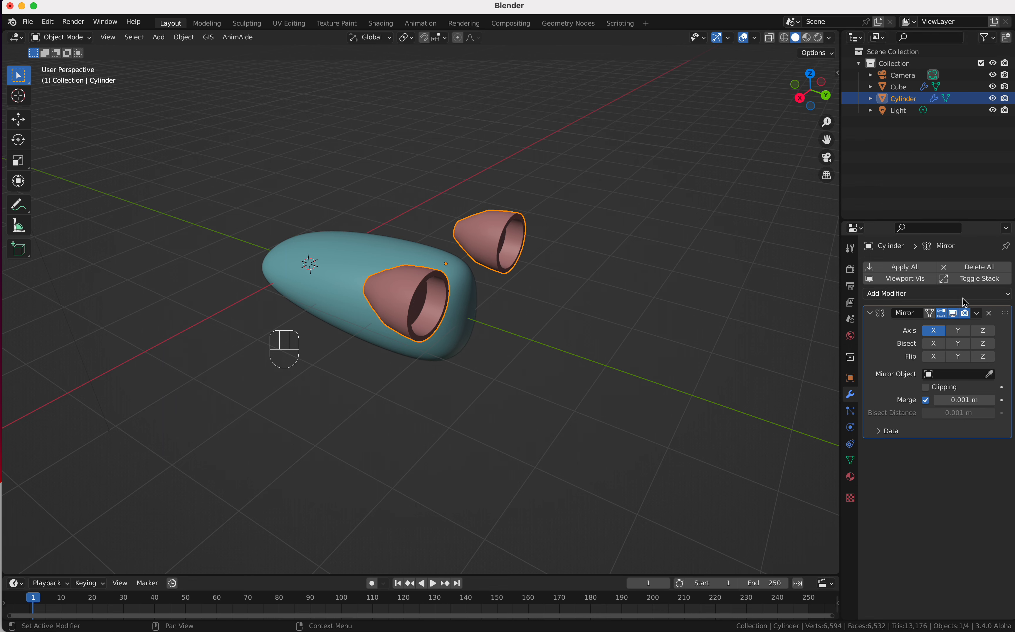
{"action": "left_click", "coordinate": [977, 313]}
{"action": "left_click", "coordinate": [956, 326]}
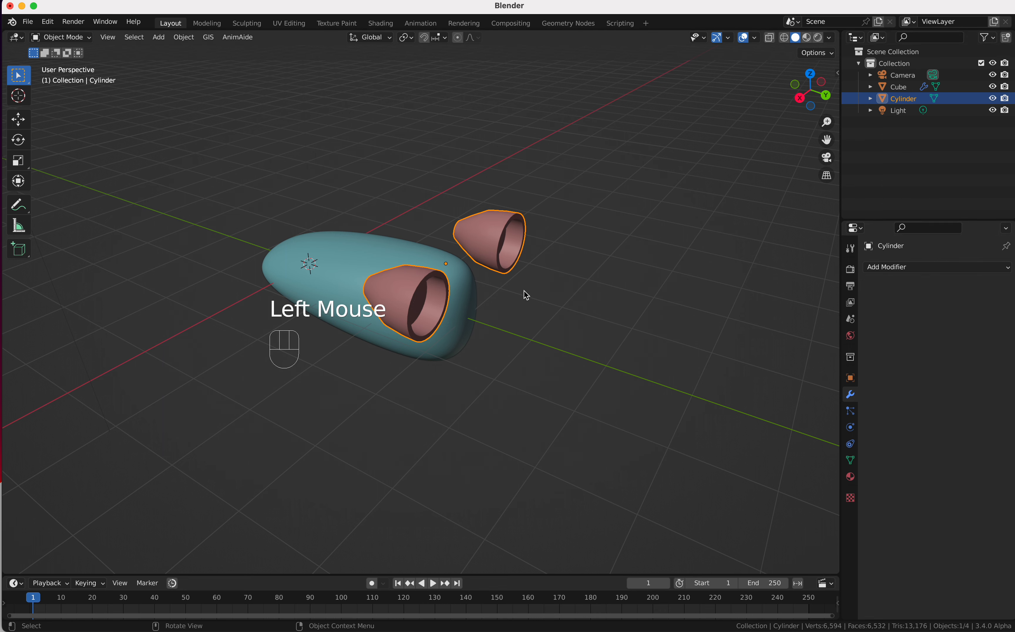
Separate the cylinder's whole mesh by loose parts into individual engine objects, and return to Object Mode.
{"action": "scroll", "coordinate": [526, 292], "scroll_direction": "down", "scroll_amount": 3}
{"action": "key", "text": "Tab"}
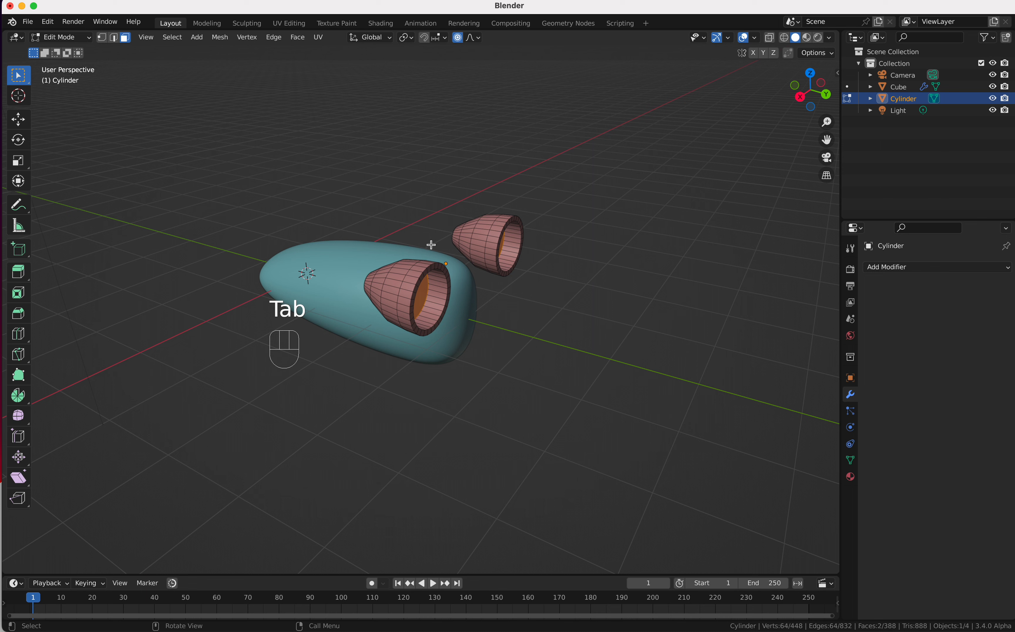
{"action": "key", "text": "a"}
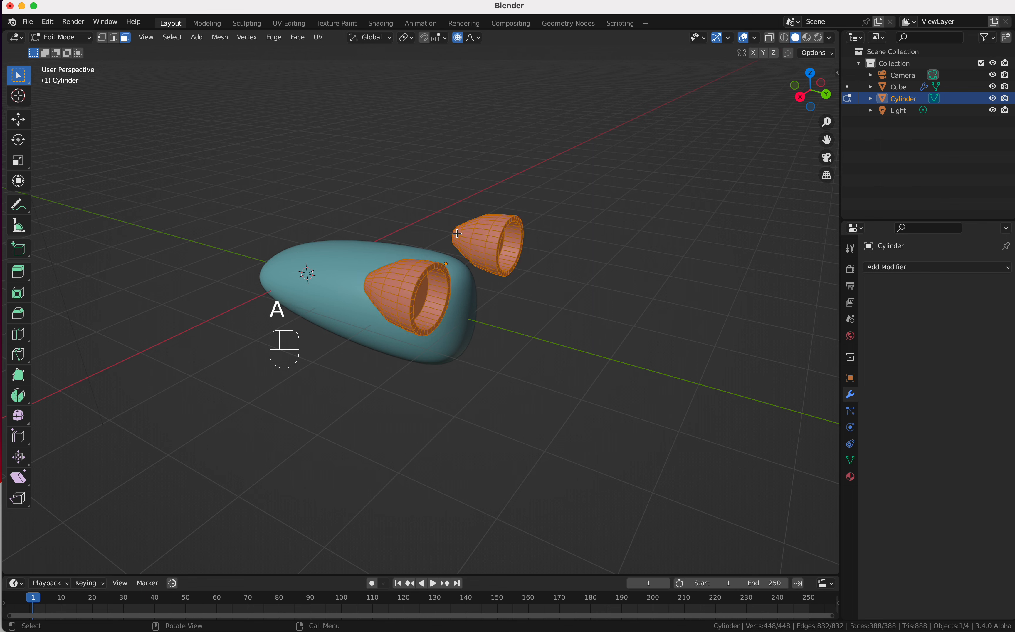
{"action": "left_click", "coordinate": [223, 42]}
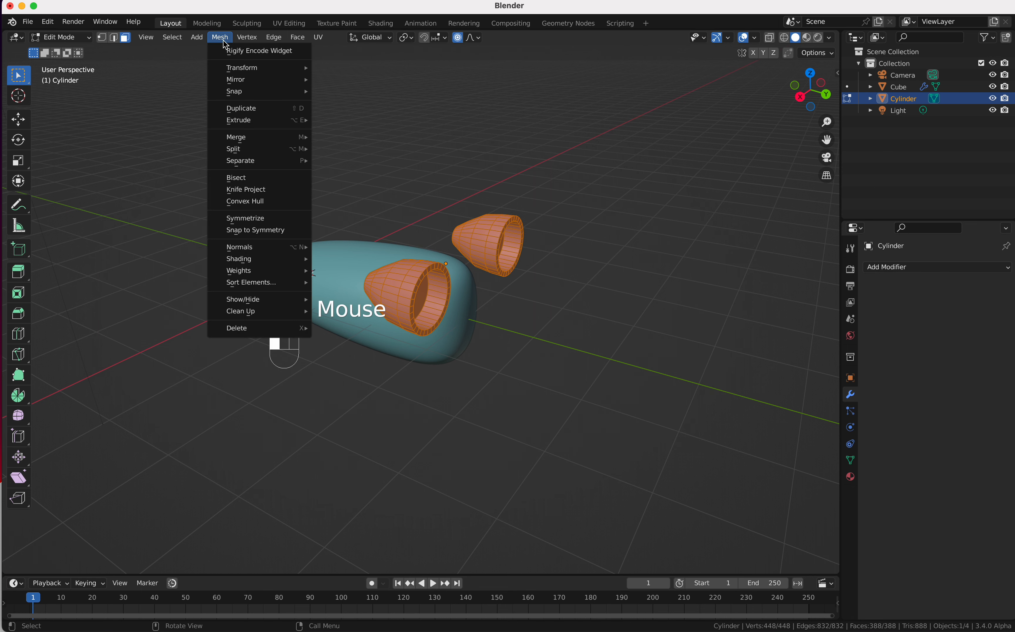
{"action": "mouse_move", "coordinate": [274, 157]}
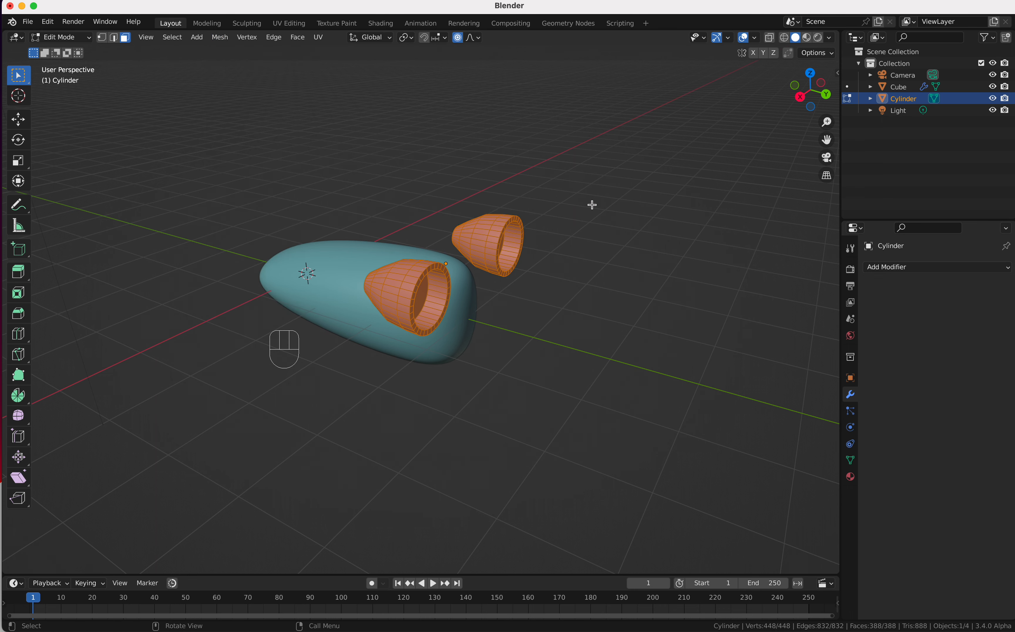
{"action": "key", "text": "p"}
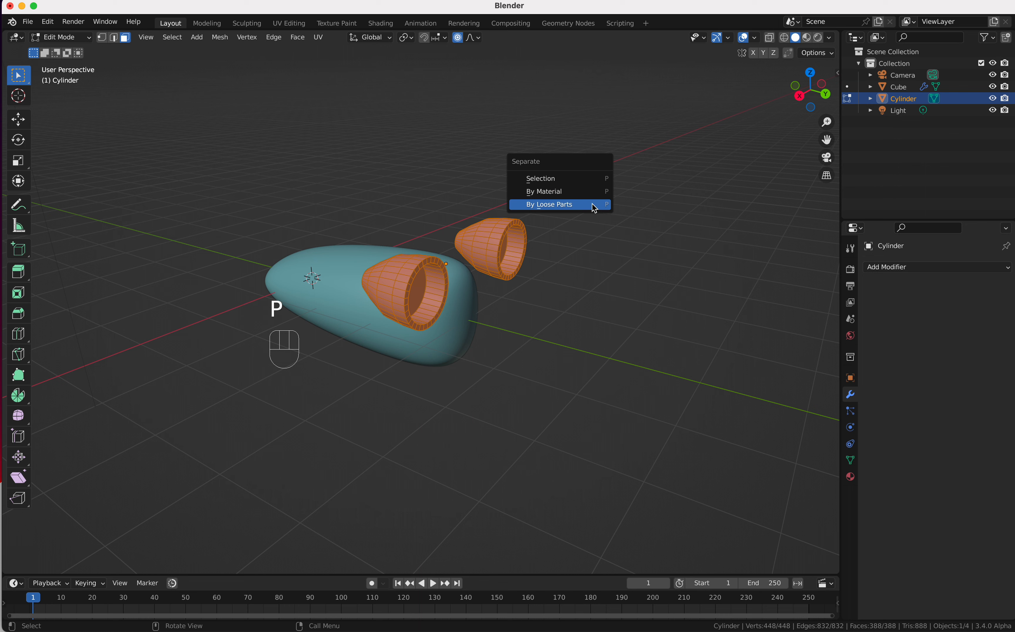
{"action": "left_click", "coordinate": [566, 205]}
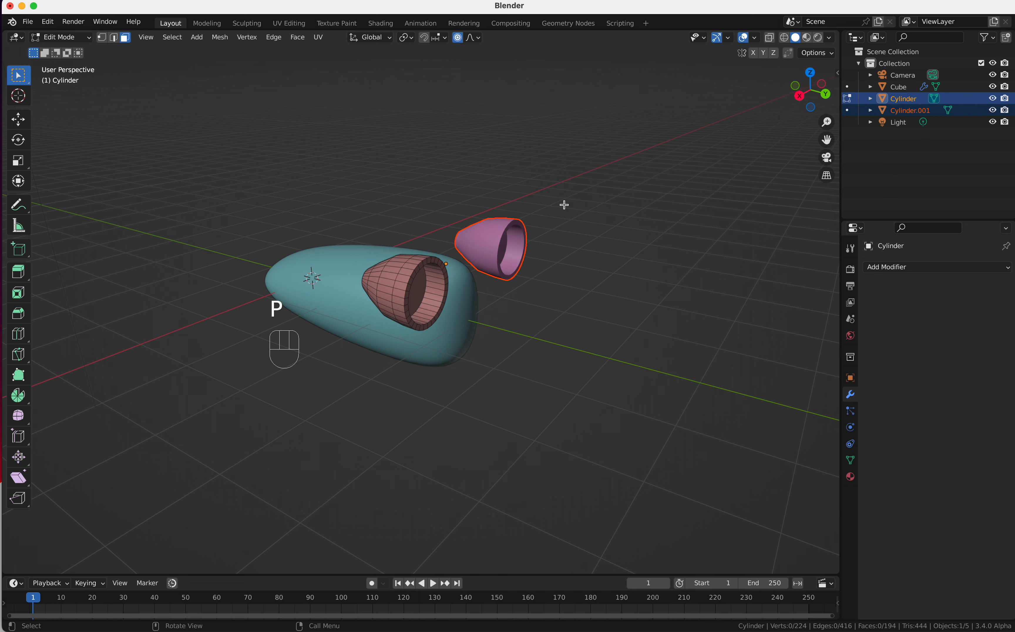
{"action": "key", "text": "Tab"}
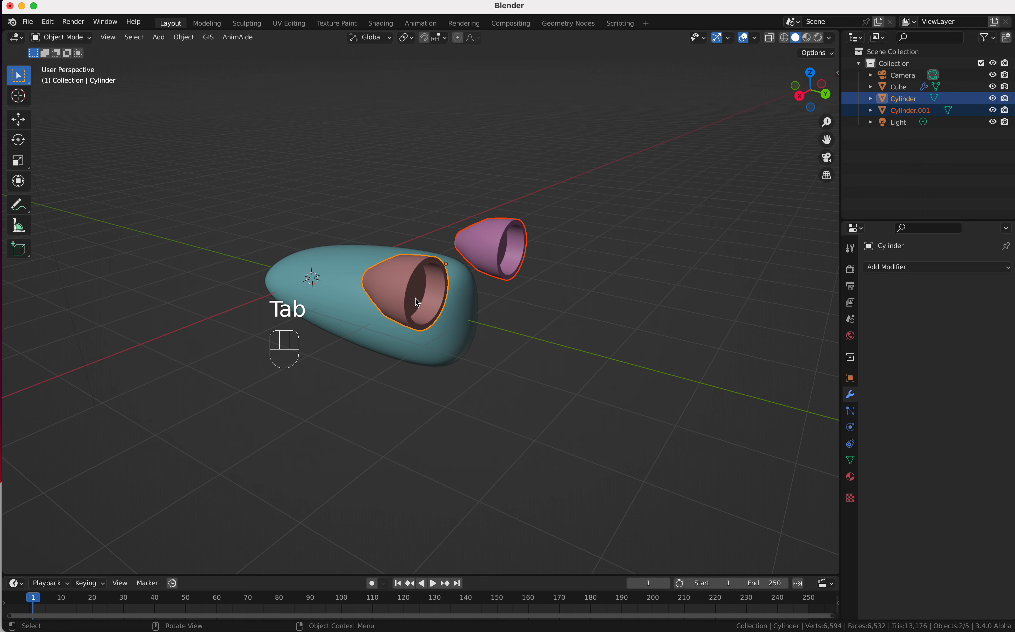
Select each separated engine in turn to check they are independent objects, ending with Cylinder.001.
{"action": "left_click", "coordinate": [414, 300]}
{"action": "left_click", "coordinate": [495, 254]}
{"action": "left_click", "coordinate": [900, 97]}
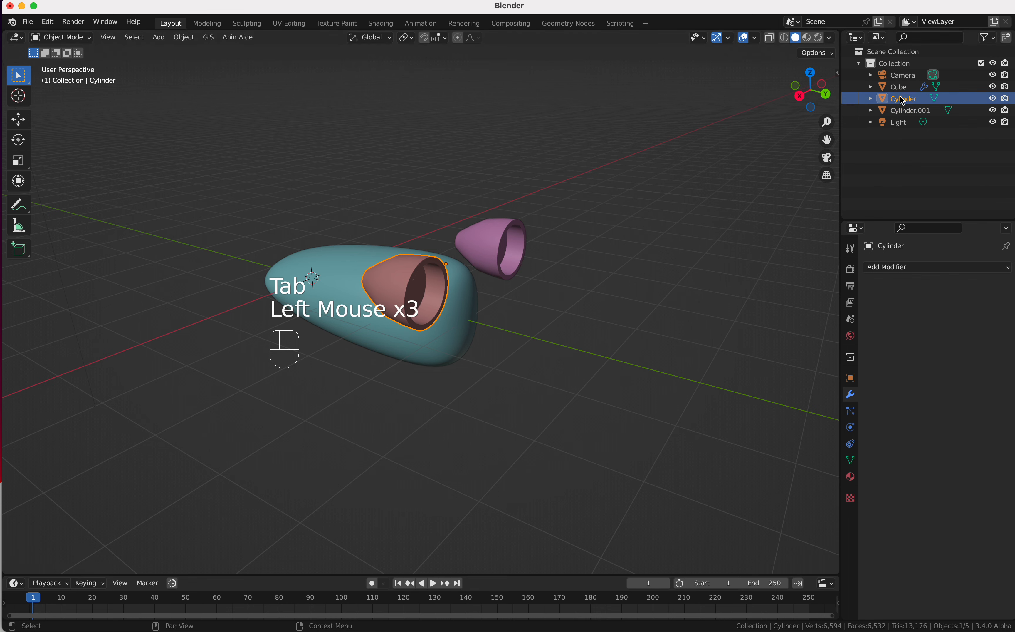
{"action": "left_click", "coordinate": [901, 110]}
{"action": "left_click", "coordinate": [438, 301]}
{"action": "left_click", "coordinate": [510, 256]}
Try to rotate Cylinder.001 about the global Y axis with its origin still over the body.
{"action": "scroll", "coordinate": [511, 257], "scroll_direction": "right", "scroll_amount": 5}
{"action": "scroll", "coordinate": [510, 256], "scroll_direction": "left", "scroll_amount": 2}
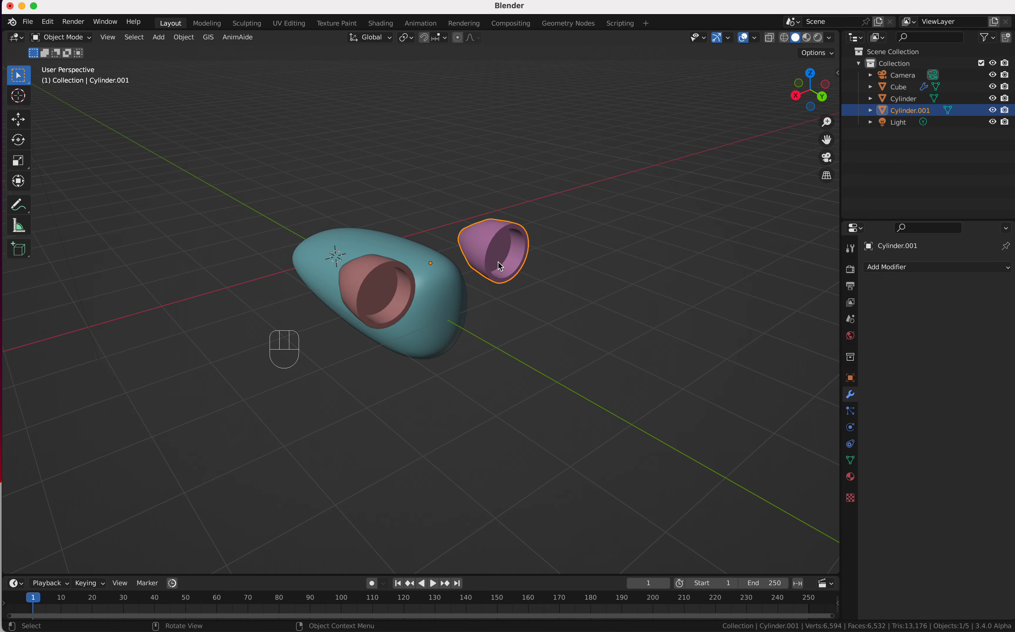
{"action": "scroll", "coordinate": [499, 262], "scroll_direction": "left", "scroll_amount": 3}
{"action": "key", "text": "r"}
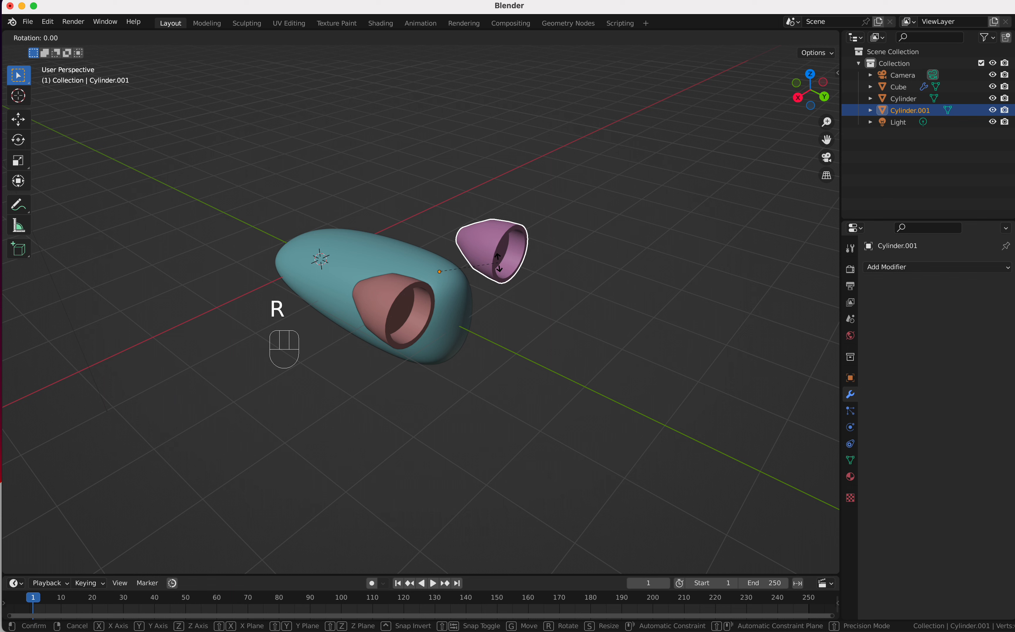
{"action": "key", "text": "y"}
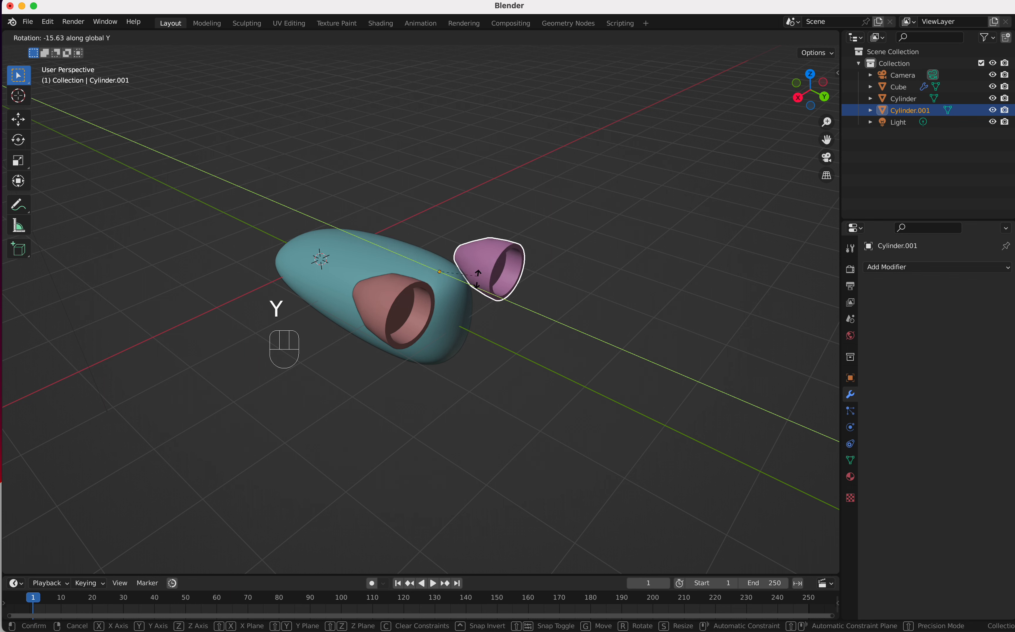
{"action": "key", "text": "Escape"}
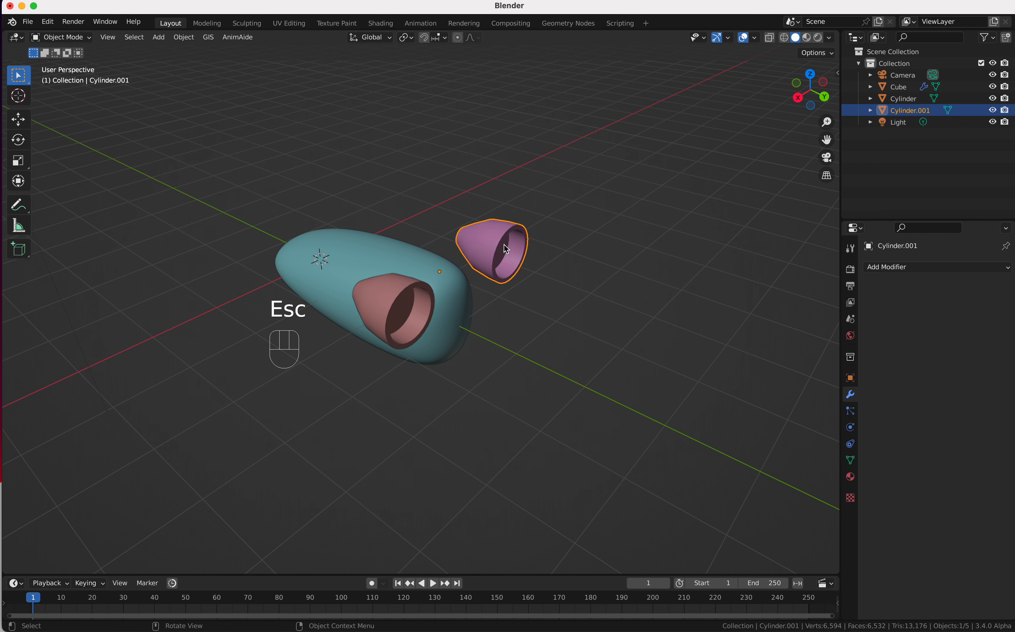
Set the origin of Cylinder.001 to its own geometry with Origin to Geometry.
{"action": "middle_click_drag", "start_coordinate": [440, 273], "coordinate": [456, 233]}
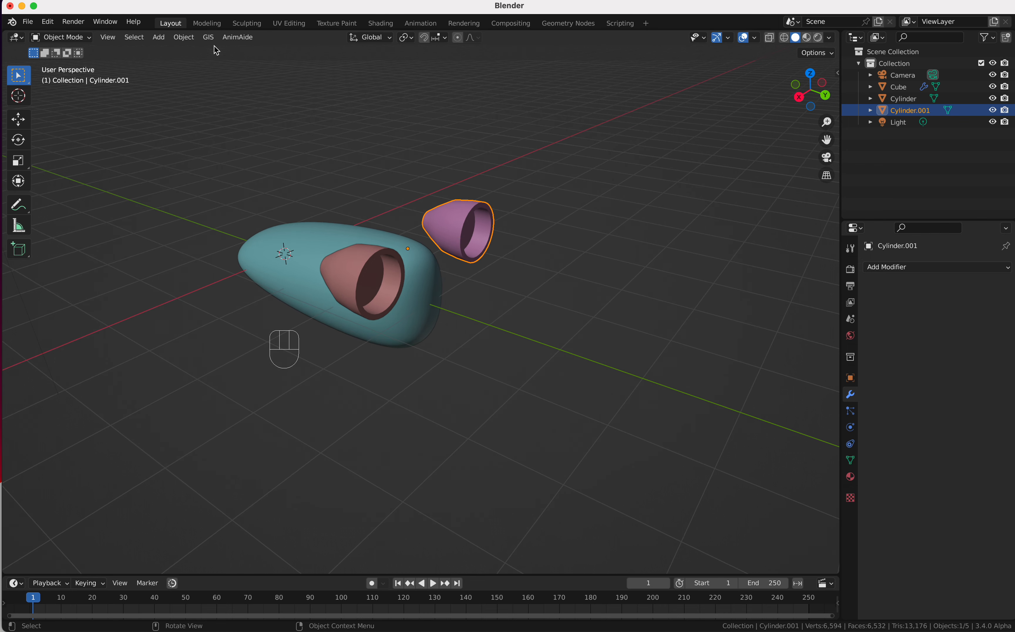
{"action": "left_click", "coordinate": [184, 42]}
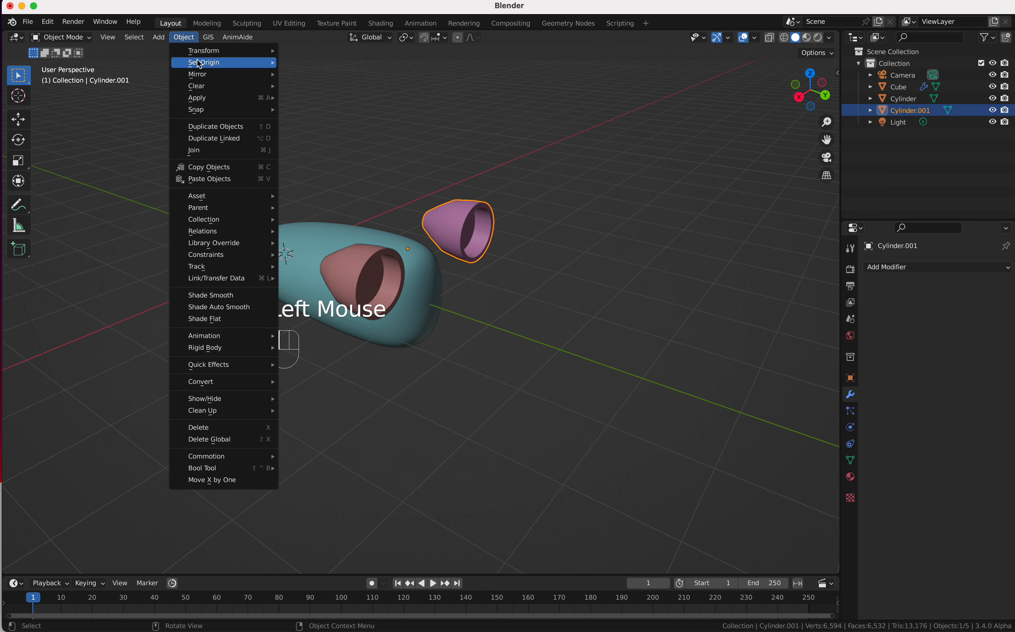
{"action": "mouse_move", "coordinate": [201, 65]}
{"action": "left_click", "coordinate": [328, 76]}
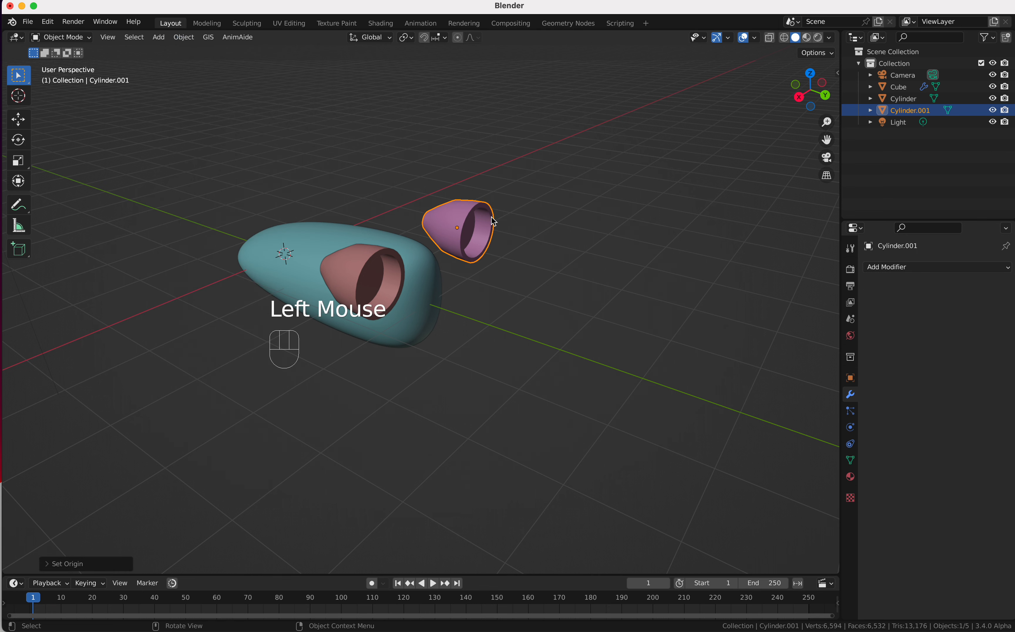
Try to rotate Cylinder.001 about the global Y axis and the global X axis around its recentred origin.
{"action": "key", "text": "r"}
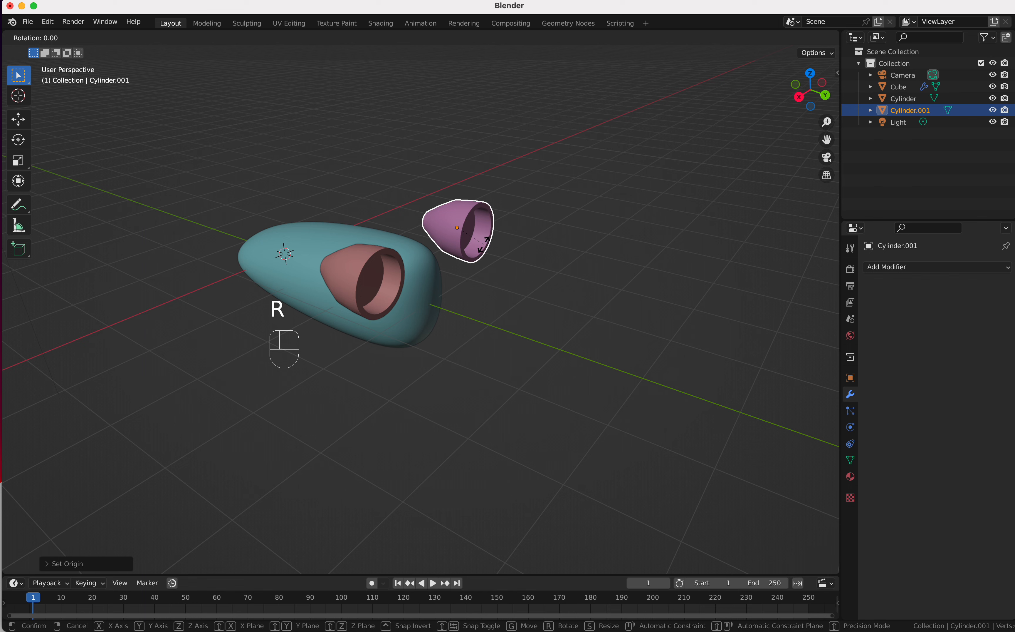
{"action": "key", "text": "y"}
{"action": "key", "text": "Escape"}
{"action": "key", "text": "r"}
{"action": "key", "text": "x"}
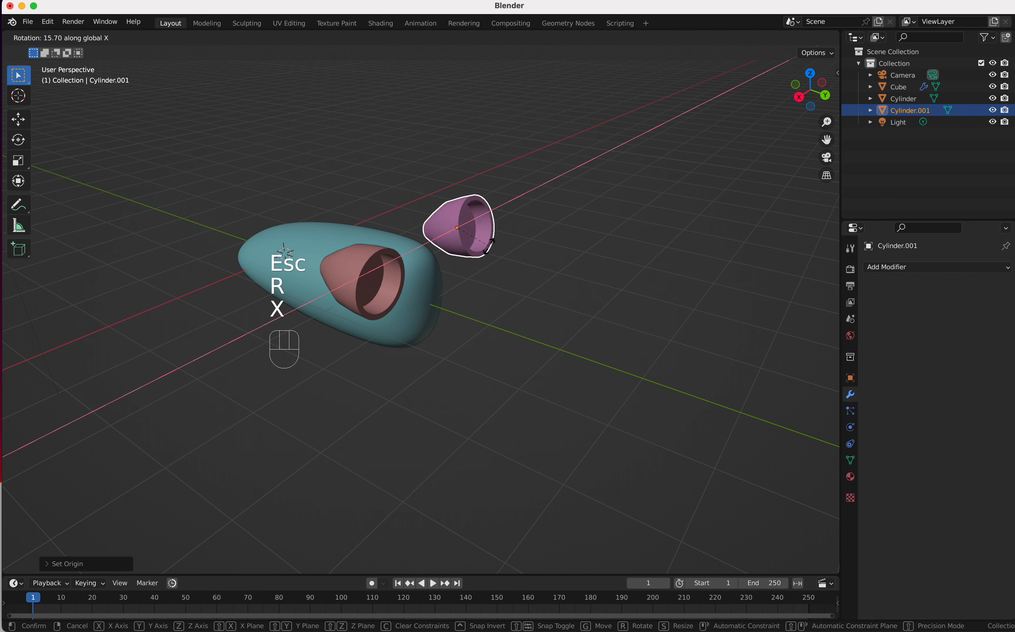
{"action": "key", "text": "Escape"}
Set the origin of the other engine, Cylinder, to its own geometry with Origin to Geometry.
{"action": "left_click", "coordinate": [387, 294]}
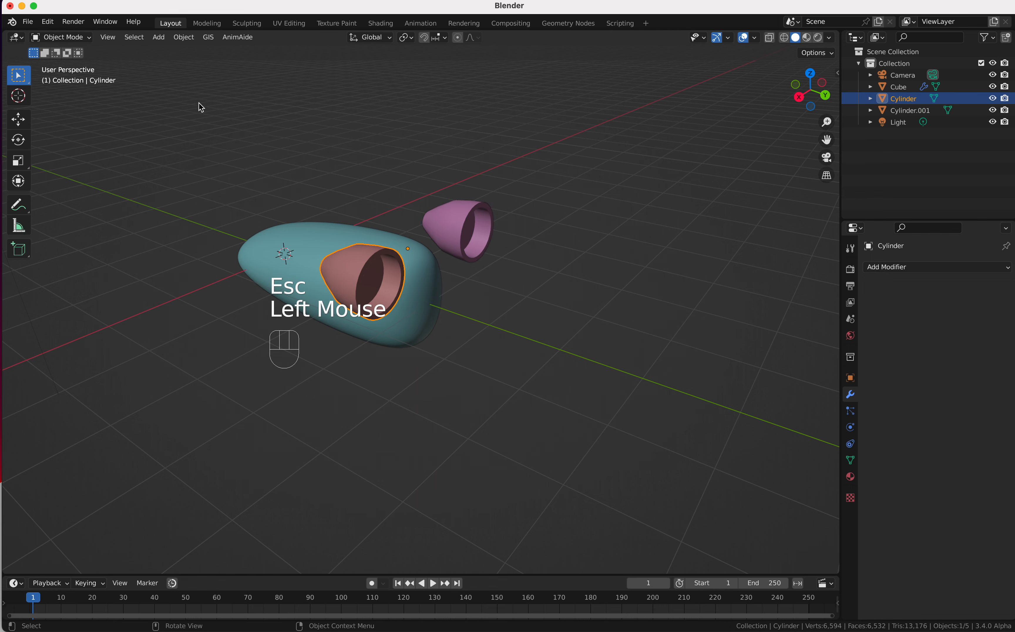
{"action": "left_click", "coordinate": [182, 38]}
{"action": "mouse_move", "coordinate": [206, 66]}
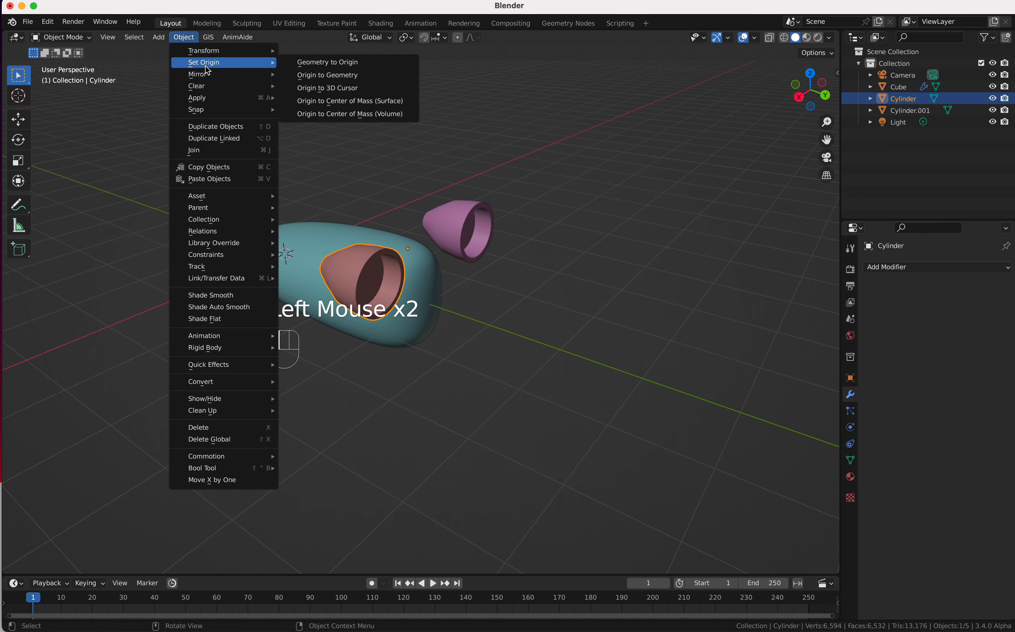
{"action": "left_click", "coordinate": [322, 75]}
Try to move the Cube body on its own, without the engines.
{"action": "scroll", "coordinate": [476, 186], "scroll_direction": "right", "scroll_amount": 5}
{"action": "scroll", "coordinate": [475, 185], "scroll_direction": "down", "scroll_amount": 3, "text": "shift"}
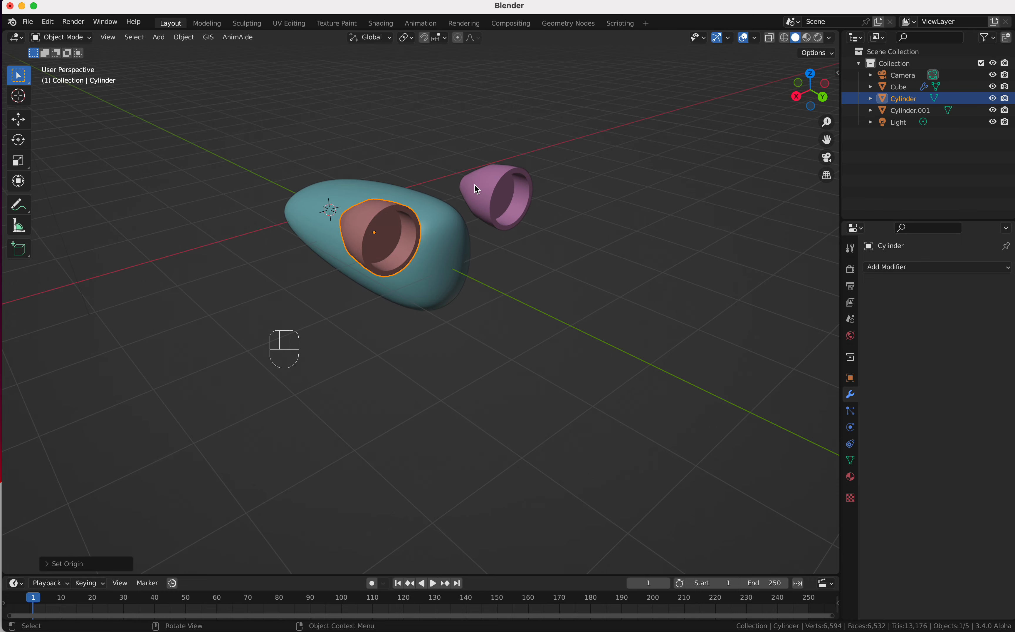
{"action": "scroll", "coordinate": [475, 185], "scroll_direction": "up", "scroll_amount": 4}
{"action": "scroll", "coordinate": [475, 185], "scroll_direction": "down", "scroll_amount": 5, "text": "super"}
{"action": "scroll", "coordinate": [475, 185], "scroll_direction": "down", "scroll_amount": 5}
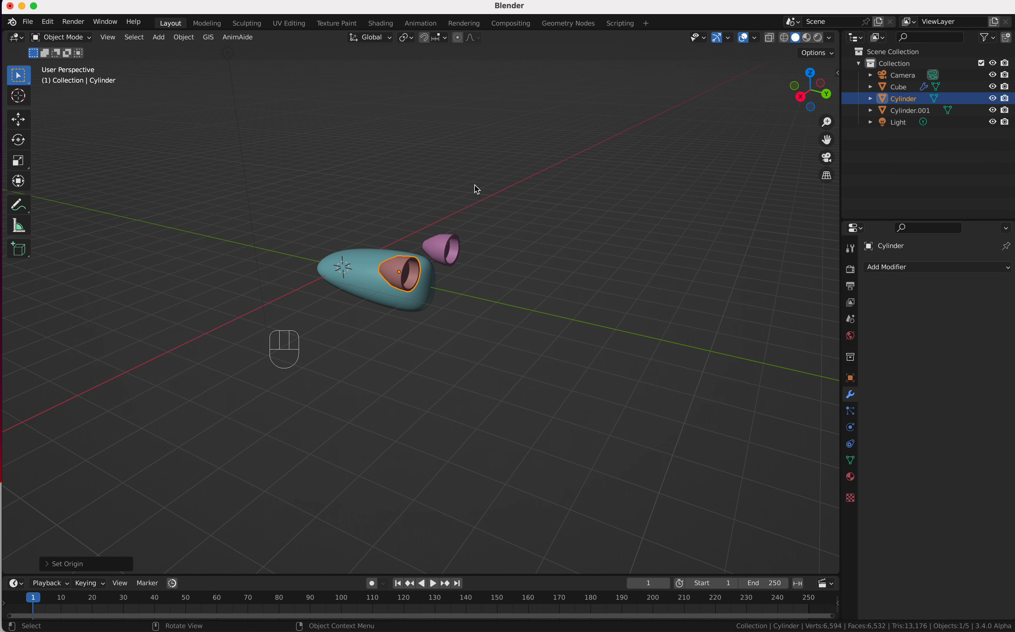
{"action": "scroll", "coordinate": [476, 185], "scroll_direction": "right", "scroll_amount": 4}
{"action": "left_click", "coordinate": [362, 287]}
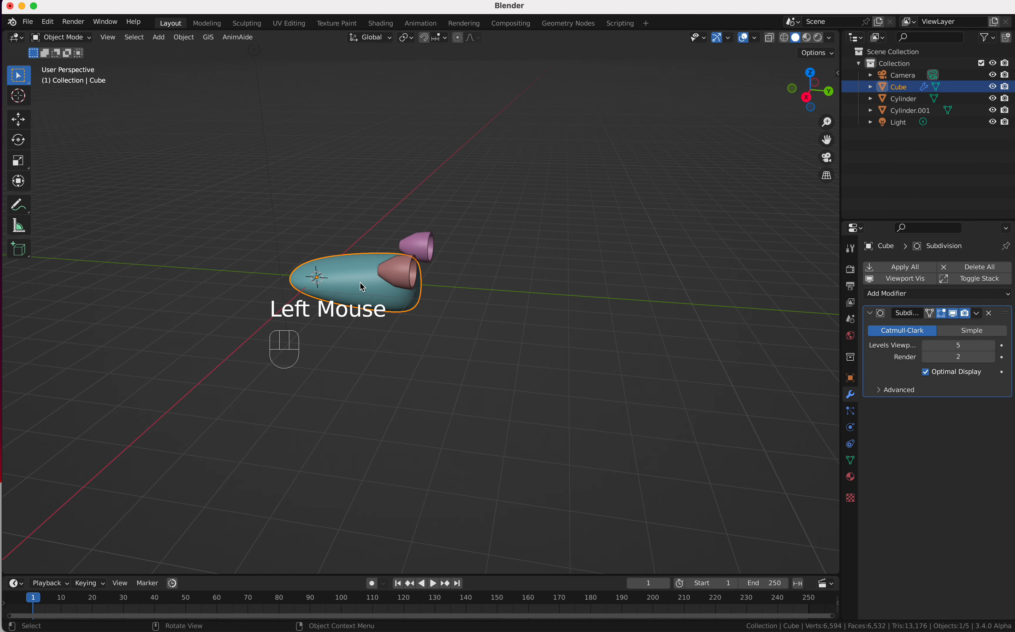
{"action": "key", "text": "g"}
{"action": "key", "text": "Escape"}
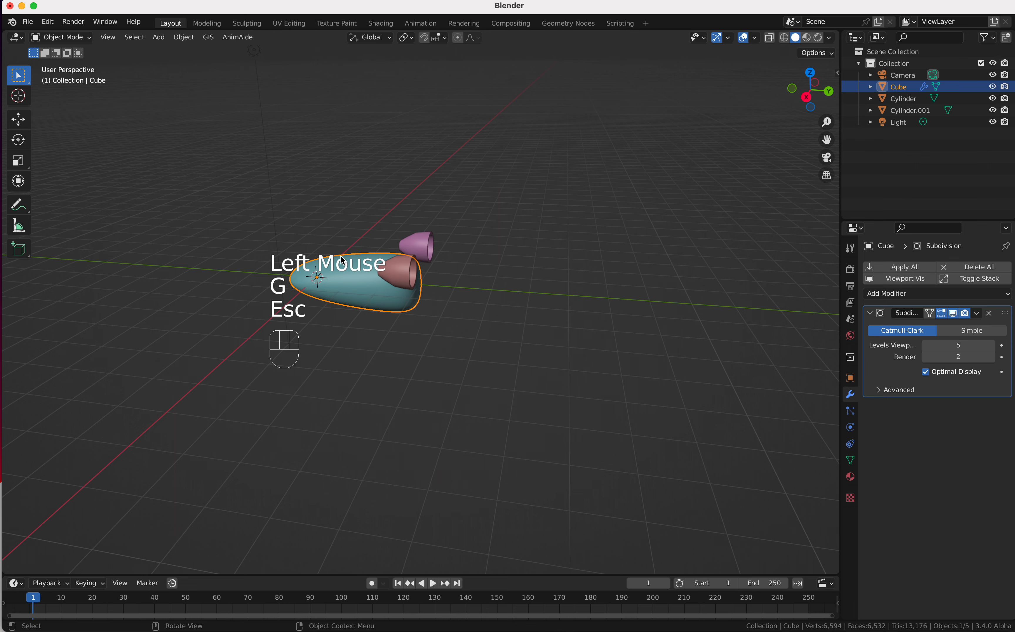
Select both engines with the Cube body as the active object, and parent them to it using Object (Keep Transform).
{"action": "scroll", "coordinate": [441, 265], "scroll_direction": "left", "scroll_amount": 4, "text": "shift"}
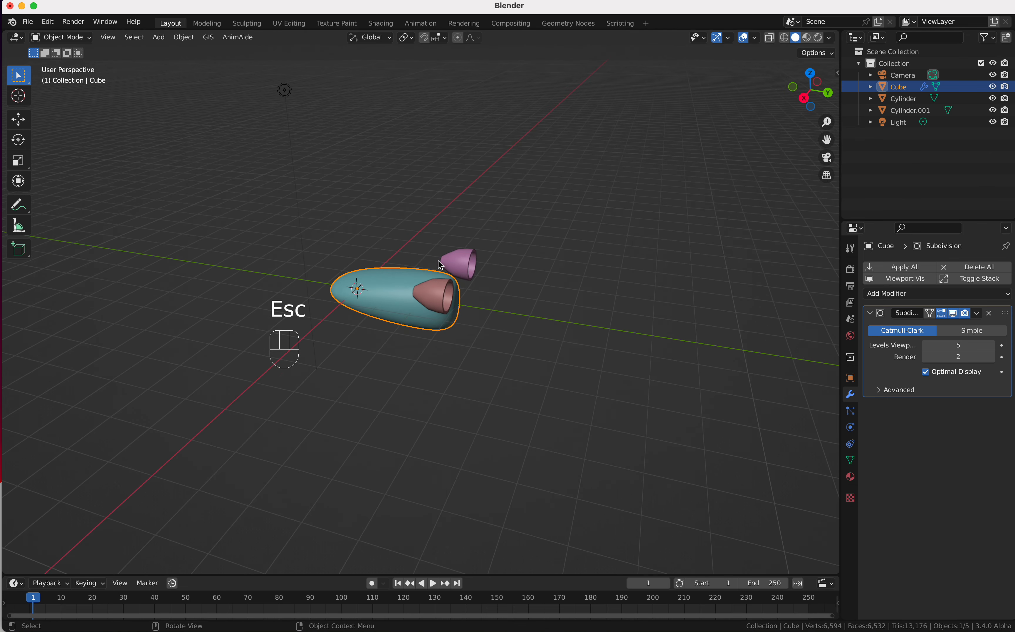
{"action": "scroll", "coordinate": [440, 263], "scroll_direction": "up", "scroll_amount": 4, "text": "super"}
{"action": "scroll", "coordinate": [438, 259], "scroll_direction": "down", "scroll_amount": 3, "text": "shift"}
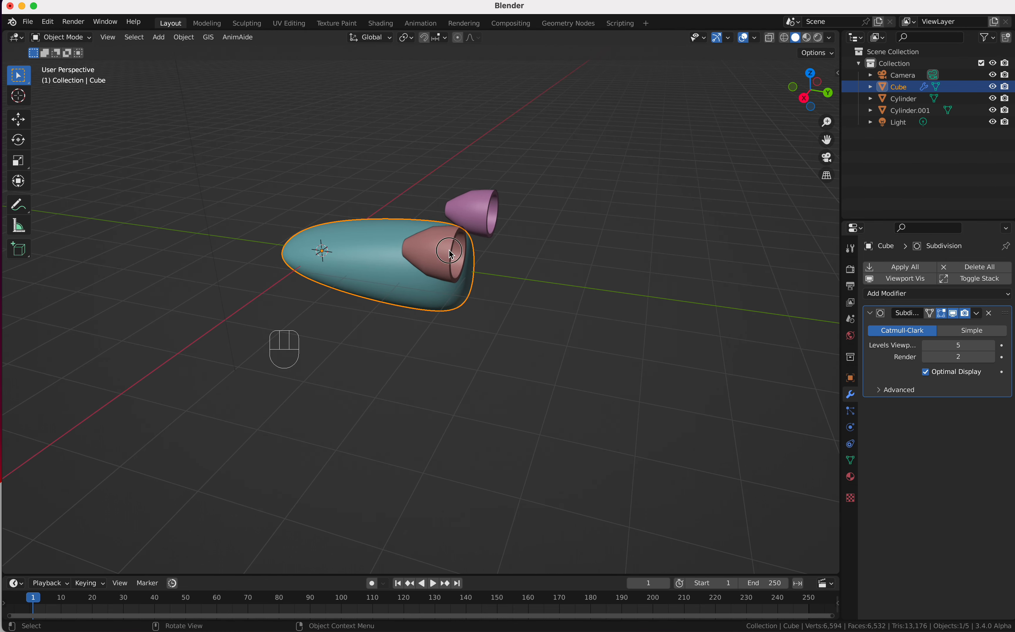
{"action": "left_click", "coordinate": [450, 253]}
{"action": "left_click", "coordinate": [480, 224], "text": "shift"}
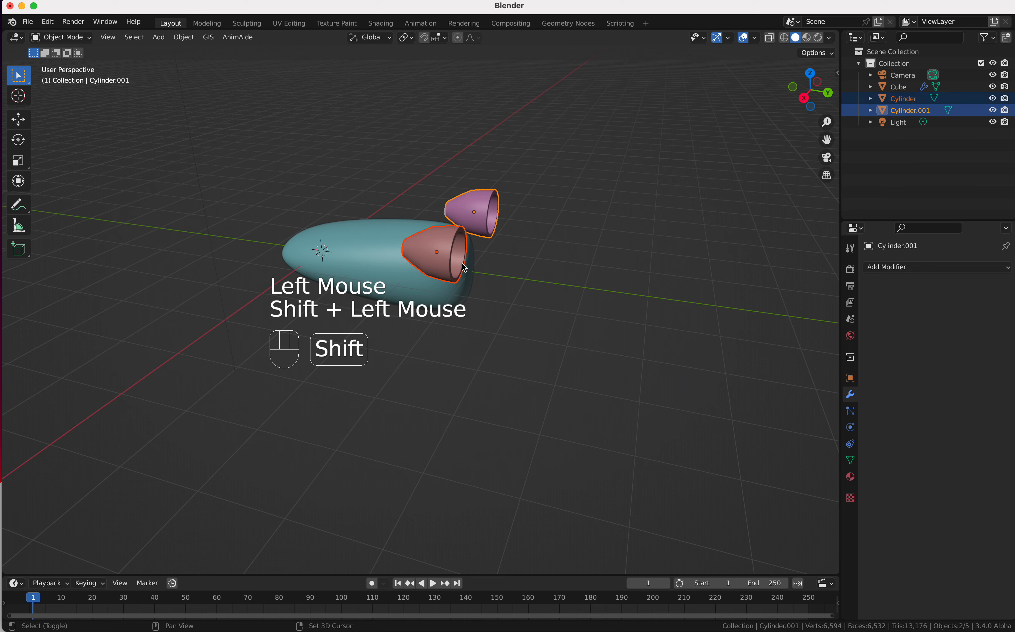
{"action": "left_click", "coordinate": [393, 256], "text": "shift"}
{"action": "left_click", "coordinate": [391, 259], "text": "shift"}
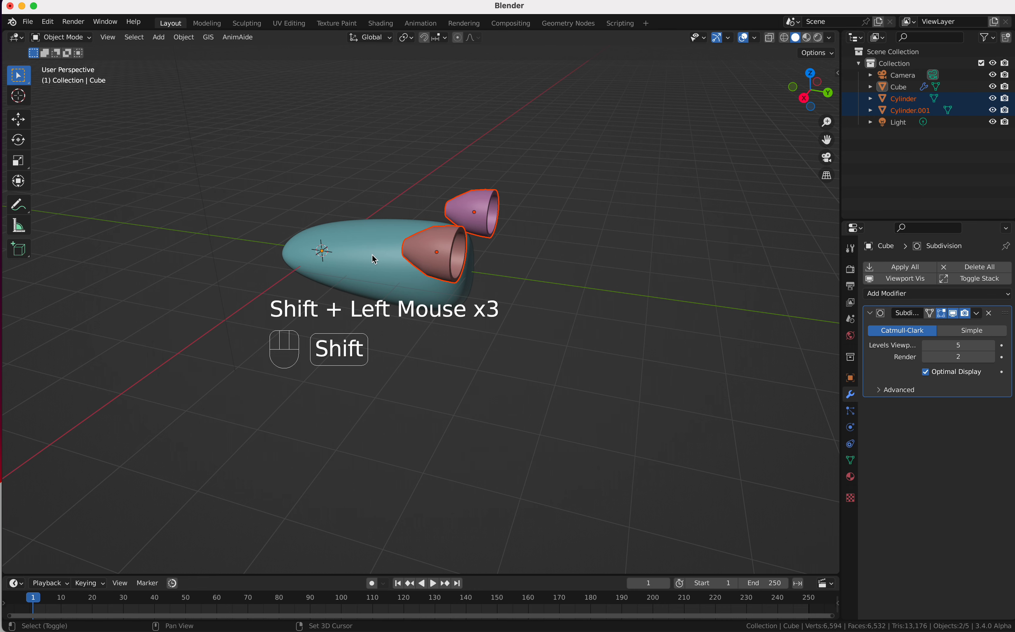
{"action": "left_click", "coordinate": [376, 261], "text": "shift"}
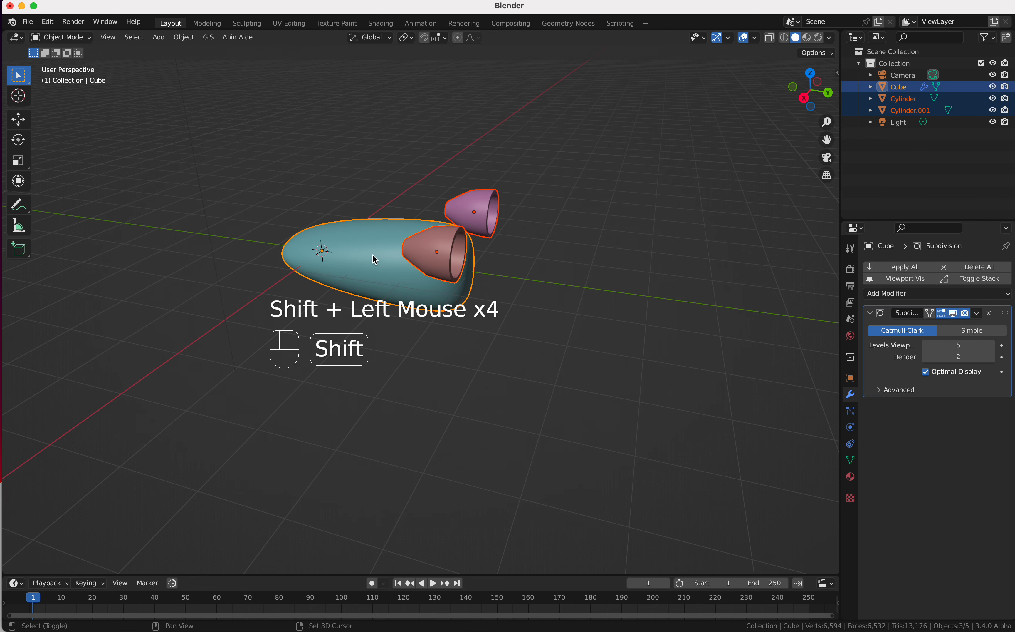
{"action": "scroll", "coordinate": [364, 260], "scroll_direction": "left", "scroll_amount": 3}
{"action": "scroll", "coordinate": [364, 259], "scroll_direction": "down", "scroll_amount": 3, "text": "super"}
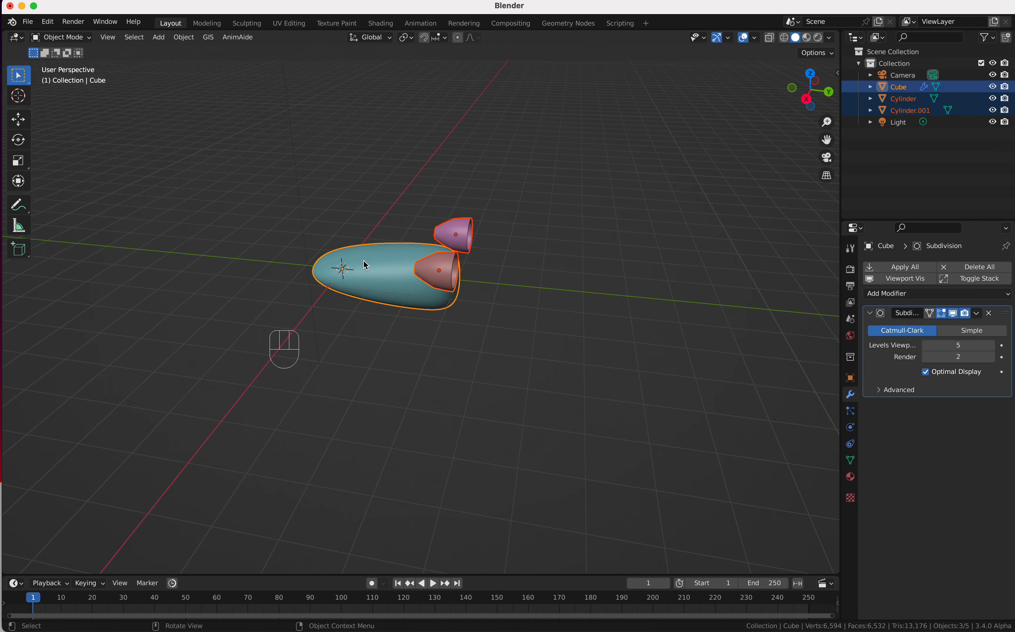
{"action": "key", "text": "ctrl+p"}
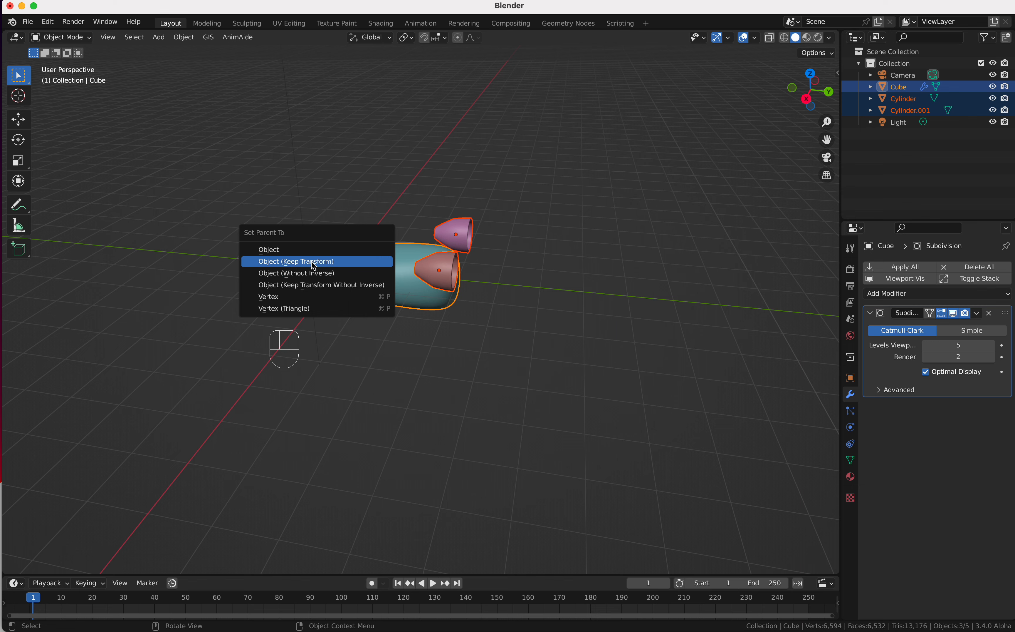
{"action": "left_click", "coordinate": [336, 260]}
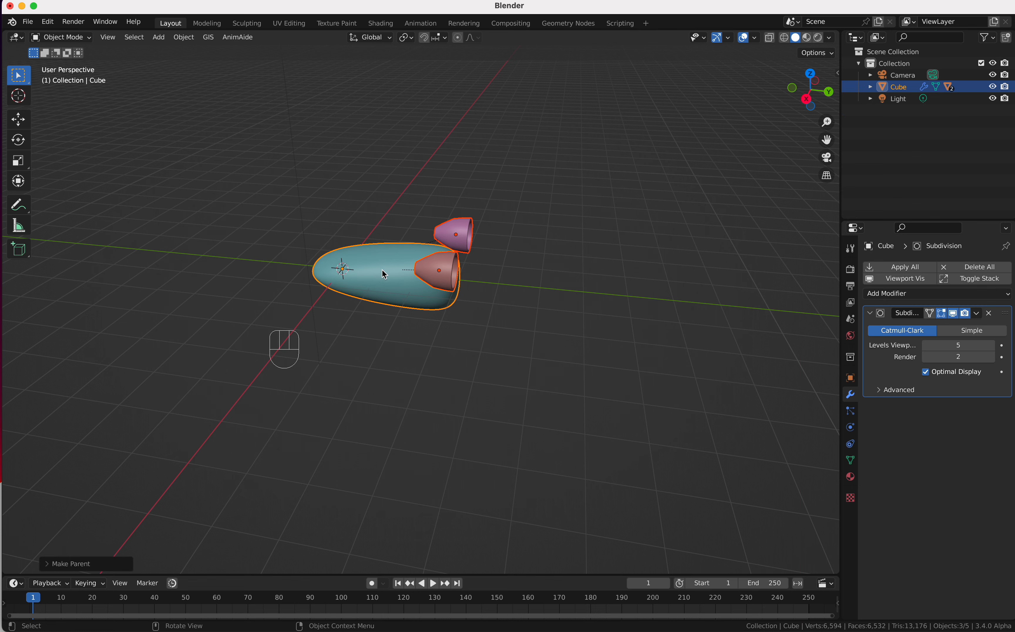
Try to move the Cube body together with its parented engines.
{"action": "key", "text": "g"}
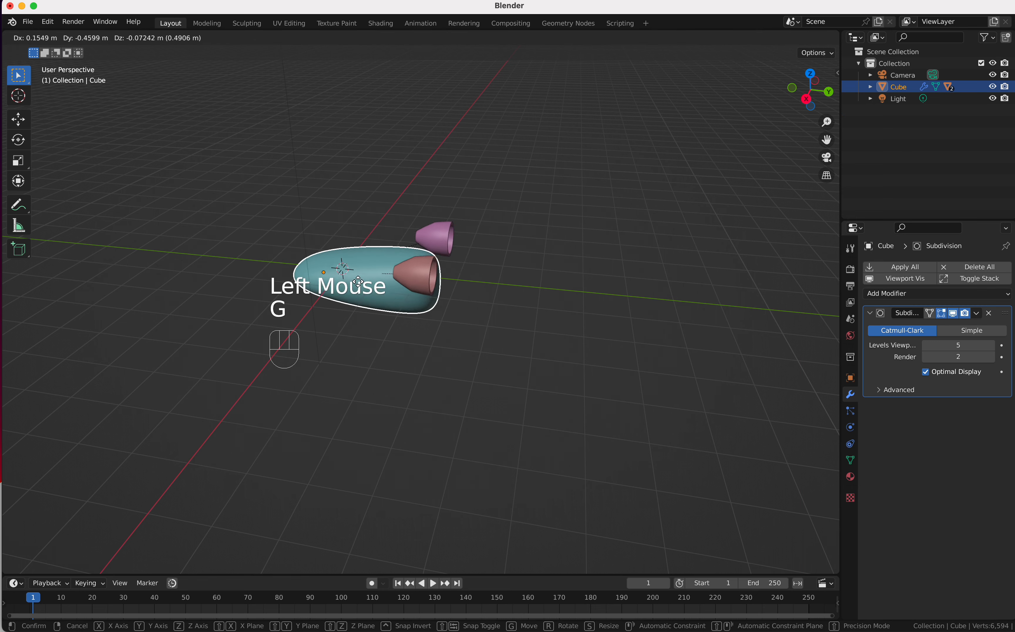
{"action": "key", "text": "Escape"}
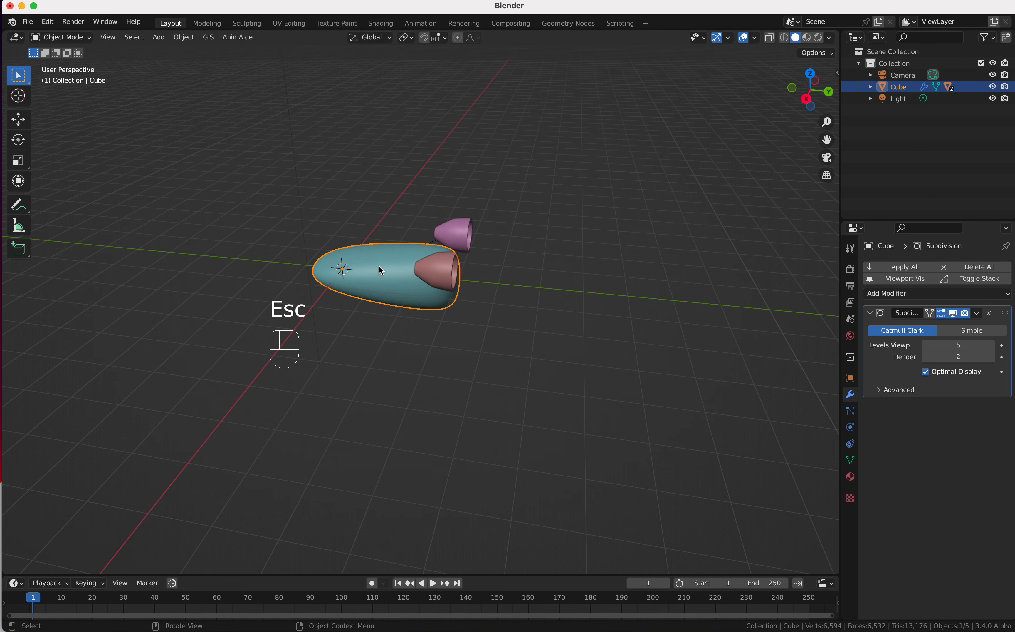
{"action": "scroll", "coordinate": [379, 265], "scroll_direction": "left", "scroll_amount": 4}
{"action": "scroll", "coordinate": [378, 265], "scroll_direction": "right", "scroll_amount": 4, "text": "shift"}
{"action": "scroll", "coordinate": [378, 265], "scroll_direction": "right", "scroll_amount": 10}
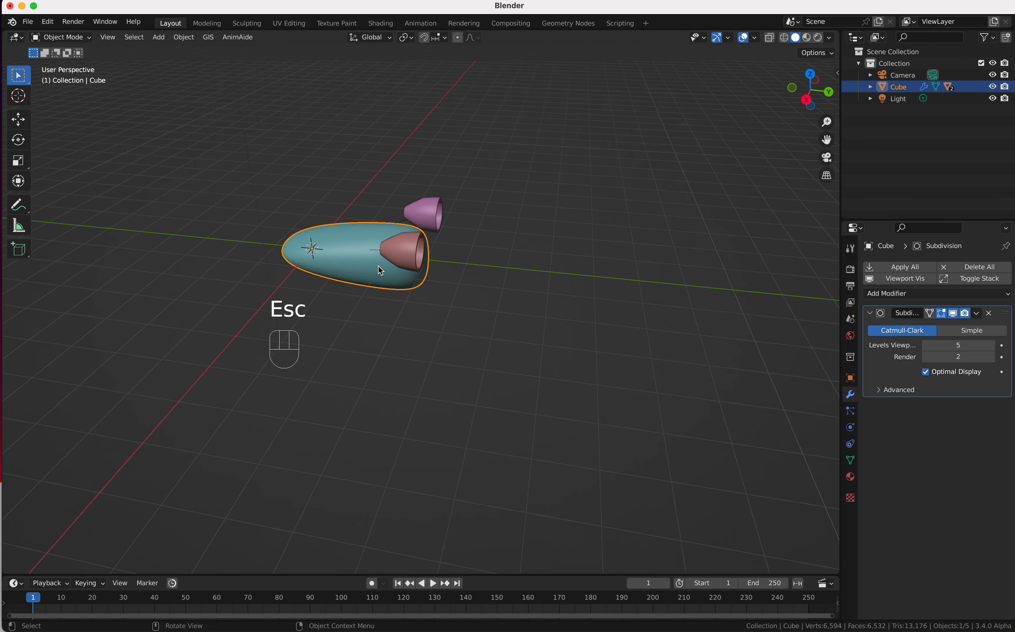
{"action": "scroll", "coordinate": [379, 265], "scroll_direction": "up", "scroll_amount": 2, "text": "shift"}
Select the parented engines individually and together, and examine their placement on the body from several sides.
{"action": "left_click", "coordinate": [405, 262]}
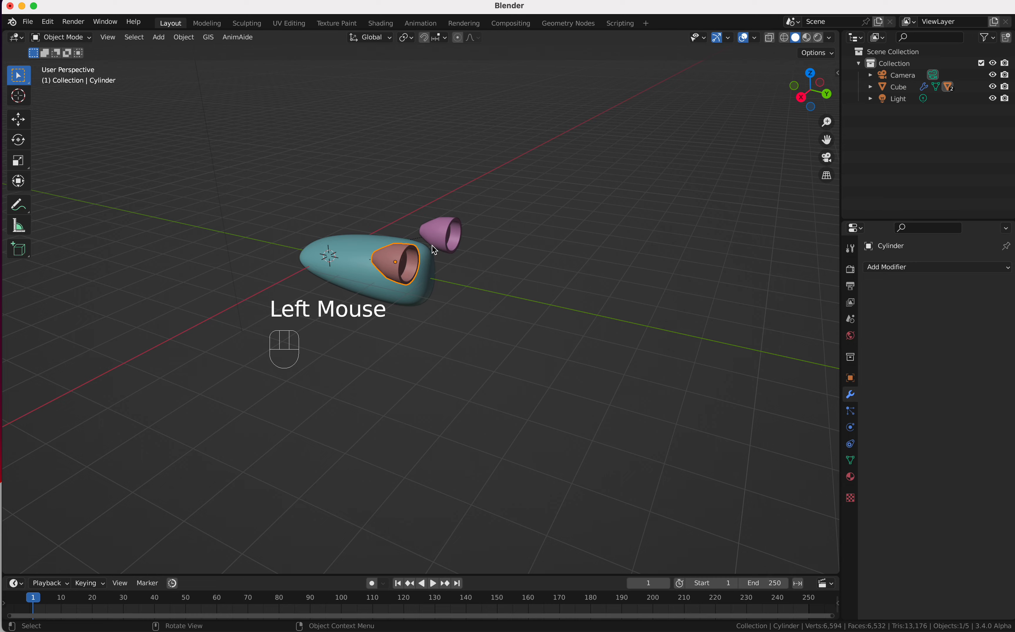
{"action": "left_click", "coordinate": [442, 245]}
{"action": "scroll", "coordinate": [441, 245], "scroll_direction": "right", "scroll_amount": 5}
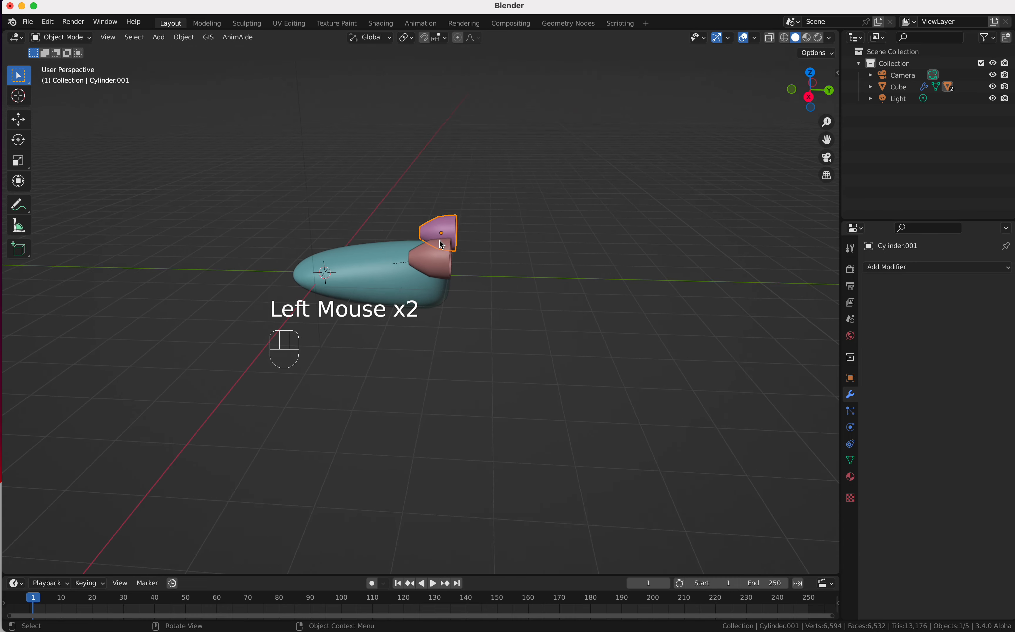
{"action": "left_click", "coordinate": [449, 270], "text": "shift"}
{"action": "scroll", "coordinate": [449, 270], "scroll_direction": "left", "scroll_amount": 8}
{"action": "scroll", "coordinate": [449, 269], "scroll_direction": "right", "scroll_amount": 8}
{"action": "scroll", "coordinate": [449, 269], "scroll_direction": "left", "scroll_amount": 4}
{"action": "scroll", "coordinate": [449, 269], "scroll_direction": "left", "scroll_amount": 3, "text": "shift"}
{"action": "scroll", "coordinate": [449, 270], "scroll_direction": "right", "scroll_amount": 5}
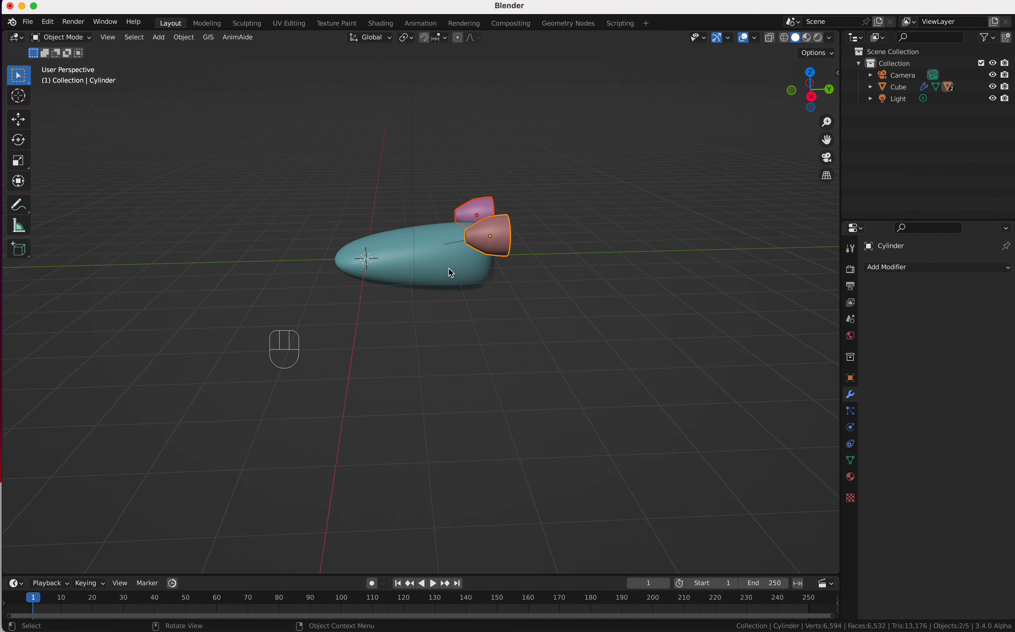
{"action": "scroll", "coordinate": [449, 269], "scroll_direction": "up", "scroll_amount": 3}
Duplicate both engines and place the copies near the body's nose, about 2.69 m along negative global Y.
{"action": "left_click", "coordinate": [499, 250]}
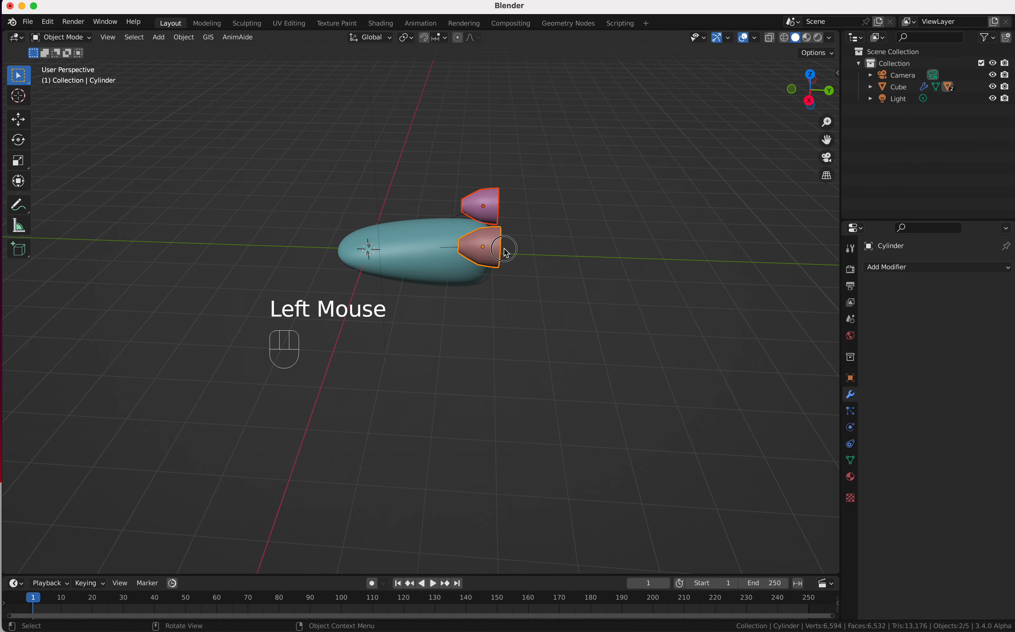
{"action": "left_click", "coordinate": [494, 207], "text": "shift"}
{"action": "scroll", "coordinate": [494, 209], "scroll_direction": "left", "scroll_amount": 3}
{"action": "key", "text": "shift"}
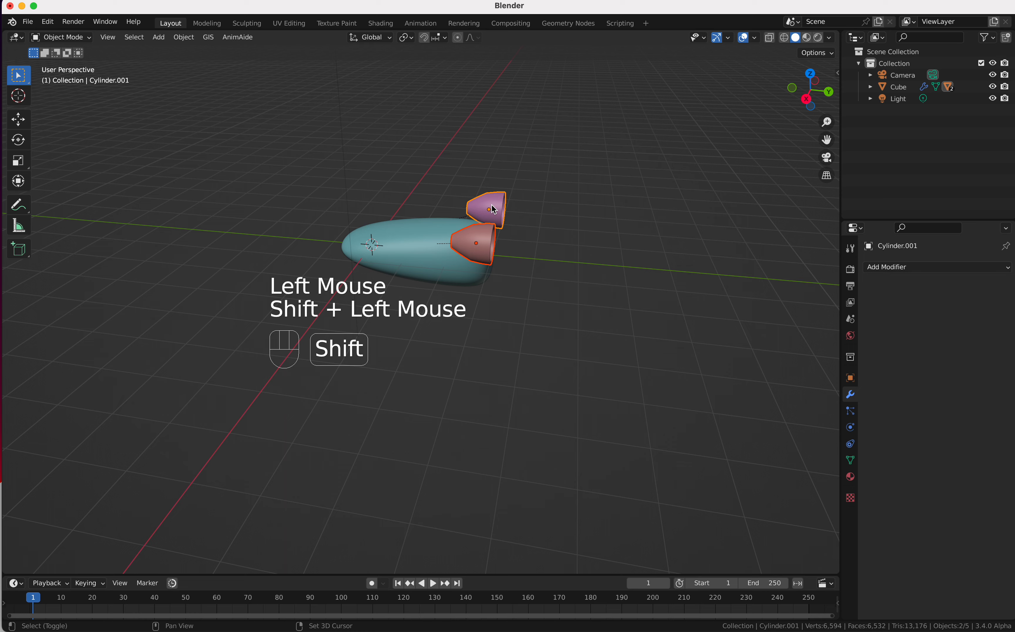
{"action": "key", "text": "shift+d"}
{"action": "key", "text": "y"}
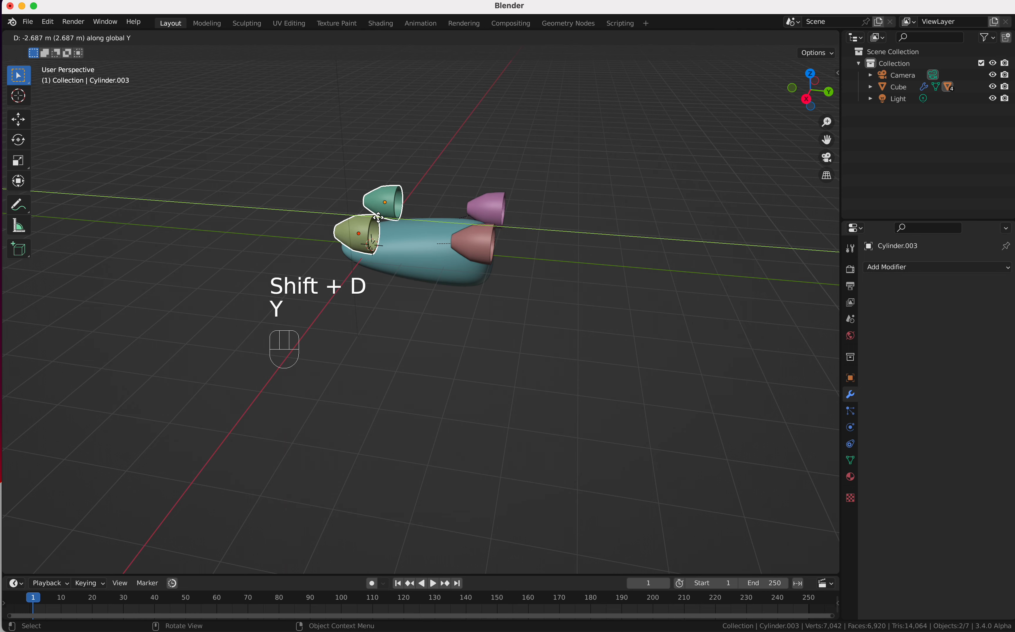
{"action": "left_click", "coordinate": [378, 218]}
Lower the two duplicated front engines by about 0.09 m along the global Z axis.
{"action": "scroll", "coordinate": [377, 227], "scroll_direction": "left", "scroll_amount": 5}
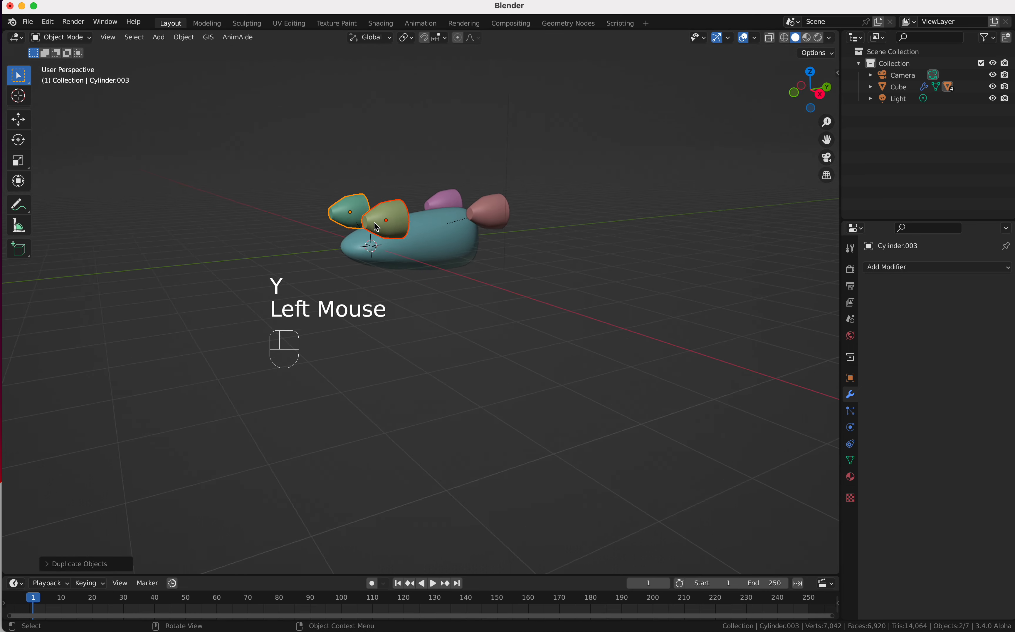
{"action": "scroll", "coordinate": [377, 227], "scroll_direction": "left", "scroll_amount": 10}
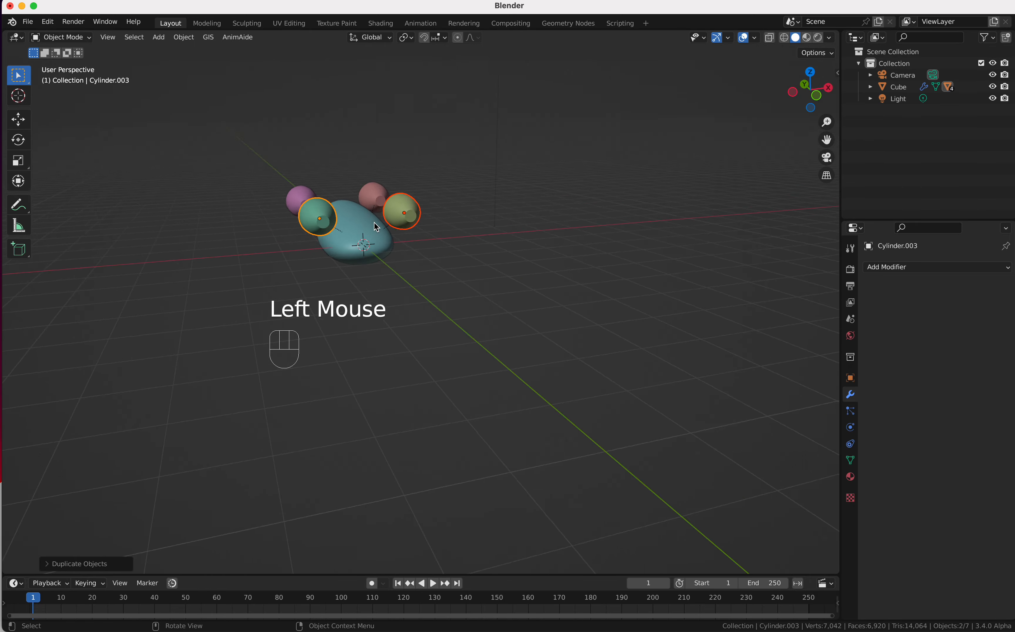
{"action": "scroll", "coordinate": [377, 227], "scroll_direction": "left", "scroll_amount": 8}
{"action": "key", "text": "g"}
{"action": "key", "text": "z"}
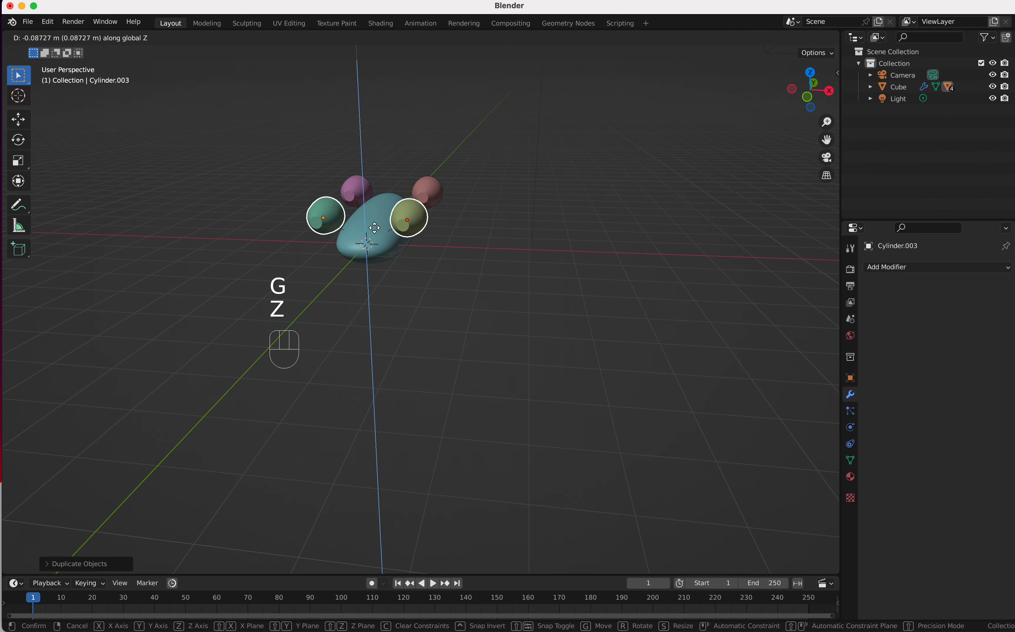
{"action": "left_click", "coordinate": [376, 229]}
Clear the selection and add a Cube empty at the world origin.
{"action": "scroll", "coordinate": [376, 236], "scroll_direction": "left", "scroll_amount": 8}
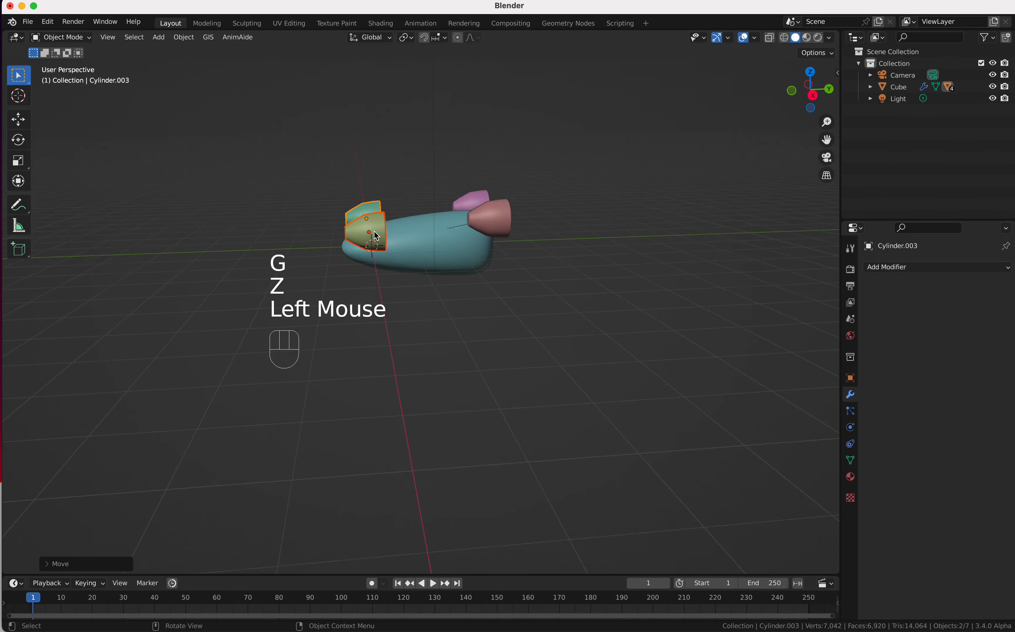
{"action": "scroll", "coordinate": [377, 235], "scroll_direction": "left", "scroll_amount": 8}
{"action": "scroll", "coordinate": [377, 236], "scroll_direction": "left", "scroll_amount": 10}
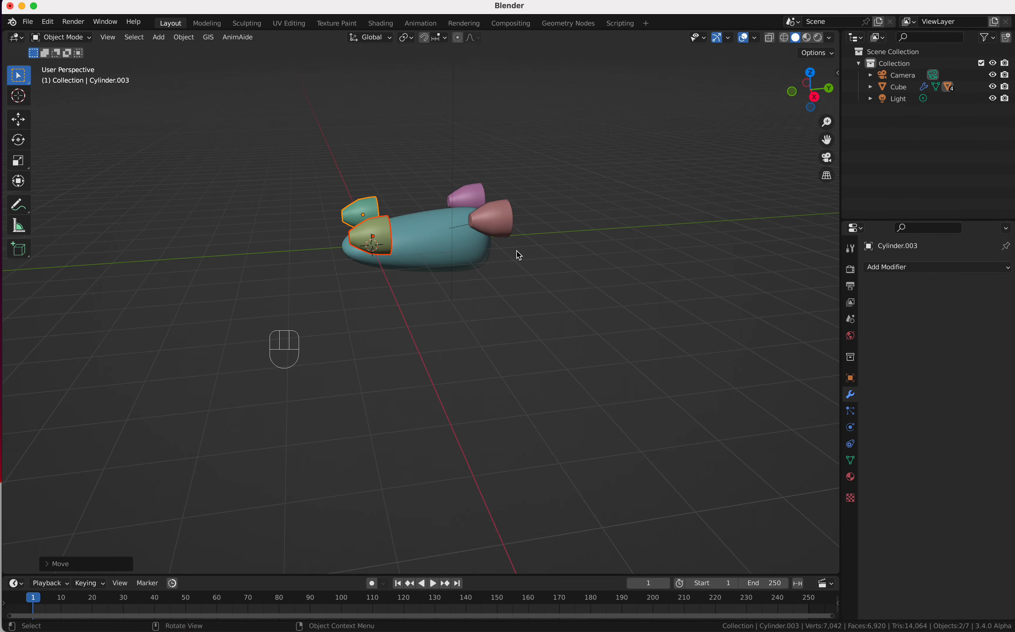
{"action": "scroll", "coordinate": [501, 268], "scroll_direction": "left", "scroll_amount": 10}
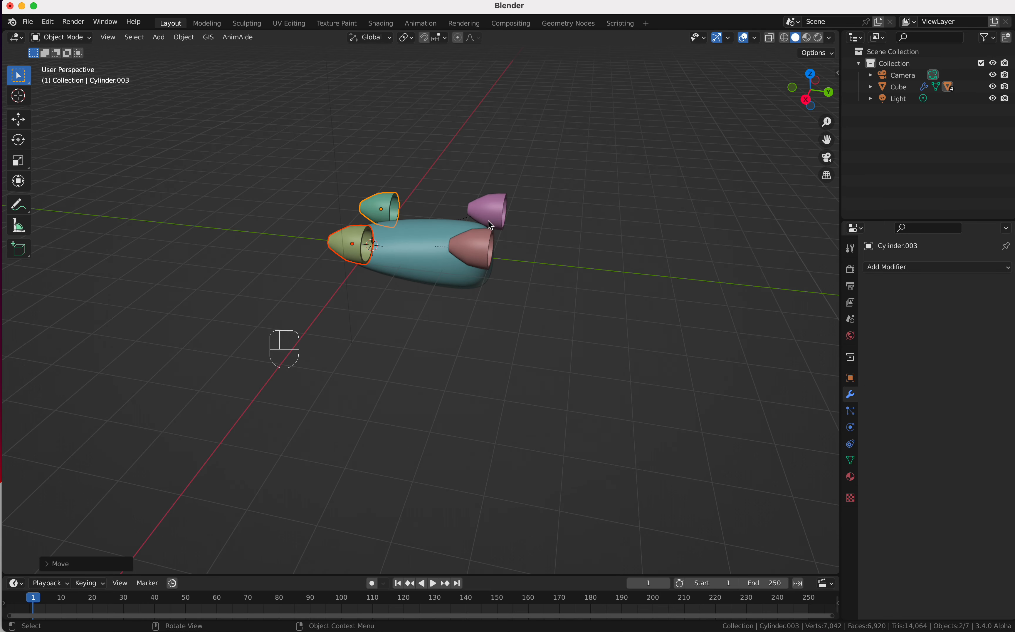
{"action": "left_click", "coordinate": [472, 316]}
{"action": "scroll", "coordinate": [471, 315], "scroll_direction": "left", "scroll_amount": 10}
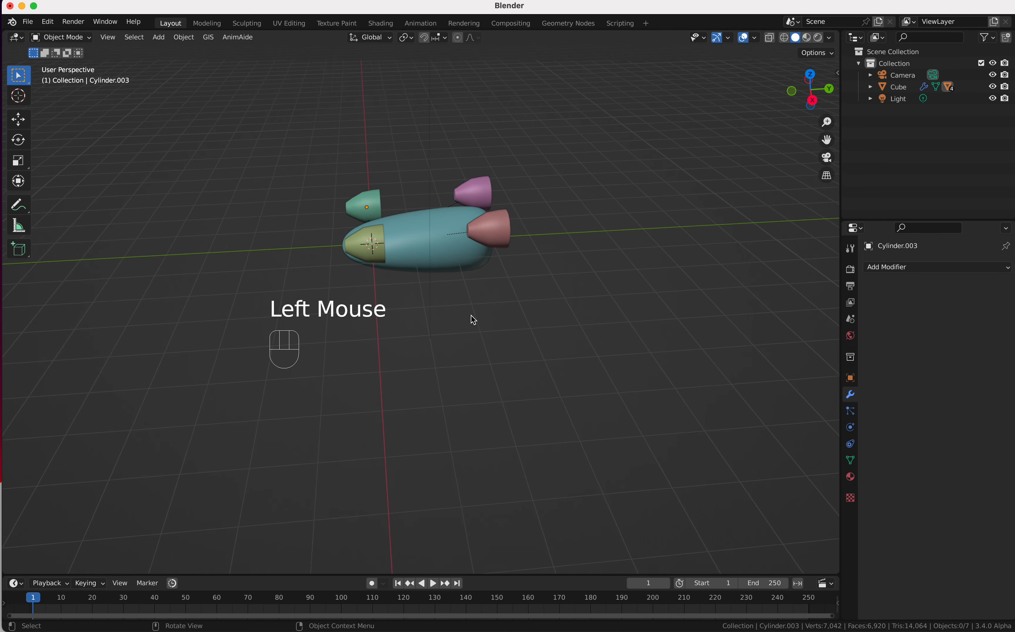
{"action": "key", "text": "shift+a"}
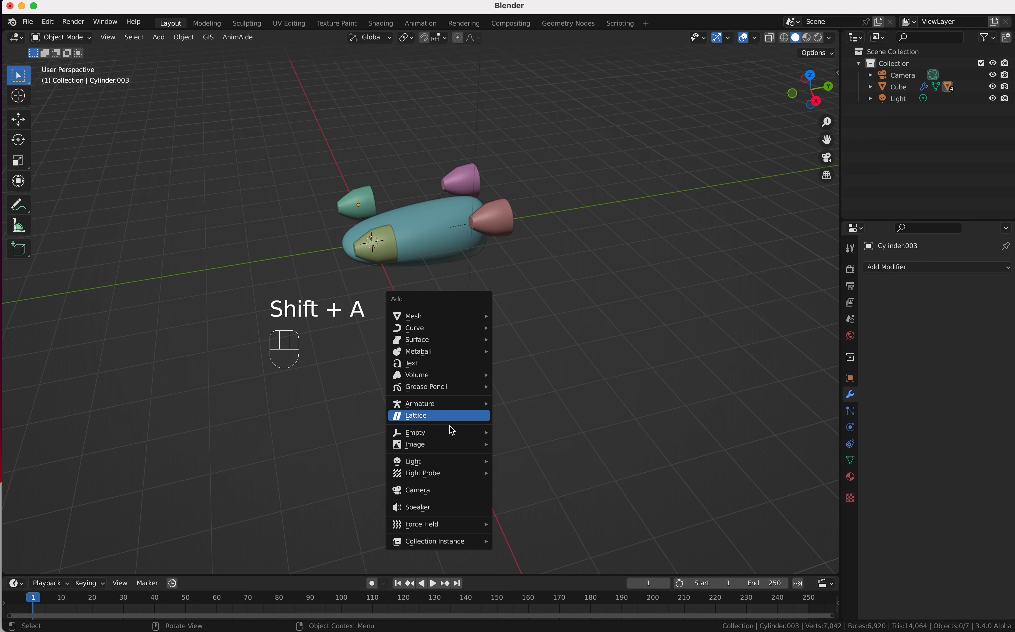
{"action": "mouse_move", "coordinate": [452, 435]}
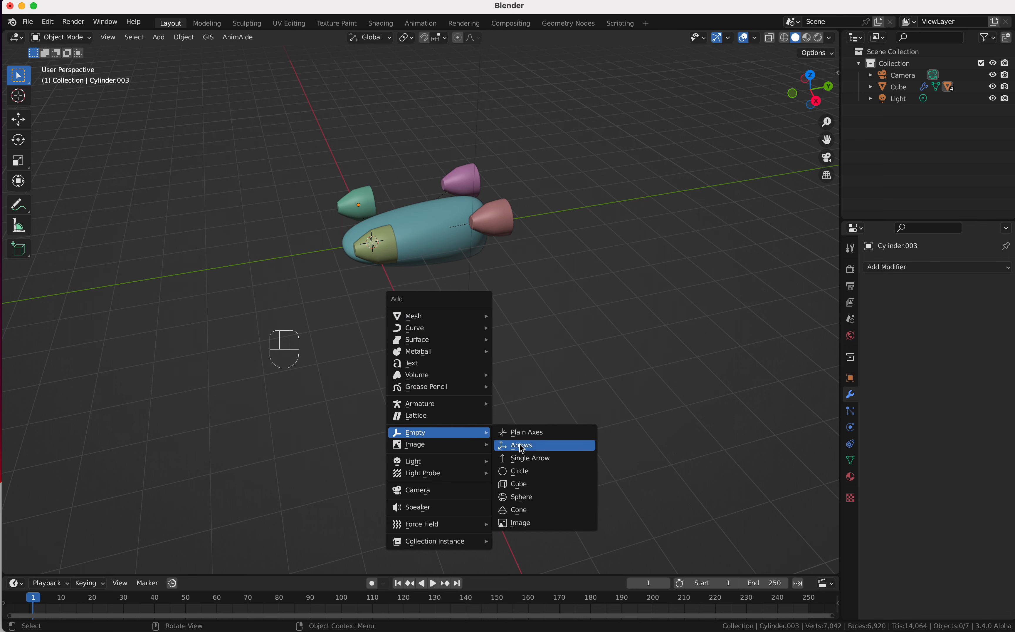
{"action": "left_click", "coordinate": [542, 484]}
{"action": "scroll", "coordinate": [483, 353], "scroll_direction": "down", "scroll_amount": 5}
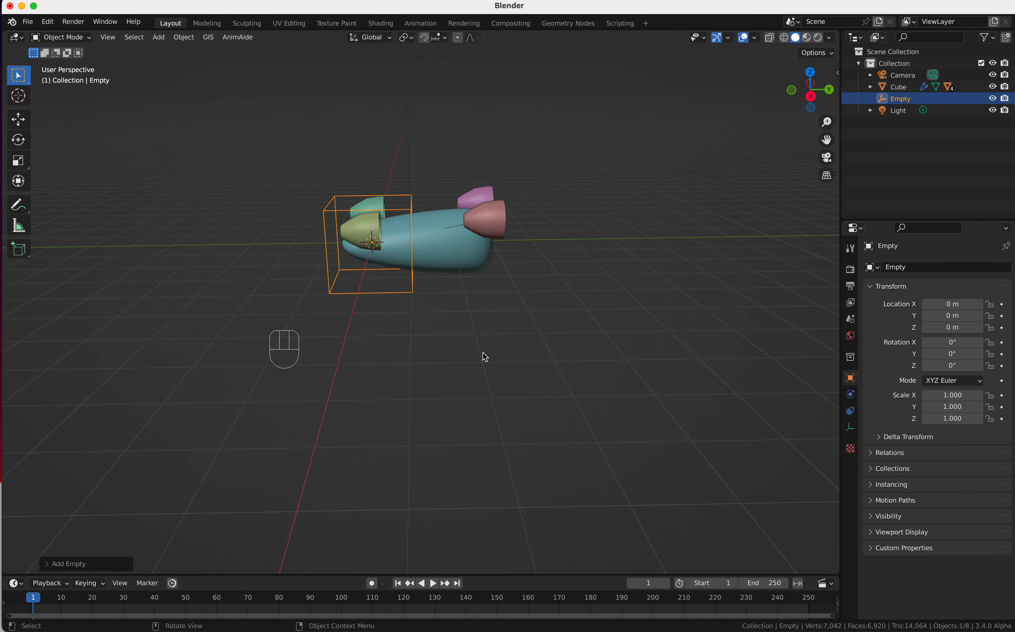
Raise the cube empty about 1.33 m along global Z and move it about 1.25 m along global Y, above the ship body.
{"action": "key", "text": "g"}
{"action": "key", "text": "z"}
{"action": "left_click", "coordinate": [477, 299]}
{"action": "key", "text": "g"}
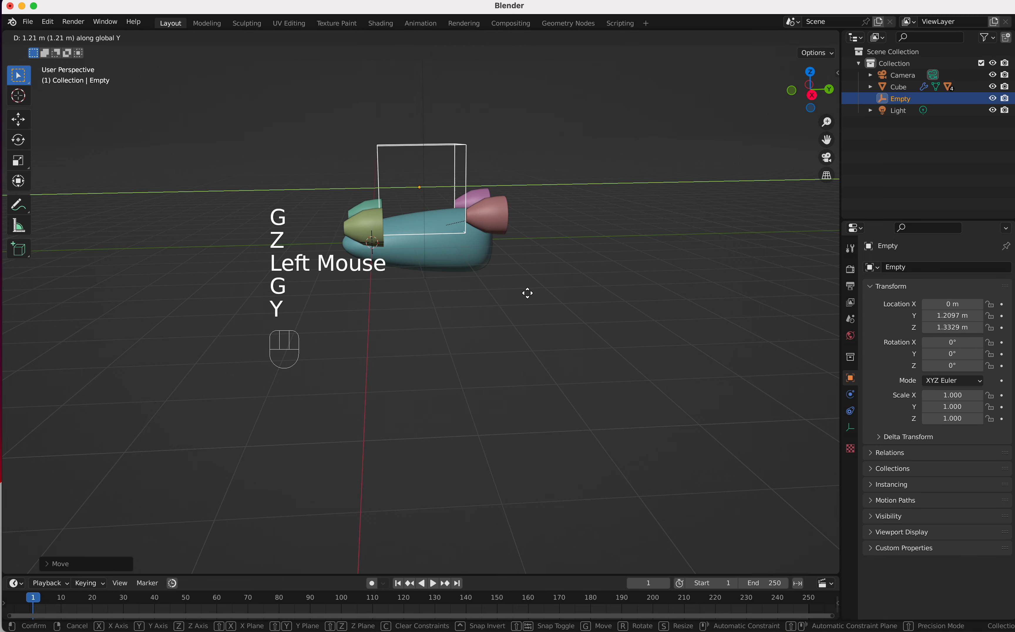
{"action": "left_click", "coordinate": [527, 292]}
{"action": "scroll", "coordinate": [526, 293], "scroll_direction": "right", "scroll_amount": 5}
{"action": "scroll", "coordinate": [527, 293], "scroll_direction": "right", "scroll_amount": 3}
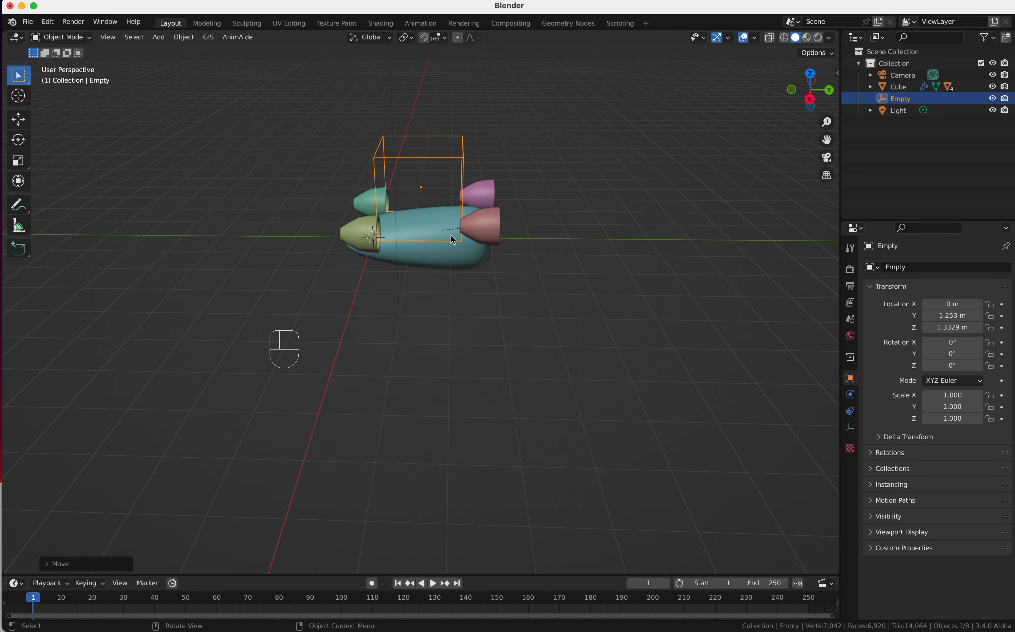
Parent the cube empty to the ship body using Object (Keep Transform).
{"action": "left_click", "coordinate": [465, 166]}
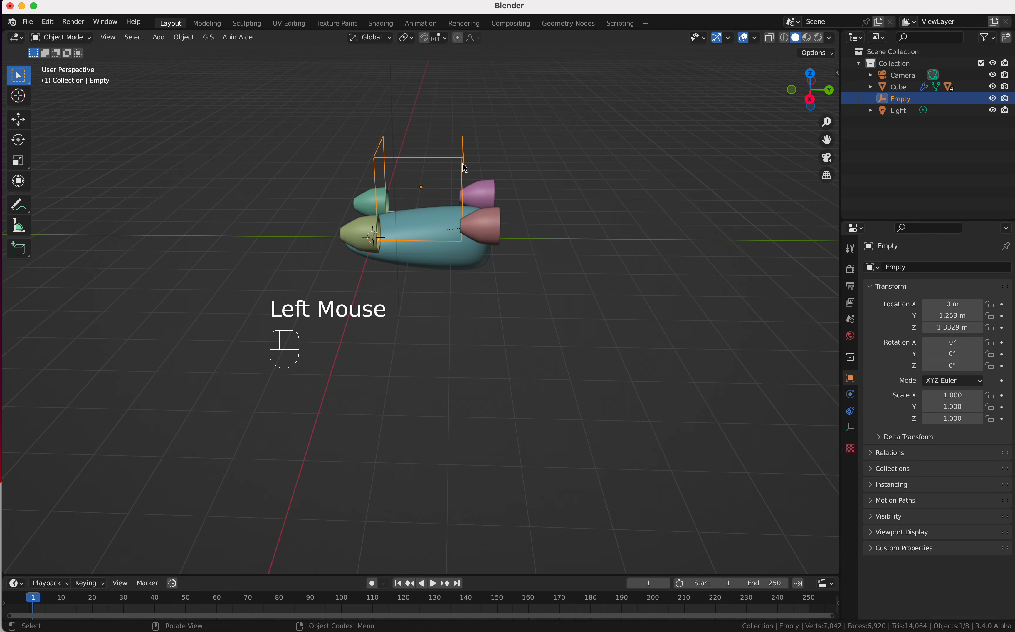
{"action": "left_click", "coordinate": [445, 263], "text": "shift"}
{"action": "key", "text": "ctrl+p"}
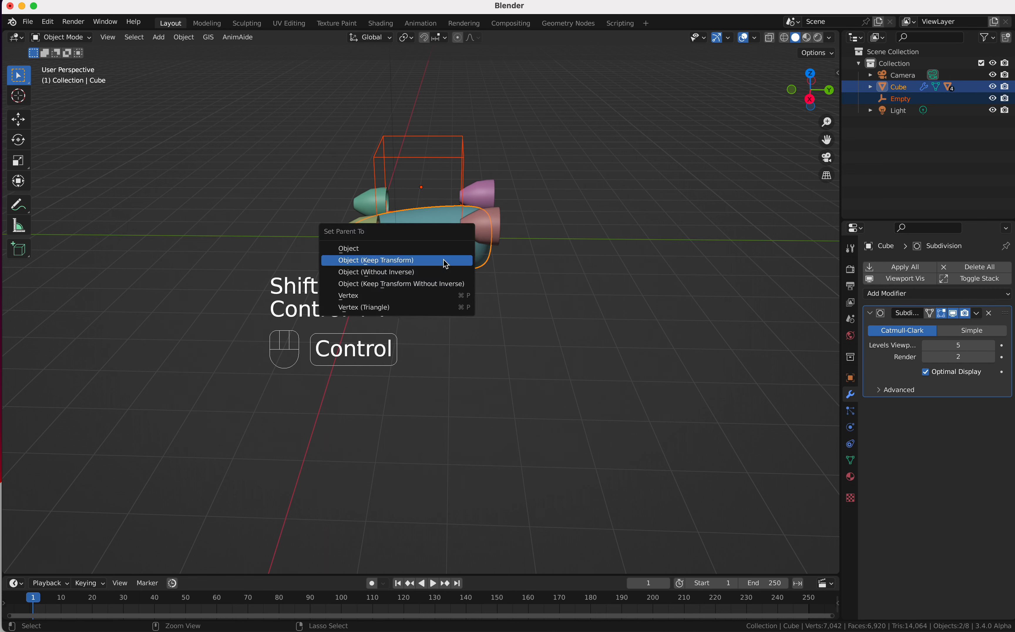
{"action": "left_click", "coordinate": [446, 260]}
{"action": "left_click", "coordinate": [442, 261]}
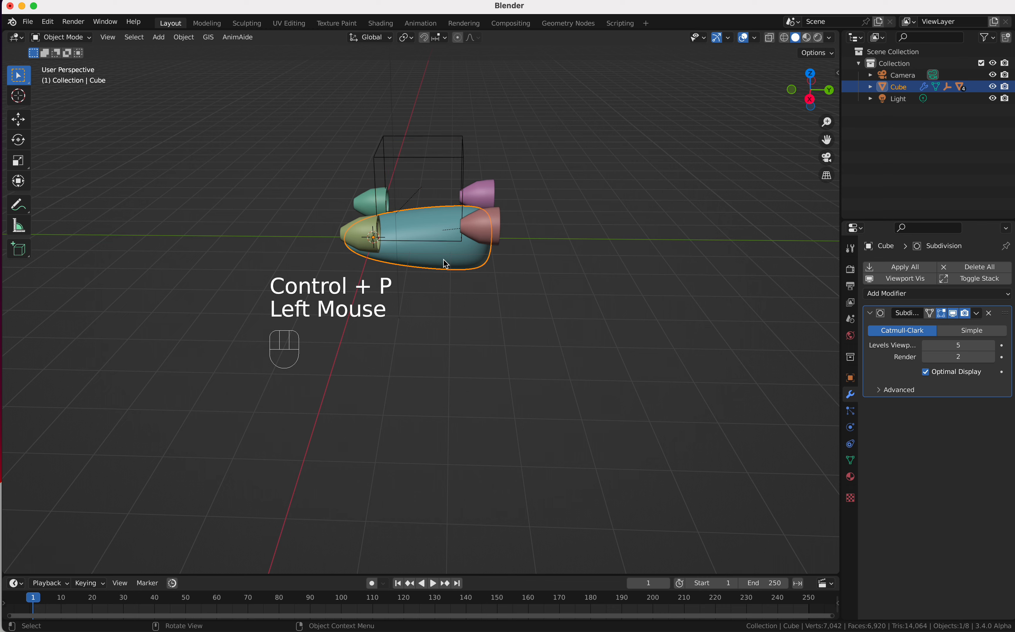
Try moving the ship body with its parented objects and rotating the empty about the global Z axis.
{"action": "key", "text": "g"}
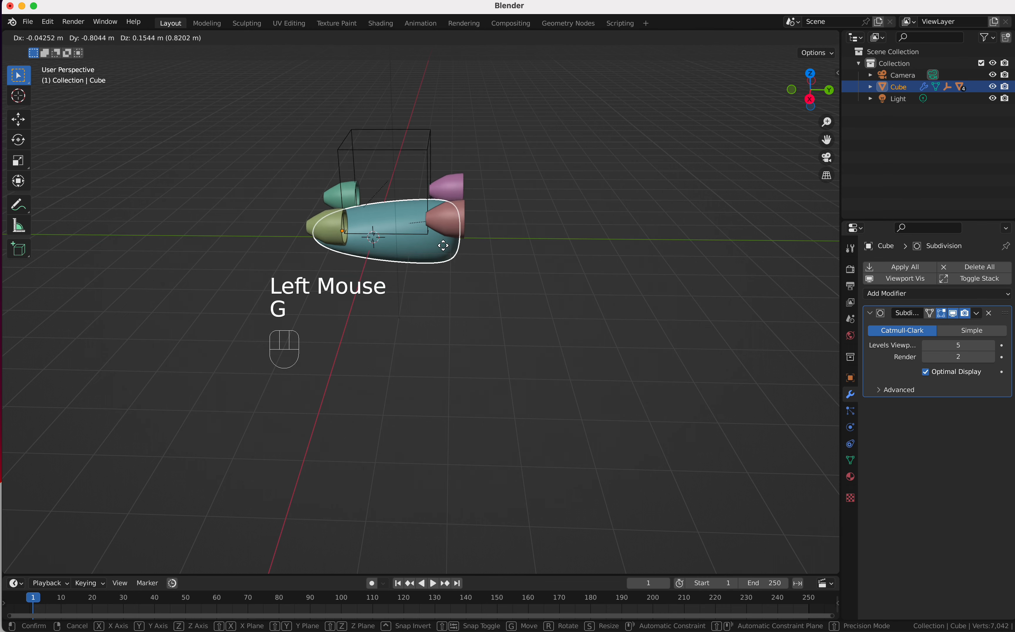
{"action": "key", "text": "Escape"}
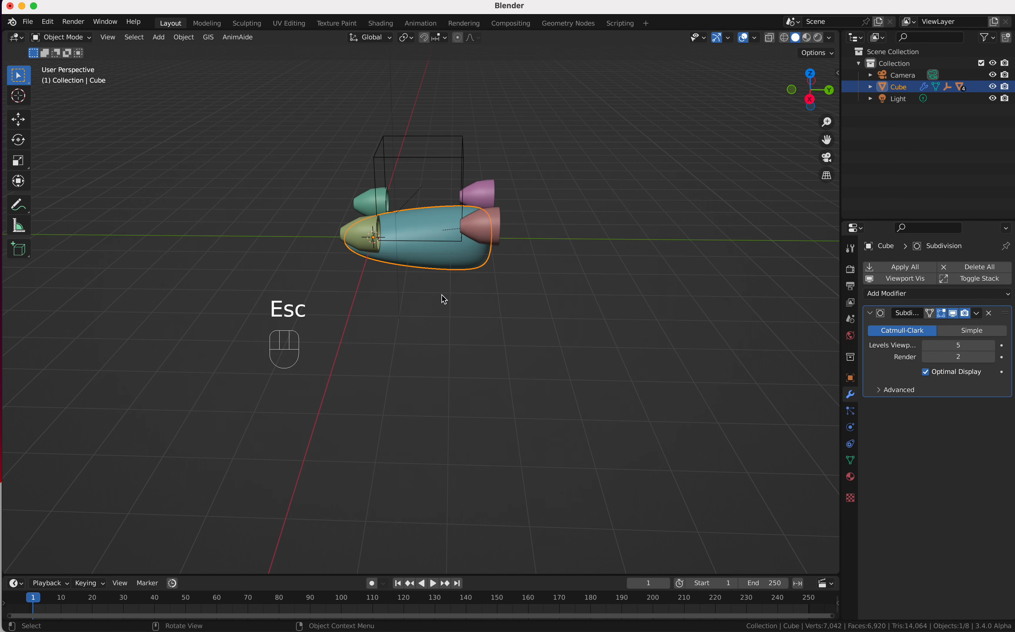
{"action": "middle_click_drag", "start_coordinate": [442, 297], "coordinate": [444, 299]}
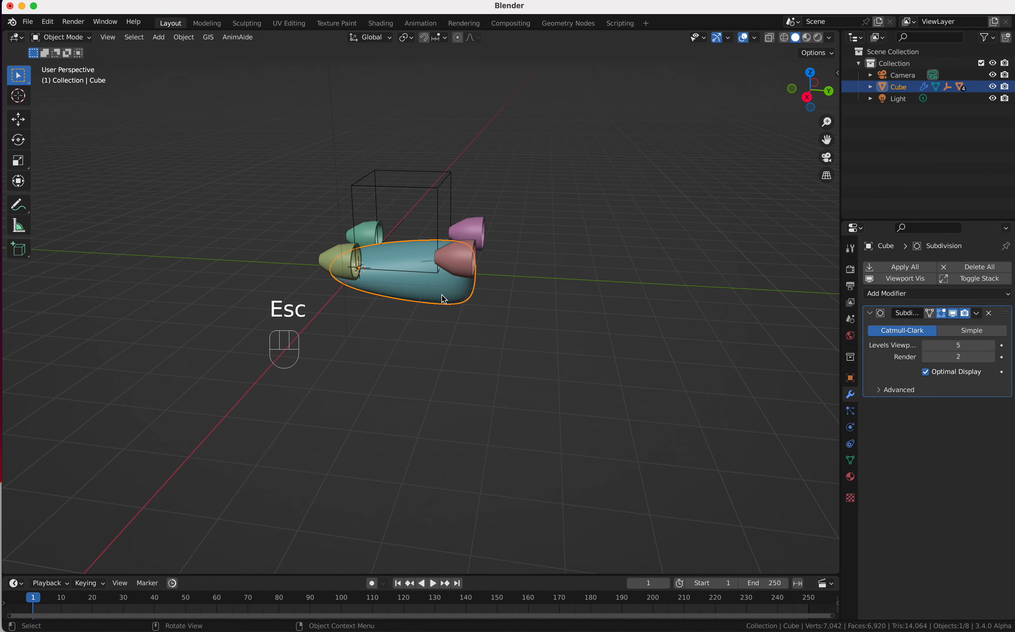
{"action": "left_click", "coordinate": [440, 208]}
{"action": "key", "text": "r"}
{"action": "key", "text": "z"}
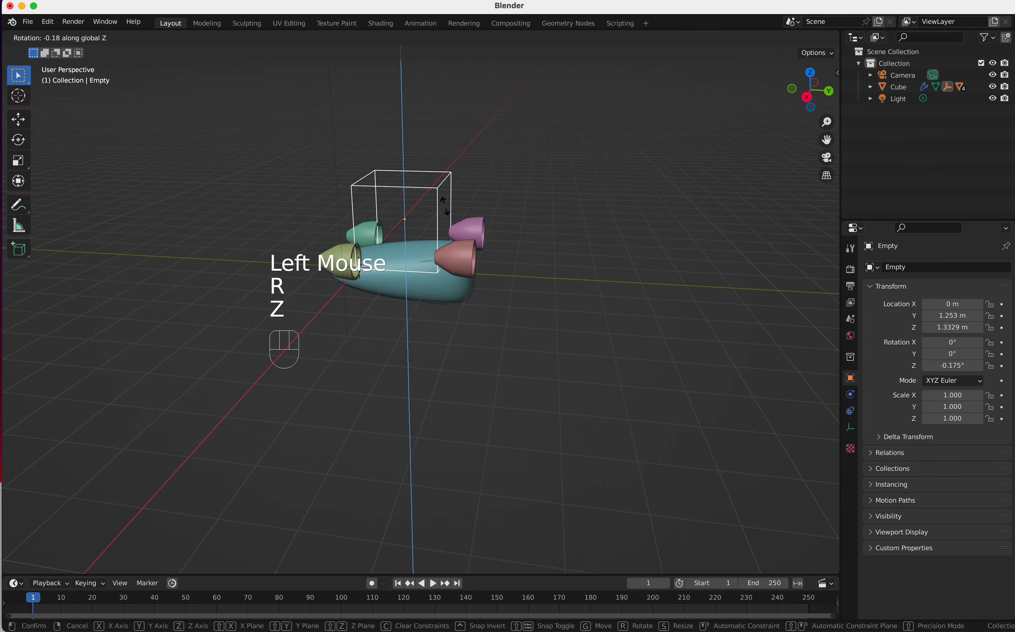
{"action": "key", "text": "Escape"}
Add a Copy Rotation constraint to the red rear engine with the cube empty as its target.
{"action": "left_click", "coordinate": [471, 259]}
{"action": "middle_click_drag", "start_coordinate": [471, 260], "coordinate": [472, 264]}
{"action": "left_click", "coordinate": [441, 217]}
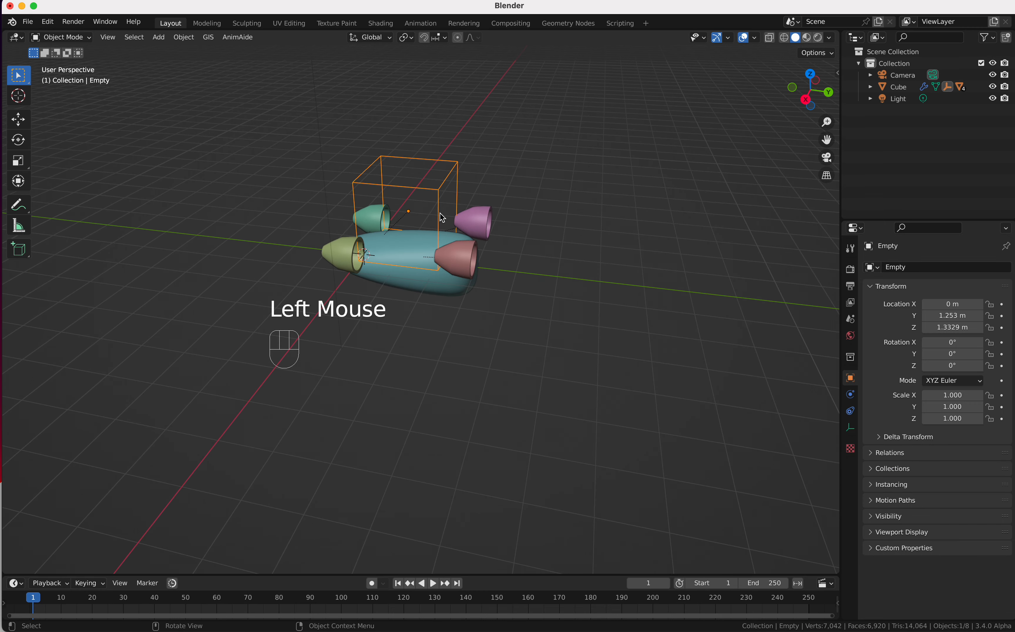
{"action": "middle_click_drag", "start_coordinate": [440, 214], "coordinate": [440, 214]}
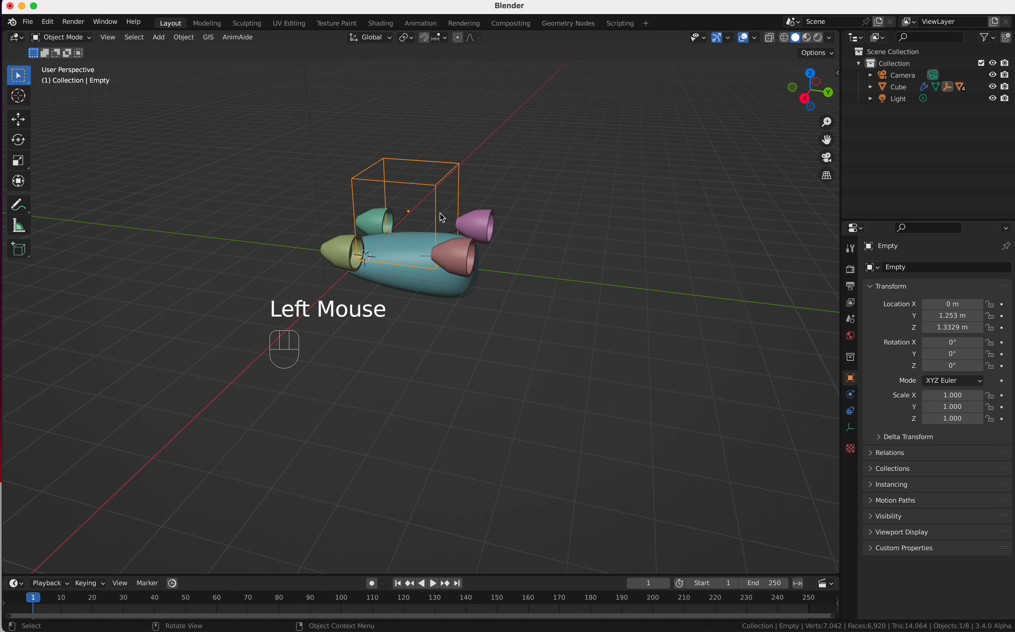
{"action": "left_click", "coordinate": [462, 254]}
{"action": "left_click", "coordinate": [918, 266]}
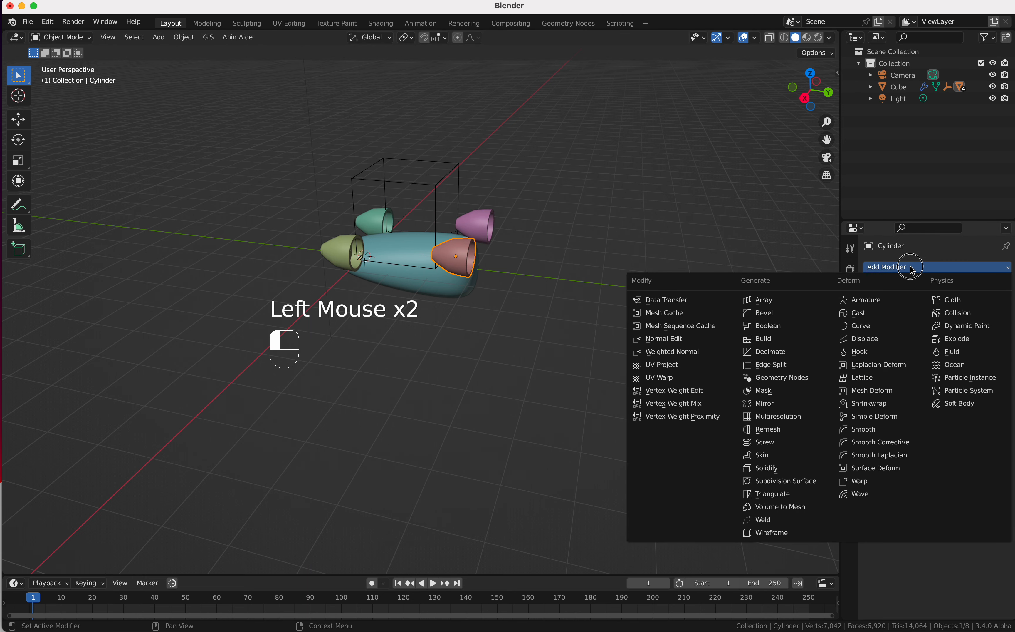
{"action": "left_click", "coordinate": [851, 444]}
{"action": "left_click", "coordinate": [887, 268]}
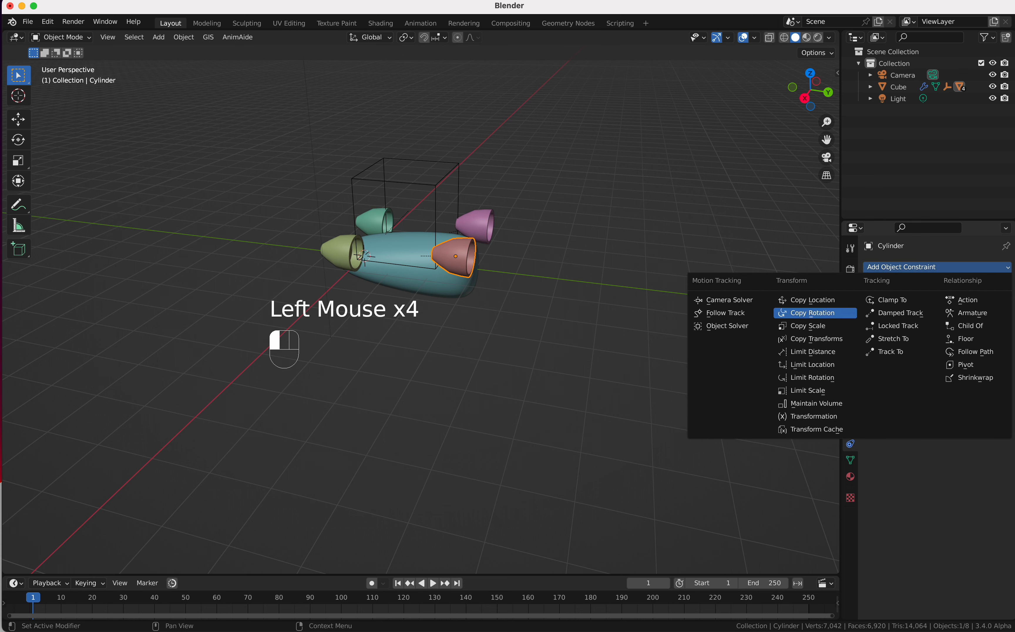
{"action": "left_click", "coordinate": [812, 313]}
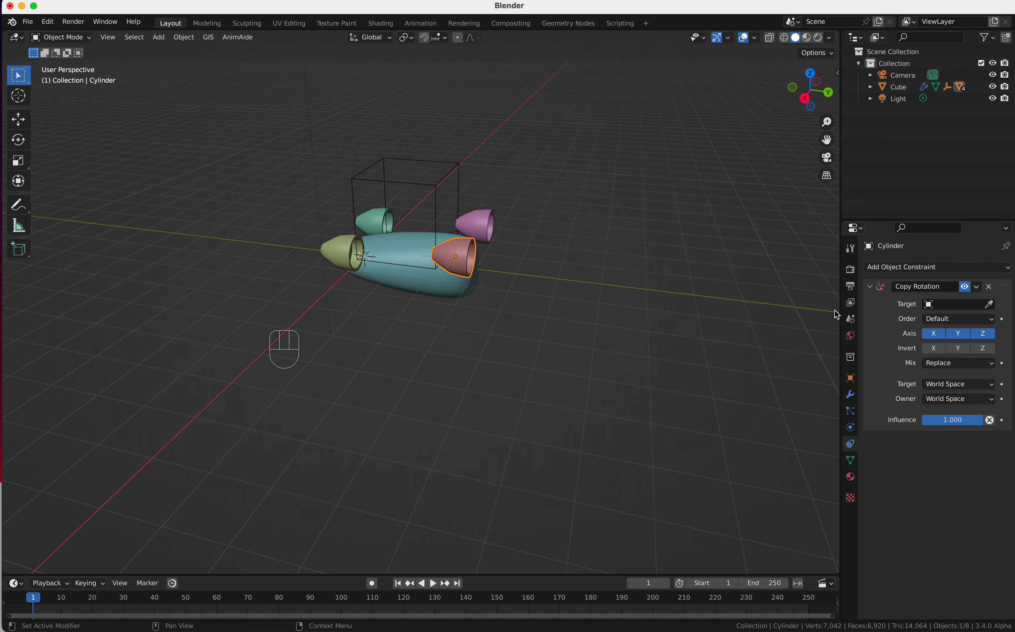
{"action": "left_click", "coordinate": [992, 306]}
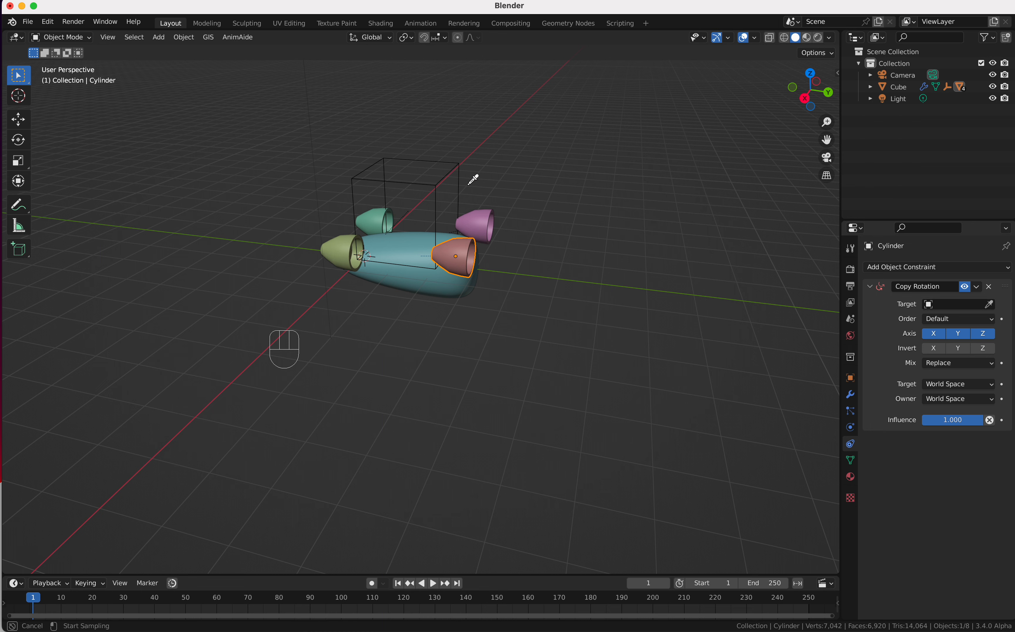
{"action": "left_click", "coordinate": [462, 159]}
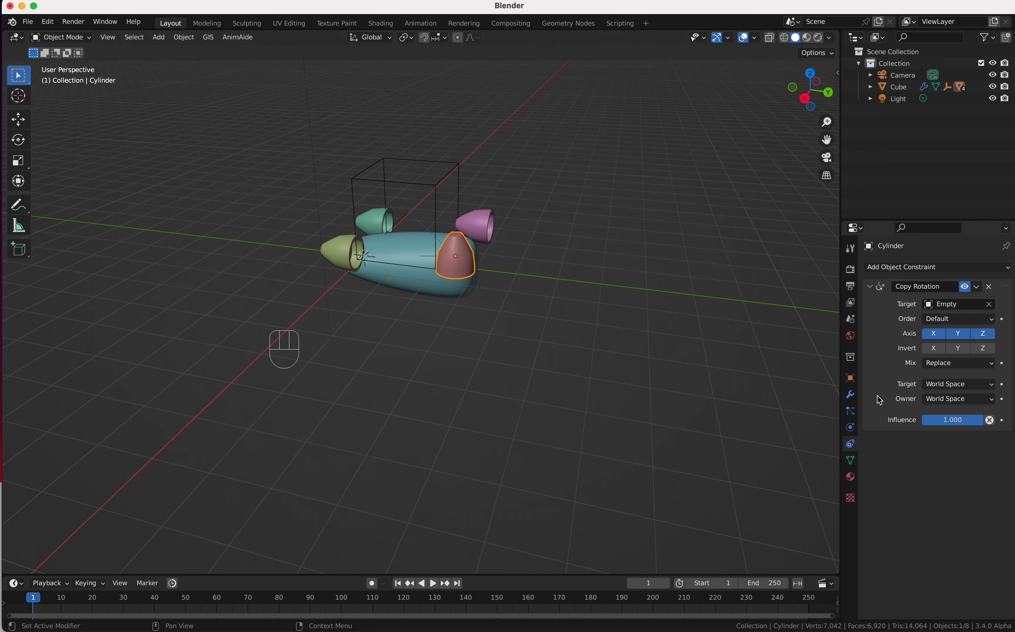
Check the red engine's rotation values, and apply rotation and scale to all four engines together.
{"action": "middle_click_drag", "start_coordinate": [462, 265], "coordinate": [466, 257]}
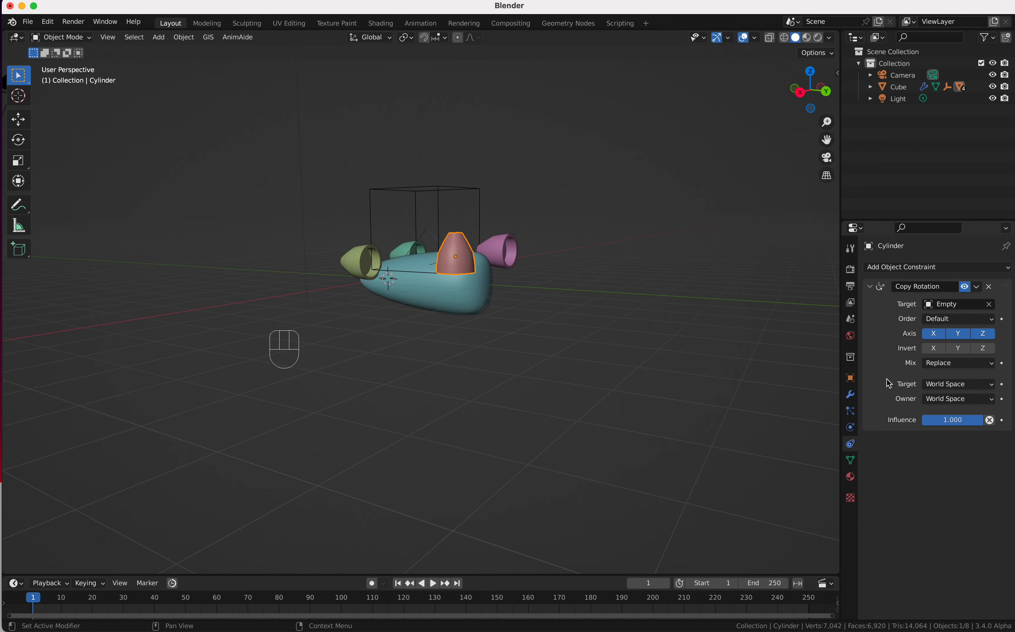
{"action": "left_click", "coordinate": [852, 379]}
{"action": "left_click", "coordinate": [453, 265]}
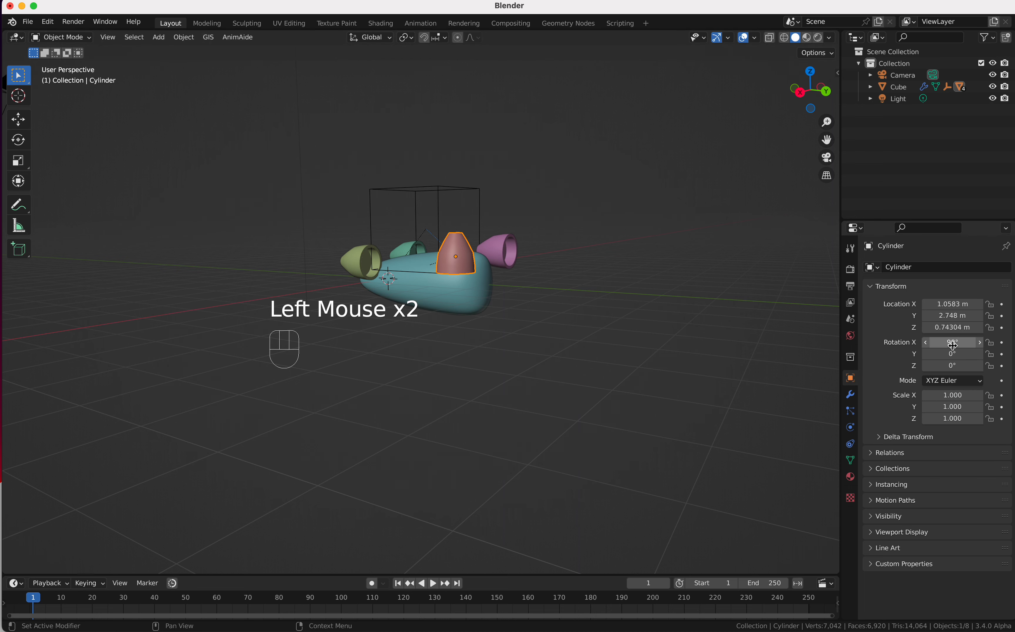
{"action": "scroll", "coordinate": [584, 268], "scroll_direction": "up", "scroll_amount": 5}
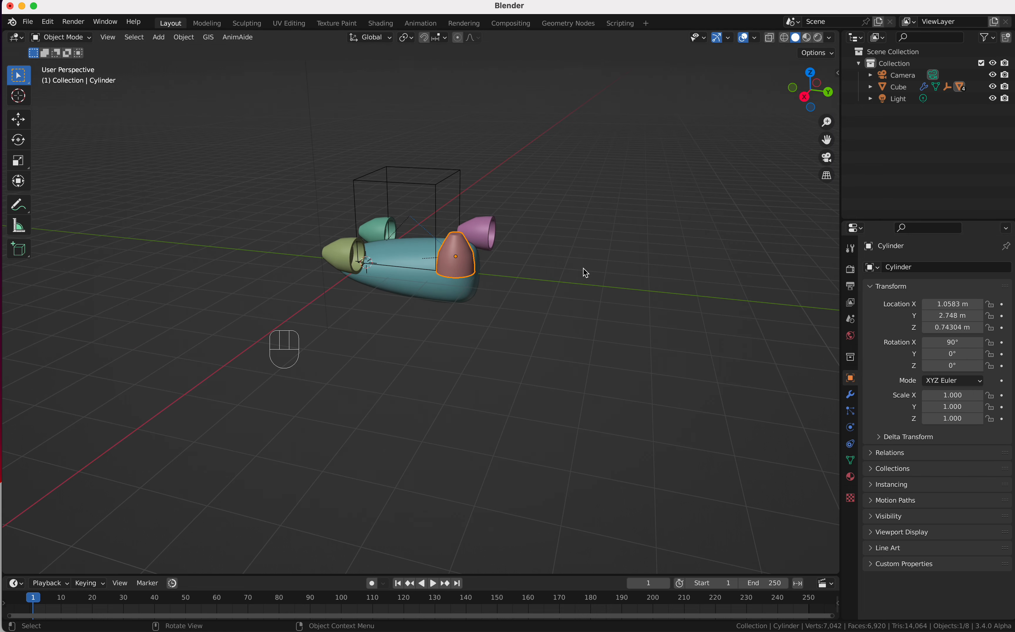
{"action": "left_click", "coordinate": [343, 267]}
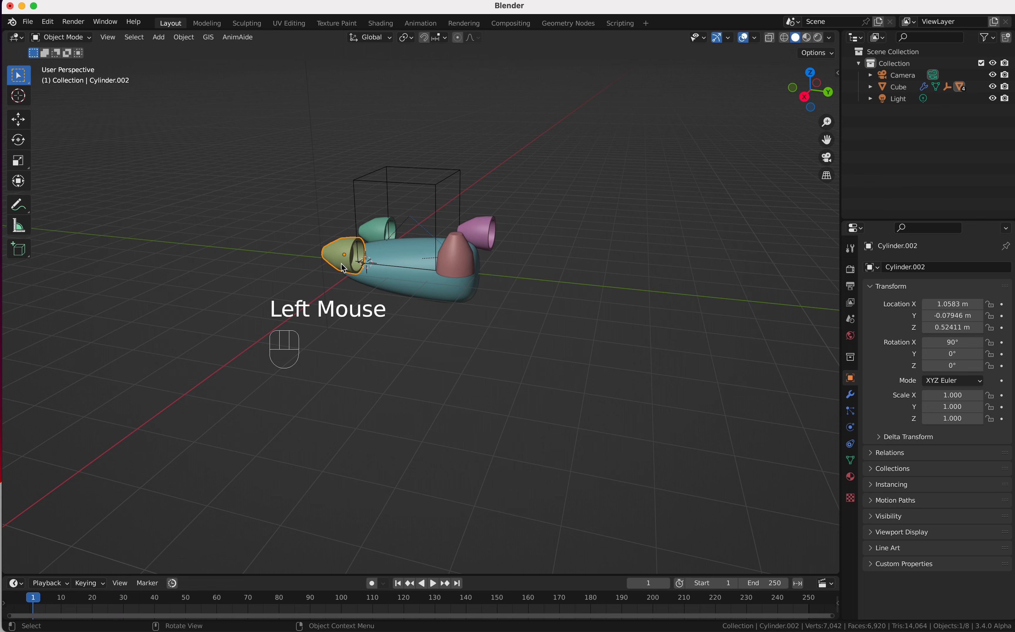
{"action": "left_click", "coordinate": [379, 235], "text": "shift"}
{"action": "left_click", "coordinate": [463, 264], "text": "shift"}
{"action": "left_click", "coordinate": [487, 240], "text": "shift"}
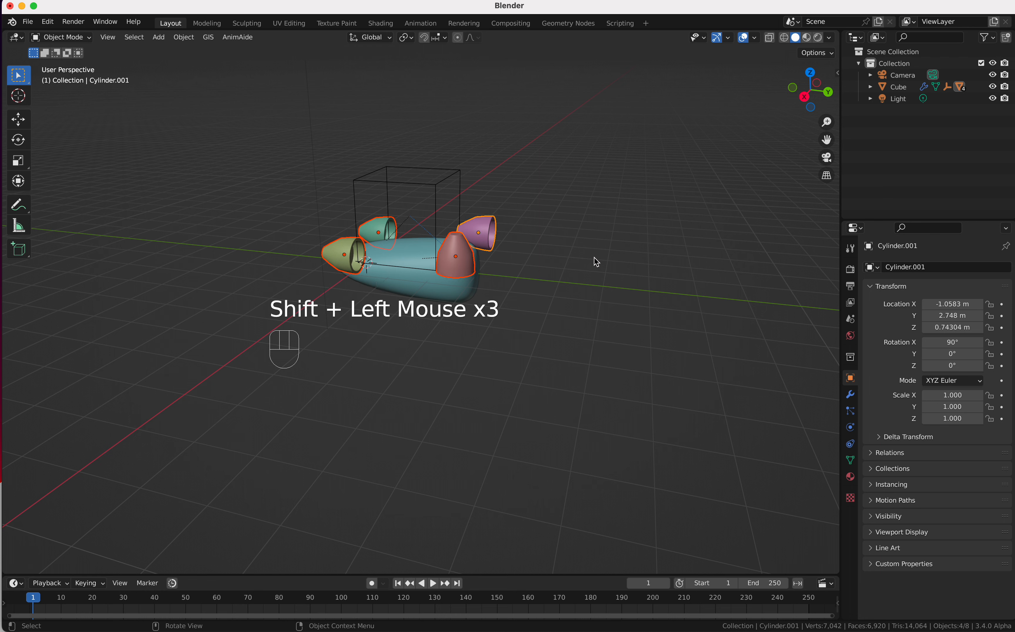
{"action": "key", "text": "ctrl+a"}
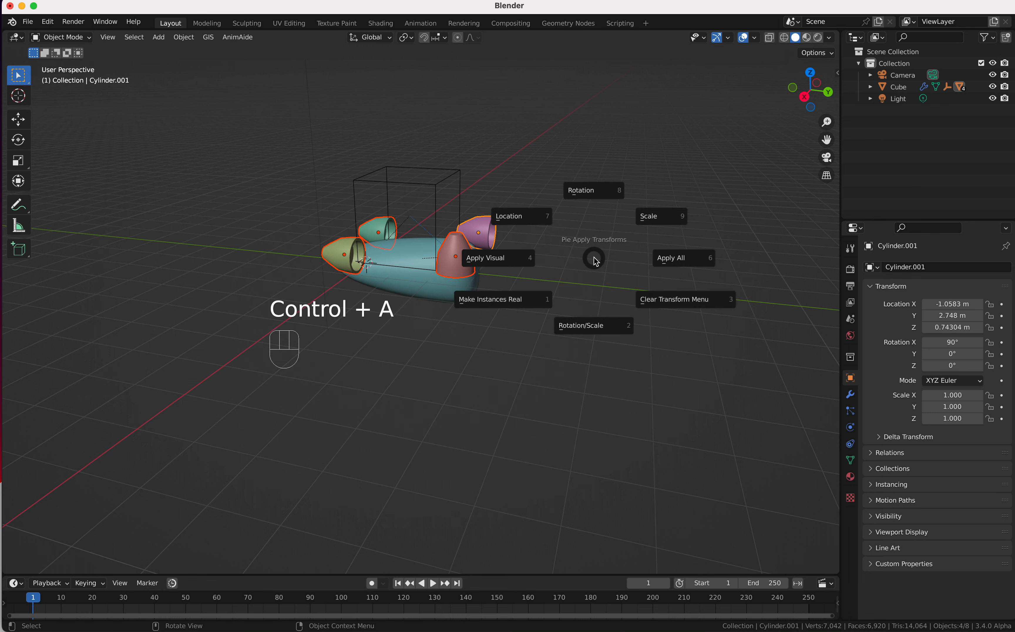
{"action": "left_click", "coordinate": [597, 331]}
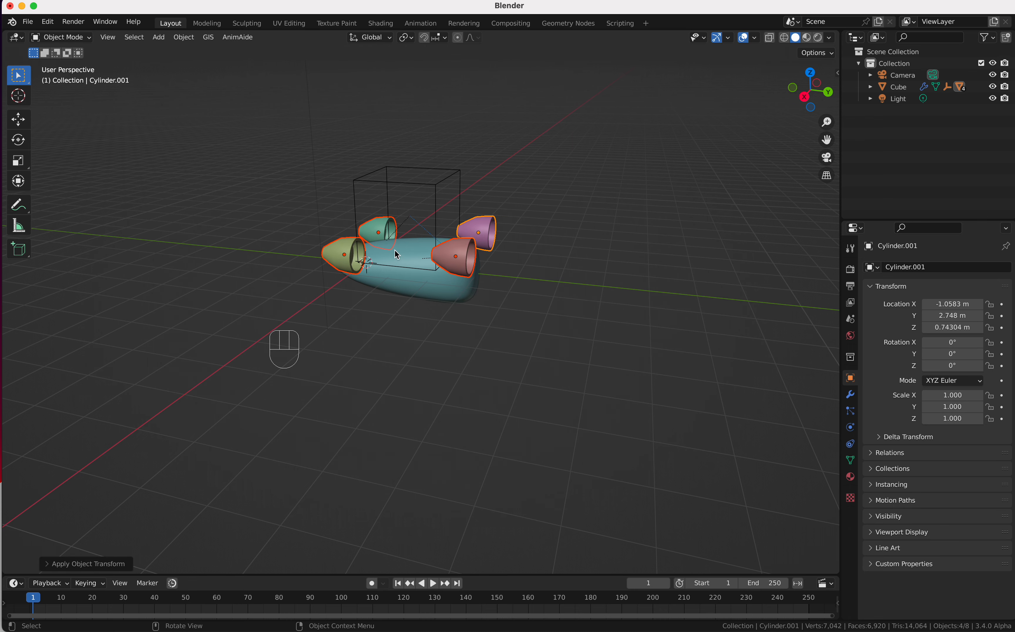
Try rotating the cube empty about the global Y, X and Z axes in turn to test the constrained engine.
{"action": "scroll", "coordinate": [405, 253], "scroll_direction": "left", "scroll_amount": 10}
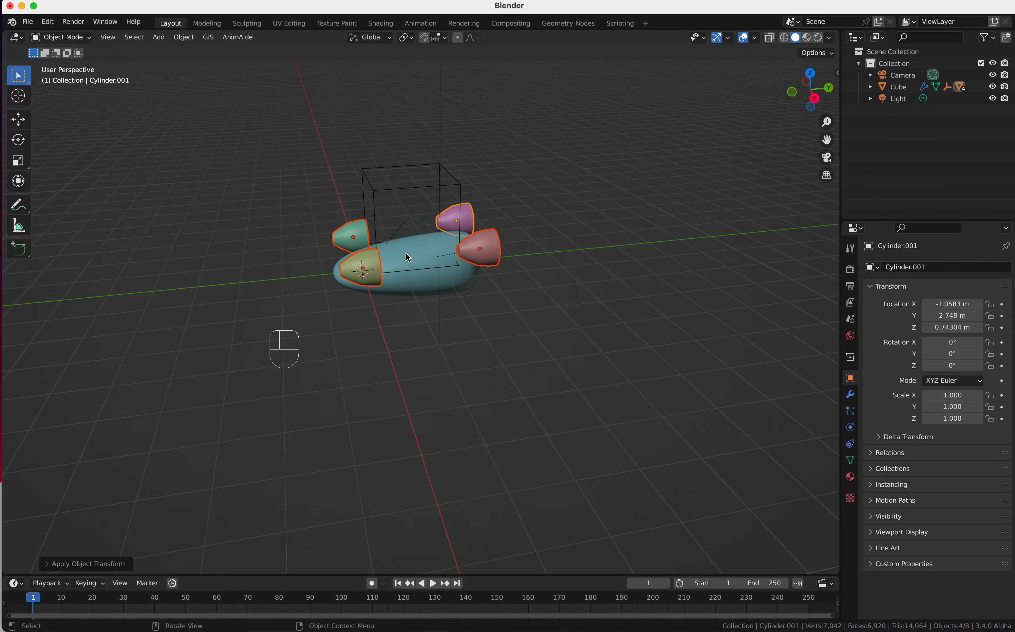
{"action": "scroll", "coordinate": [406, 257], "scroll_direction": "left", "scroll_amount": 5}
{"action": "left_click", "coordinate": [449, 215]}
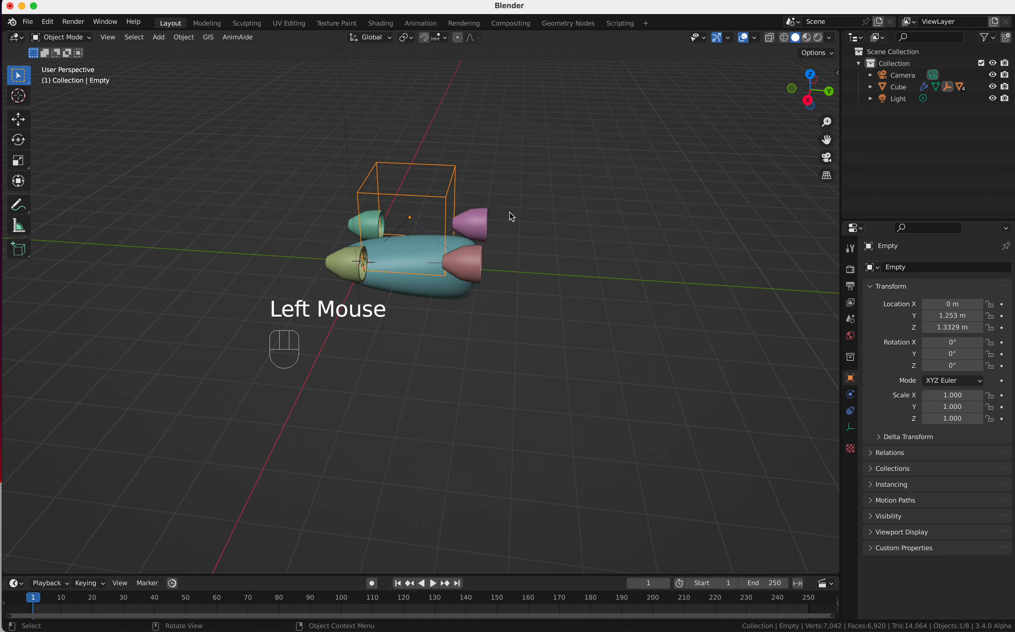
{"action": "scroll", "coordinate": [521, 224], "scroll_direction": "left", "scroll_amount": 3}
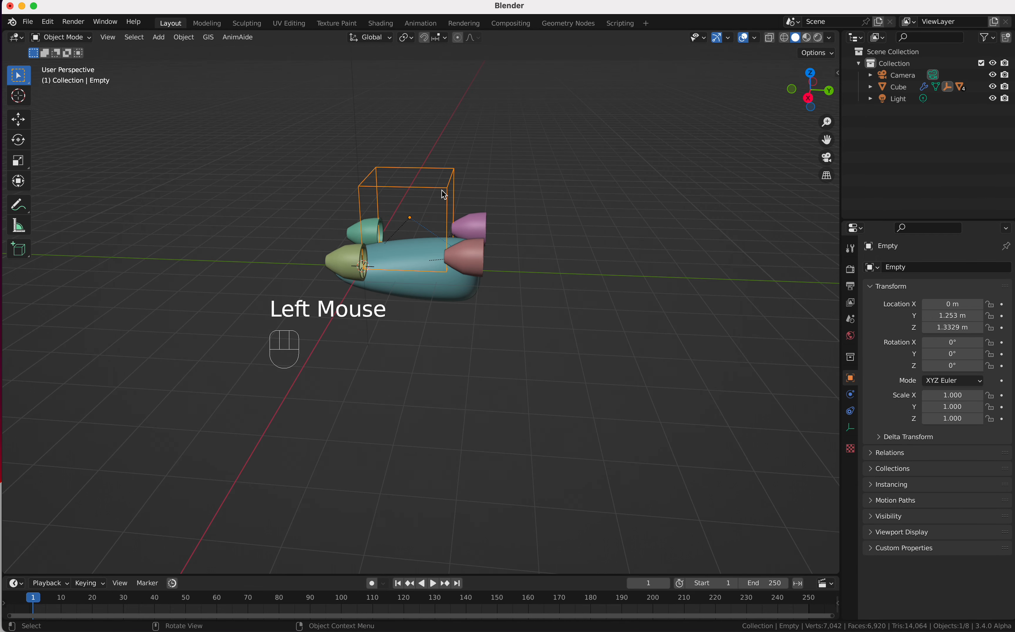
{"action": "key", "text": "r"}
{"action": "key", "text": "y"}
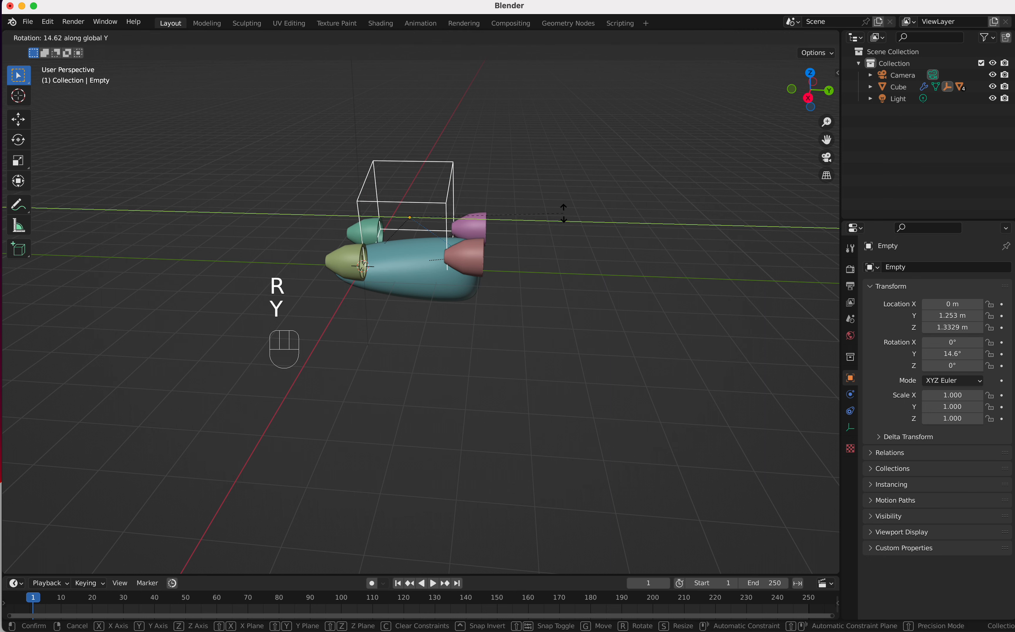
{"action": "key", "text": "Escape"}
{"action": "key", "text": "r"}
{"action": "key", "text": "x"}
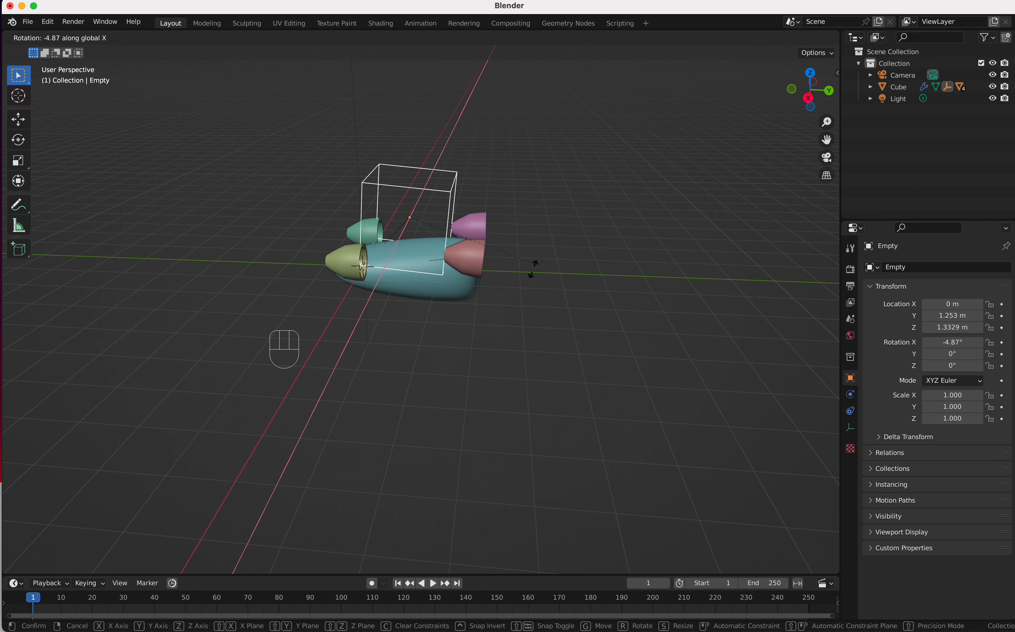
{"action": "key", "text": "Escape"}
{"action": "key", "text": "r"}
{"action": "key", "text": "z"}
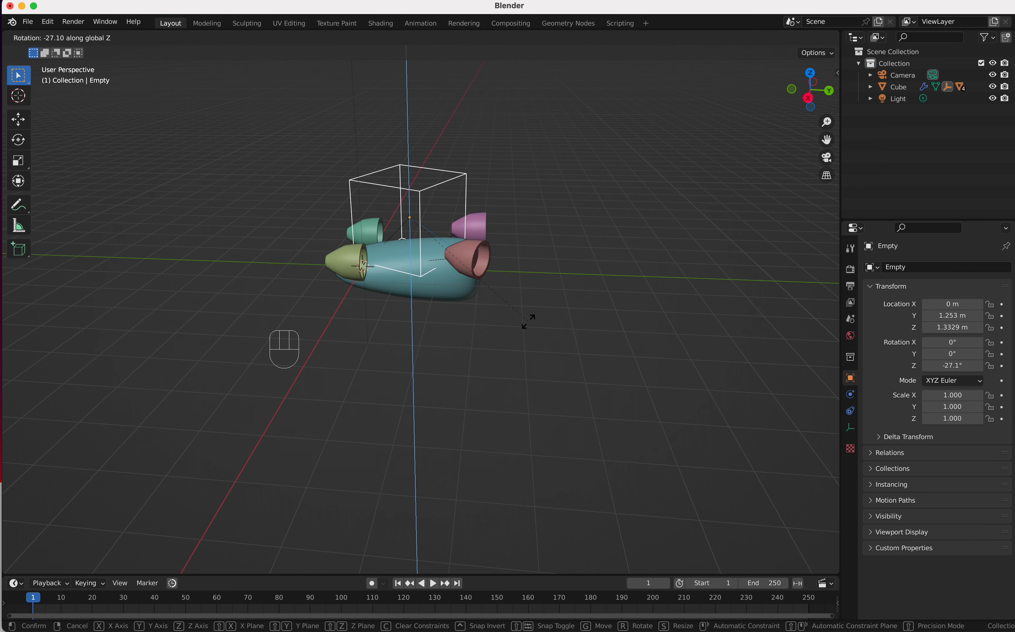
{"action": "key", "text": "Escape"}
Copy the red rear engine's Copy Rotation constraint to the other three engines.
{"action": "scroll", "coordinate": [531, 325], "scroll_direction": "right", "scroll_amount": 3, "text": "shift"}
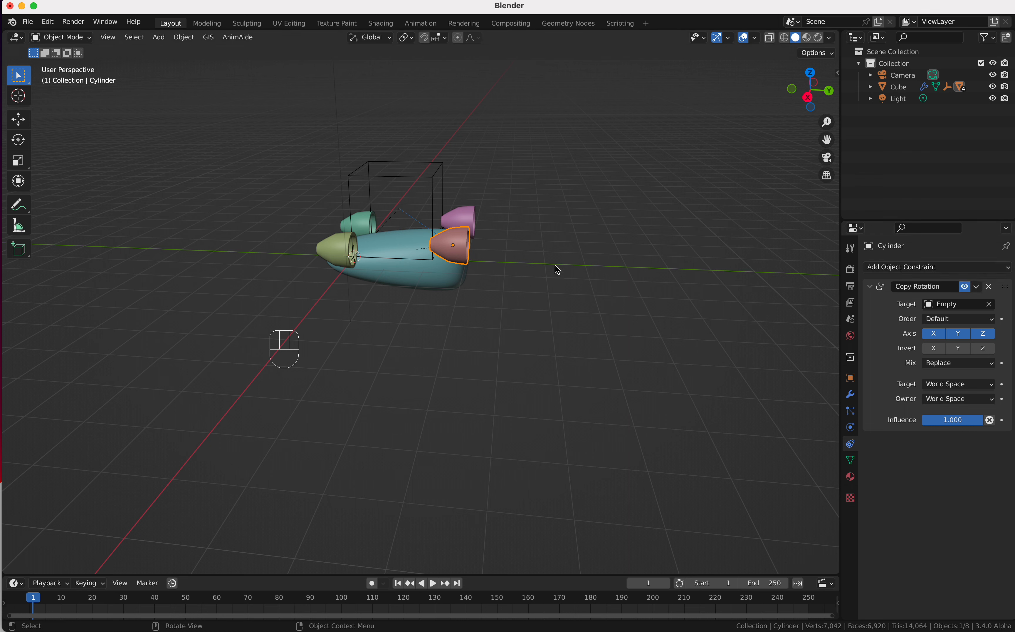
{"action": "left_click", "coordinate": [365, 225]}
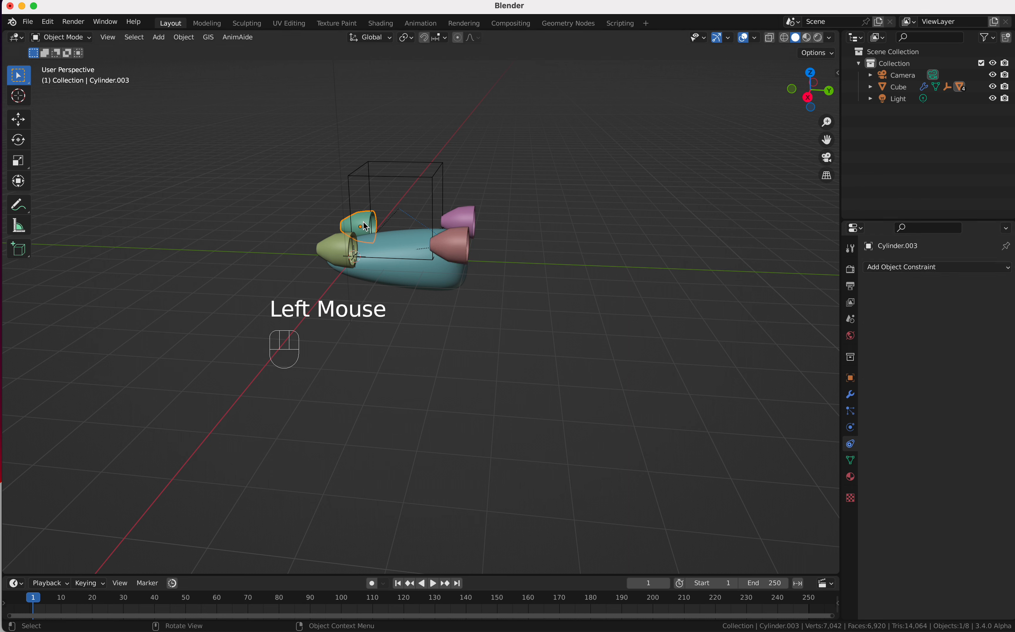
{"action": "left_click", "coordinate": [334, 253], "text": "shift"}
{"action": "left_click", "coordinate": [469, 215], "text": "shift"}
{"action": "left_click", "coordinate": [458, 256], "text": "shift"}
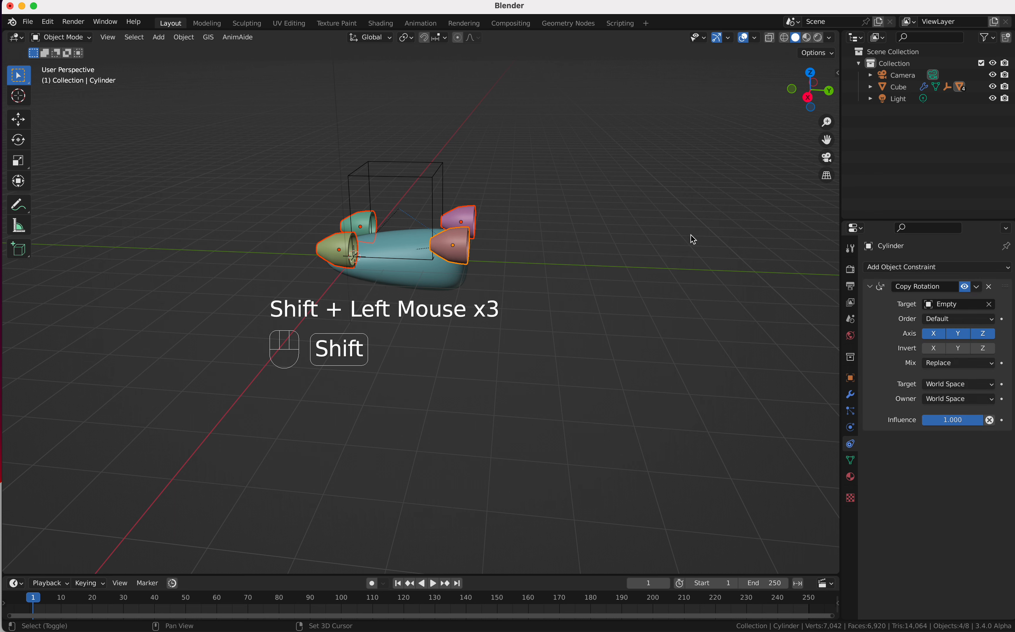
{"action": "left_click", "coordinate": [183, 38]}
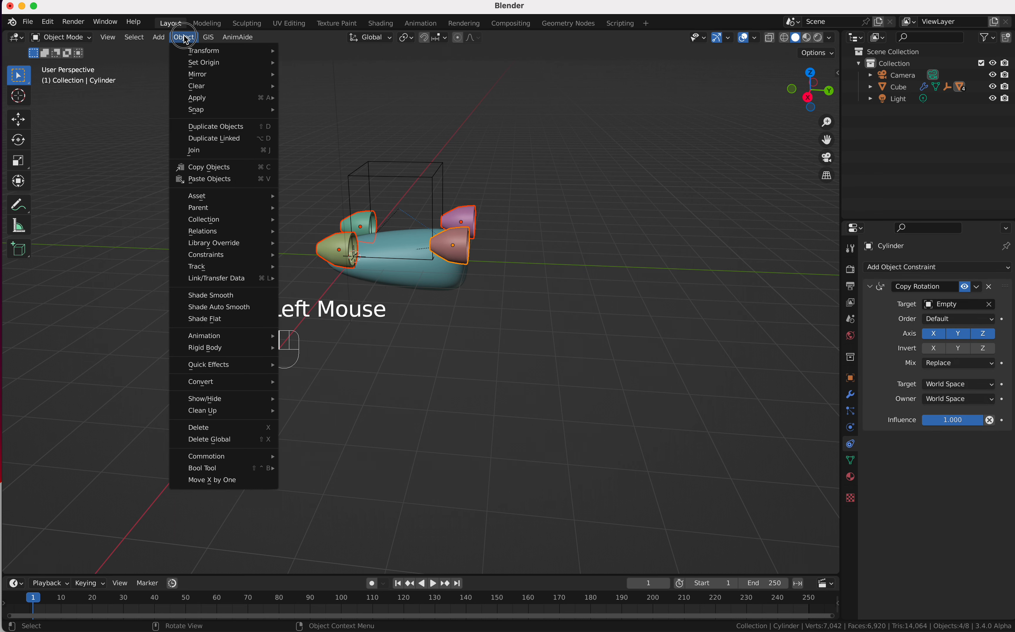
{"action": "mouse_move", "coordinate": [203, 101]}
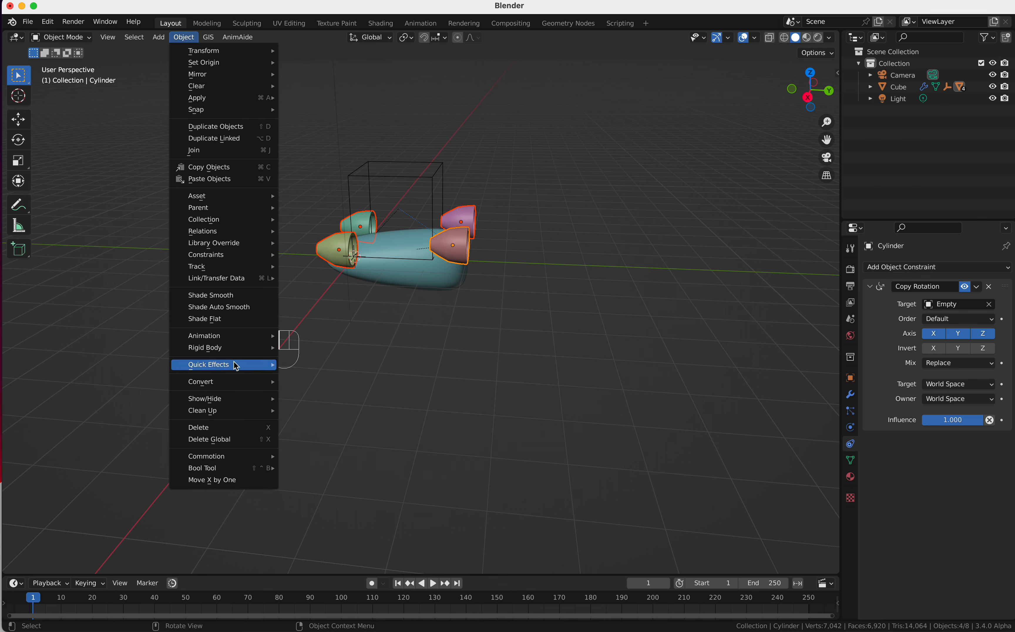
{"action": "mouse_move", "coordinate": [236, 256]}
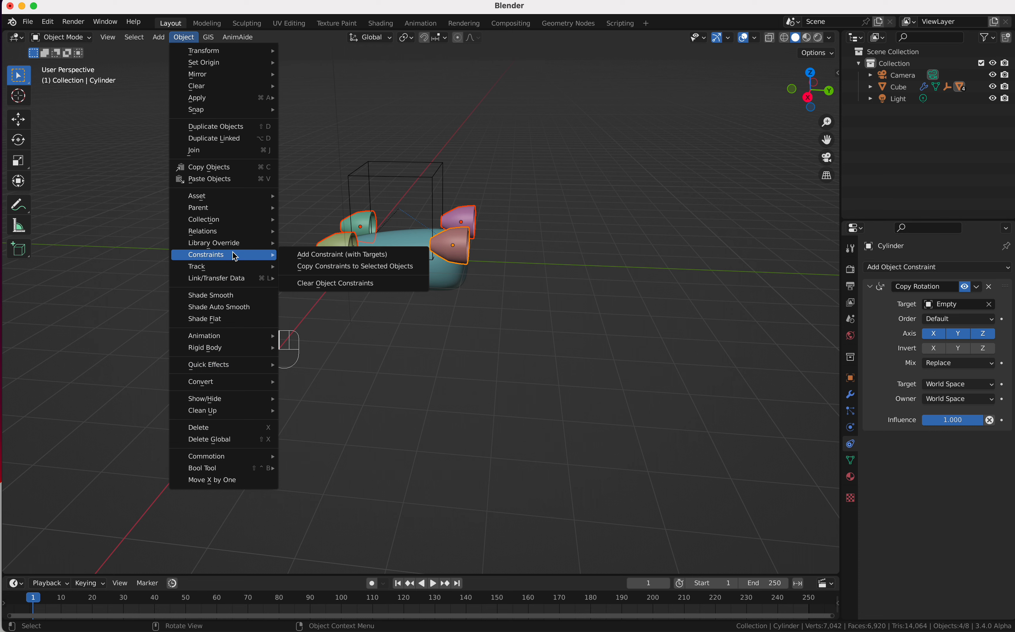
{"action": "left_click", "coordinate": [364, 267]}
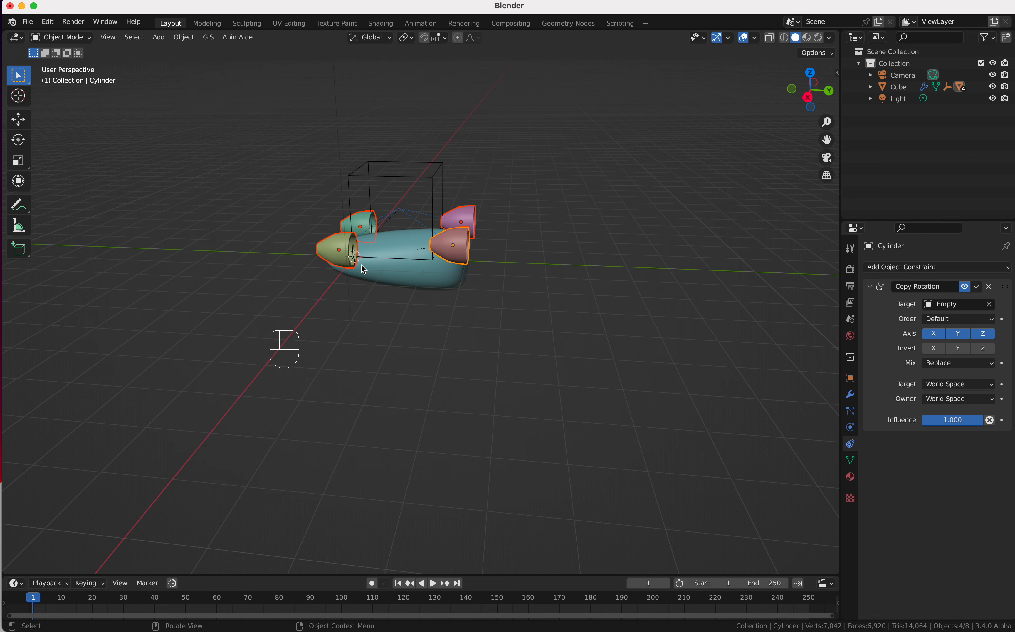
Try rotating the cube empty about the global X, Y and Z axes to test all four constrained engines.
{"action": "left_click", "coordinate": [436, 198]}
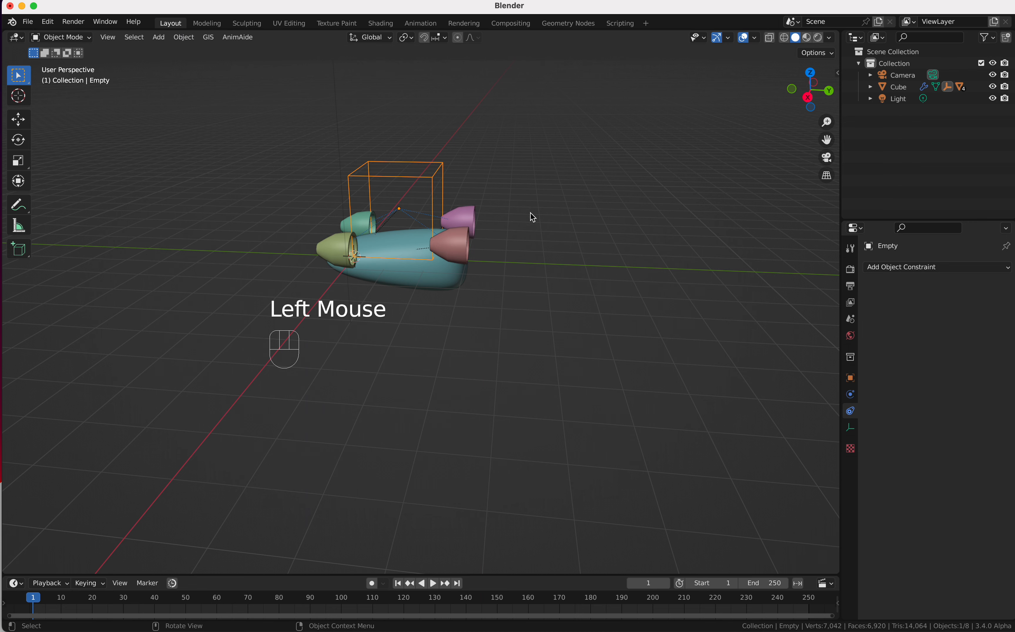
{"action": "key", "text": "r"}
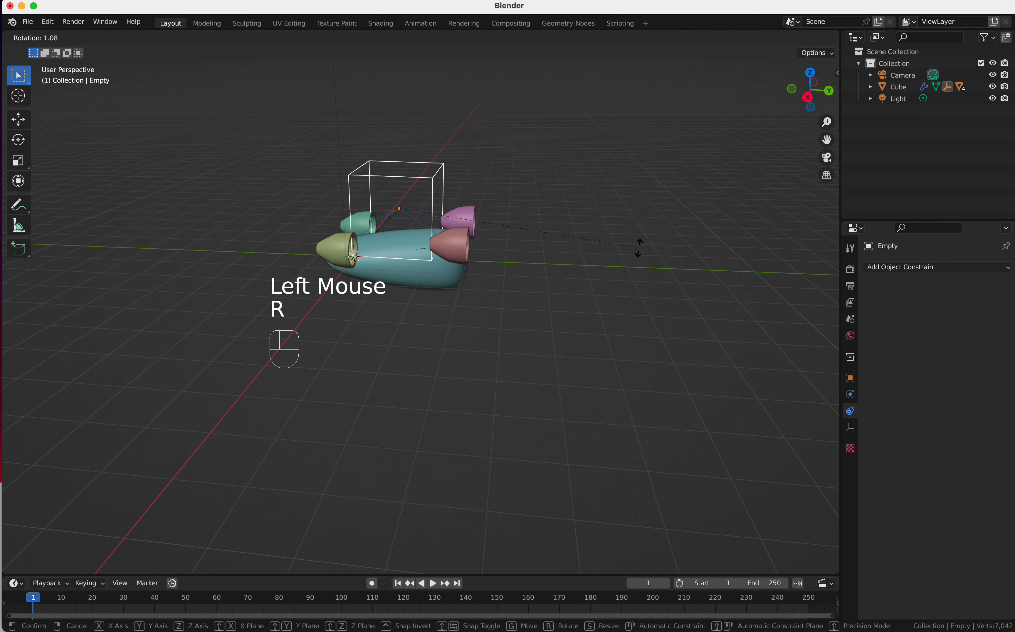
{"action": "key", "text": "x"}
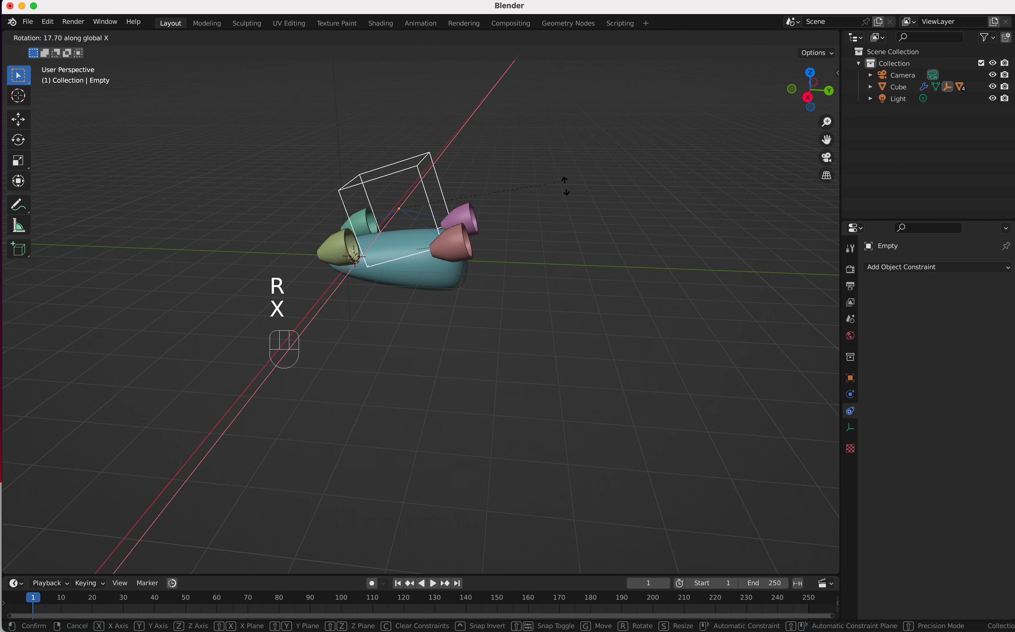
{"action": "key", "text": "Escape"}
{"action": "key", "text": "r"}
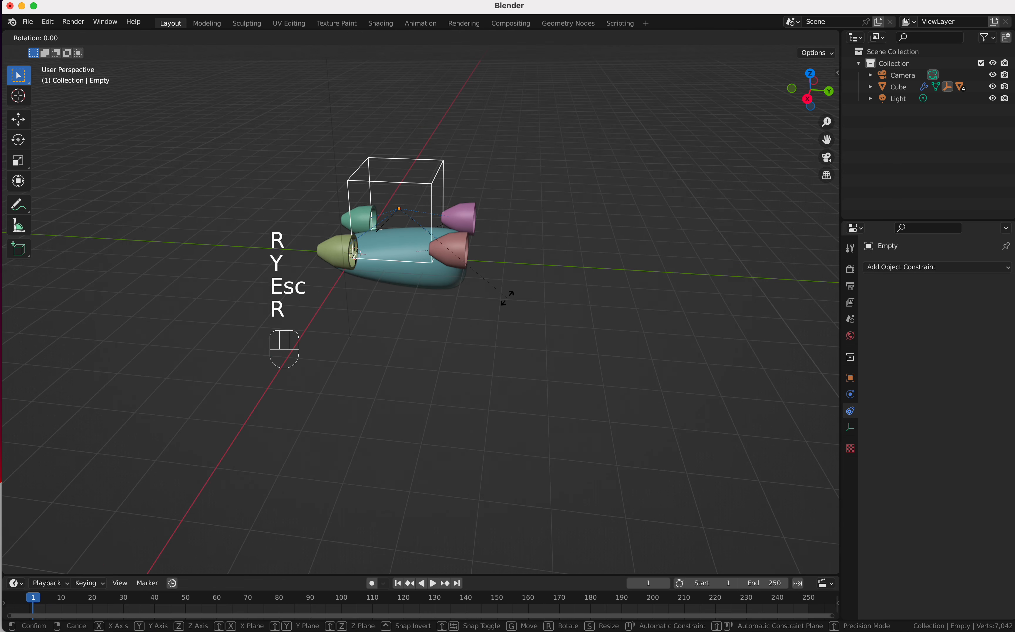
{"action": "key", "text": "z"}
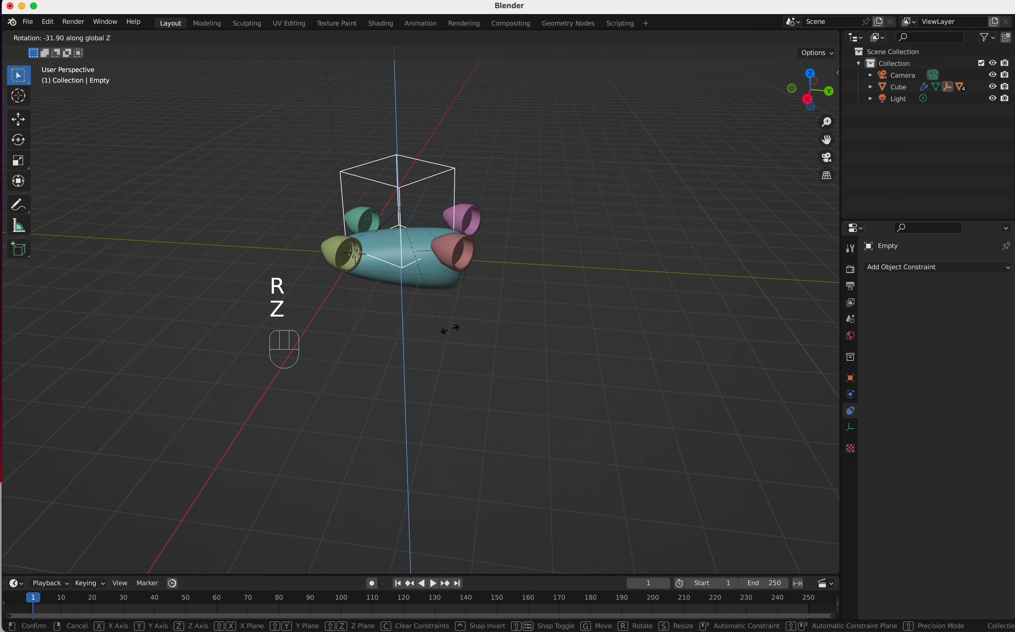
{"action": "key", "text": "Escape"}
Enlarge the timeline area and insert a Rotation keyframe for the cube empty at frame 1.
{"action": "scroll", "coordinate": [490, 314], "scroll_direction": "left", "scroll_amount": 5, "text": "shift"}
{"action": "scroll", "coordinate": [490, 314], "scroll_direction": "down", "scroll_amount": 5}
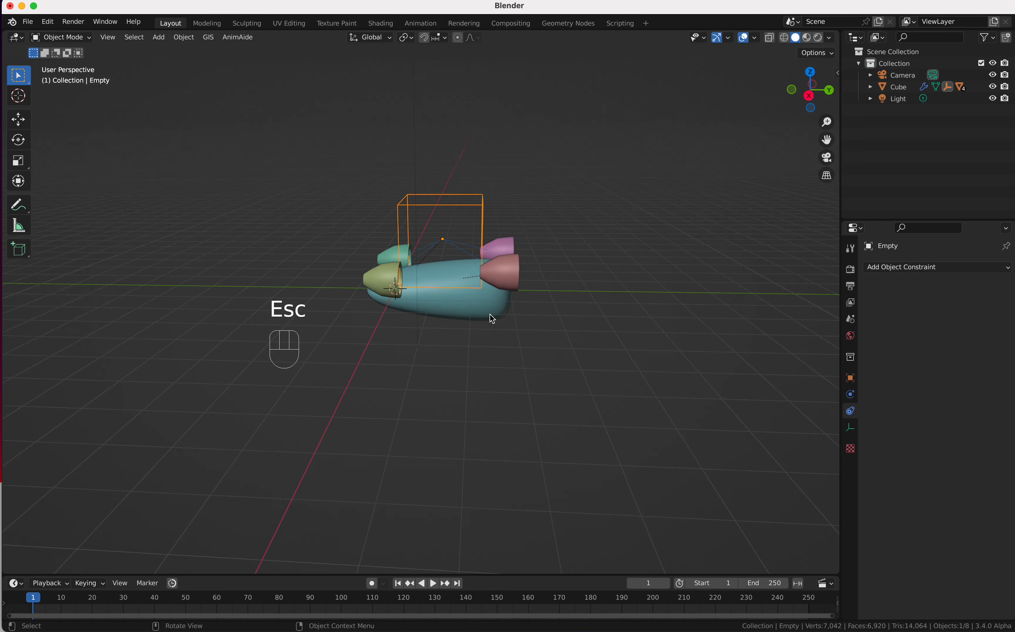
{"action": "scroll", "coordinate": [490, 314], "scroll_direction": "right", "scroll_amount": 3}
{"action": "scroll", "coordinate": [490, 314], "scroll_direction": "left", "scroll_amount": 2, "text": "shift"}
{"action": "scroll", "coordinate": [491, 314], "scroll_direction": "down", "scroll_amount": 3, "text": "super"}
{"action": "scroll", "coordinate": [490, 314], "scroll_direction": "left", "scroll_amount": 2}
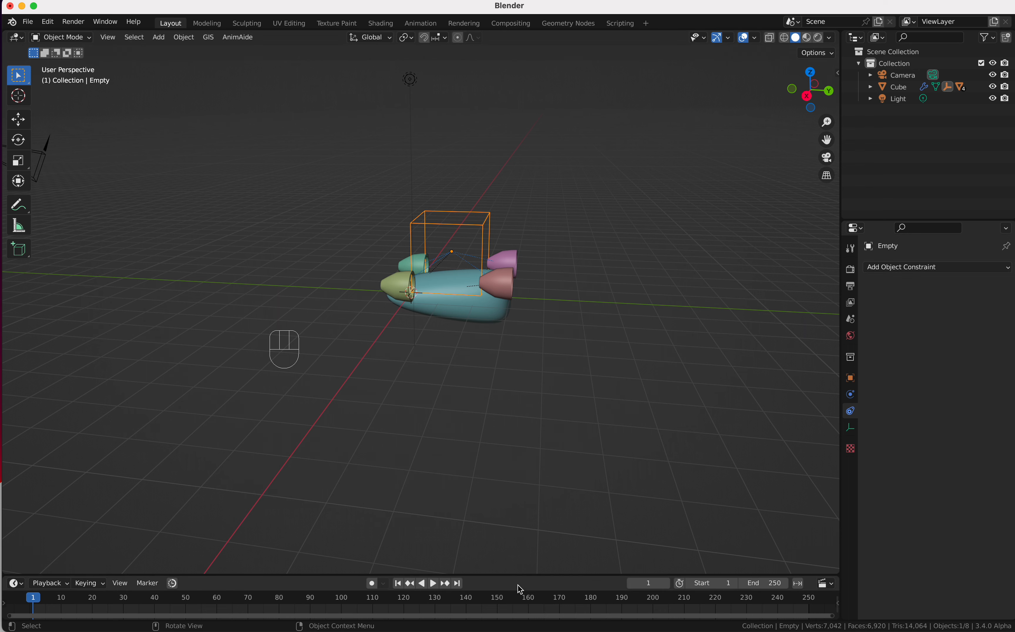
{"action": "left_click_drag", "start_coordinate": [519, 575], "coordinate": [517, 482]}
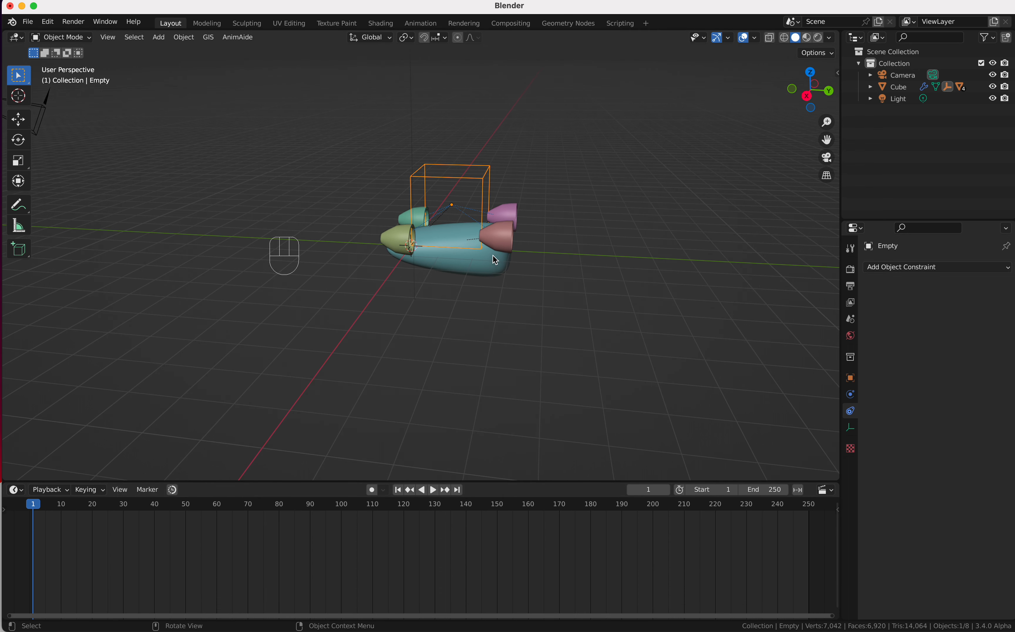
{"action": "scroll", "coordinate": [490, 257], "scroll_direction": "left", "scroll_amount": 2}
{"action": "scroll", "coordinate": [490, 257], "scroll_direction": "down", "scroll_amount": 2, "text": "shift"}
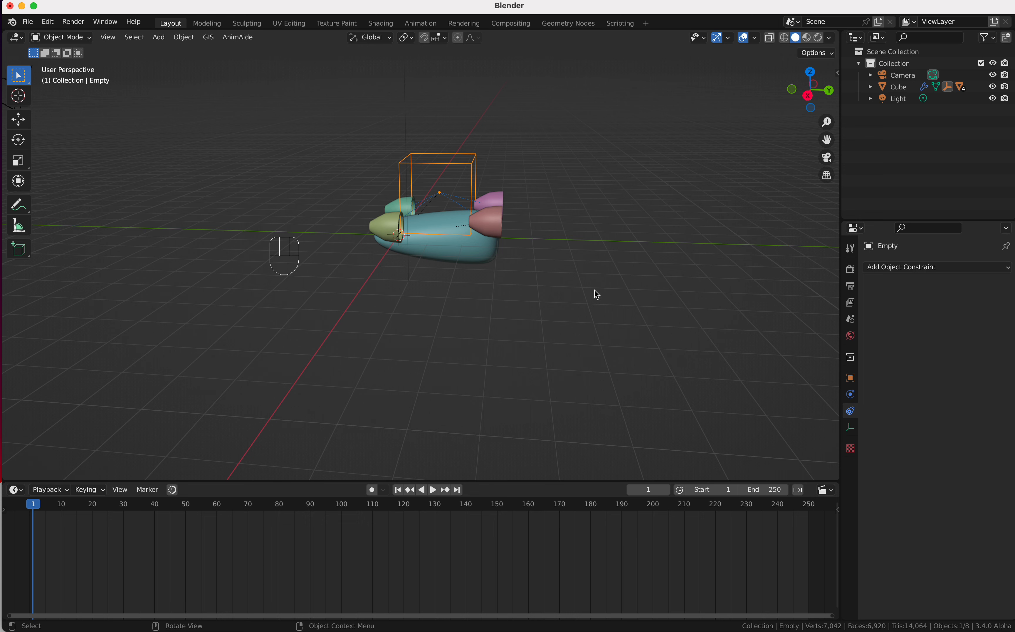
{"action": "key", "text": "i"}
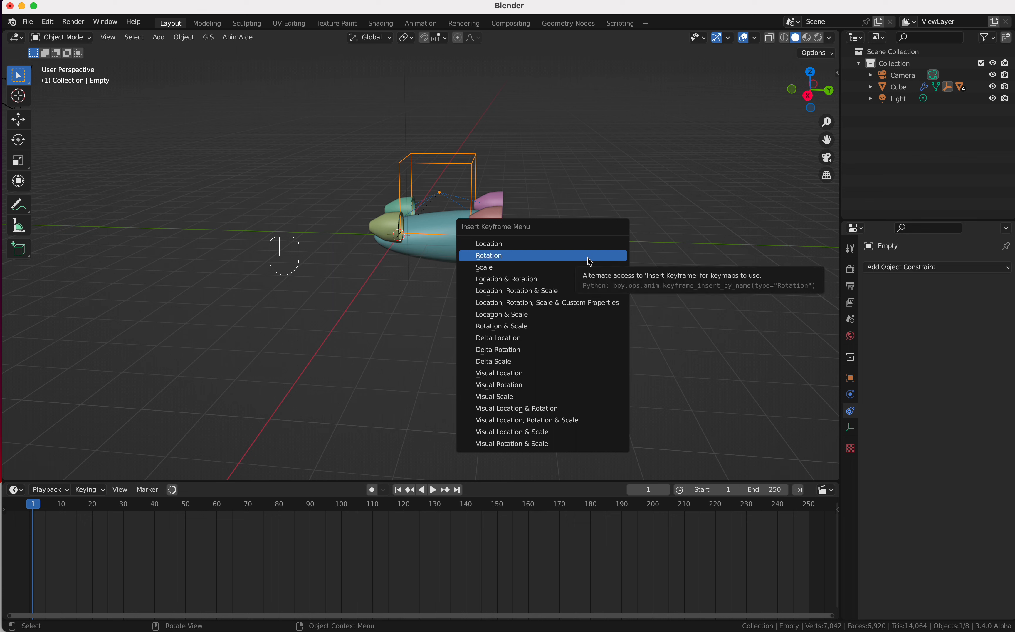
{"action": "left_click", "coordinate": [589, 256]}
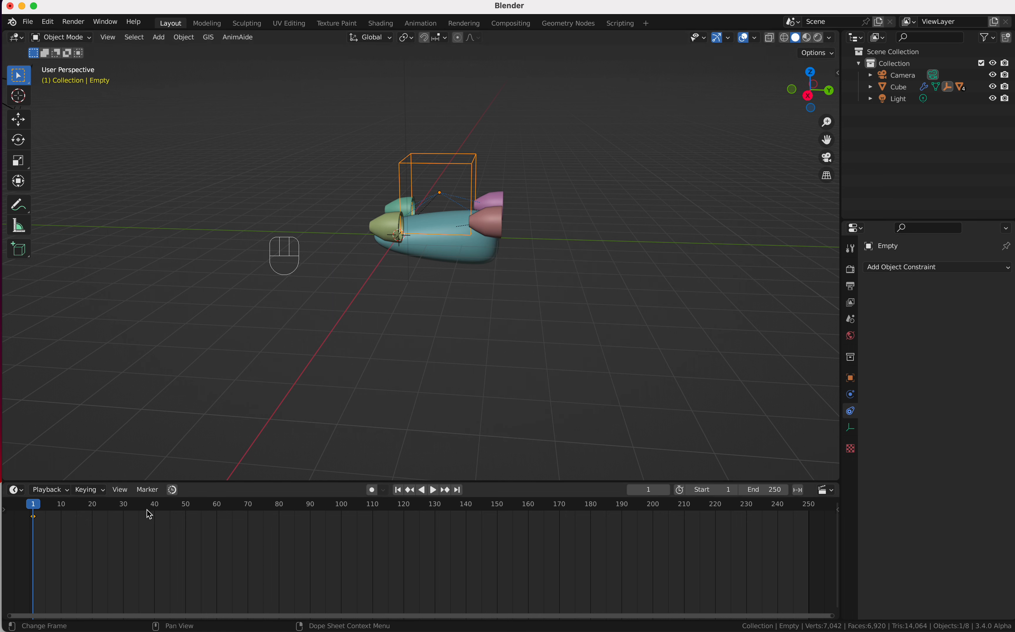
At frame 40, rotate the cube empty about -90° around the global X axis and insert a Rotation keyframe.
{"action": "left_click", "coordinate": [156, 509]}
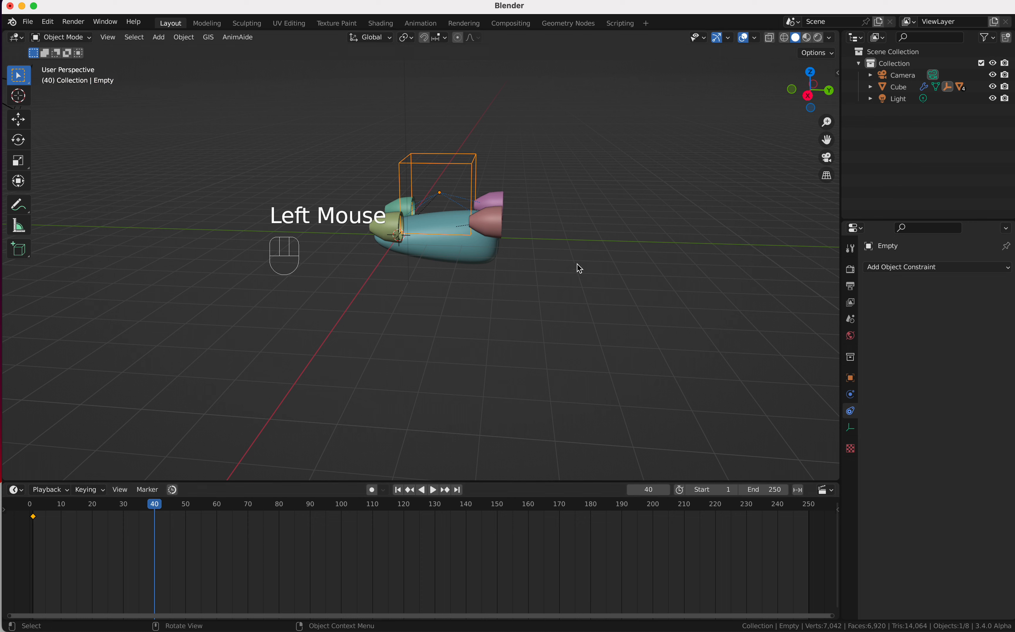
{"action": "key", "text": "r"}
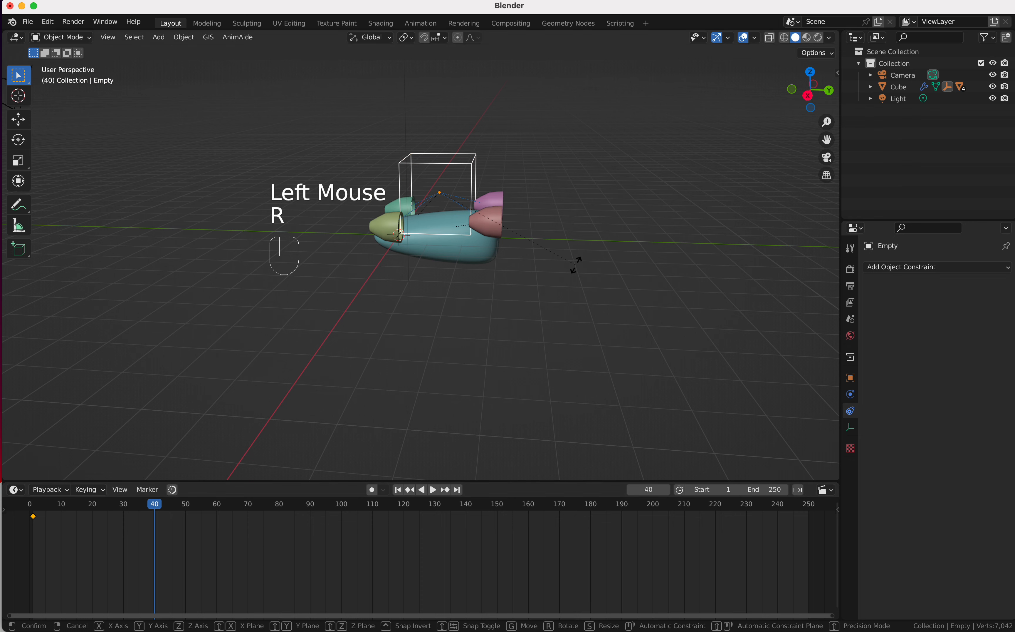
{"action": "key", "text": "x"}
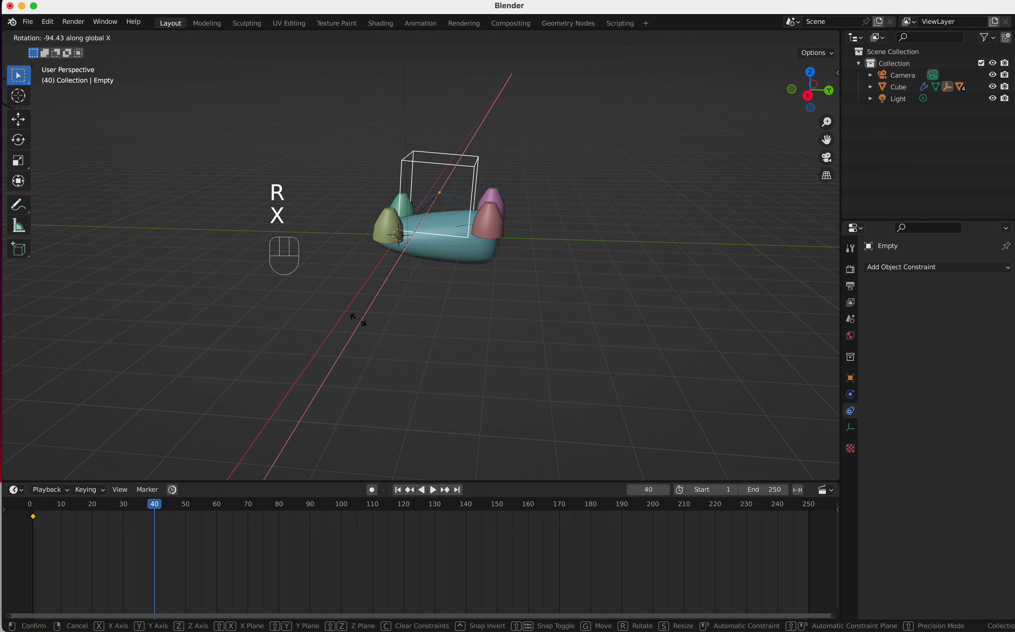
{"action": "left_click", "coordinate": [372, 327]}
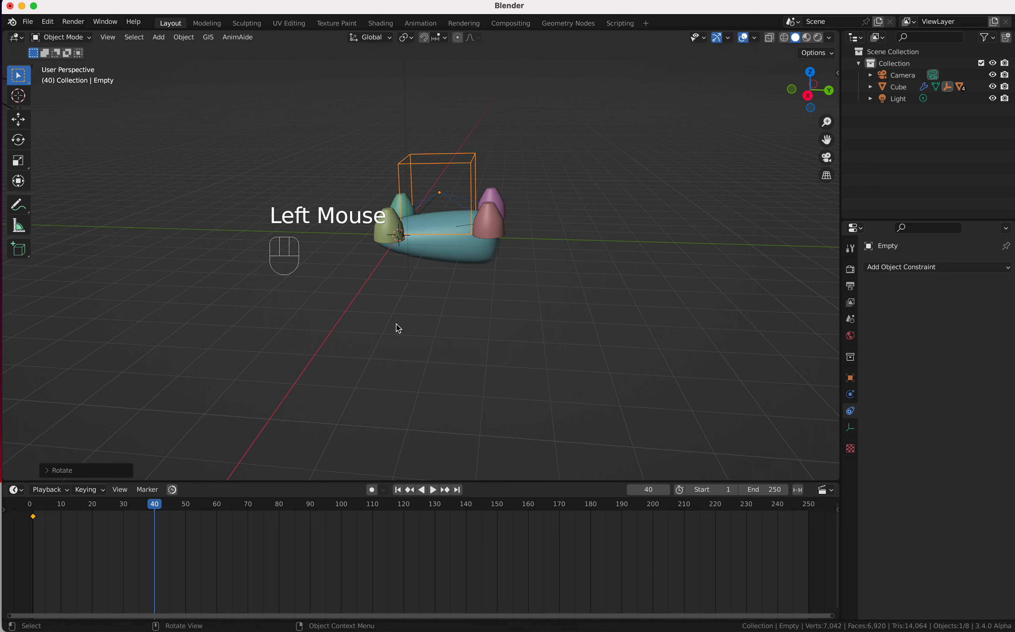
{"action": "key", "text": "i"}
{"action": "left_click", "coordinate": [399, 383]}
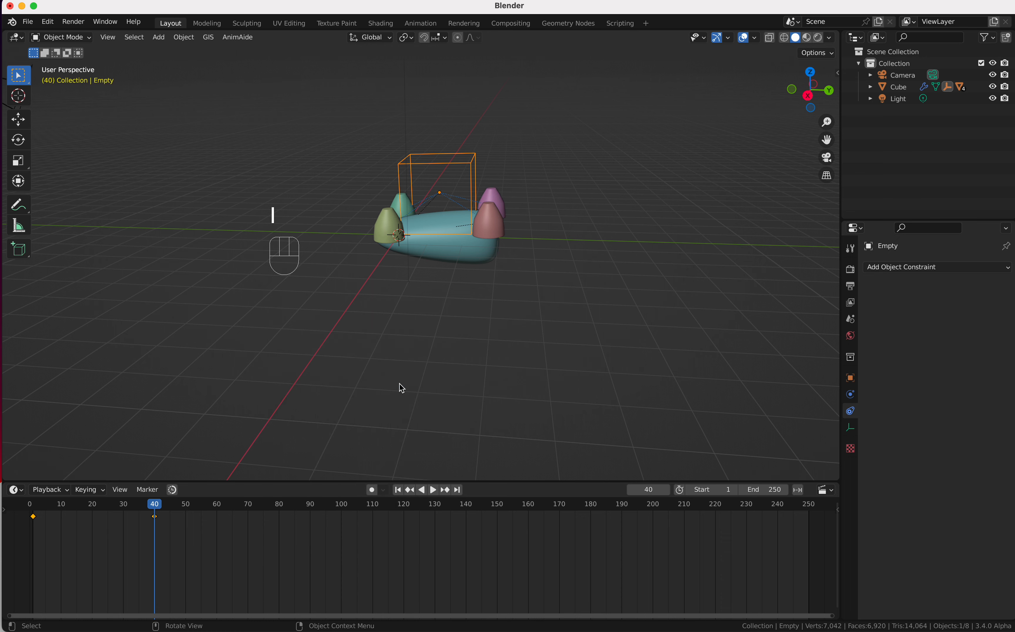
Play the engine rotation animation from frame 1 to check it.
{"action": "key", "text": "shift+Left"}
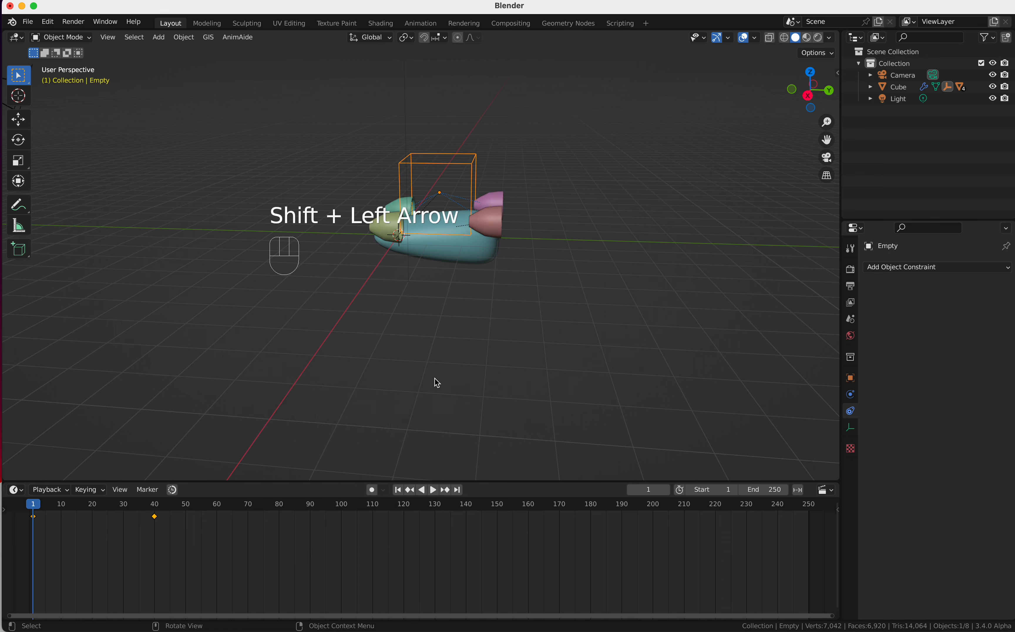
{"action": "key", "text": "space"}
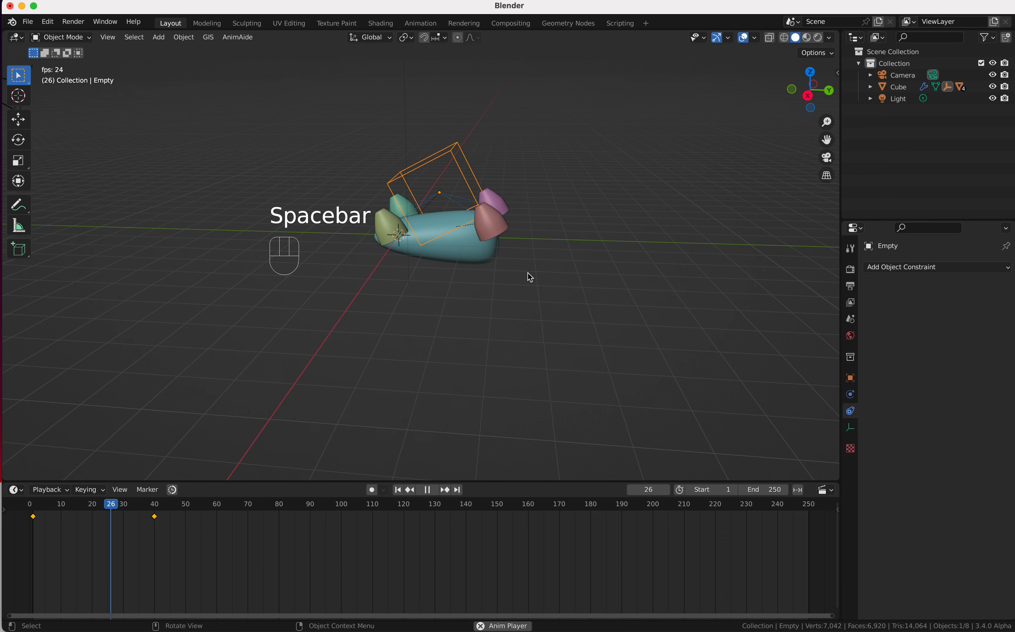
{"action": "key", "text": "space"}
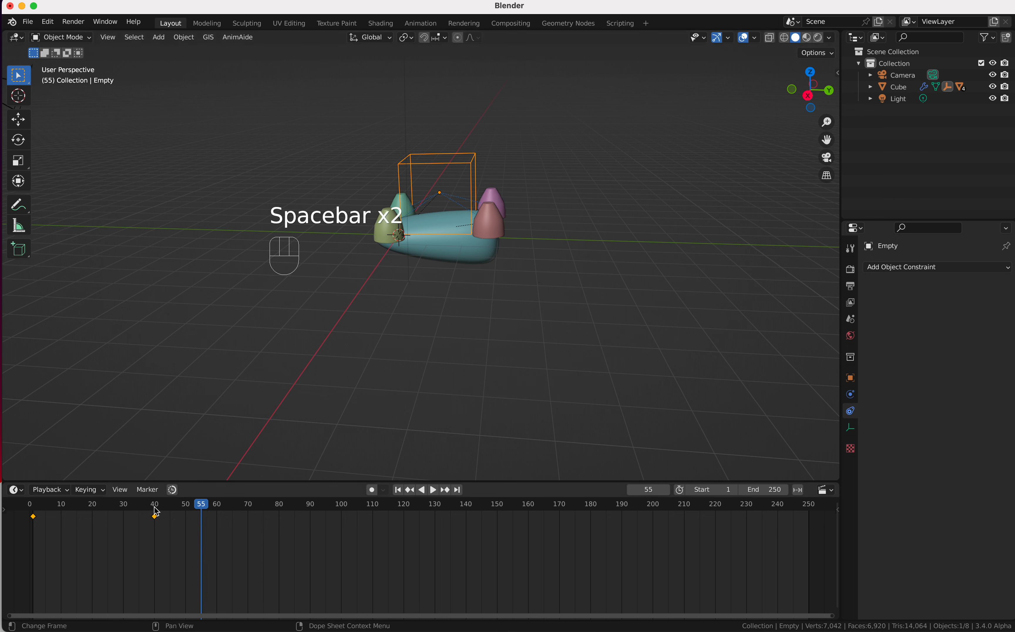
Go to frame 50, select the ship body and try moving it with its attached engines.
{"action": "left_click", "coordinate": [186, 506]}
{"action": "scroll", "coordinate": [625, 311], "scroll_direction": "down", "scroll_amount": 2, "text": "super"}
{"action": "scroll", "coordinate": [626, 310], "scroll_direction": "up", "scroll_amount": 5, "text": "super"}
{"action": "scroll", "coordinate": [625, 311], "scroll_direction": "up", "scroll_amount": 3, "text": "shift"}
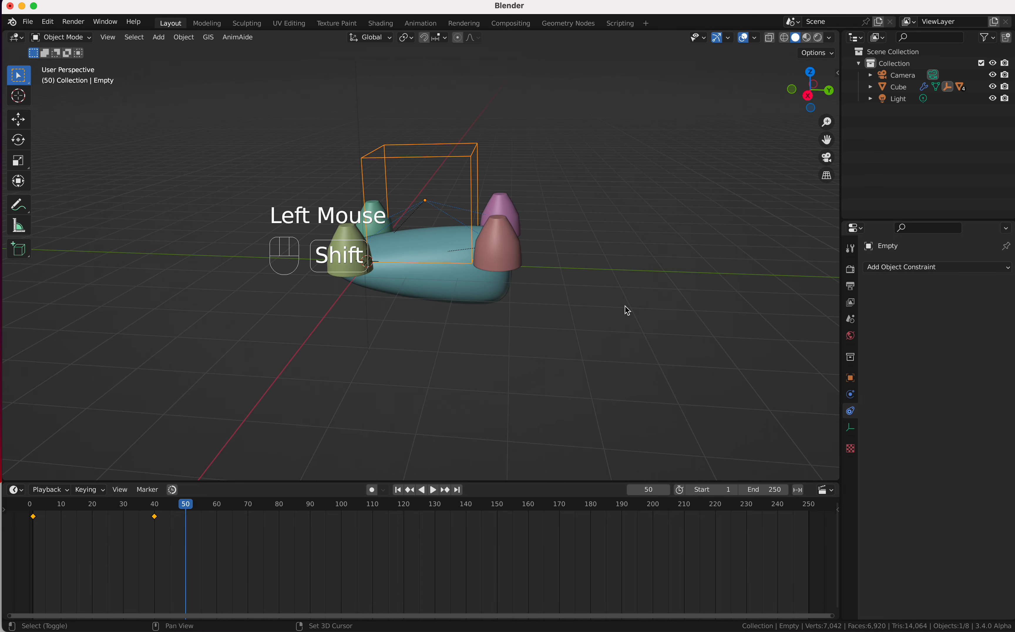
{"action": "left_click", "coordinate": [455, 300]}
{"action": "scroll", "coordinate": [456, 297], "scroll_direction": "right", "scroll_amount": 2}
{"action": "key", "text": "g"}
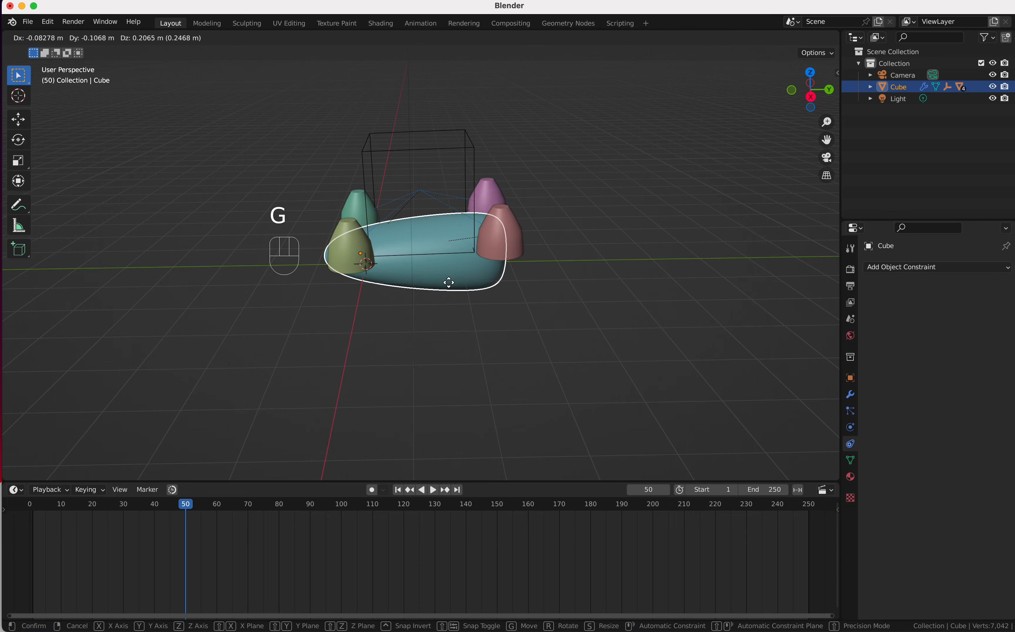
{"action": "key", "text": "Escape"}
Insert a Location keyframe for the ship body at frame 50.
{"action": "scroll", "coordinate": [438, 284], "scroll_direction": "down", "scroll_amount": 4, "text": "super"}
{"action": "scroll", "coordinate": [438, 284], "scroll_direction": "up", "scroll_amount": 4, "text": "super"}
{"action": "scroll", "coordinate": [439, 284], "scroll_direction": "down", "scroll_amount": 1, "text": "super"}
{"action": "scroll", "coordinate": [439, 285], "scroll_direction": "left", "scroll_amount": 2}
{"action": "scroll", "coordinate": [439, 285], "scroll_direction": "left", "scroll_amount": 3}
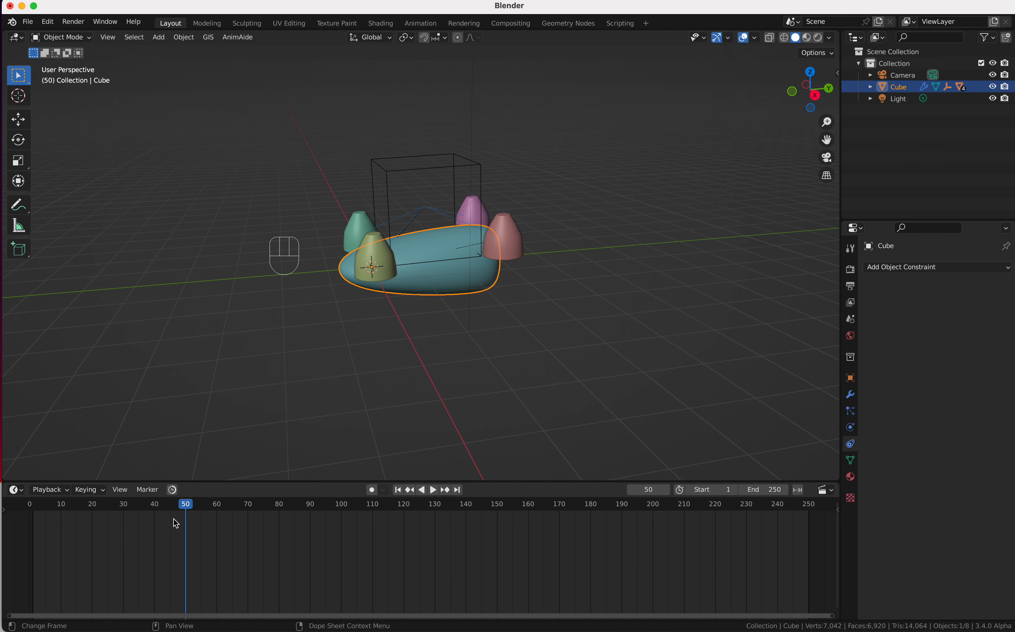
{"action": "key", "text": "i"}
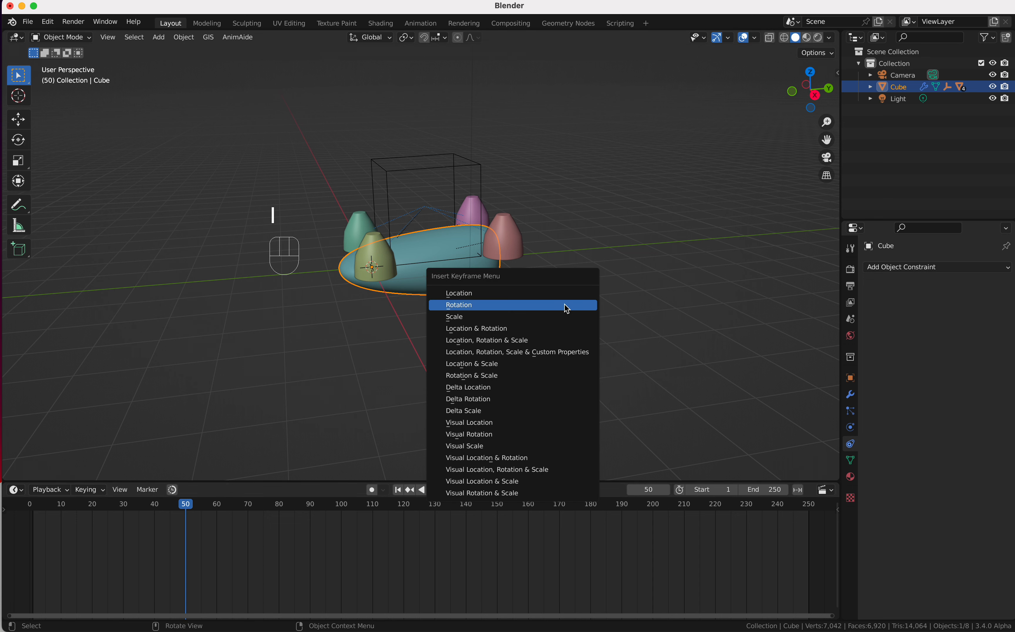
{"action": "left_click", "coordinate": [565, 290]}
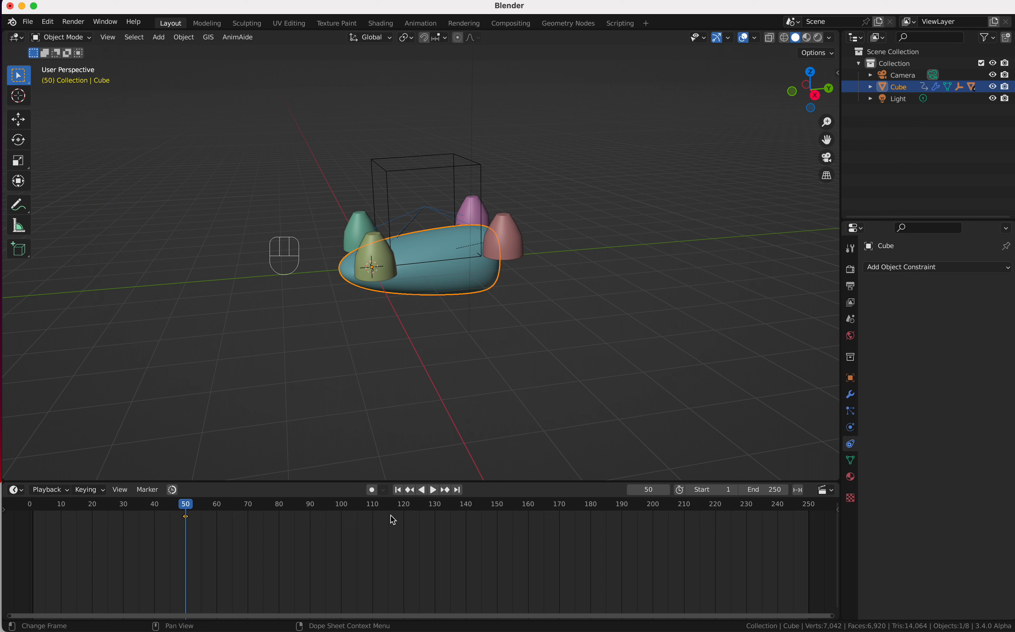
Go to frame 100, turn the enlarged timeline into the Graph Editor and expand the ship body's transform channels.
{"action": "left_click", "coordinate": [344, 513]}
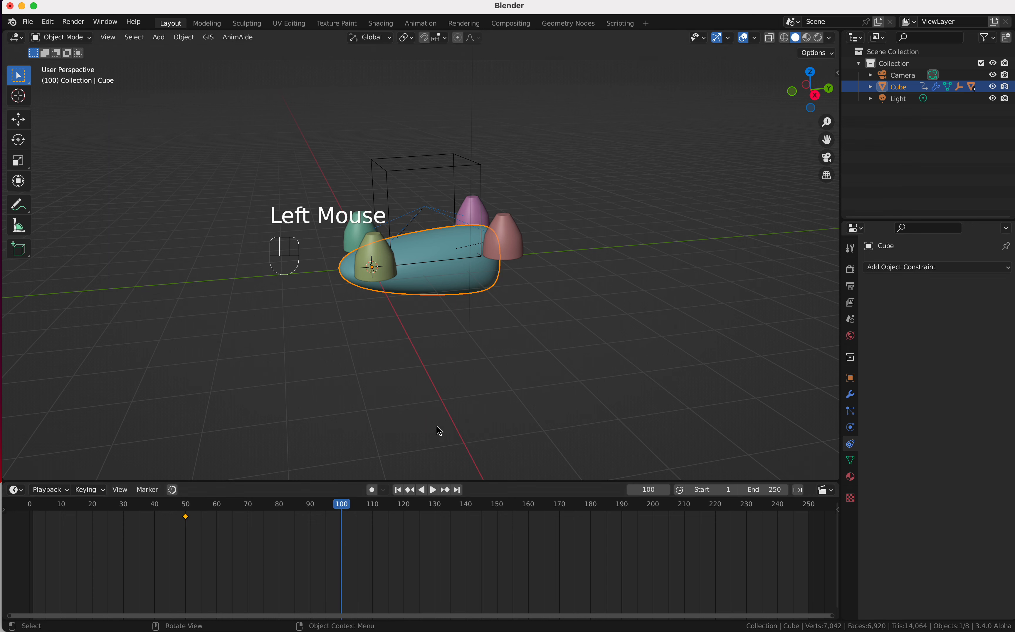
{"action": "left_click_drag", "start_coordinate": [480, 479], "coordinate": [480, 393]}
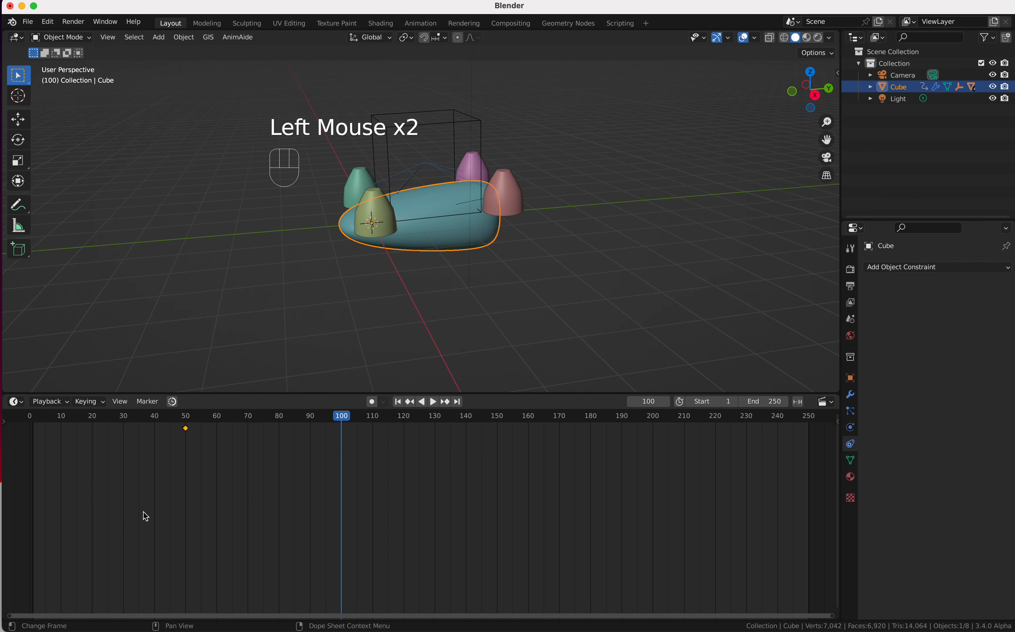
{"action": "key", "text": "ctrl+Tab"}
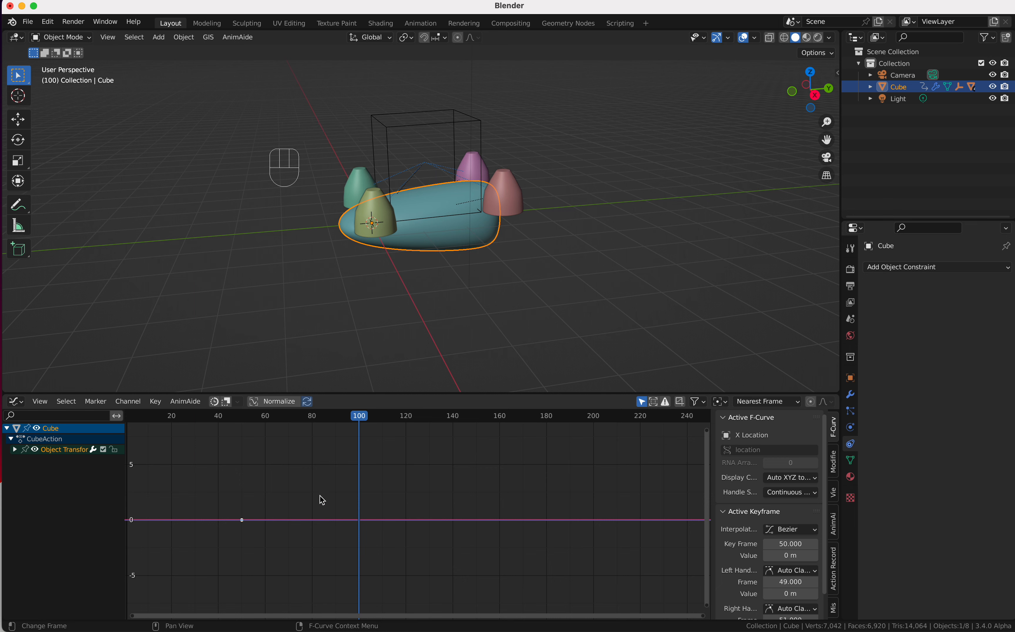
{"action": "left_click", "coordinate": [15, 450]}
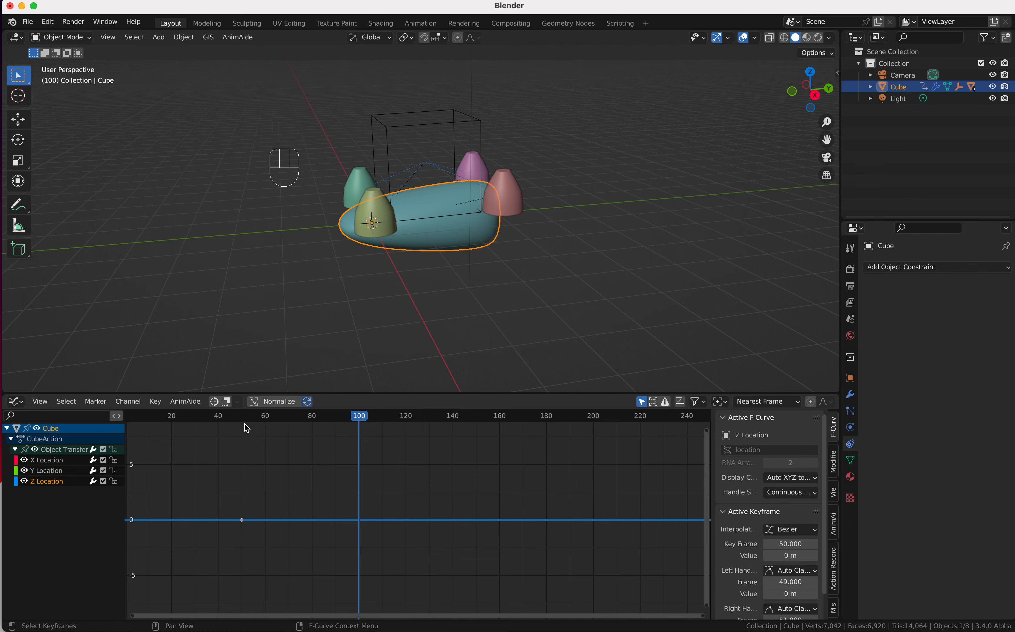
Add a Noise modifier to the ship body's Z Location curve.
{"action": "scroll", "coordinate": [505, 263], "scroll_direction": "up", "scroll_amount": 5, "text": "shift"}
{"action": "scroll", "coordinate": [505, 264], "scroll_direction": "down", "scroll_amount": 5}
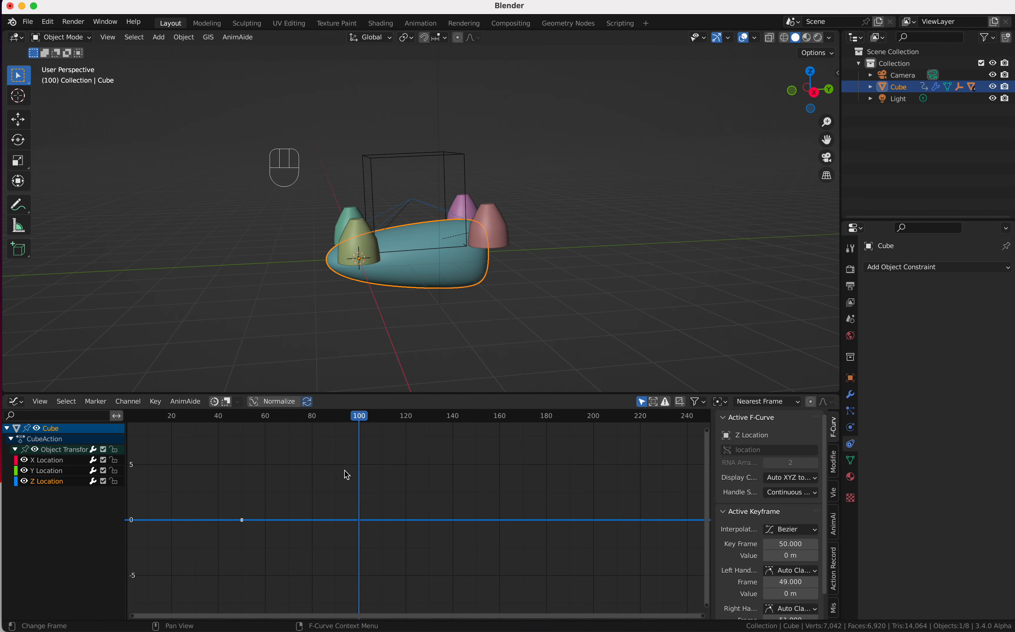
{"action": "left_click", "coordinate": [835, 463]}
{"action": "left_click", "coordinate": [762, 422]}
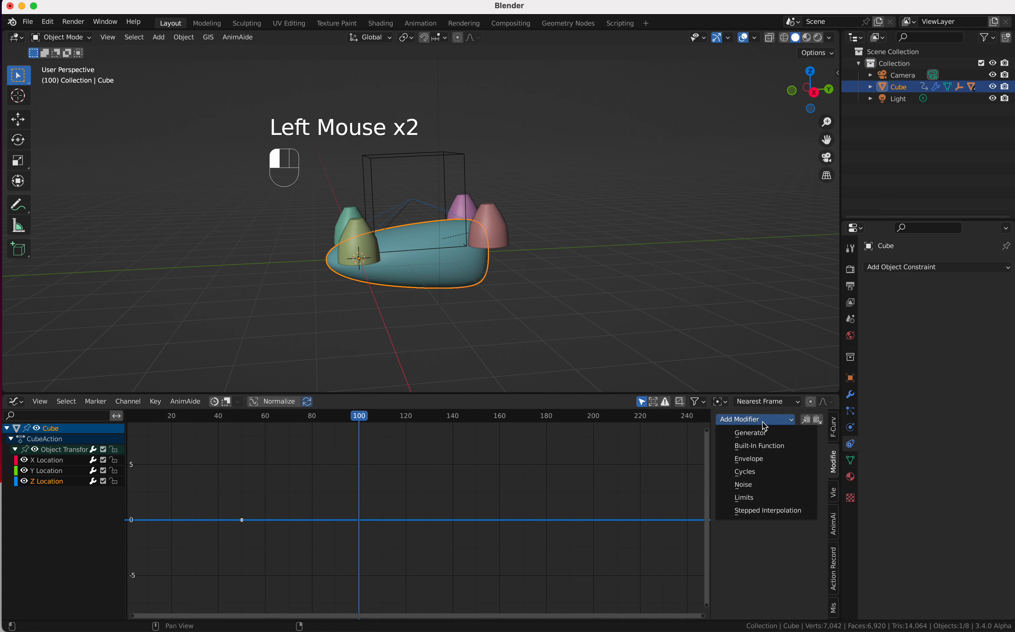
{"action": "left_click", "coordinate": [761, 485]}
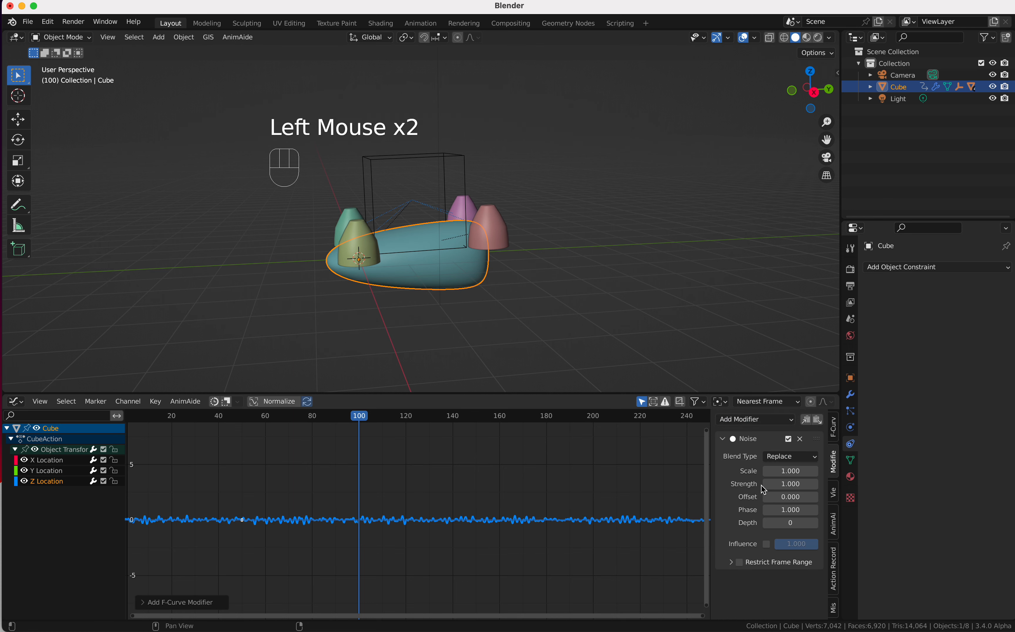
Play the animation and lower the noise strength to 0.28, framing the curve to inspect it.
{"action": "key", "text": "space"}
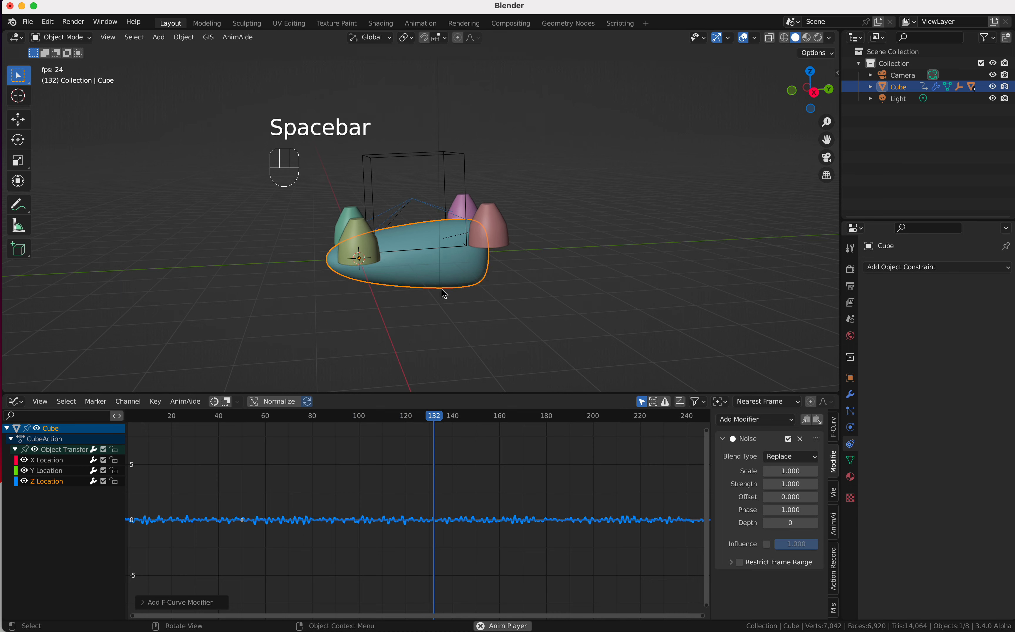
{"action": "scroll", "coordinate": [444, 293], "scroll_direction": "right", "scroll_amount": 5}
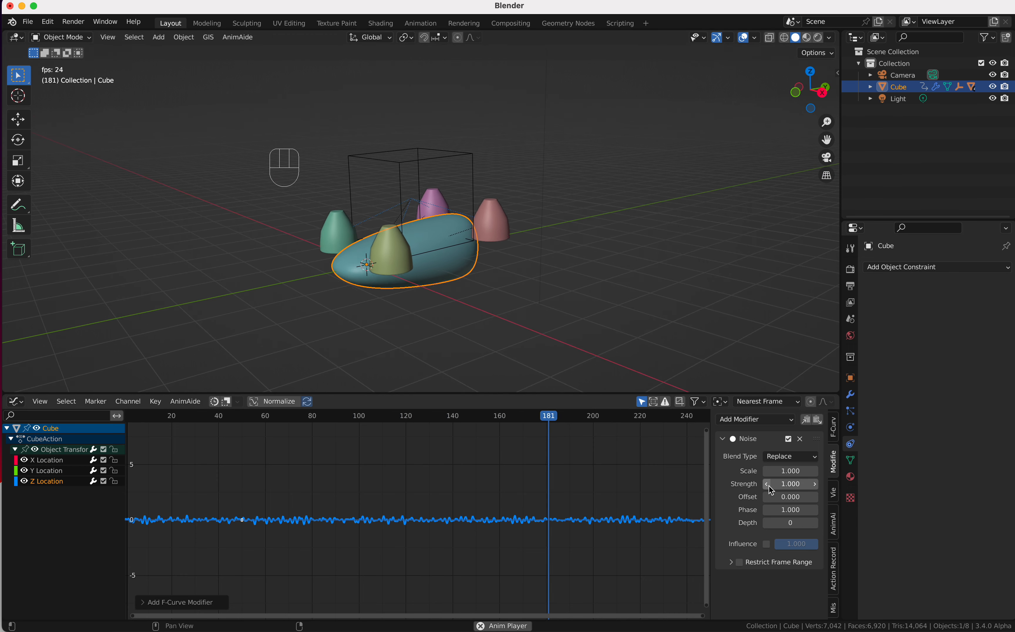
{"action": "mouse_move", "coordinate": [779, 488]}
{"action": "left_mouse_down", "text": "shift"}
{"action": "mouse_move", "coordinate": [746, 488]}
{"action": "mouse_move", "coordinate": [764, 488]}
{"action": "left_mouse_up", "text": "shift"}
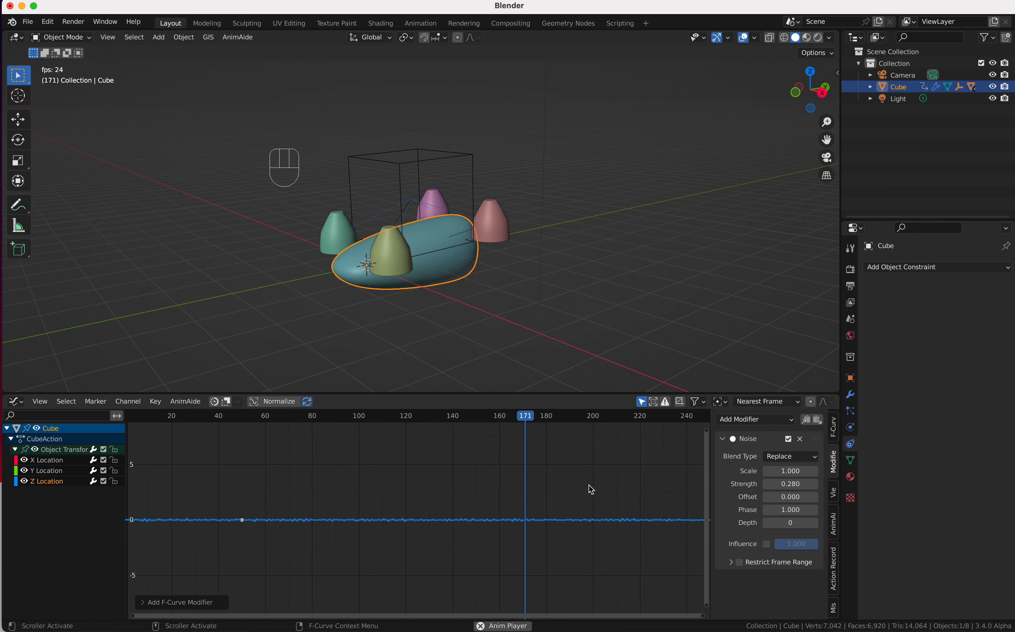
{"action": "key", "text": "Home"}
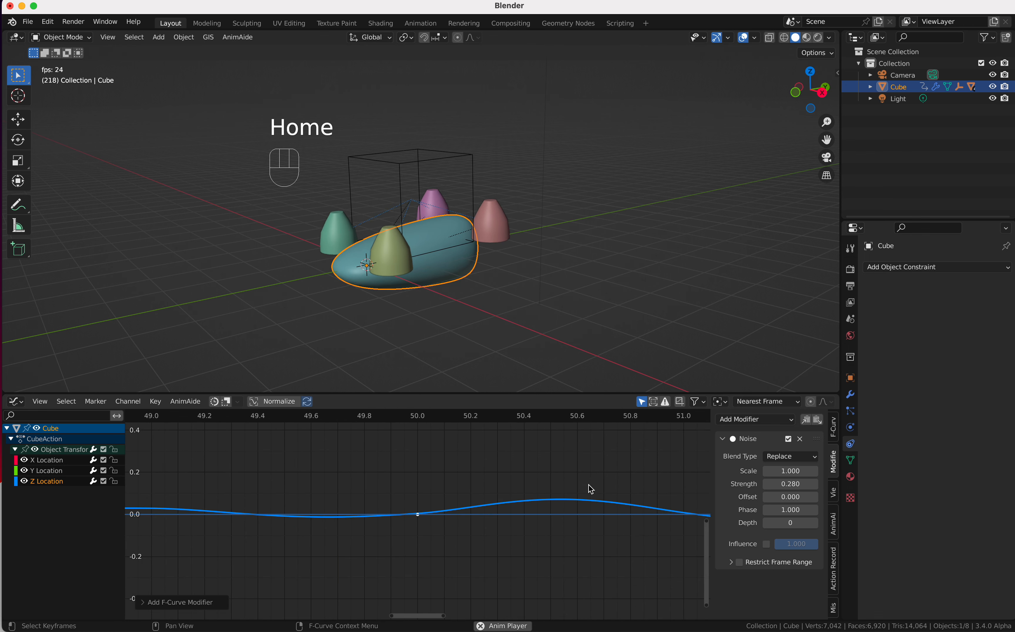
{"action": "key", "text": "super"}
{"action": "scroll", "coordinate": [589, 486], "scroll_direction": "down", "scroll_amount": 10, "text": "super"}
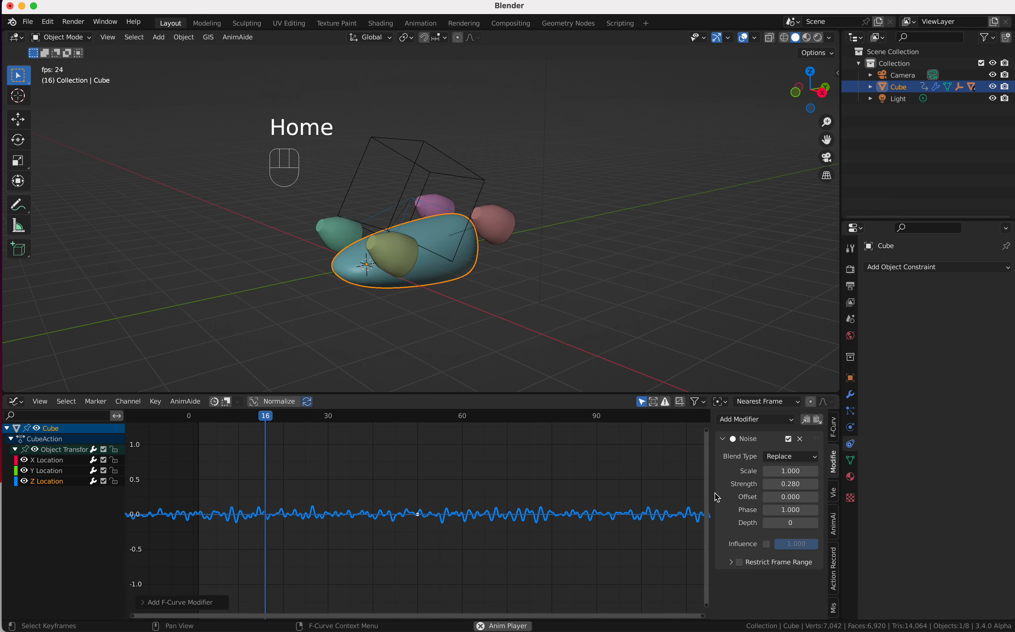
Set the noise scale to 1.2, offset to 15, phase to 7.8 and strength to 0.2.
{"action": "mouse_move", "coordinate": [785, 471]}
{"action": "left_mouse_down"}
{"action": "mouse_move", "coordinate": [825, 471]}
{"action": "mouse_move", "coordinate": [789, 471]}
{"action": "left_mouse_up"}
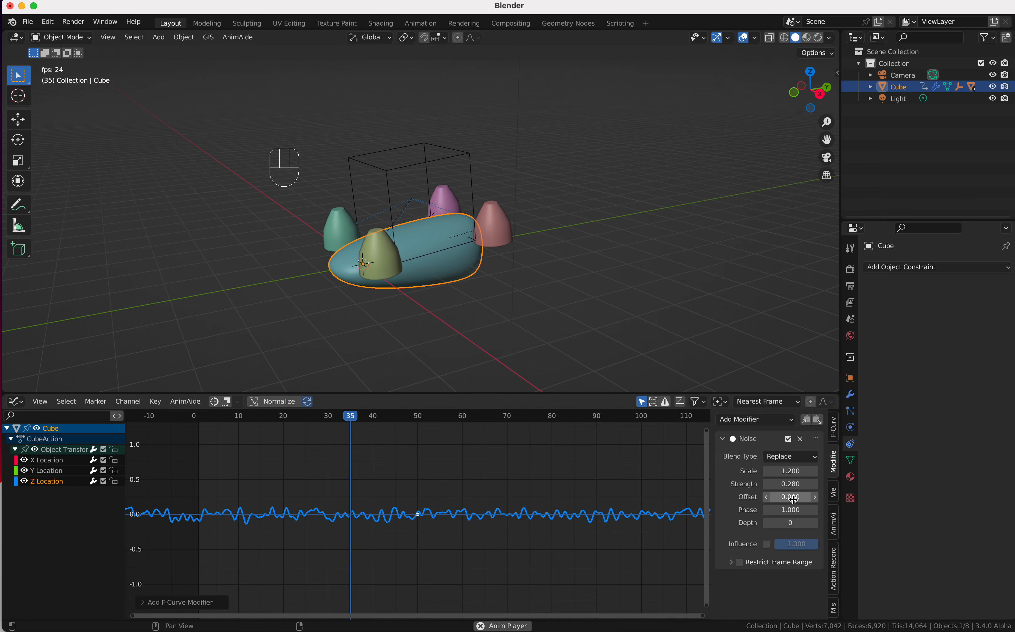
{"action": "mouse_move", "coordinate": [784, 511]}
{"action": "left_mouse_down"}
{"action": "mouse_move", "coordinate": [806, 510]}
{"action": "mouse_move", "coordinate": [784, 497]}
{"action": "left_mouse_up"}
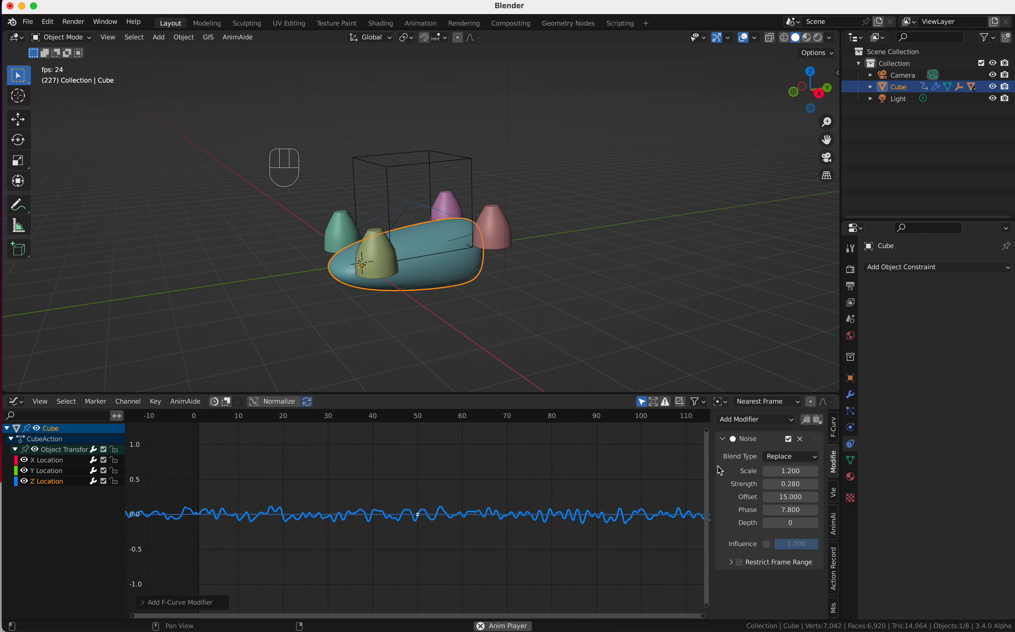
{"action": "left_click", "coordinate": [797, 484]}
{"action": "type", "text": "0.2"}
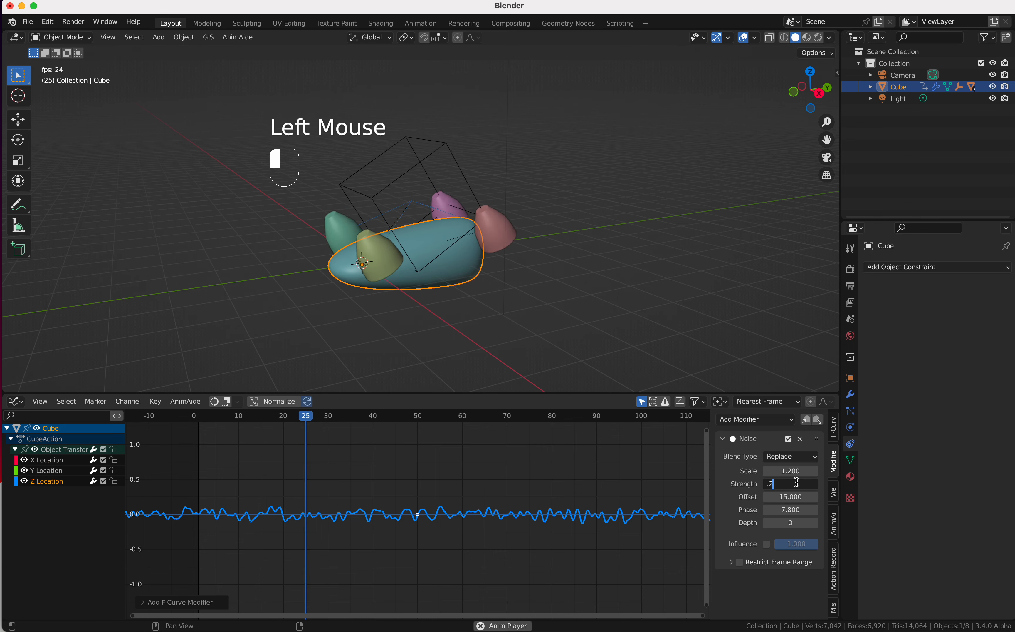
{"action": "key", "text": "Return"}
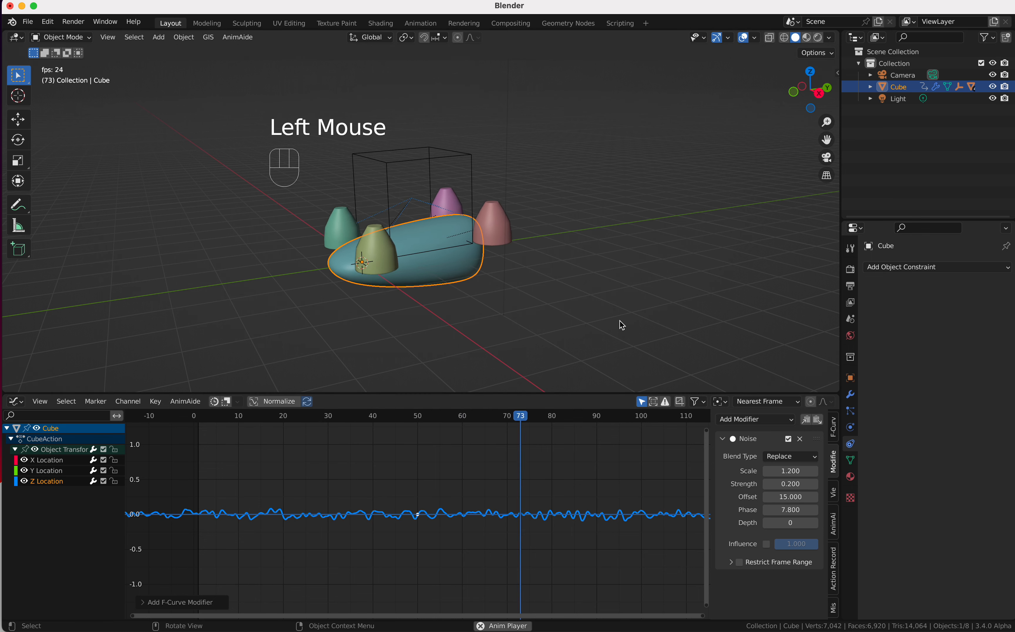
Replay the animation from frame 1 and step through it to frame 40 to check the engines' position.
{"action": "key", "text": "space"}
{"action": "key", "text": "shift+Left"}
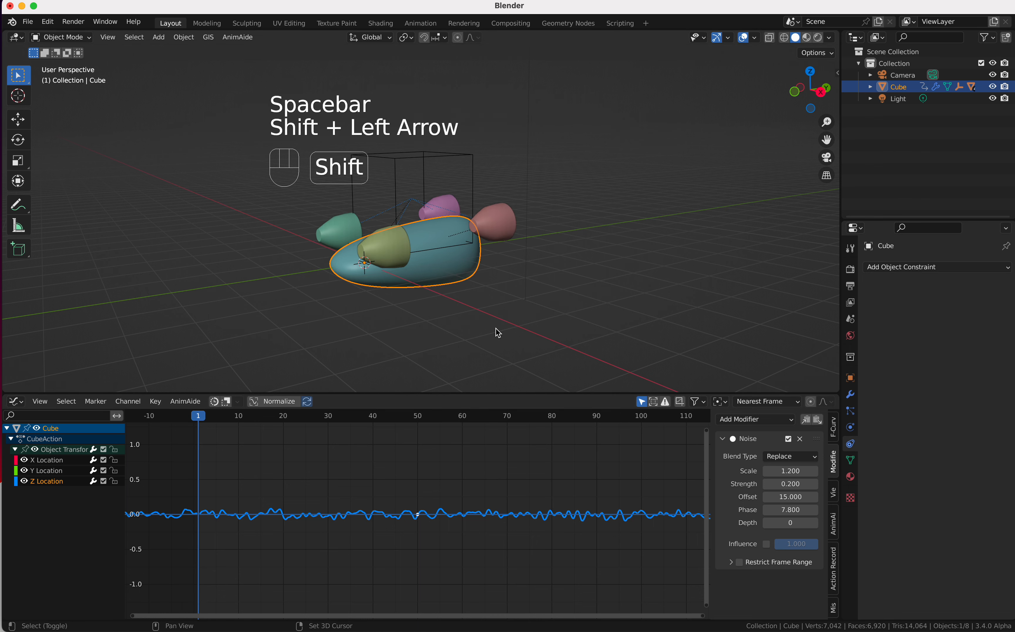
{"action": "key", "text": "space"}
{"action": "key", "text": "space"}
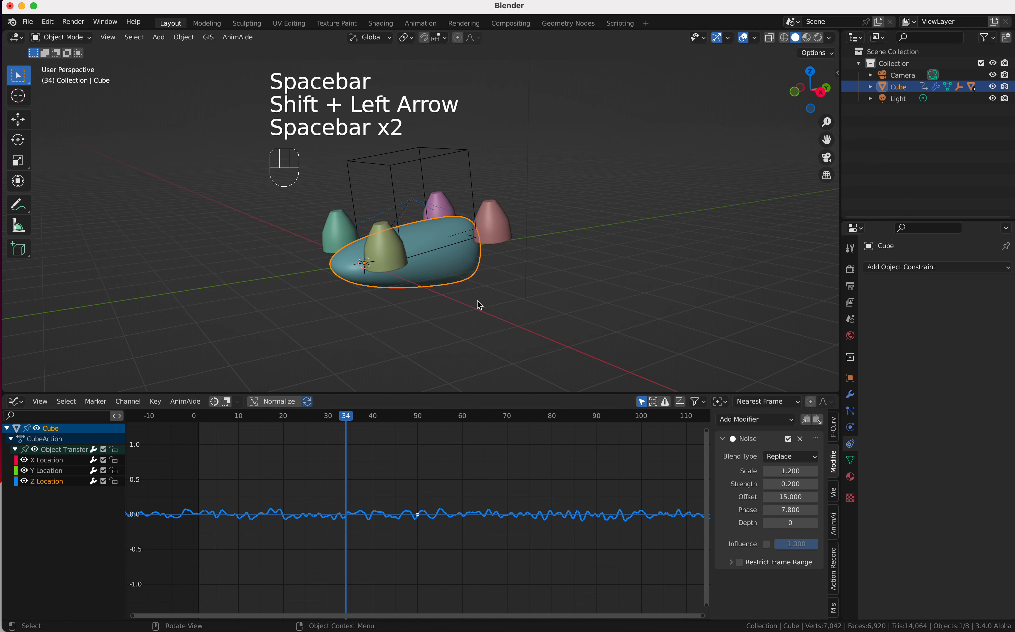
{"action": "key", "text": "Right"}
{"action": "key", "text": "Right"}
{"action": "key", "text": "Right"}
{"action": "key", "text": "Right"}
{"action": "key", "text": "Right"}
{"action": "key", "text": "Right"}
{"action": "key", "text": "Right"}
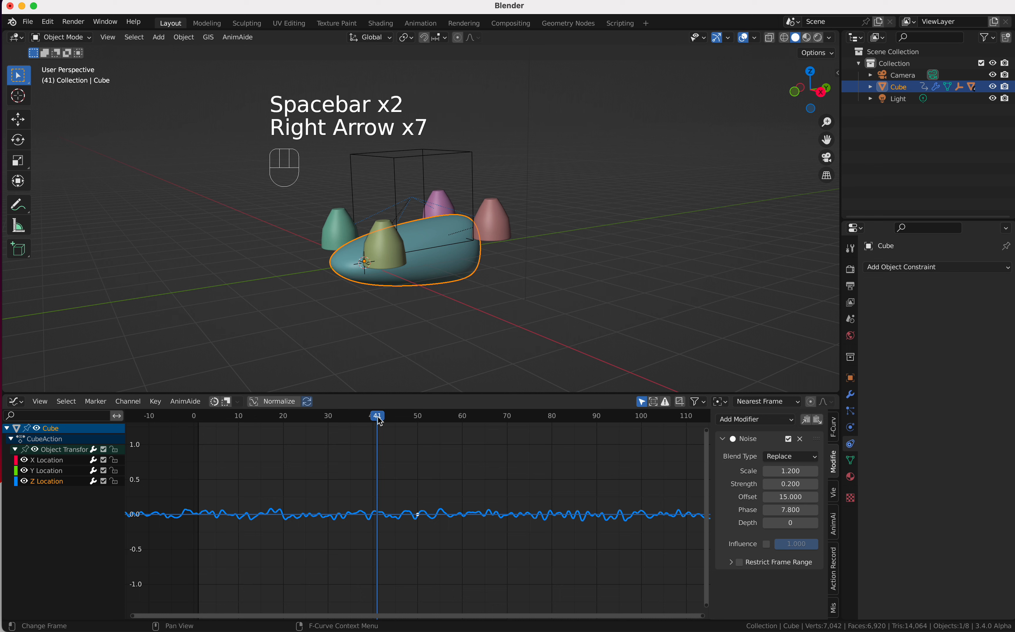
{"action": "key", "text": "Left"}
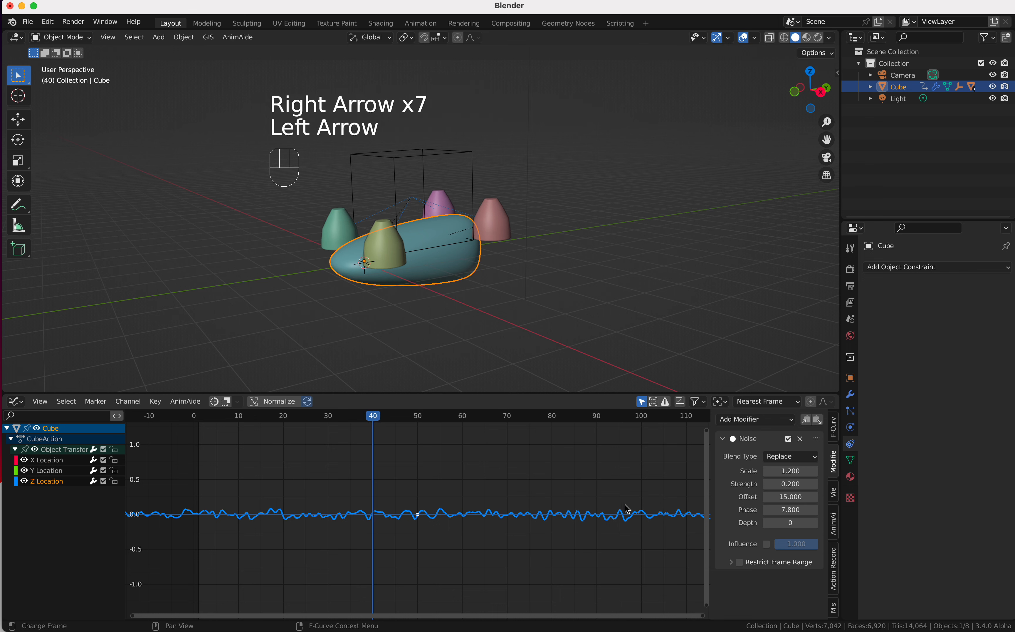
Restrict the noise modifier's frame range, starting at frame 40 and ending at frame 250.
{"action": "left_click", "coordinate": [742, 564]}
{"action": "left_click", "coordinate": [733, 562]}
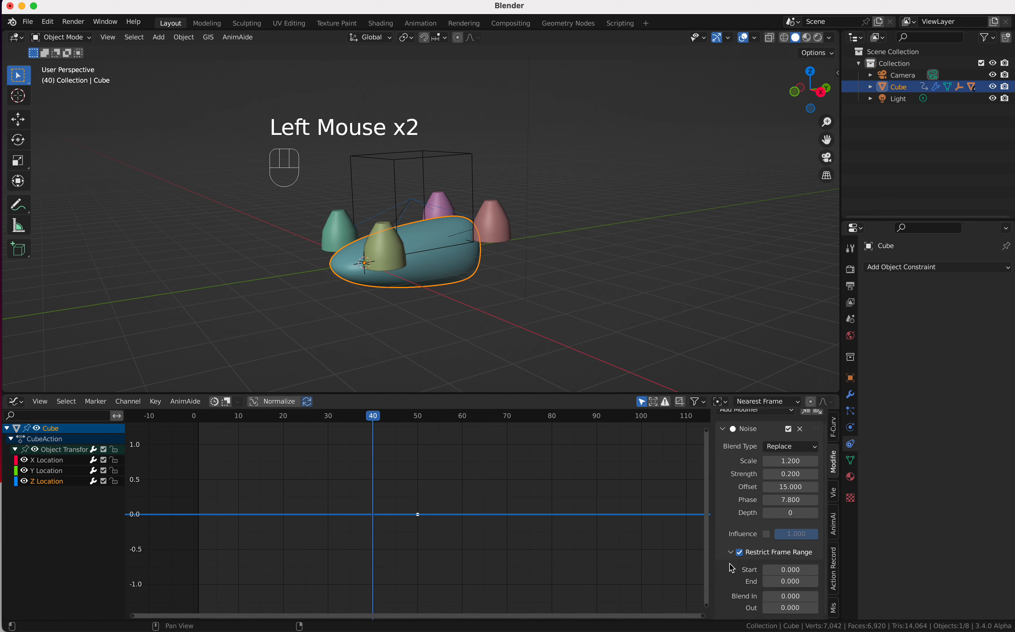
{"action": "left_click", "coordinate": [790, 570]}
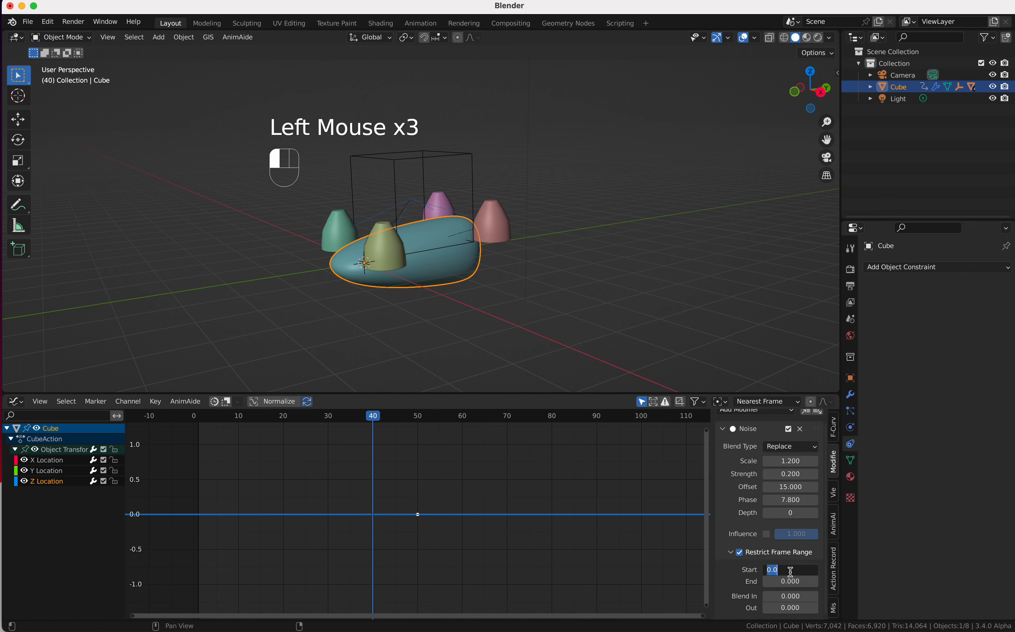
{"action": "type", "text": "40"}
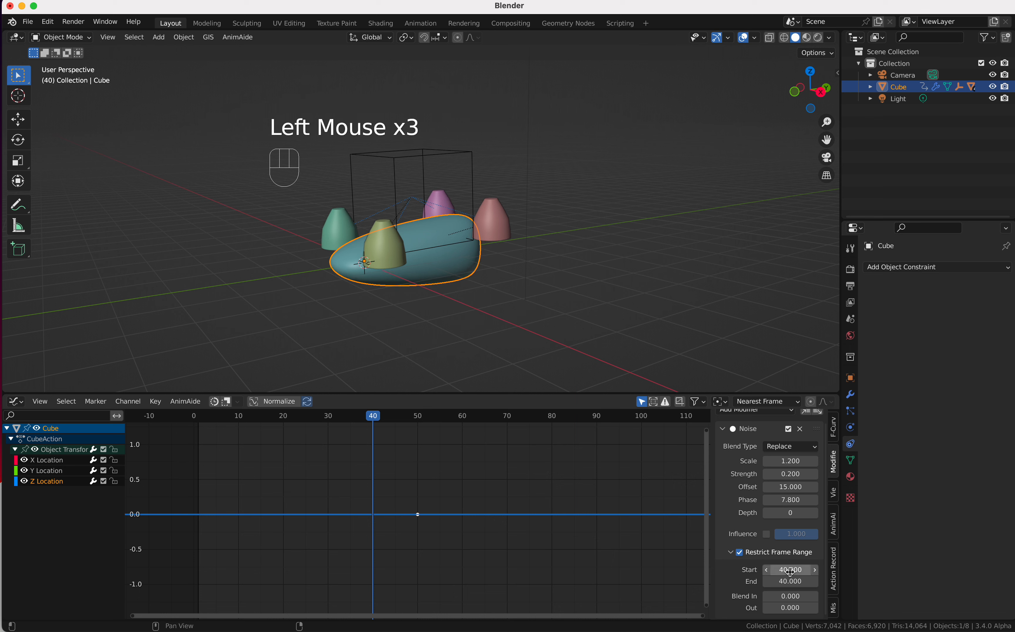
{"action": "left_click", "coordinate": [778, 582]}
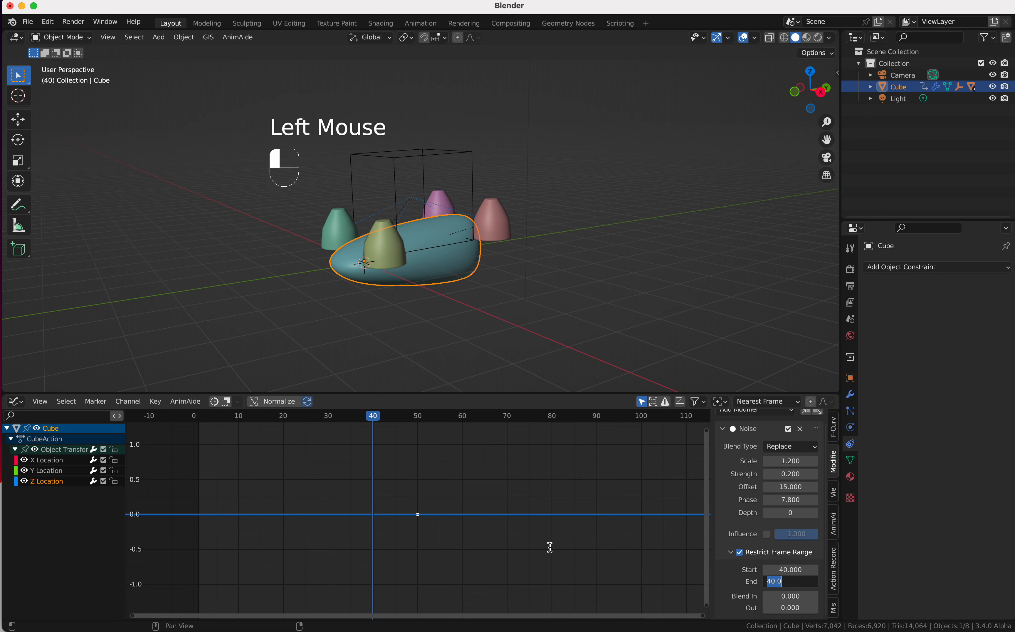
{"action": "type", "text": "250"}
{"action": "key", "text": "Return"}
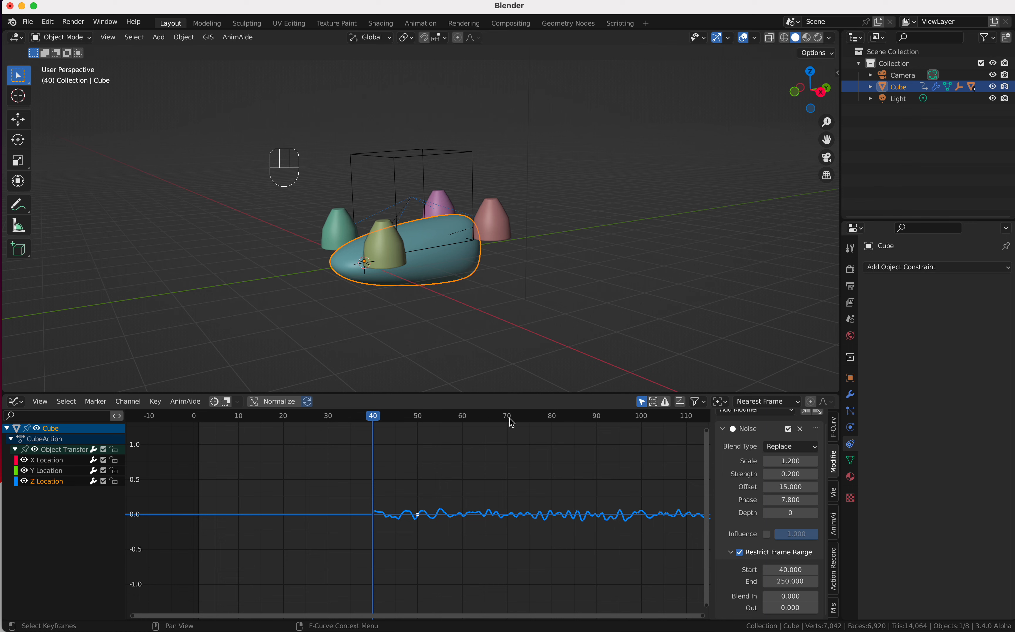
Preview the shaking, go to frame 70 and set the noise end frame to 70.
{"action": "key", "text": "space"}
{"action": "key", "text": "space"}
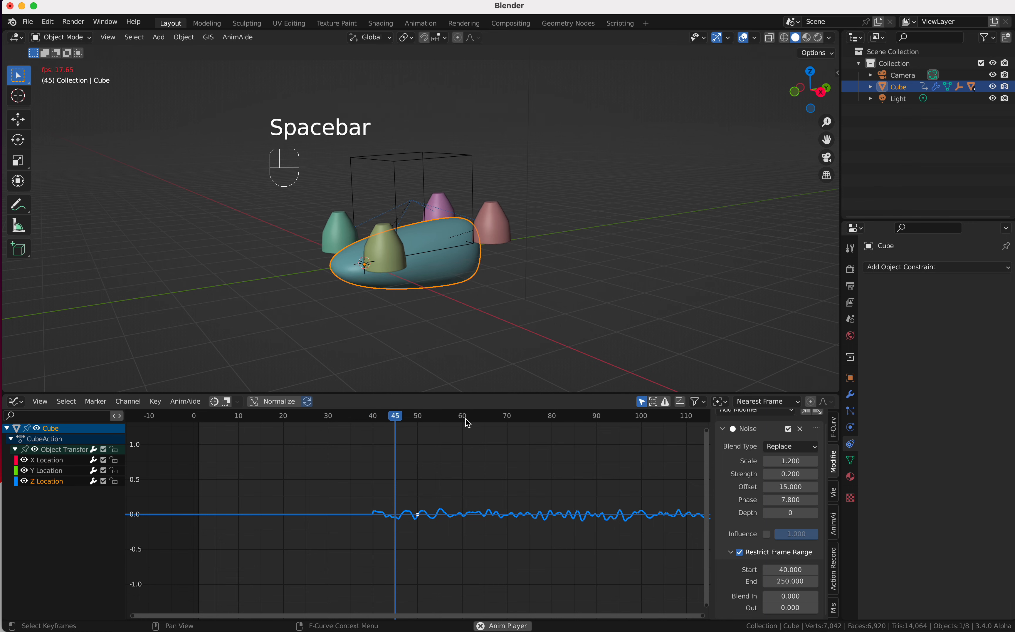
{"action": "left_click", "coordinate": [511, 426]}
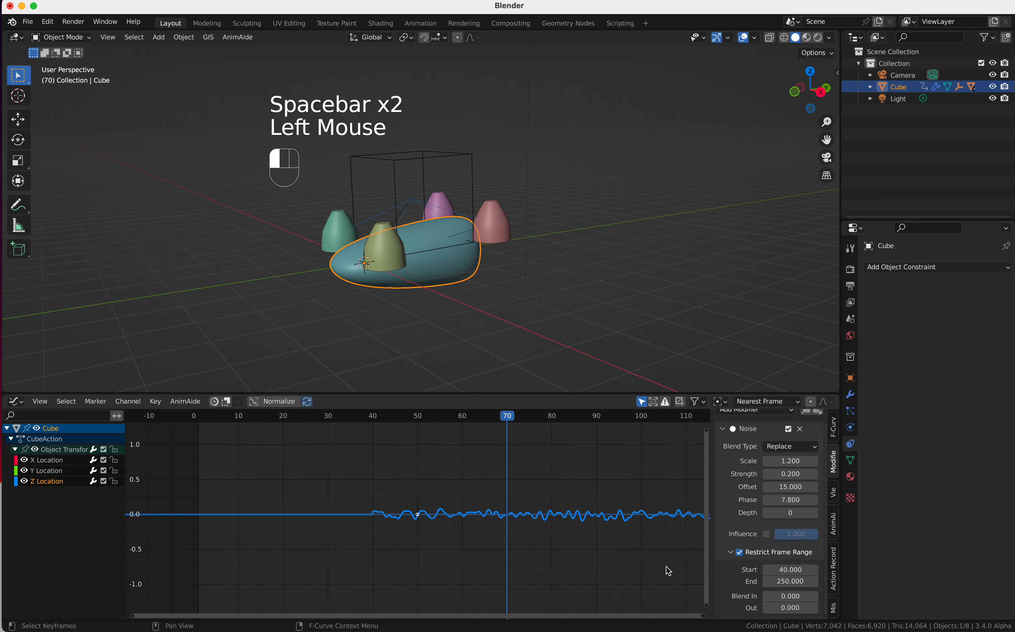
{"action": "left_click", "coordinate": [780, 582]}
{"action": "type", "text": "70"}
{"action": "key", "text": "Return"}
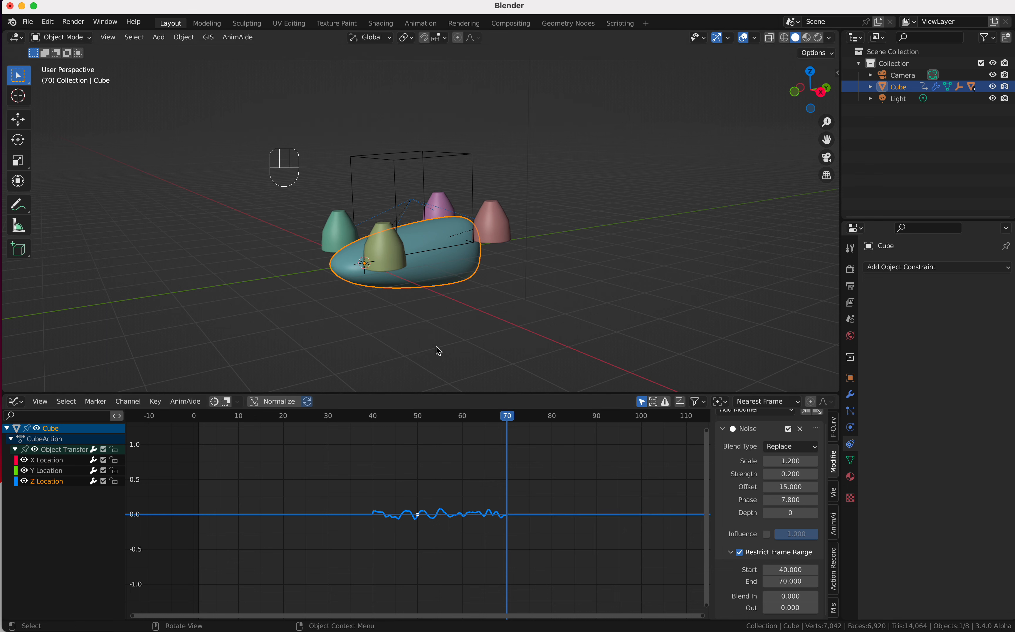
Go to frame 30 and set the noise modifier's blend-in to 30.
{"action": "left_click", "coordinate": [377, 423]}
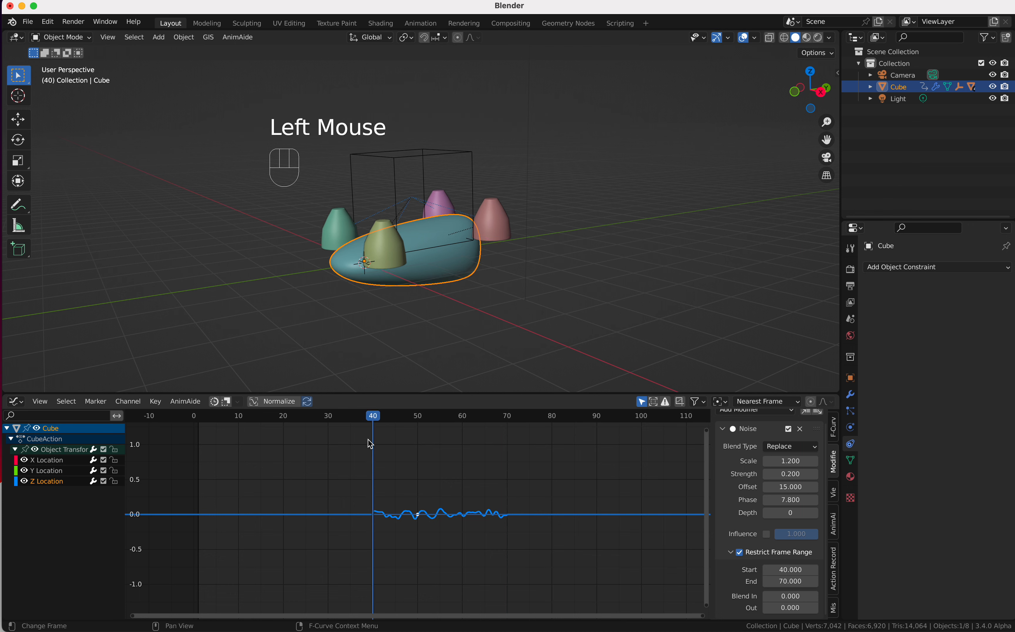
{"action": "left_click", "coordinate": [331, 422]}
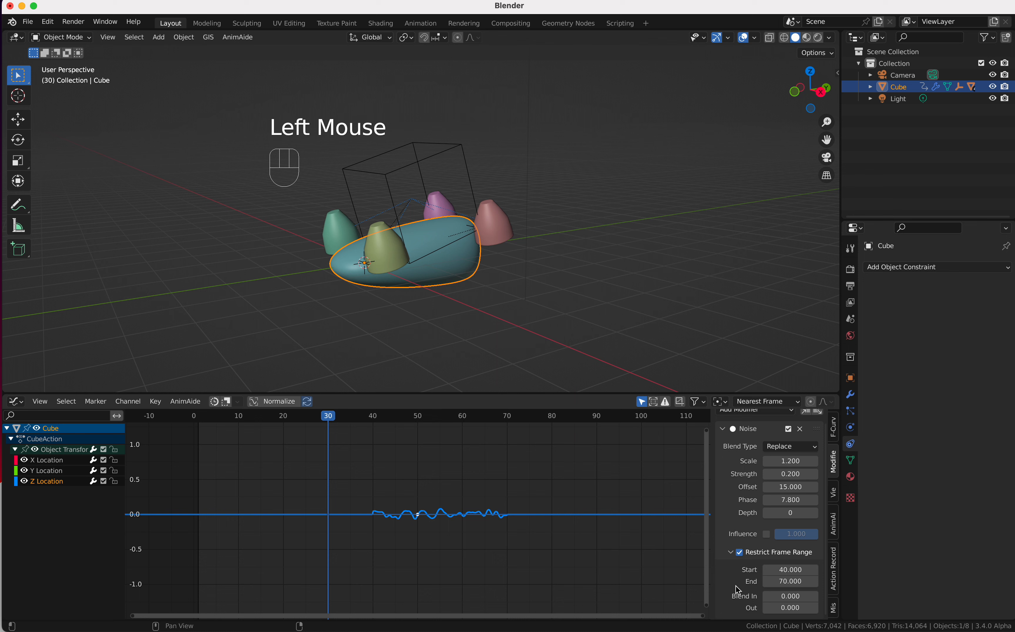
{"action": "double_click", "coordinate": [783, 595]}
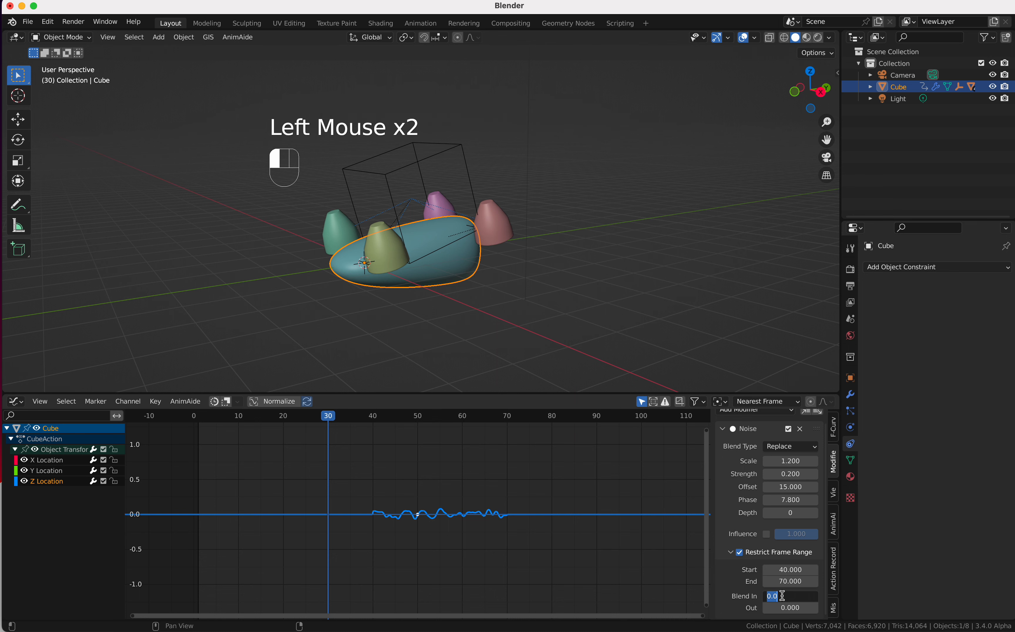
{"action": "type", "text": "30"}
{"action": "key", "text": "Return"}
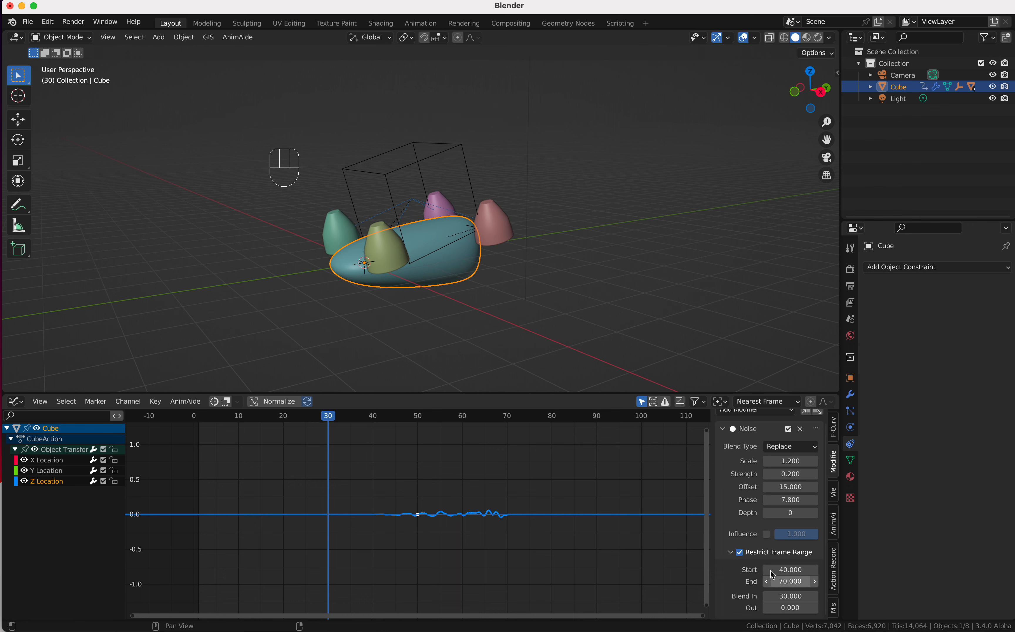
Play the animation through the noise range to check the blend-in, then go to frame 70.
{"action": "key", "text": "space"}
{"action": "key", "text": "space"}
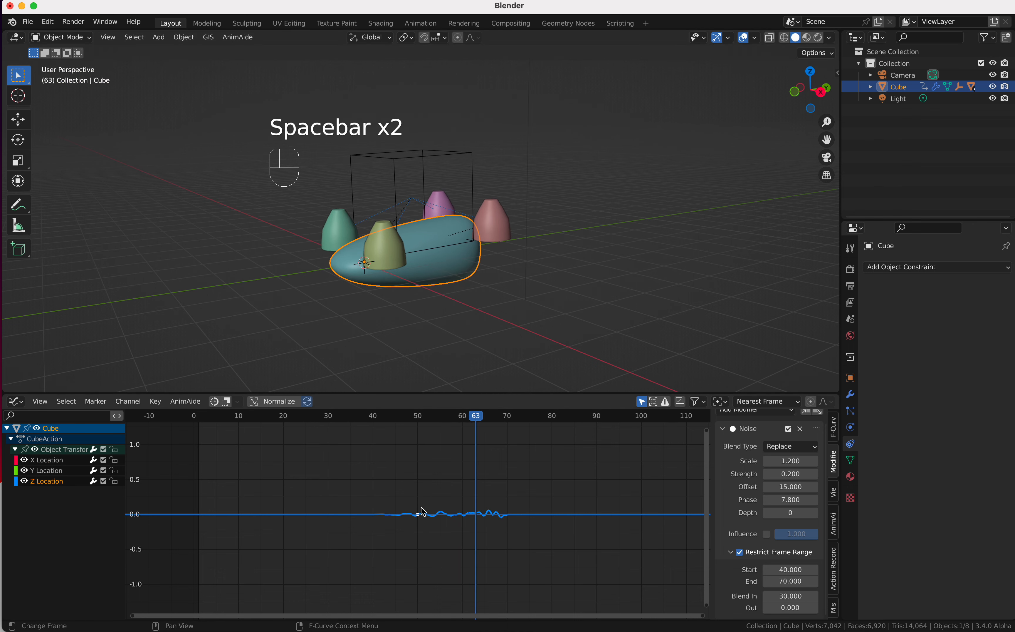
{"action": "key", "text": "space"}
{"action": "key", "text": "space"}
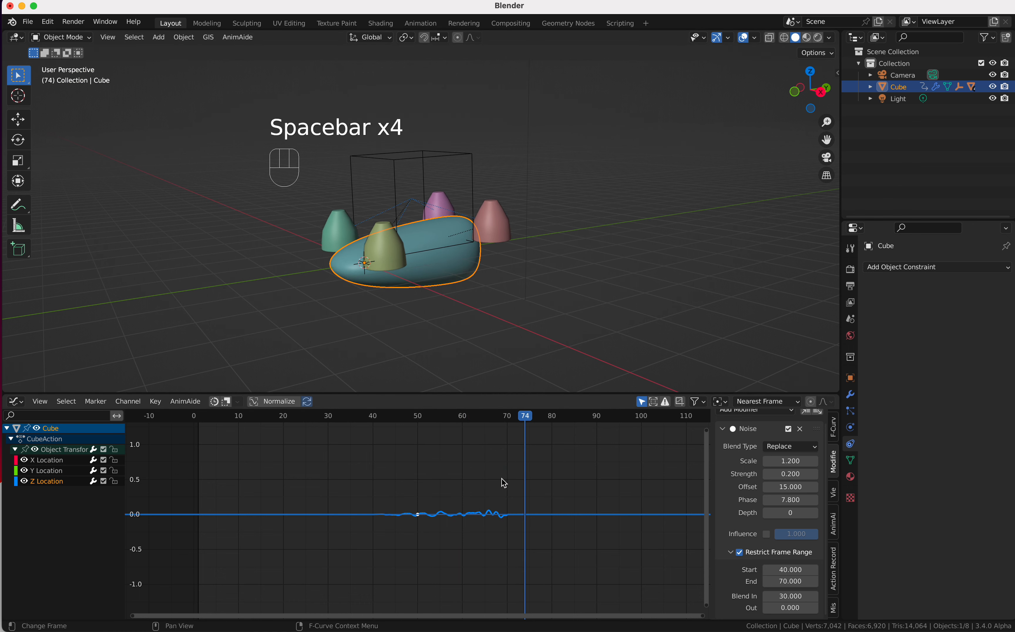
{"action": "left_click", "coordinate": [508, 419]}
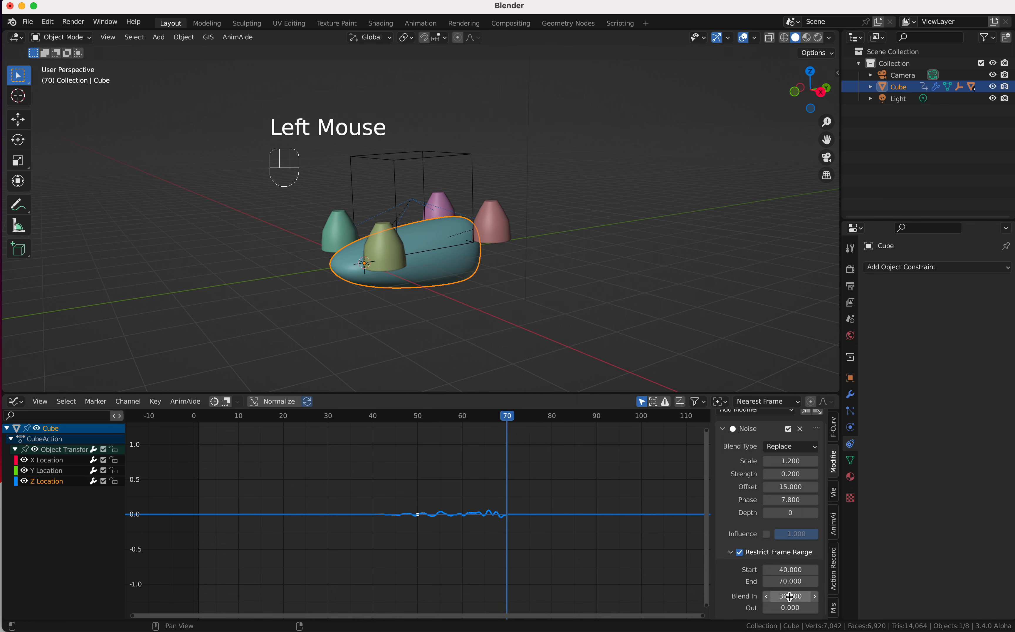
Try noise start frames of 10 and 30, then return the start to frame 40.
{"action": "left_click", "coordinate": [787, 570]}
{"action": "type", "text": "10"}
{"action": "key", "text": "Return"}
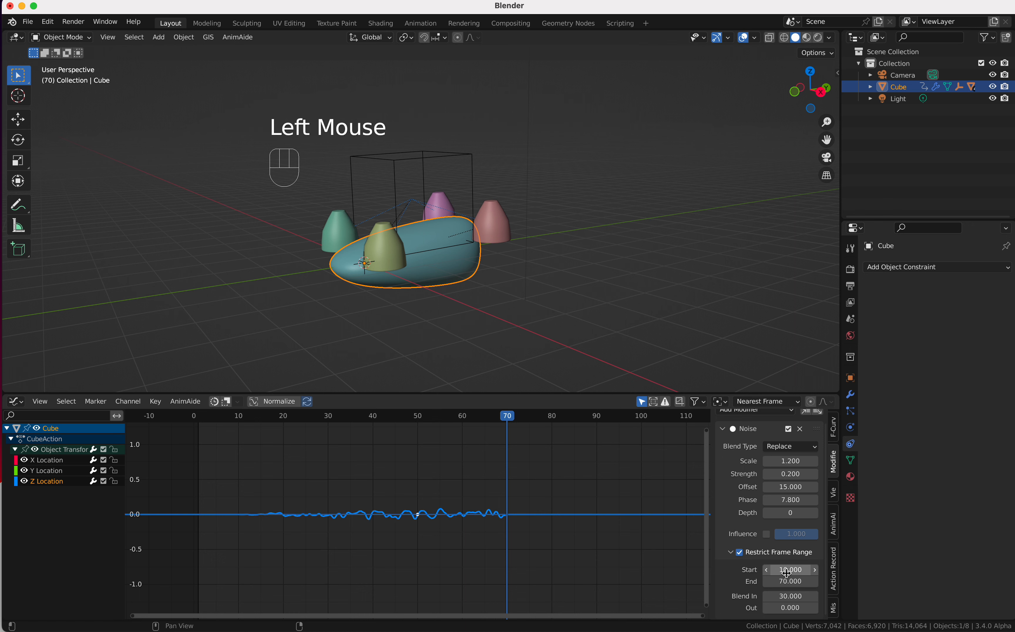
{"action": "double_click", "coordinate": [788, 571]}
{"action": "key", "text": "Return"}
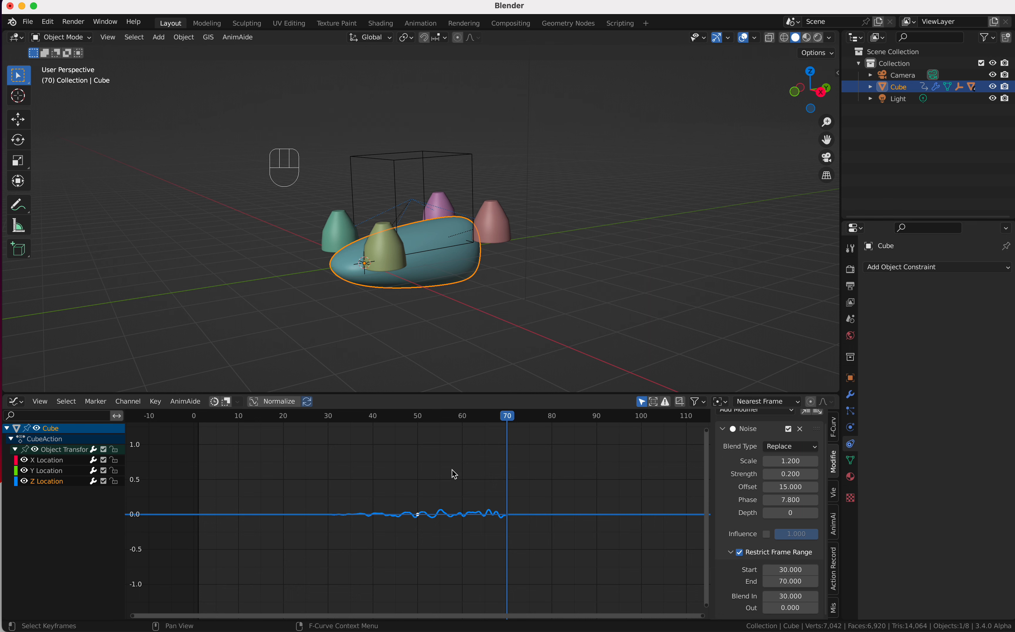
{"action": "left_click_drag", "start_coordinate": [787, 571], "coordinate": [789, 570]}
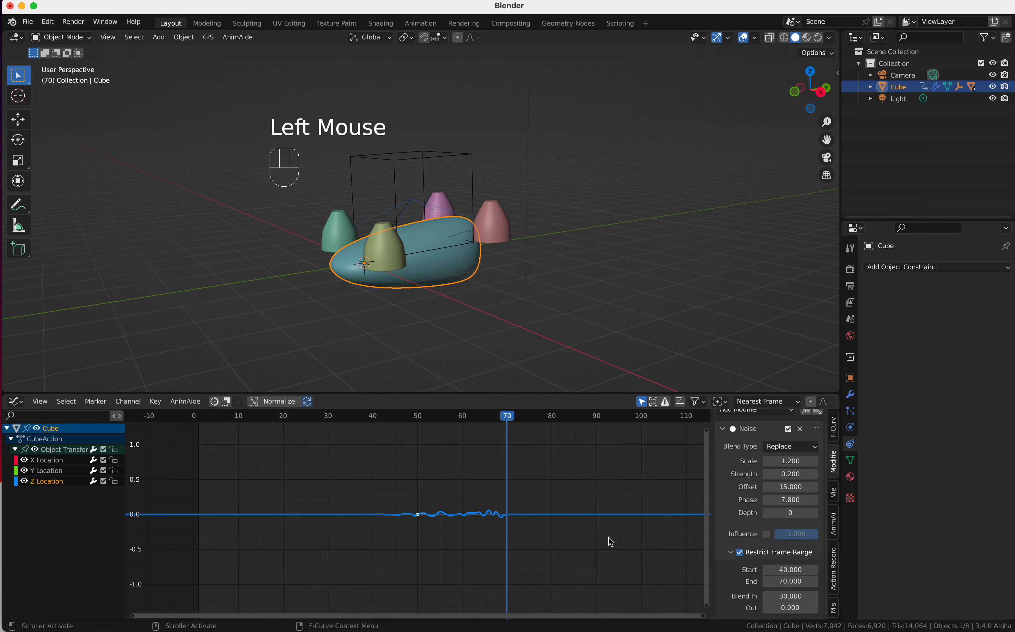
Set the noise modifier's blend-out to 30.
{"action": "left_click", "coordinate": [795, 608]}
{"action": "type", "text": "80"}
{"action": "key", "text": "Return"}
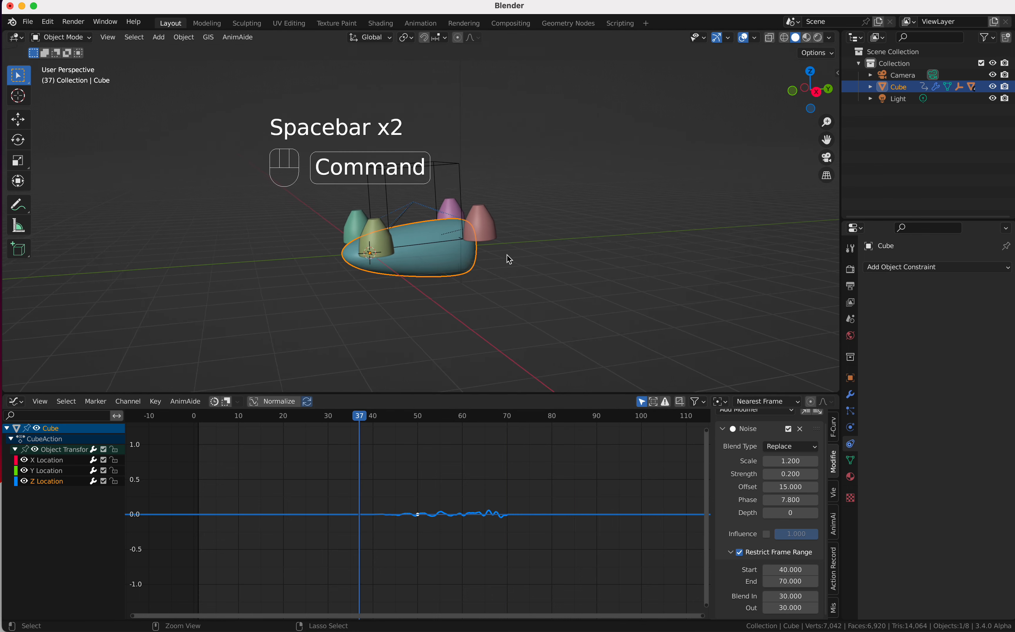
Play the animation through the noise range to check the body's shake with both blends applied.
{"action": "scroll", "coordinate": [507, 255], "scroll_direction": "down", "scroll_amount": 3, "text": "super"}
{"action": "scroll", "coordinate": [507, 255], "scroll_direction": "up", "scroll_amount": 3}
{"action": "scroll", "coordinate": [507, 255], "scroll_direction": "down", "scroll_amount": 2}
{"action": "scroll", "coordinate": [507, 255], "scroll_direction": "up", "scroll_amount": 3, "text": "shift"}
{"action": "scroll", "coordinate": [507, 255], "scroll_direction": "down", "scroll_amount": 4}
{"action": "key", "text": "space"}
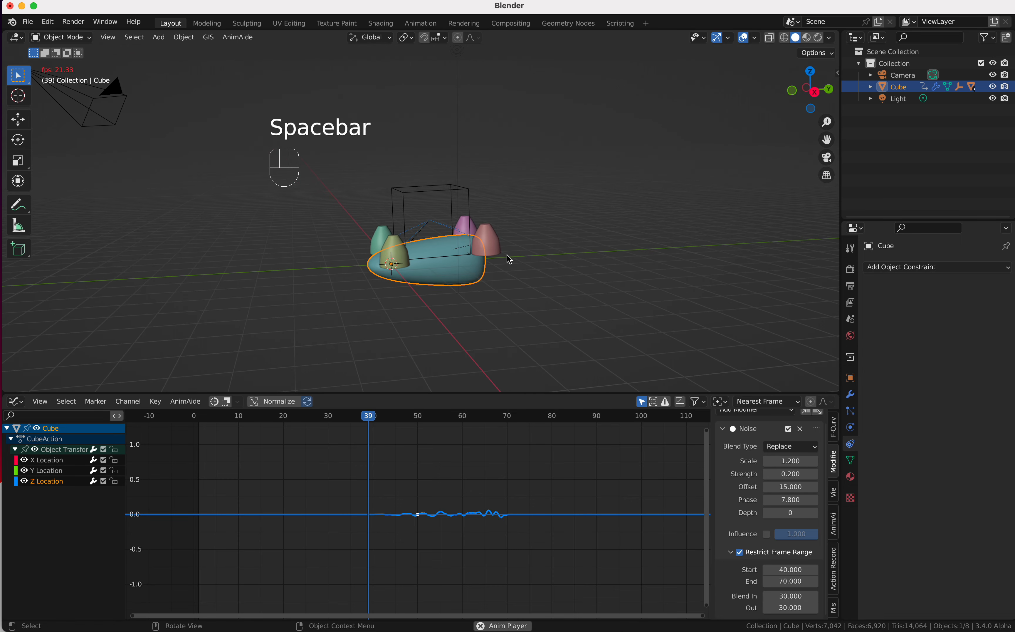
{"action": "key", "text": "space"}
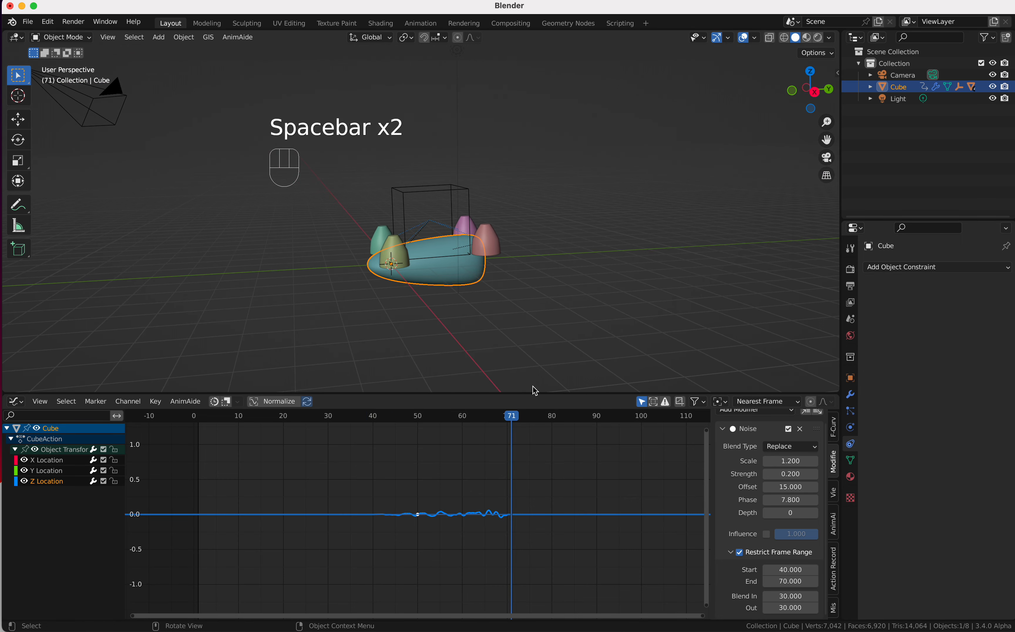
Go to frame 70 and insert a location keyframe on the ship body.
{"action": "key", "text": "Left"}
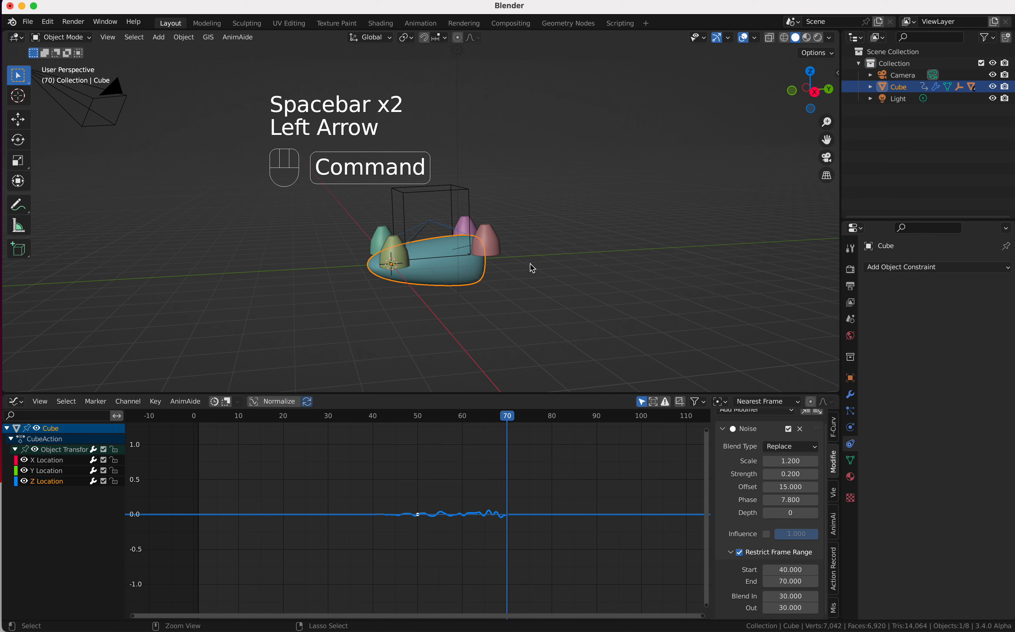
{"action": "key", "text": "i"}
{"action": "left_click", "coordinate": [564, 277]}
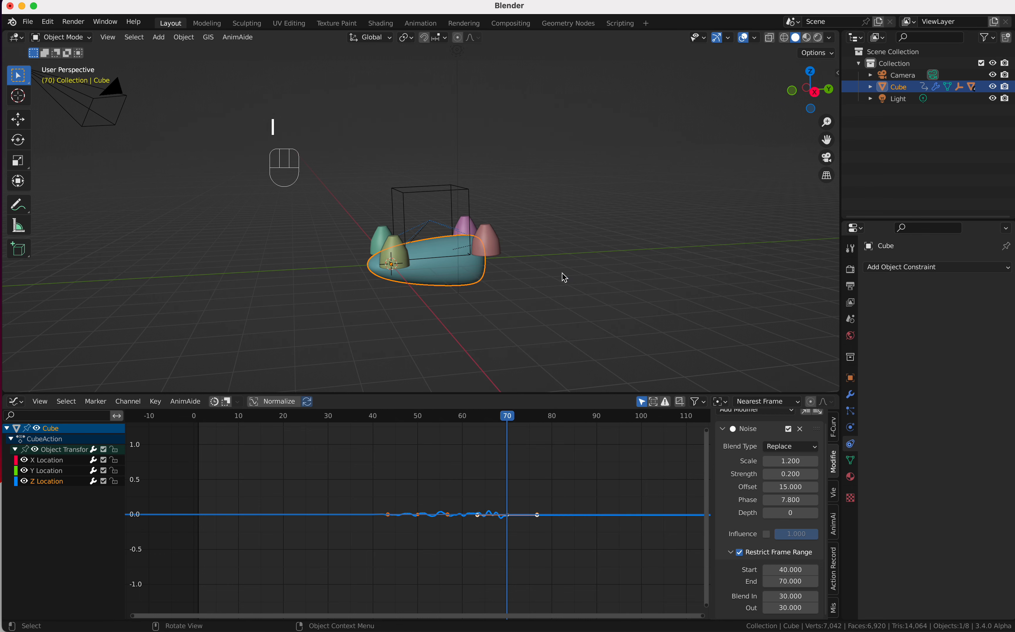
At frame 90, raise the ship body about 2 m along Z and insert a location keyframe.
{"action": "left_click", "coordinate": [575, 421]}
{"action": "left_click", "coordinate": [597, 417]}
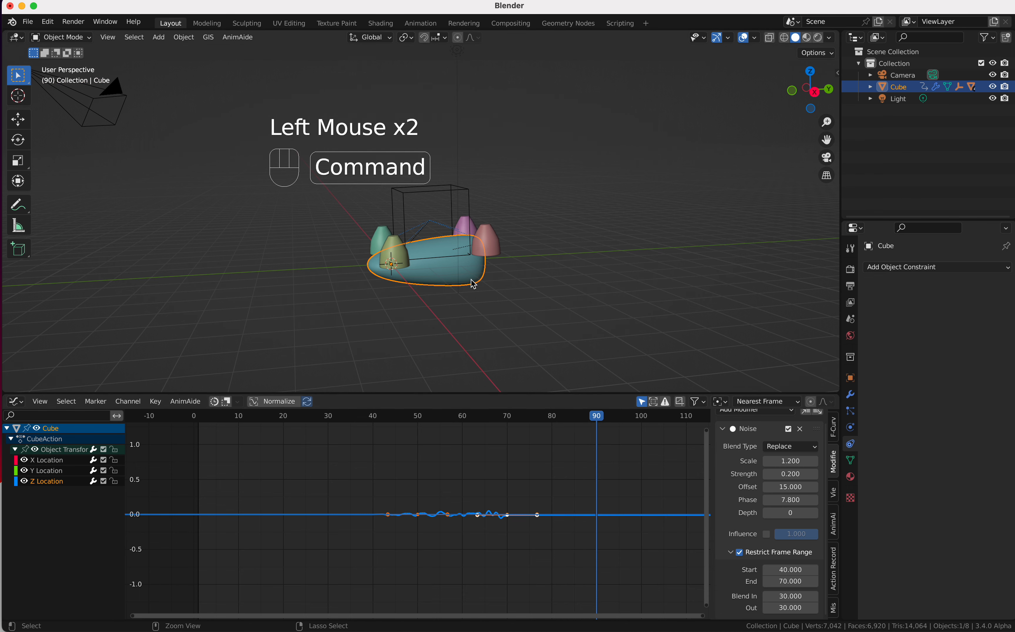
{"action": "scroll", "coordinate": [510, 463], "scroll_direction": "down", "scroll_amount": 3}
{"action": "scroll", "coordinate": [549, 270], "scroll_direction": "up", "scroll_amount": 3}
{"action": "scroll", "coordinate": [549, 271], "scroll_direction": "up", "scroll_amount": 3, "text": "shift"}
{"action": "scroll", "coordinate": [549, 270], "scroll_direction": "down", "scroll_amount": 2}
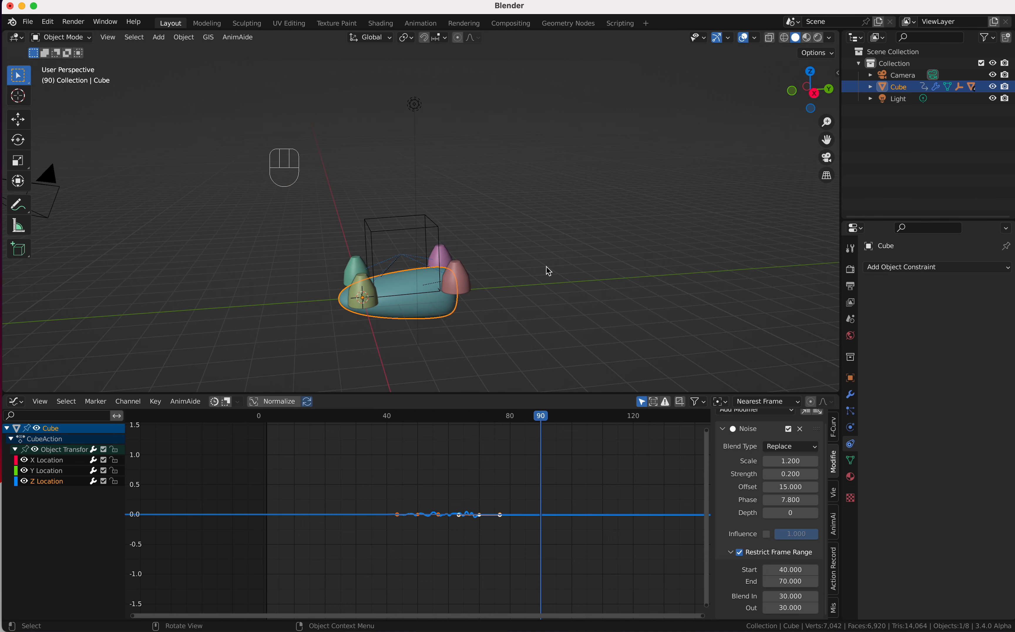
{"action": "key", "text": "g"}
{"action": "key", "text": "z"}
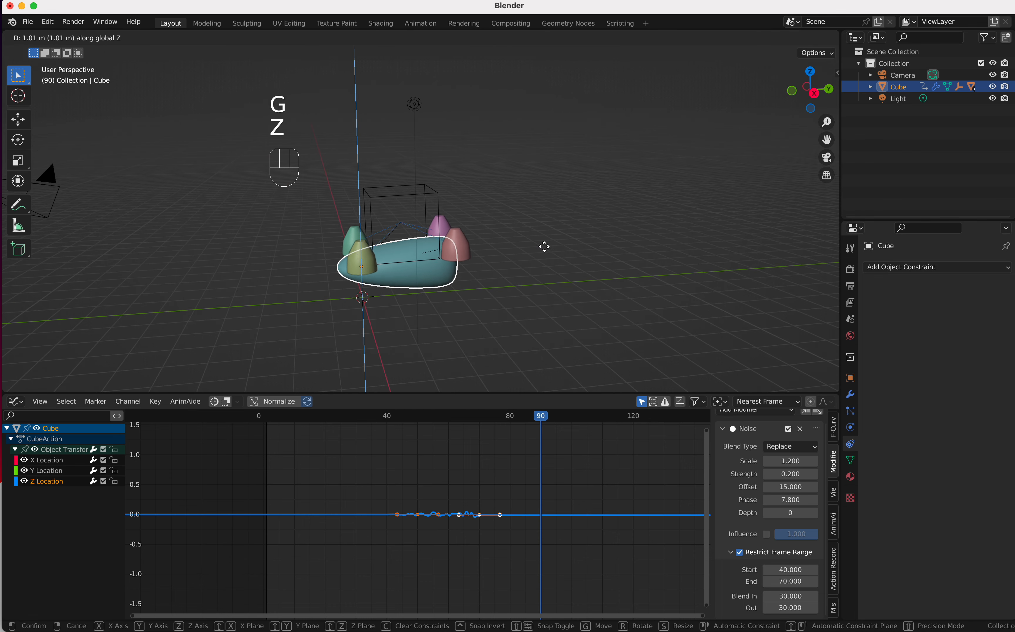
{"action": "left_click", "coordinate": [542, 206]}
{"action": "key", "text": "i"}
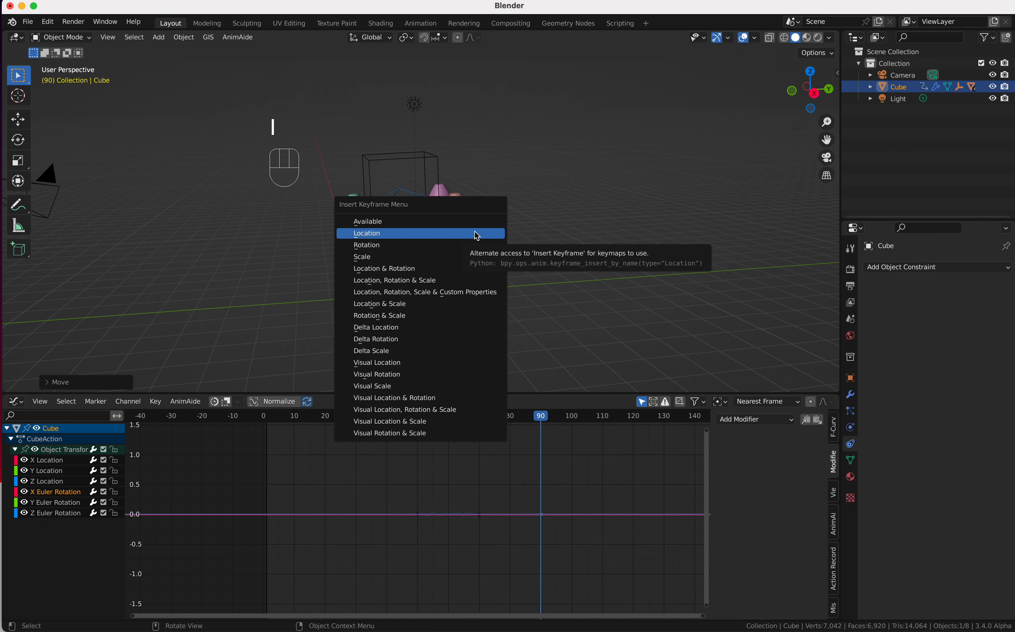
{"action": "left_click", "coordinate": [477, 234]}
Play the animation over the lift-off to check it, stopping at frame 94.
{"action": "middle_click_drag", "start_coordinate": [477, 236], "coordinate": [496, 253]}
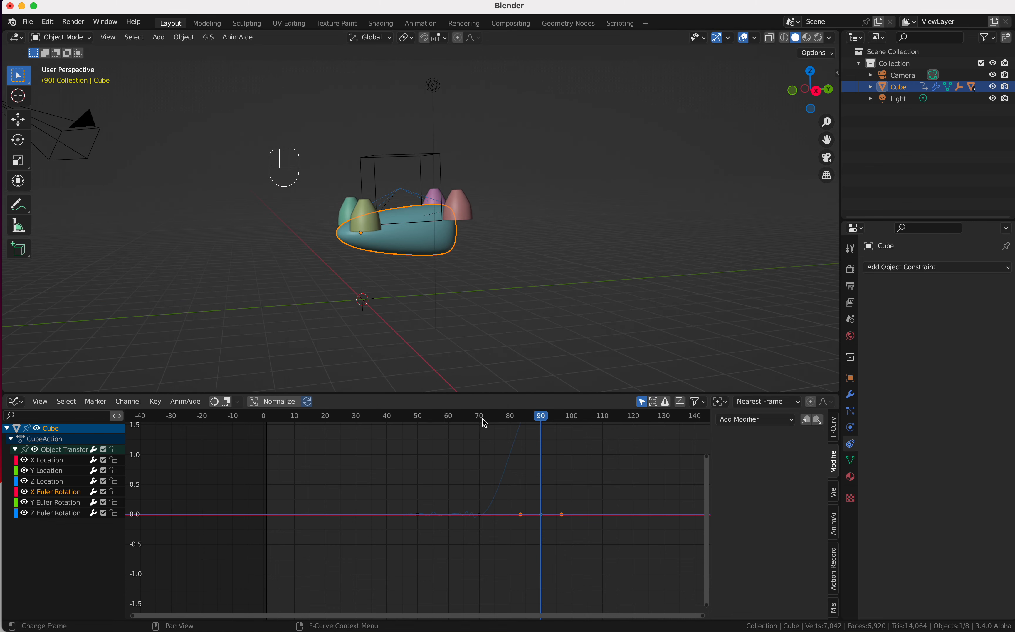
{"action": "left_click", "coordinate": [454, 416]}
{"action": "key", "text": "space"}
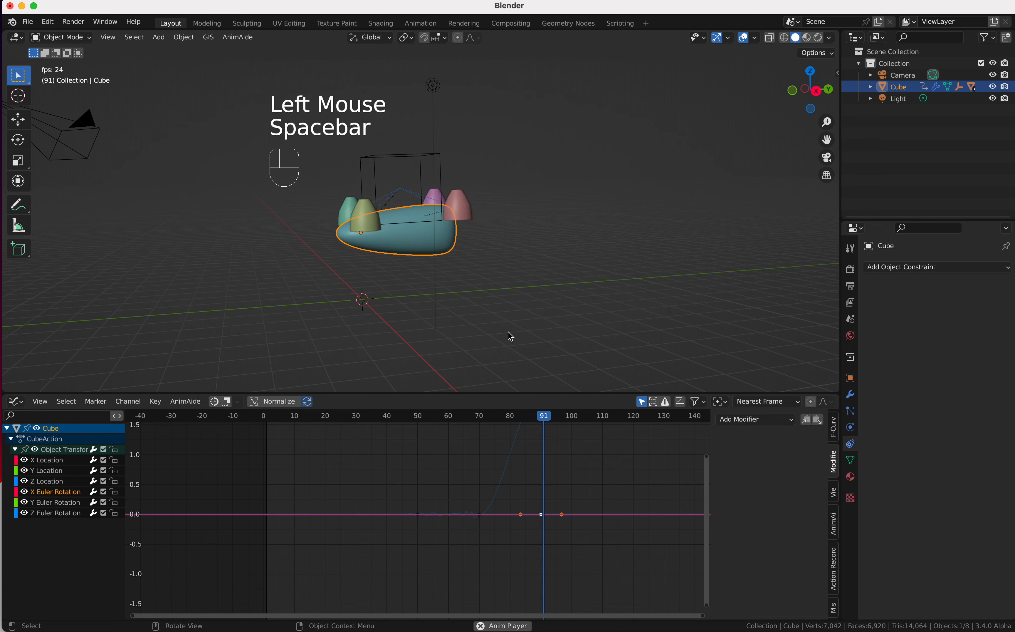
{"action": "key", "text": "space"}
Select the cube-shaped empty that controls the engines' rotation.
{"action": "middle_click_drag", "start_coordinate": [496, 310], "coordinate": [453, 333], "text": "shift"}
{"action": "scroll", "coordinate": [471, 206], "scroll_direction": "down", "scroll_amount": 5}
{"action": "scroll", "coordinate": [471, 206], "scroll_direction": "up", "scroll_amount": 2}
{"action": "left_click", "coordinate": [473, 206]}
{"action": "key", "text": "r"}
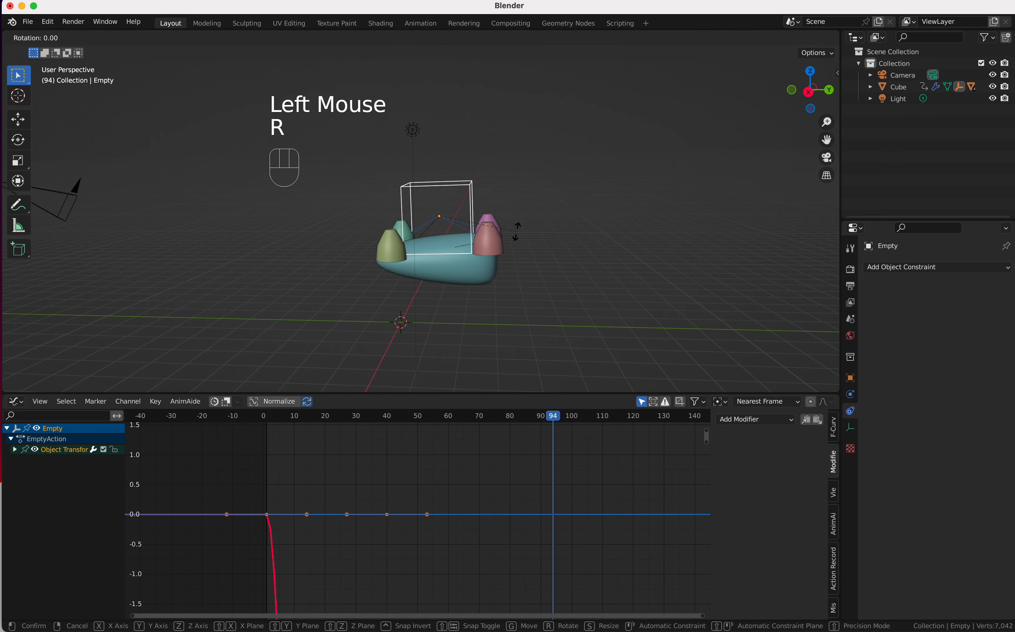
{"action": "key", "text": "x"}
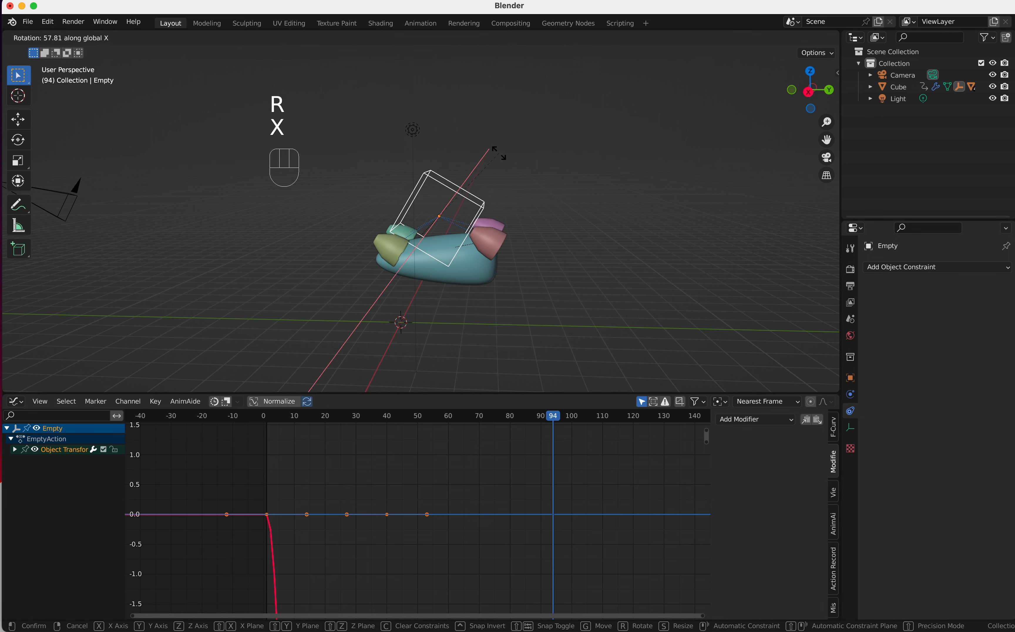
{"action": "key", "text": "Escape"}
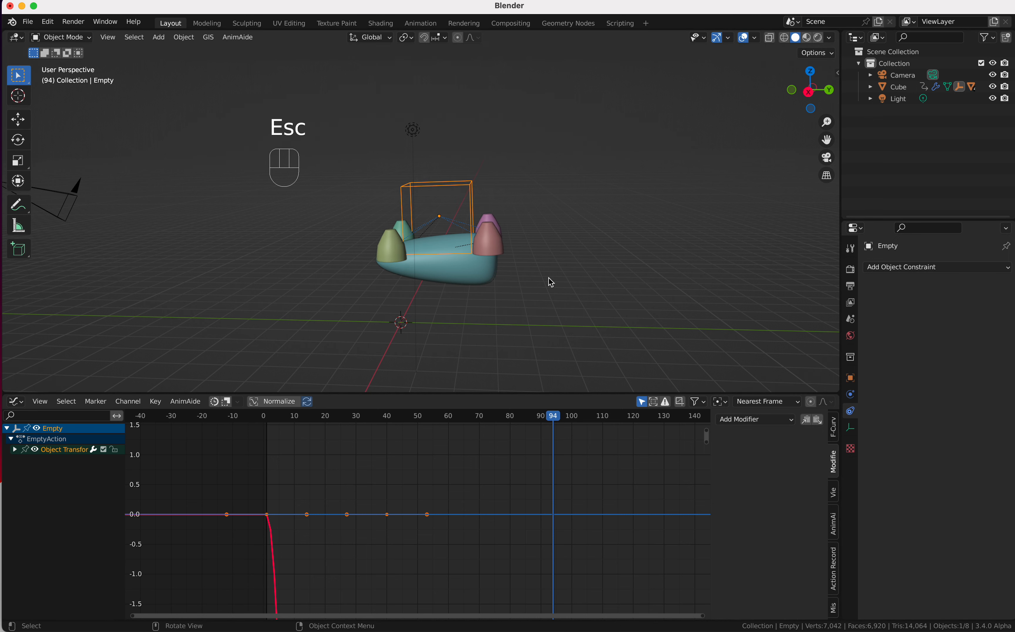
Insert a rotation keyframe on the engine-control empty at frame 94.
{"action": "key", "text": "i"}
{"action": "left_click", "coordinate": [549, 290]}
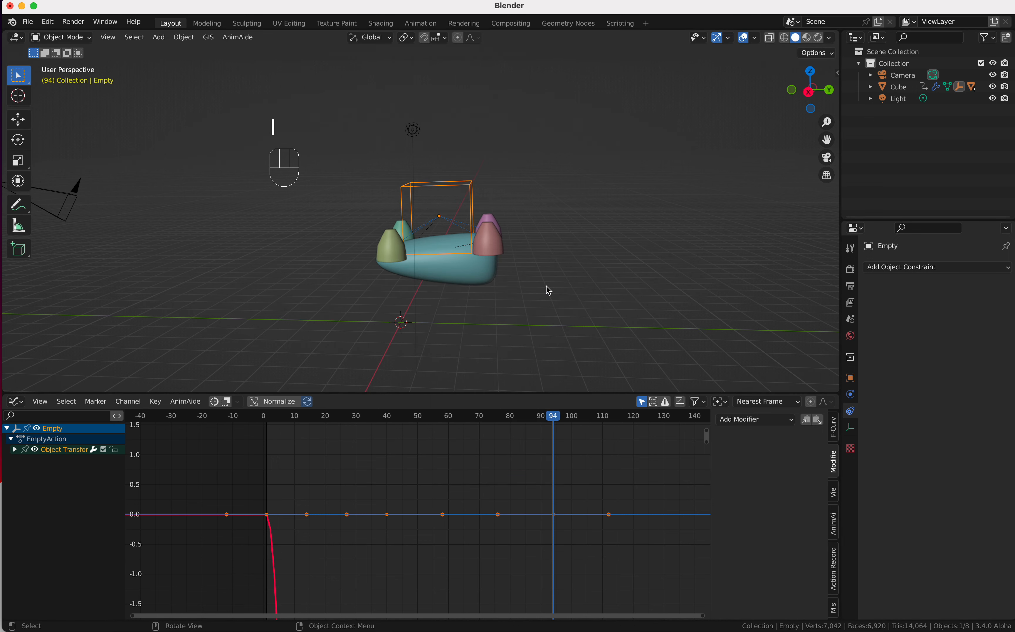
At frame 112, rotate the empty about the X axis to tilt the engines for forward flight and insert a rotation keyframe.
{"action": "left_click", "coordinate": [612, 423]}
{"action": "key", "text": "r"}
{"action": "key", "text": "x"}
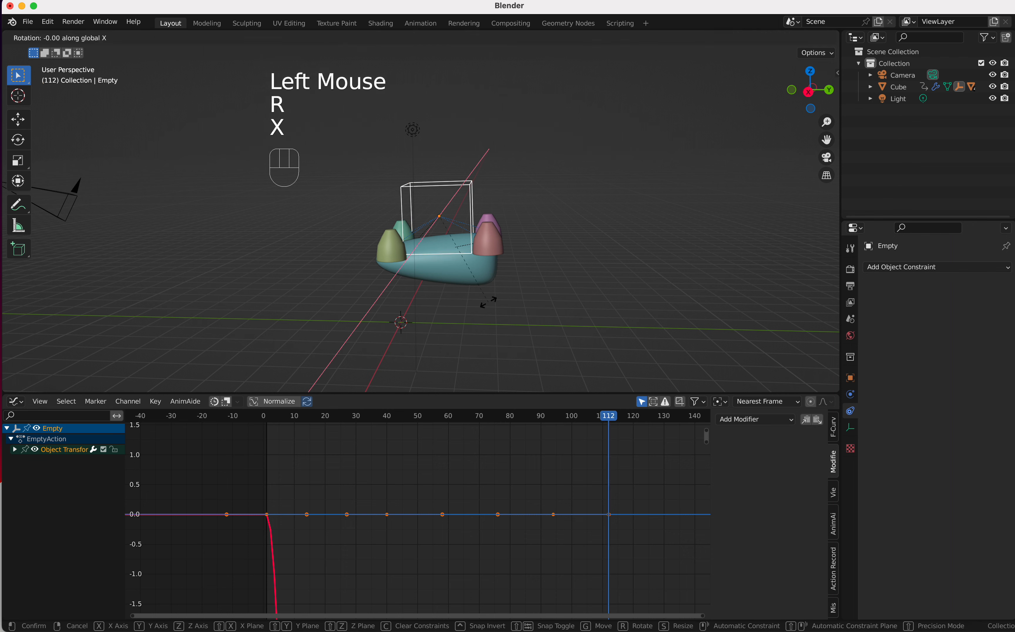
{"action": "left_click", "coordinate": [513, 213]}
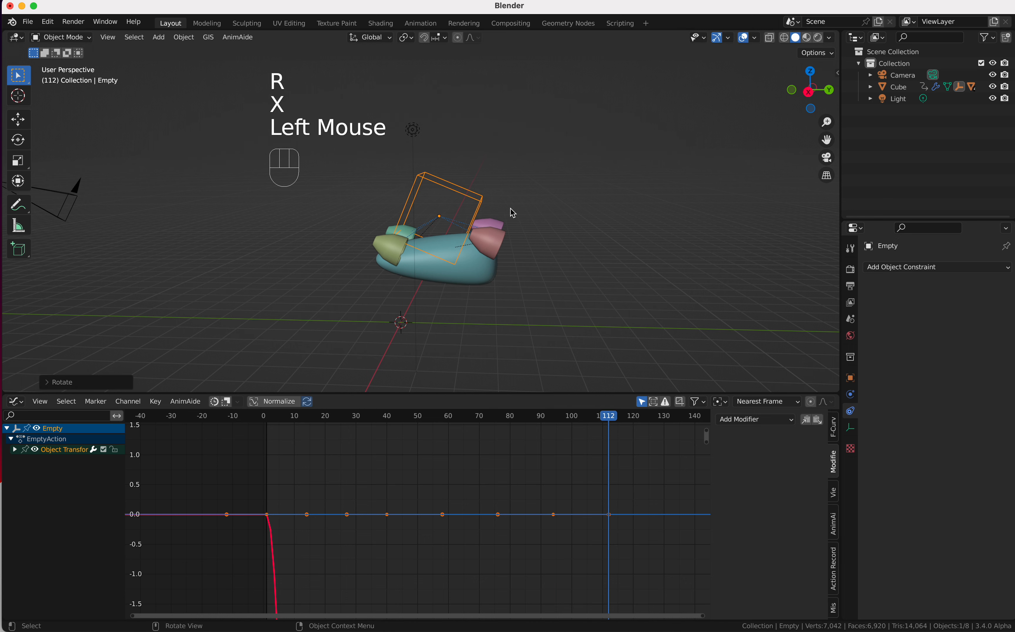
{"action": "key", "text": "i"}
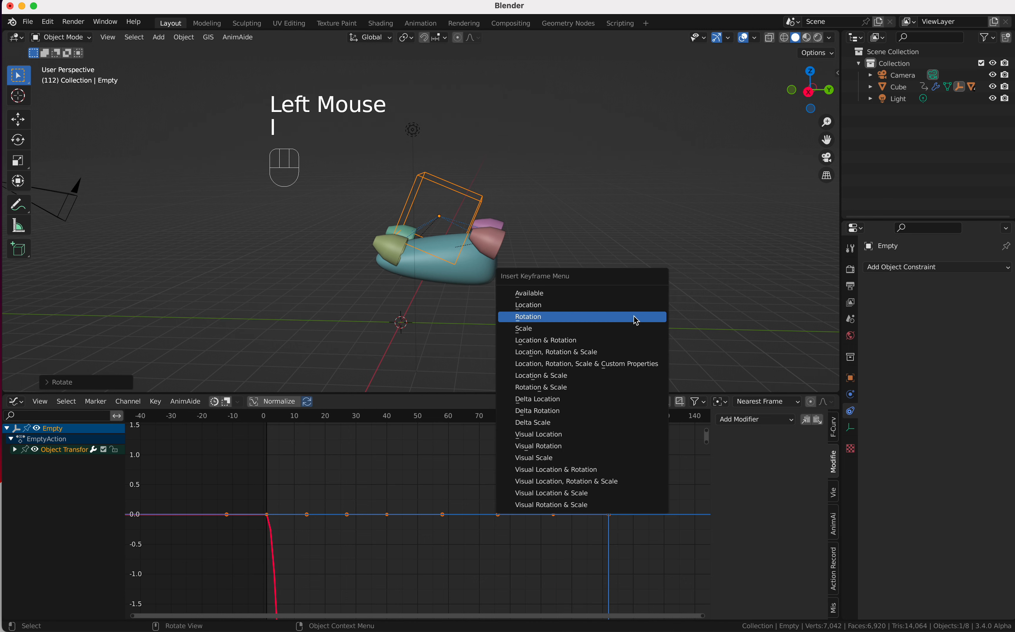
{"action": "left_click", "coordinate": [635, 320]}
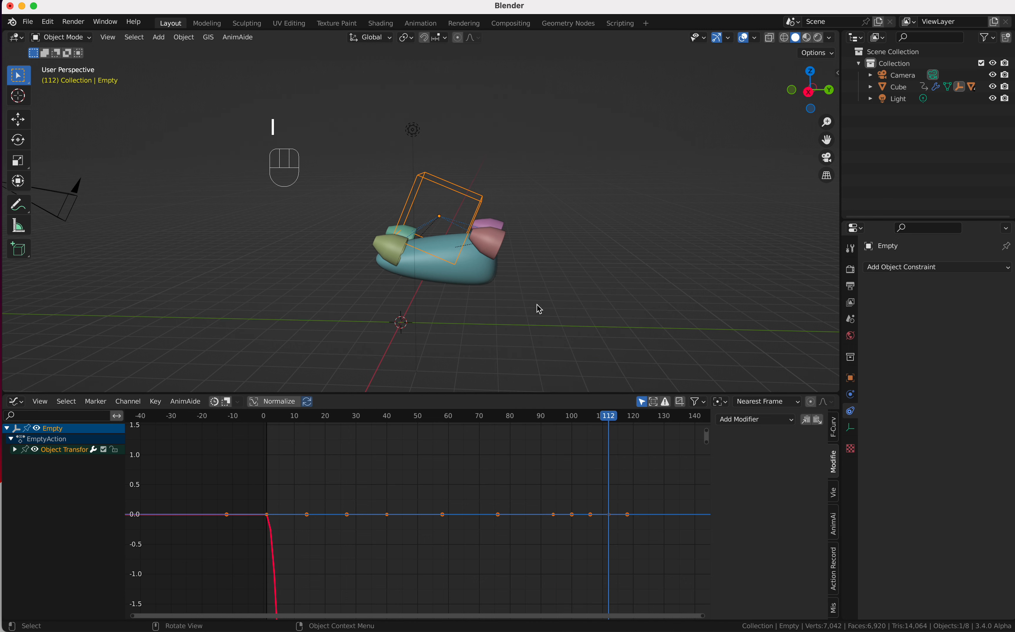
Select the ship body and insert a location keyframe at frame 112.
{"action": "left_click", "coordinate": [463, 276]}
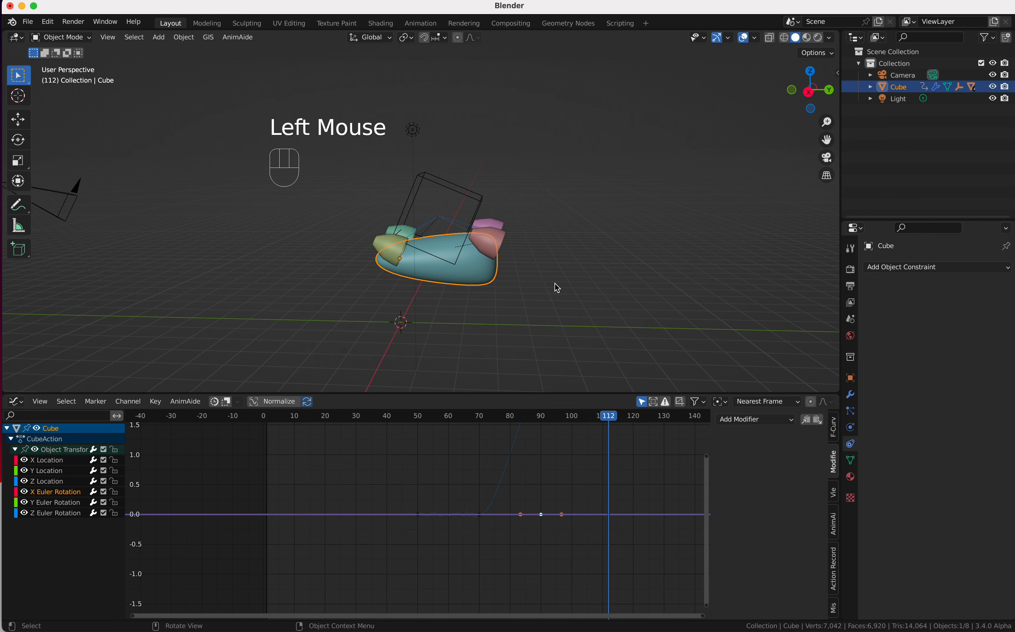
{"action": "key", "text": "i"}
{"action": "left_click", "coordinate": [556, 274]}
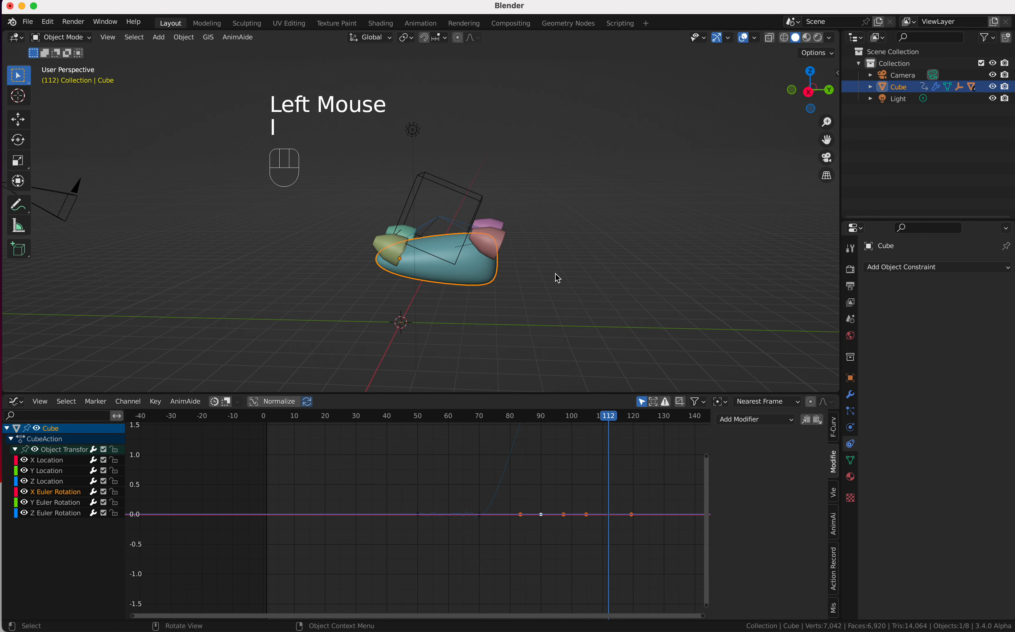
At frame 193, move the ship body about -11.3 m in Y, 5 m in Z and 0.7 m in X, and insert a location keyframe.
{"action": "left_click", "coordinate": [641, 462]}
{"action": "scroll", "coordinate": [641, 462], "scroll_direction": "right", "scroll_amount": 5}
{"action": "scroll", "coordinate": [641, 461], "scroll_direction": "right", "scroll_amount": 5}
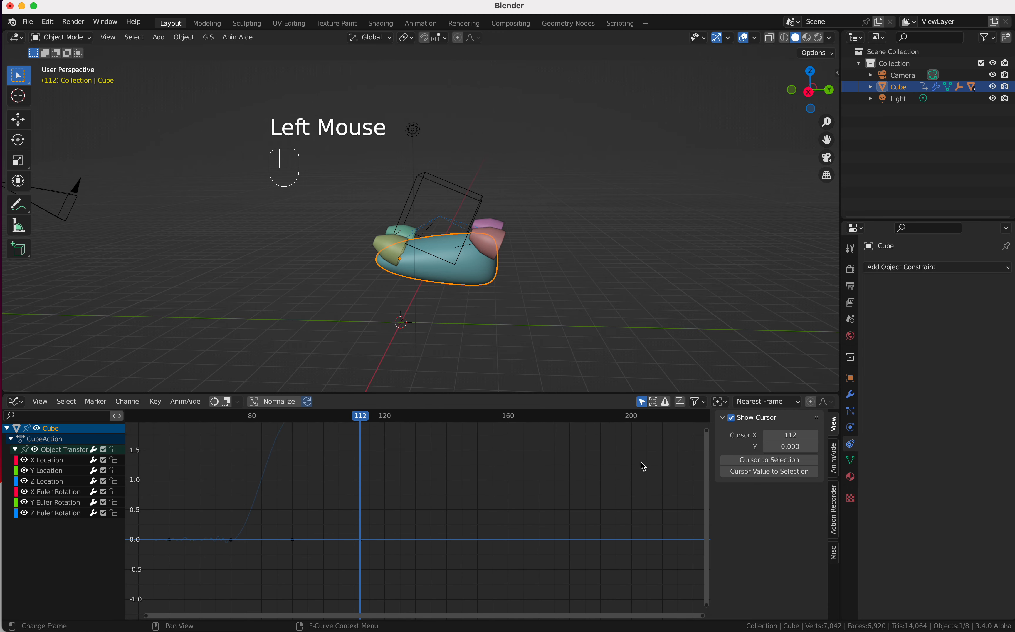
{"action": "scroll", "coordinate": [641, 461], "scroll_direction": "down", "scroll_amount": 6, "text": "super"}
{"action": "scroll", "coordinate": [641, 462], "scroll_direction": "right", "scroll_amount": 1}
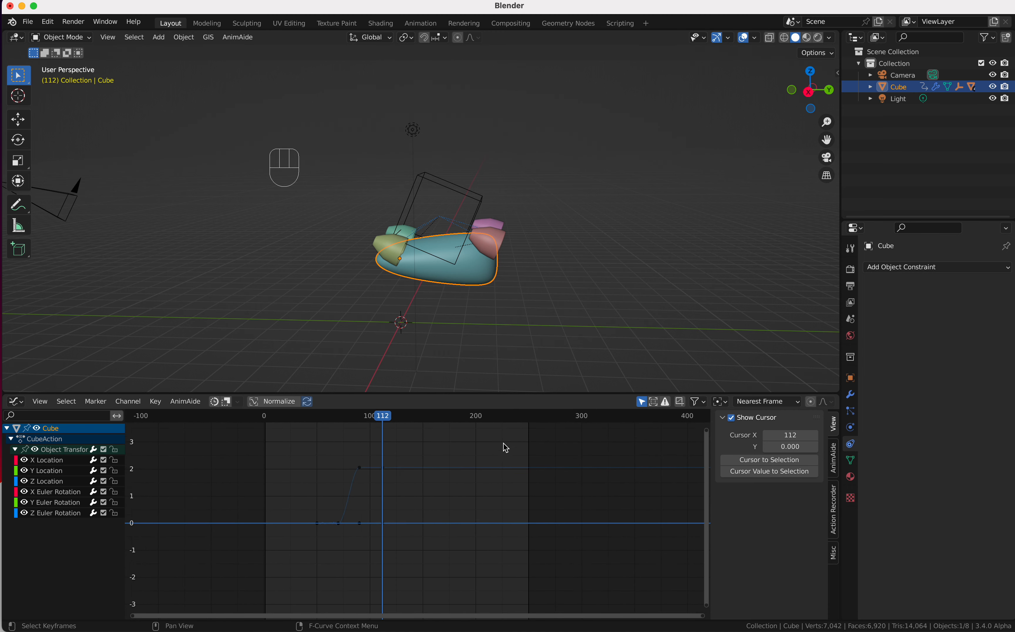
{"action": "left_click", "coordinate": [469, 419]}
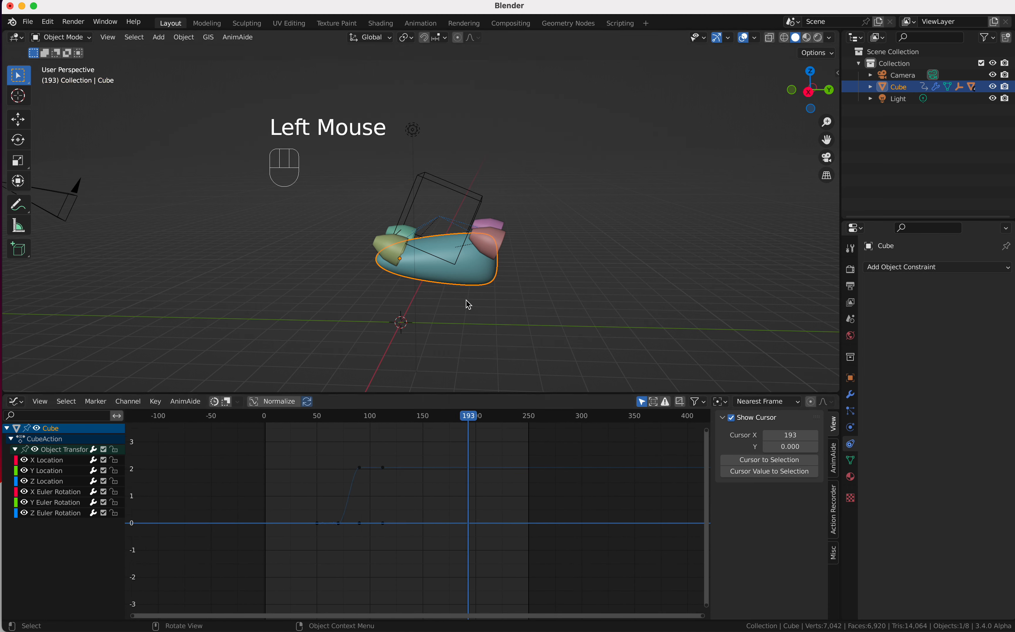
{"action": "key", "text": "g"}
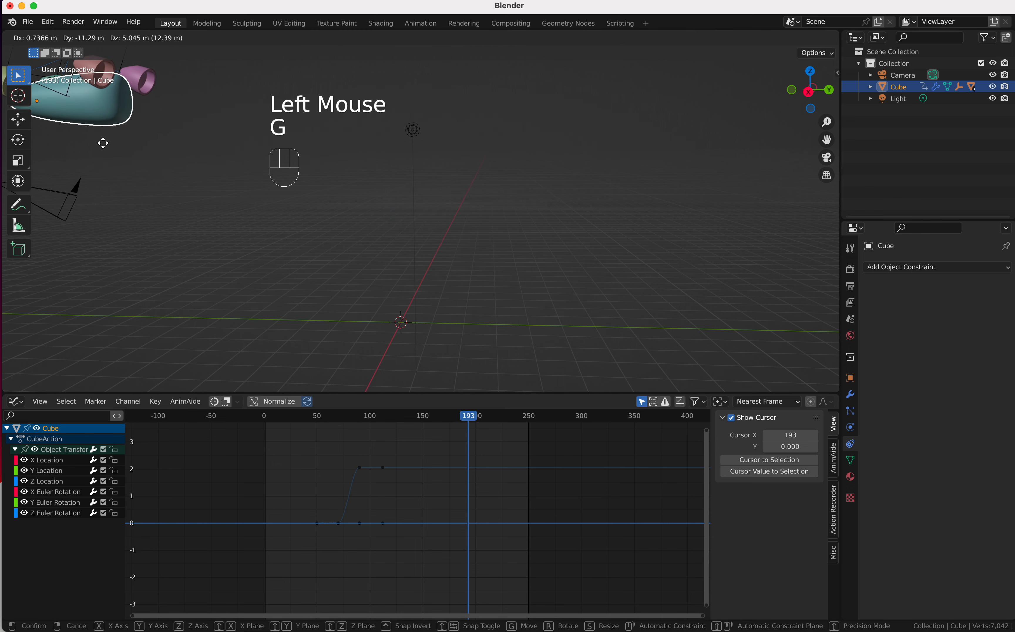
{"action": "left_click", "coordinate": [117, 138]}
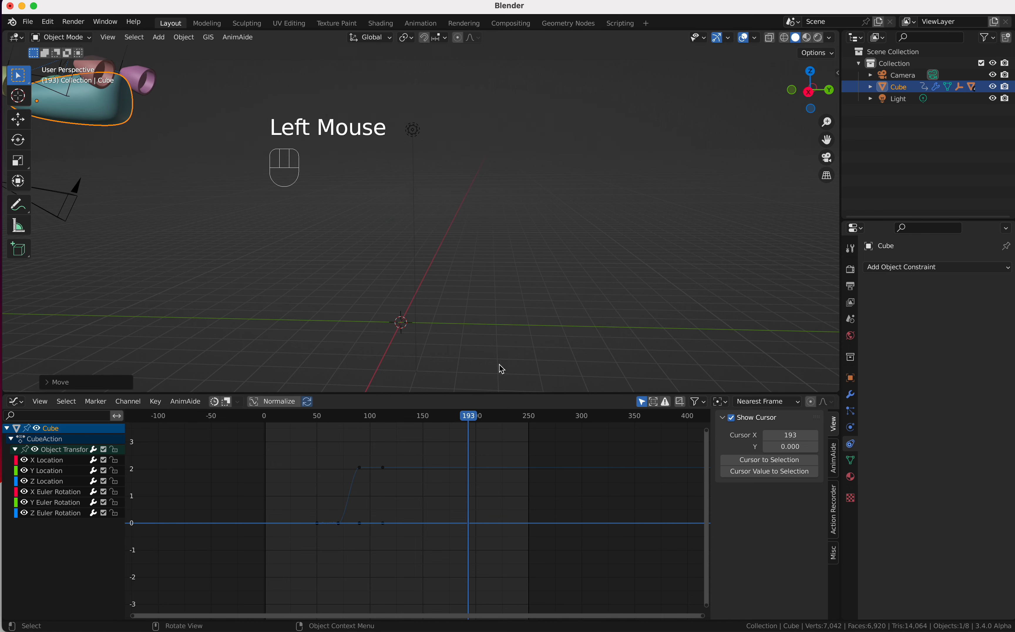
{"action": "key", "text": "i"}
{"action": "left_click", "coordinate": [530, 310]}
Play the animation from frame 97 to check the engine tilt and the ship's fly-away.
{"action": "left_click", "coordinate": [369, 419]}
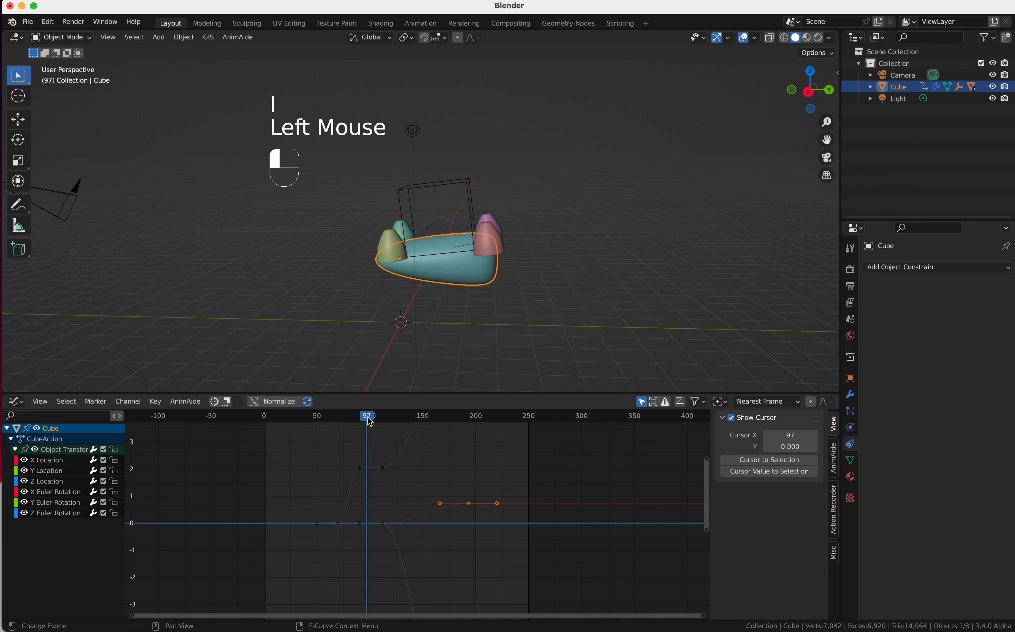
{"action": "key", "text": "space"}
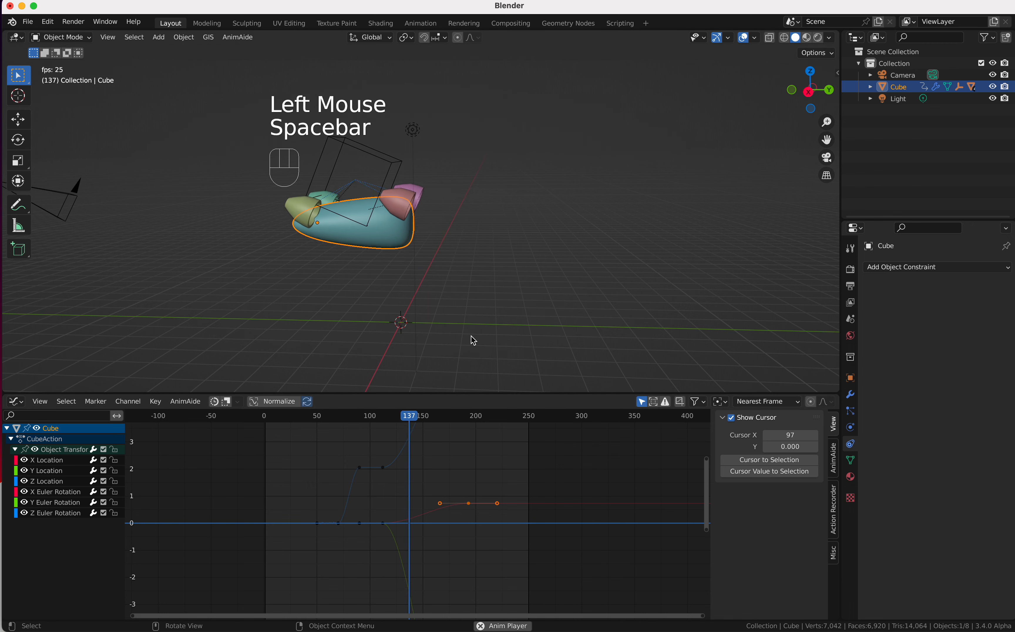
{"action": "key", "text": "space"}
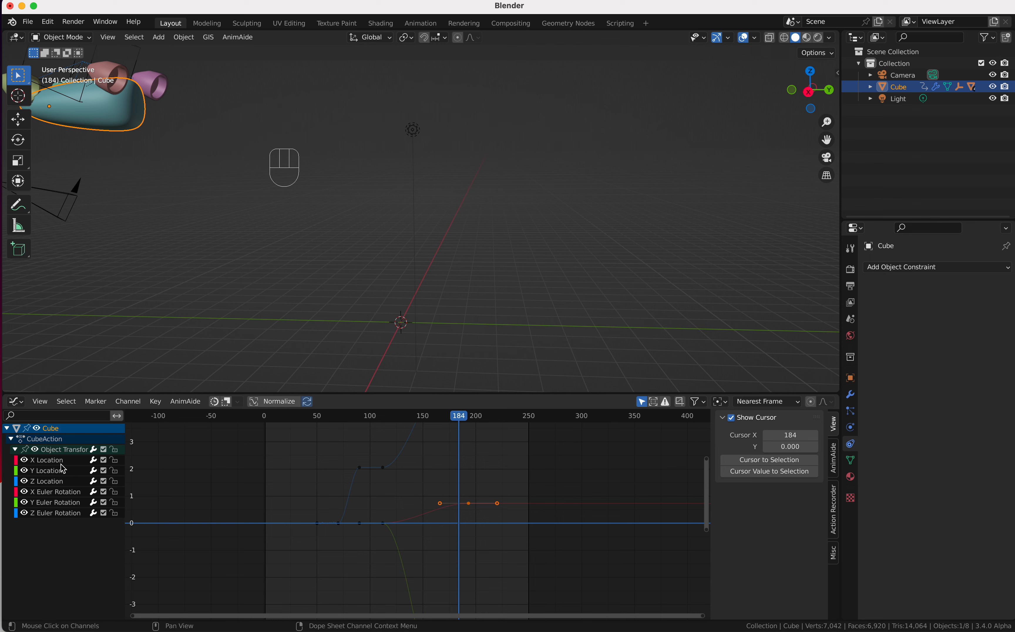
Select the body's X, Y and Z Location curves, frame them in the graph and hide the unselected rotation curves.
{"action": "left_click", "coordinate": [53, 460]}
{"action": "left_click", "coordinate": [54, 472], "text": "shift"}
{"action": "left_click", "coordinate": [55, 481], "text": "shift"}
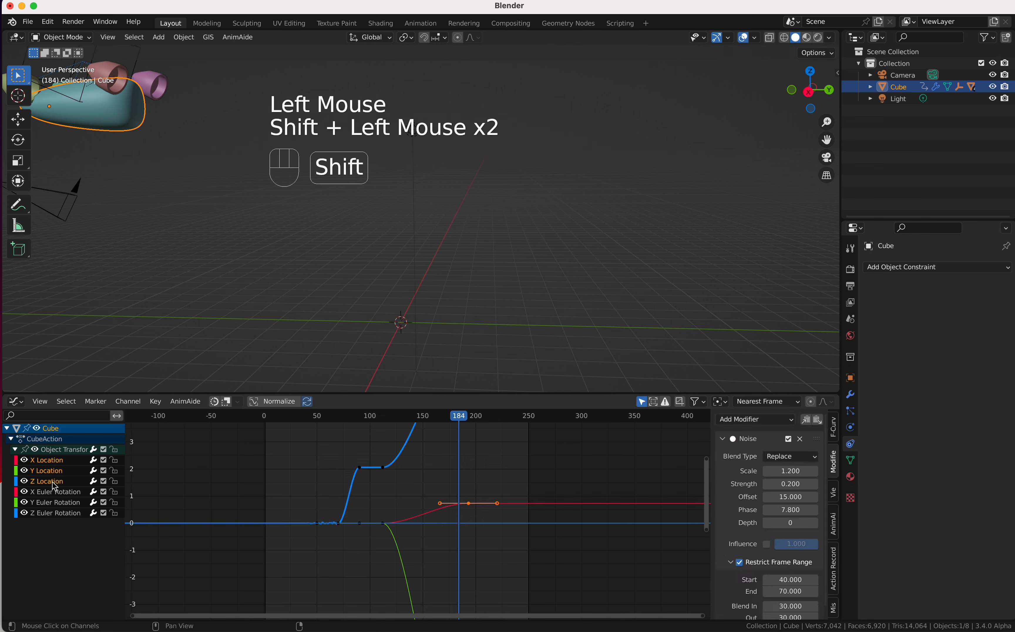
{"action": "scroll", "coordinate": [416, 547], "scroll_direction": "down", "scroll_amount": 5, "text": "ctrl"}
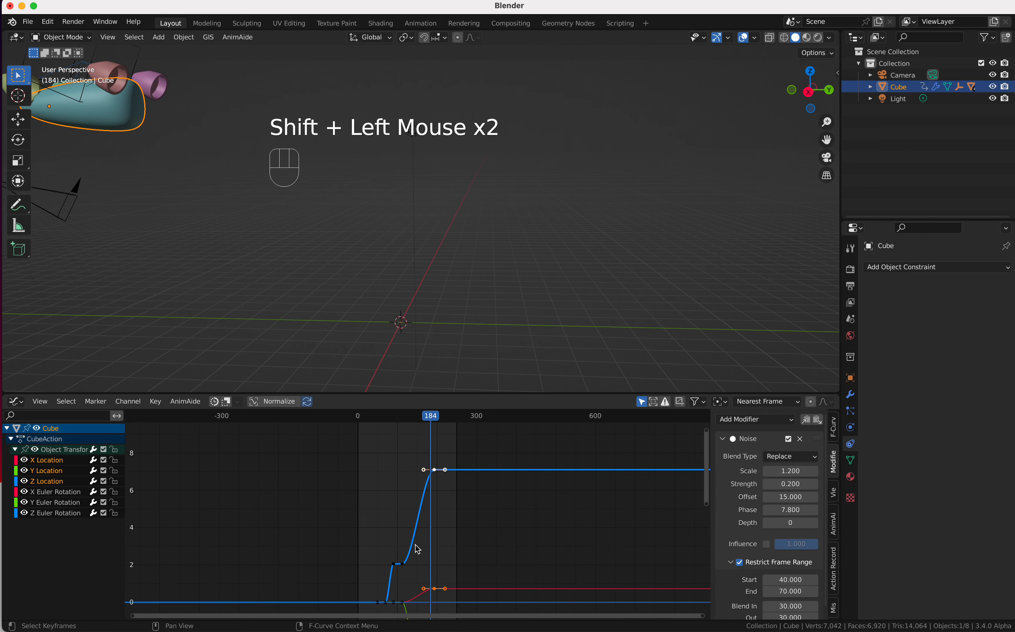
{"action": "key", "text": "Home"}
{"action": "key", "text": "Page_Up"}
{"action": "scroll", "coordinate": [649, 528], "scroll_direction": "down", "scroll_amount": 4, "text": "super"}
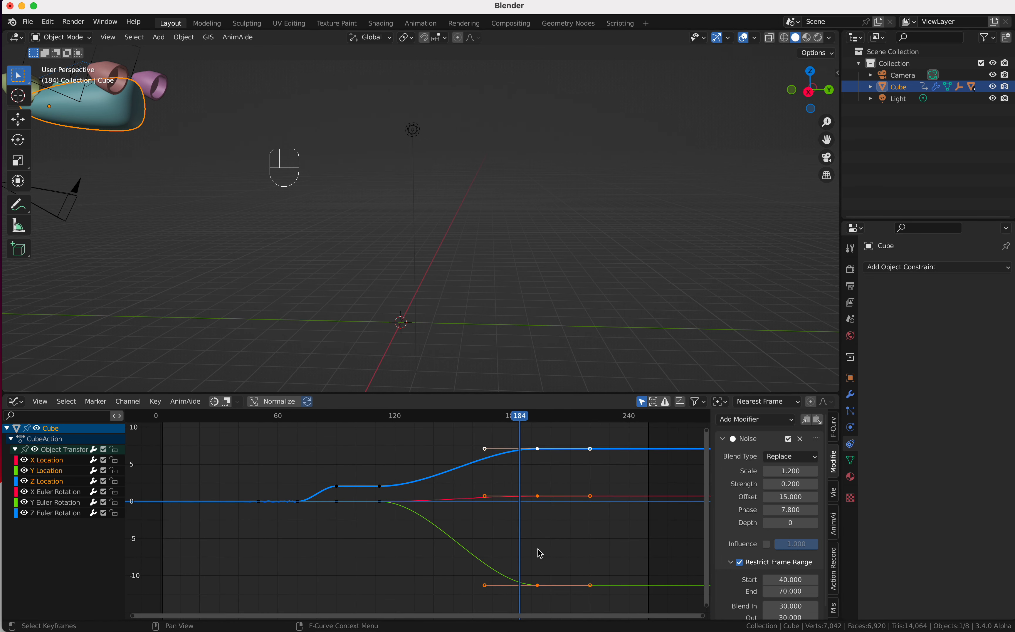
{"action": "key", "text": "shift+h"}
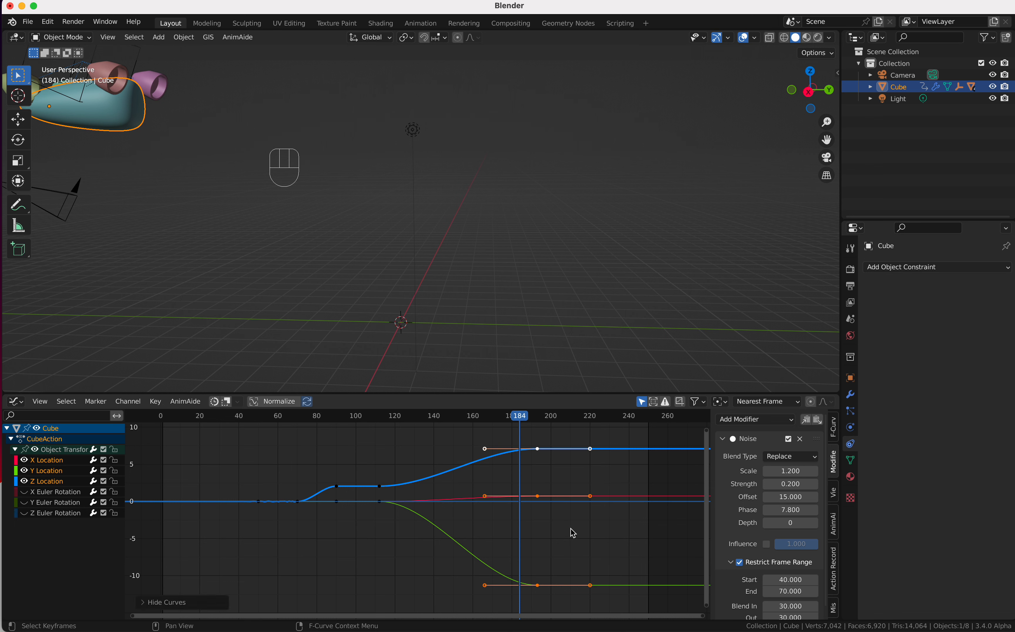
Select the body's X, Y and Z Location keyframes at frames 112 and 193 and set their curves to Linear Extrapolation.
{"action": "left_click", "coordinate": [555, 491]}
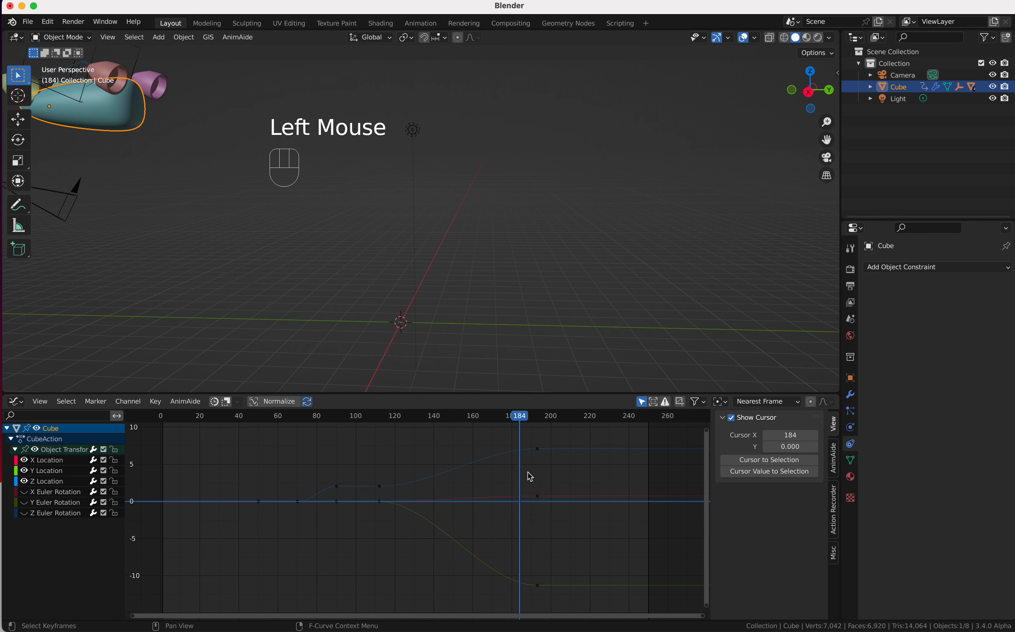
{"action": "left_click", "coordinate": [393, 424]}
{"action": "left_click", "coordinate": [384, 419]}
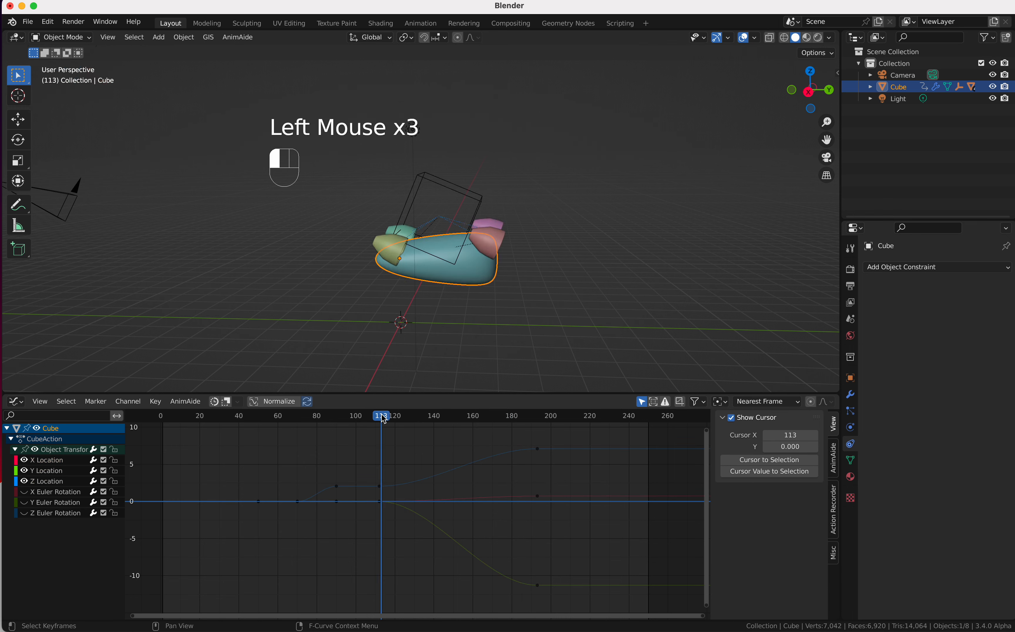
{"action": "left_click_drag", "start_coordinate": [377, 435], "coordinate": [555, 617]}
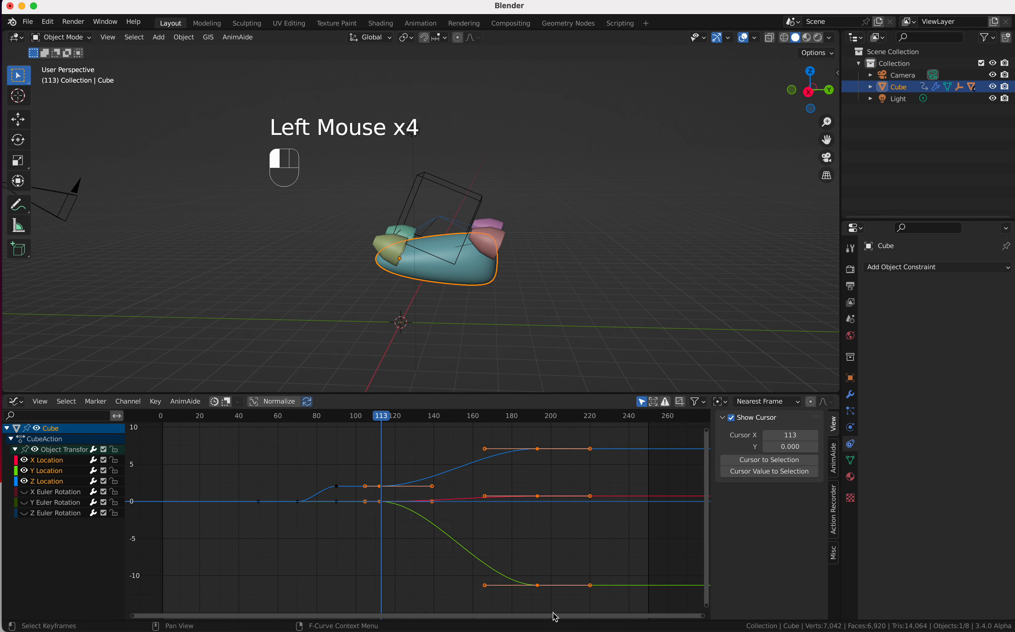
{"action": "key", "text": "shift+e"}
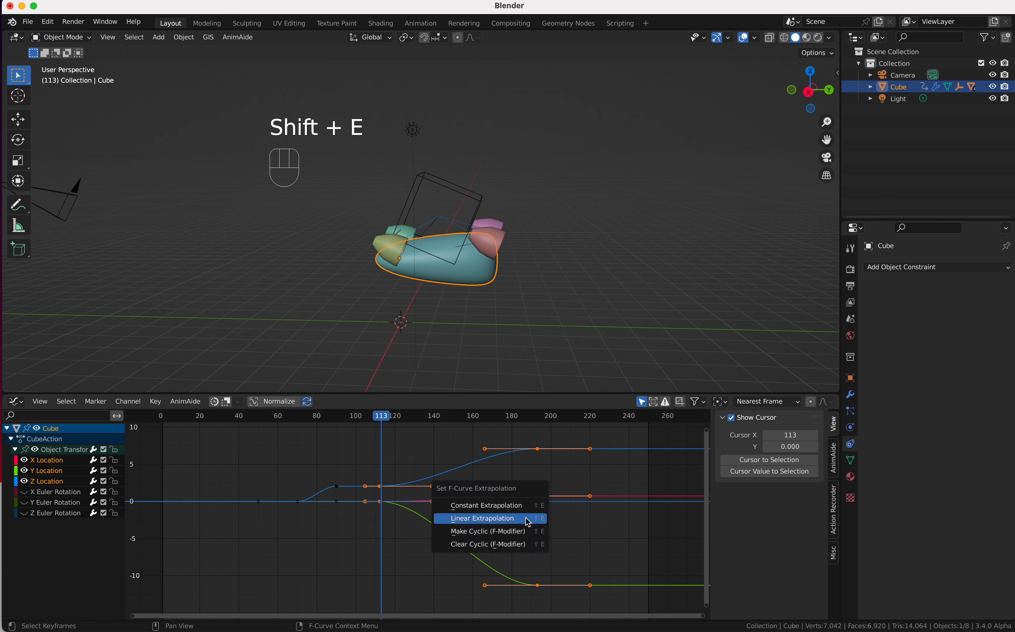
{"action": "left_click", "coordinate": [528, 522]}
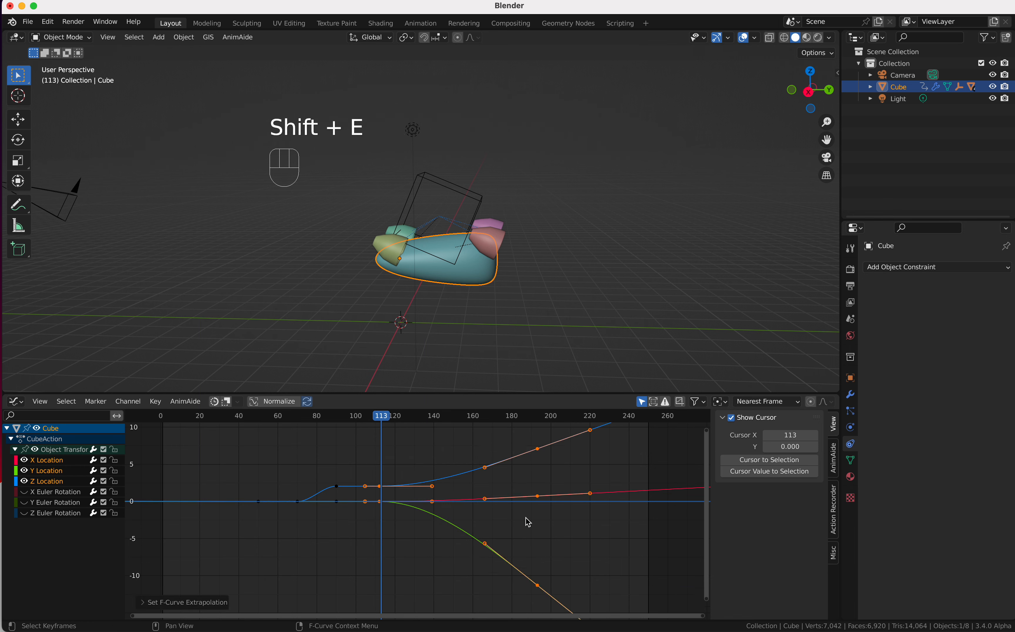
Play the animation from frame 102 to check how the ship flies away with the extrapolated location curves.
{"action": "left_click", "coordinate": [434, 278]}
{"action": "key", "text": "space"}
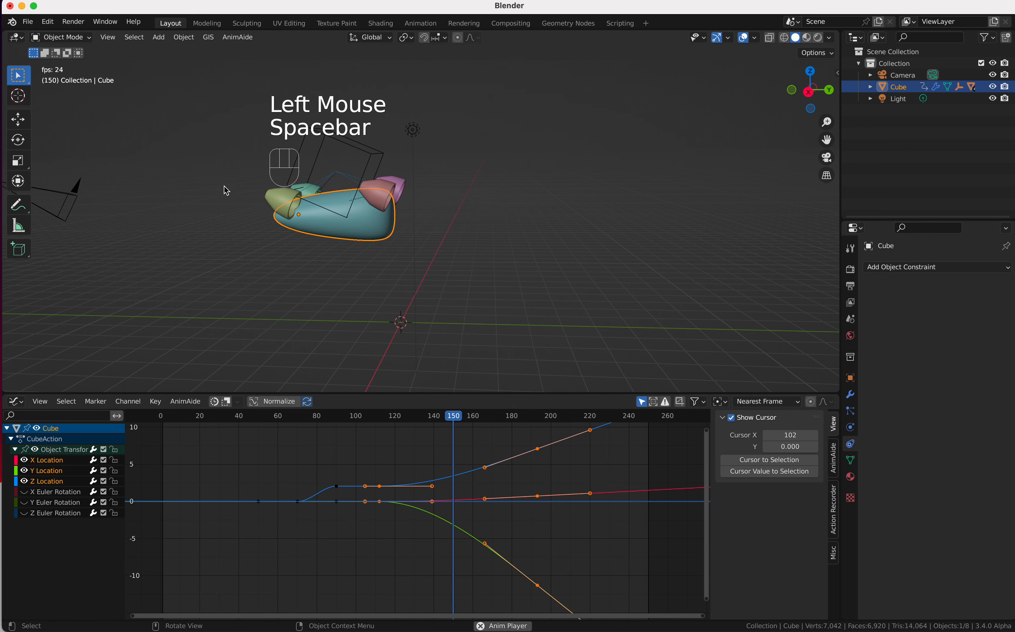
{"action": "scroll", "coordinate": [196, 132], "scroll_direction": "up", "scroll_amount": 5, "text": "super"}
{"action": "scroll", "coordinate": [196, 132], "scroll_direction": "down", "scroll_amount": 5, "text": "super"}
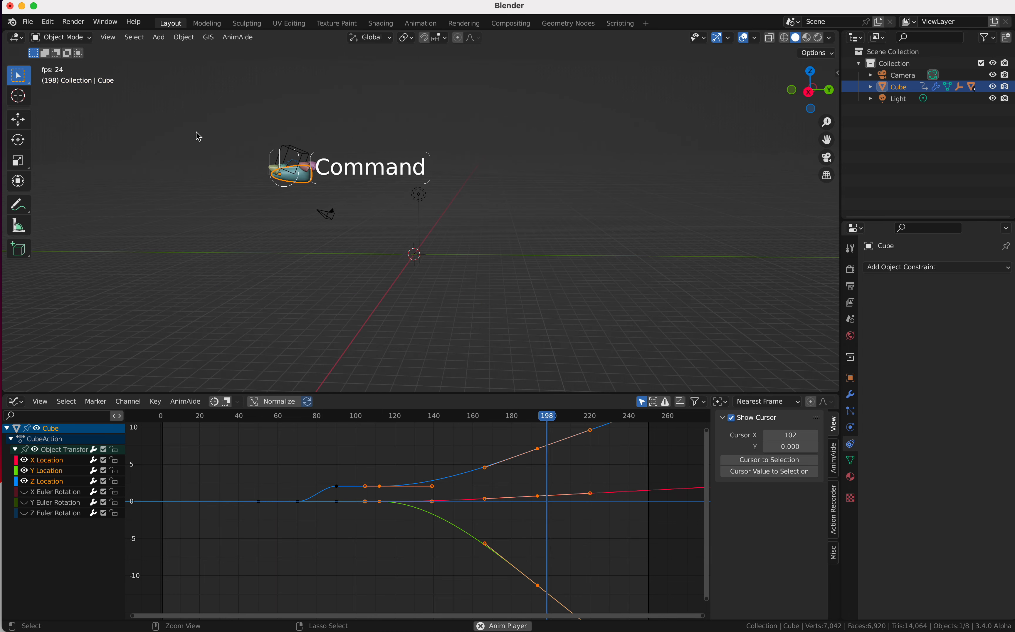
{"action": "scroll", "coordinate": [196, 132], "scroll_direction": "left", "scroll_amount": 3, "text": "shift"}
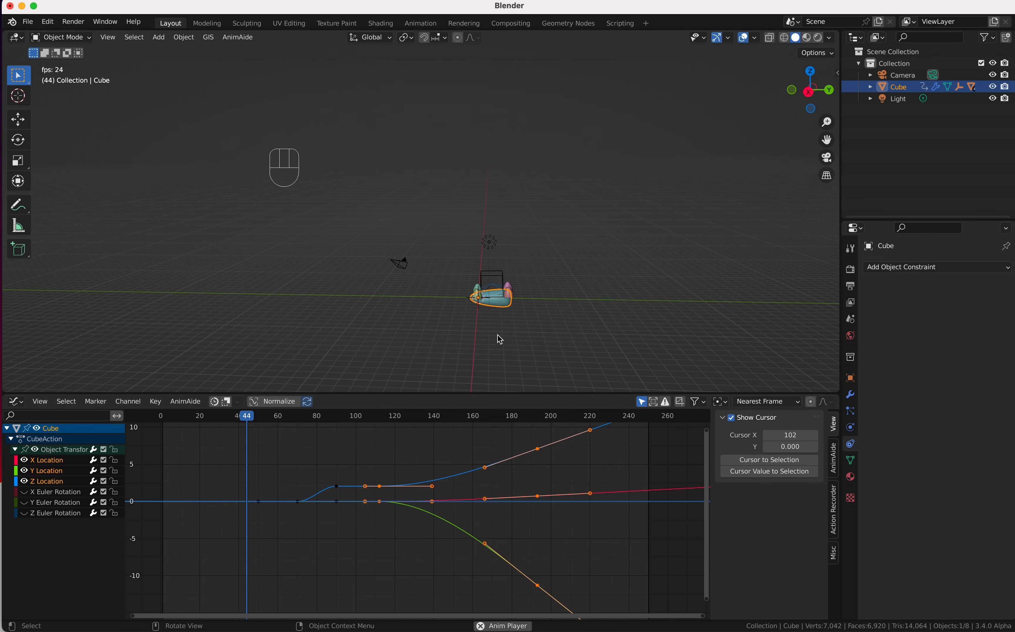
{"action": "key", "text": "space"}
Return to frame 1 and play the full take-off, engine tilt and fly-away, stopping at frame 184.
{"action": "key", "text": "shift+Left"}
{"action": "scroll", "coordinate": [500, 340], "scroll_direction": "up", "scroll_amount": 3, "text": "super"}
{"action": "scroll", "coordinate": [500, 339], "scroll_direction": "down", "scroll_amount": 3, "text": "shift"}
{"action": "scroll", "coordinate": [500, 339], "scroll_direction": "up", "scroll_amount": 3, "text": "super"}
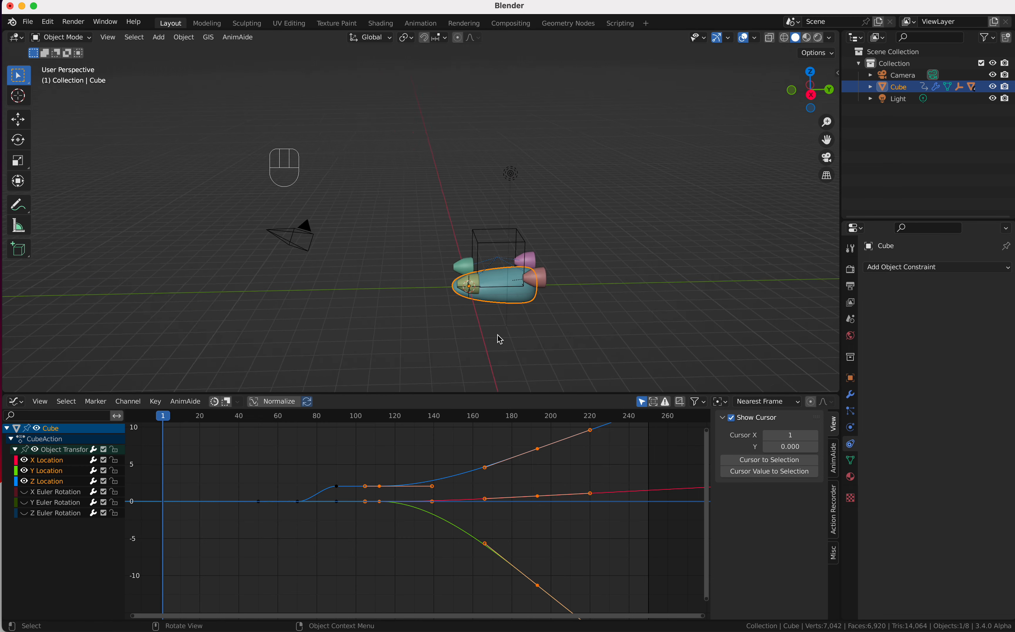
{"action": "key", "text": "space"}
{"action": "middle_click_drag", "start_coordinate": [497, 335], "coordinate": [570, 338]}
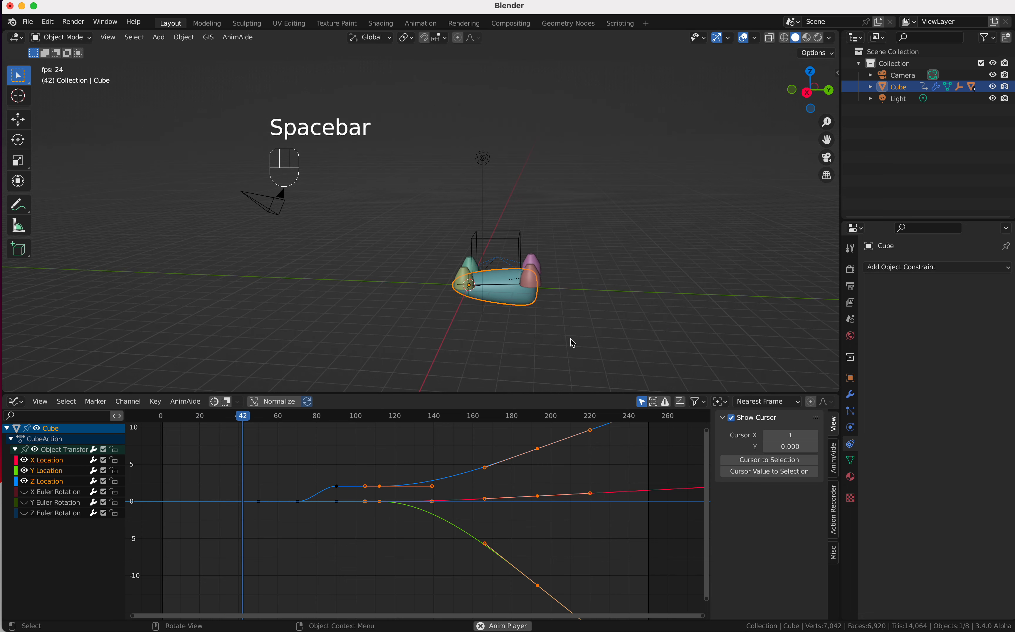
{"action": "middle_click_drag", "start_coordinate": [570, 338], "coordinate": [497, 318]}
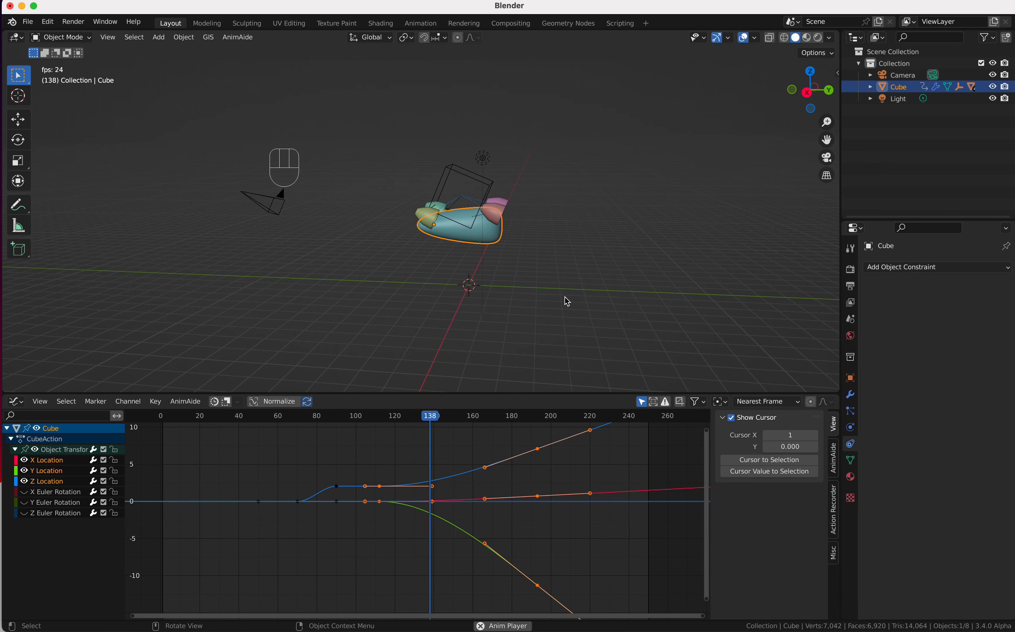
{"action": "key", "text": "space"}
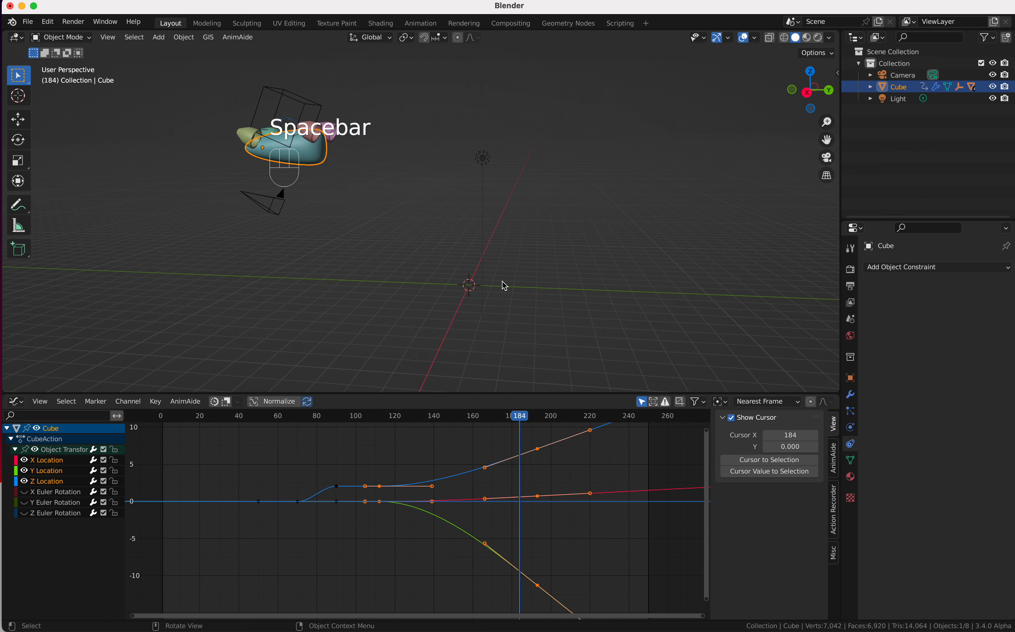